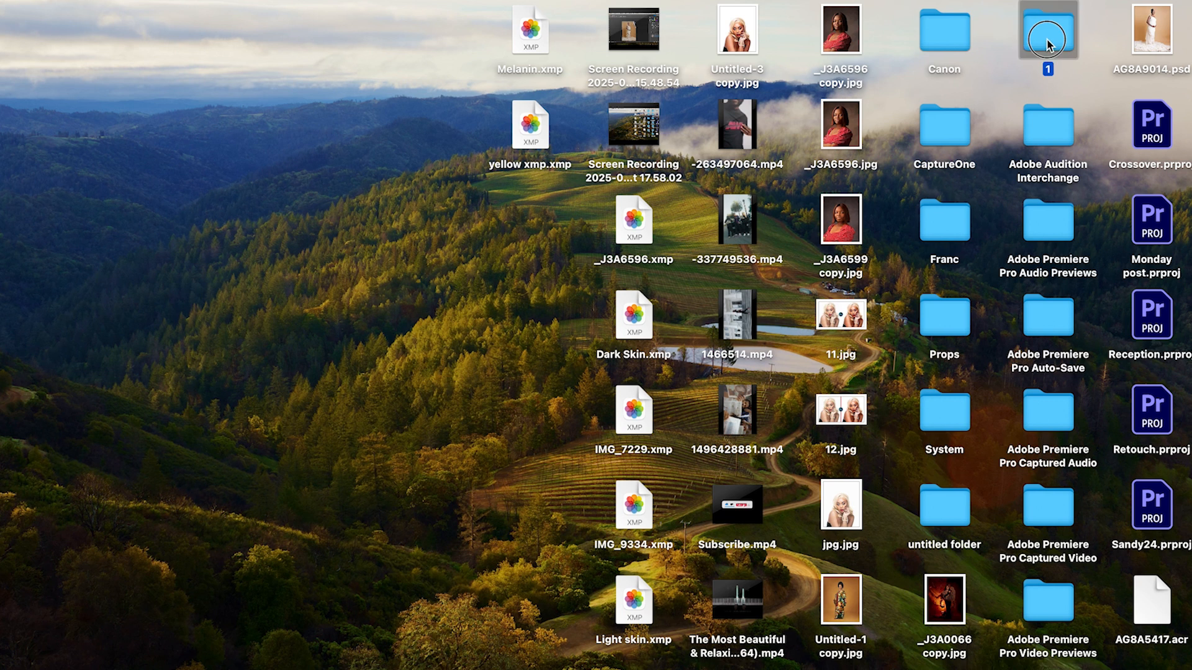
Preview AG8A9014.jpg and the white flower image in folder 1.
{"action": "left_click", "coordinate": [423, 150]}
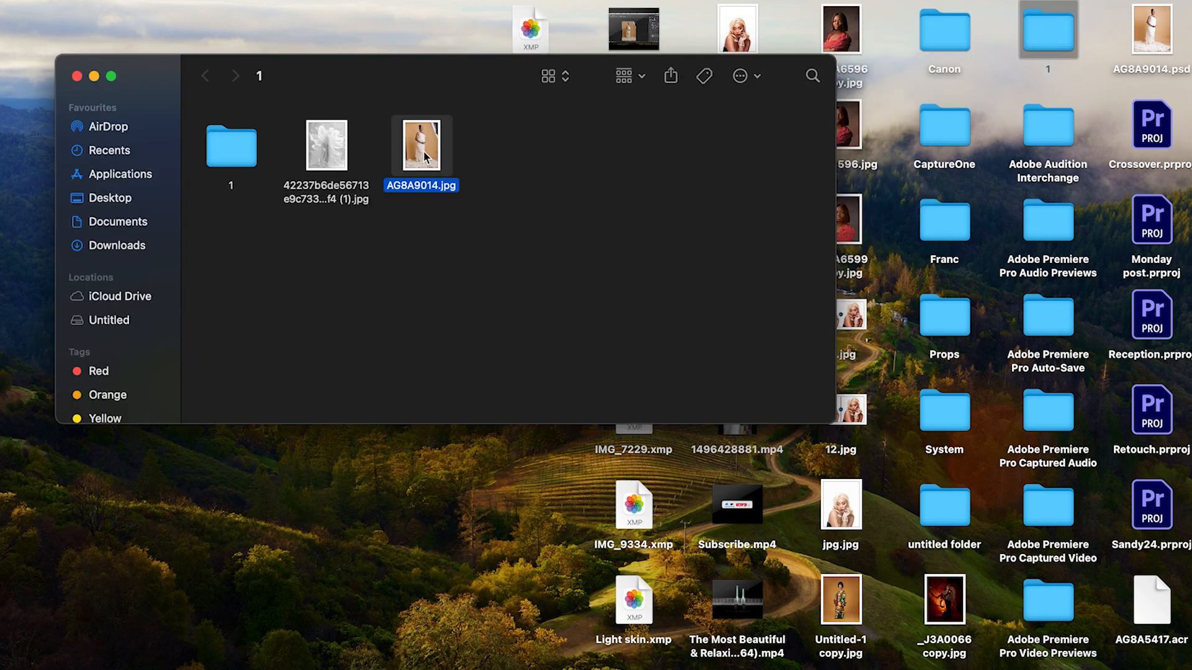
{"action": "key", "text": "space"}
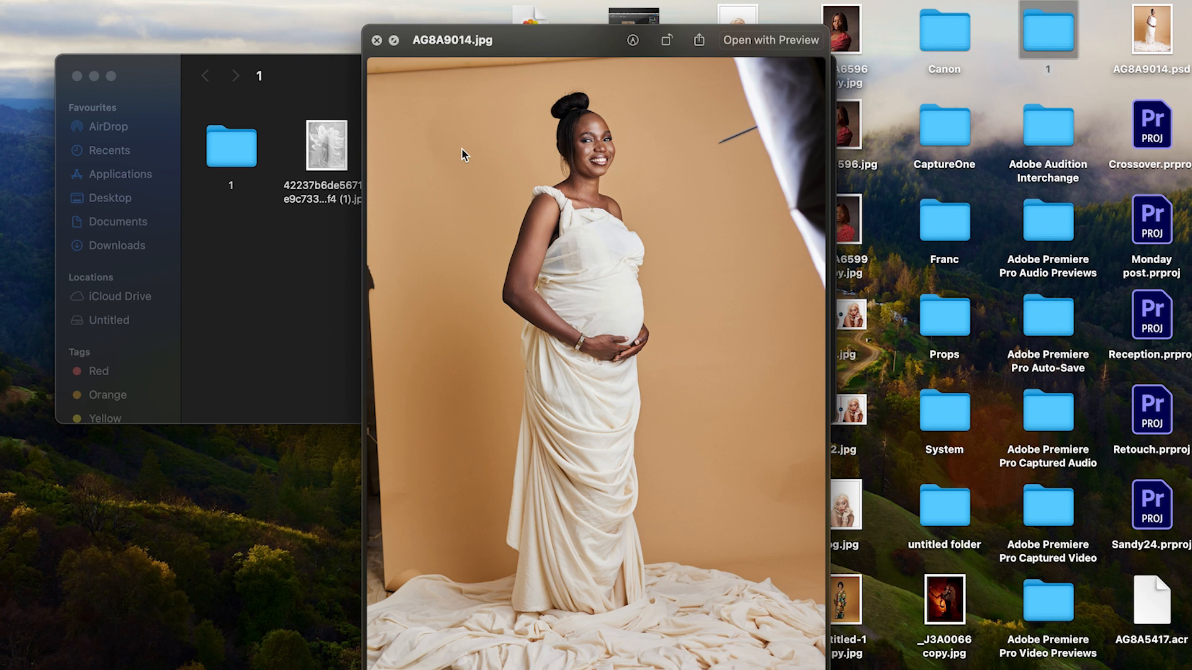
{"action": "key", "text": "space"}
{"action": "left_click", "coordinate": [327, 160]}
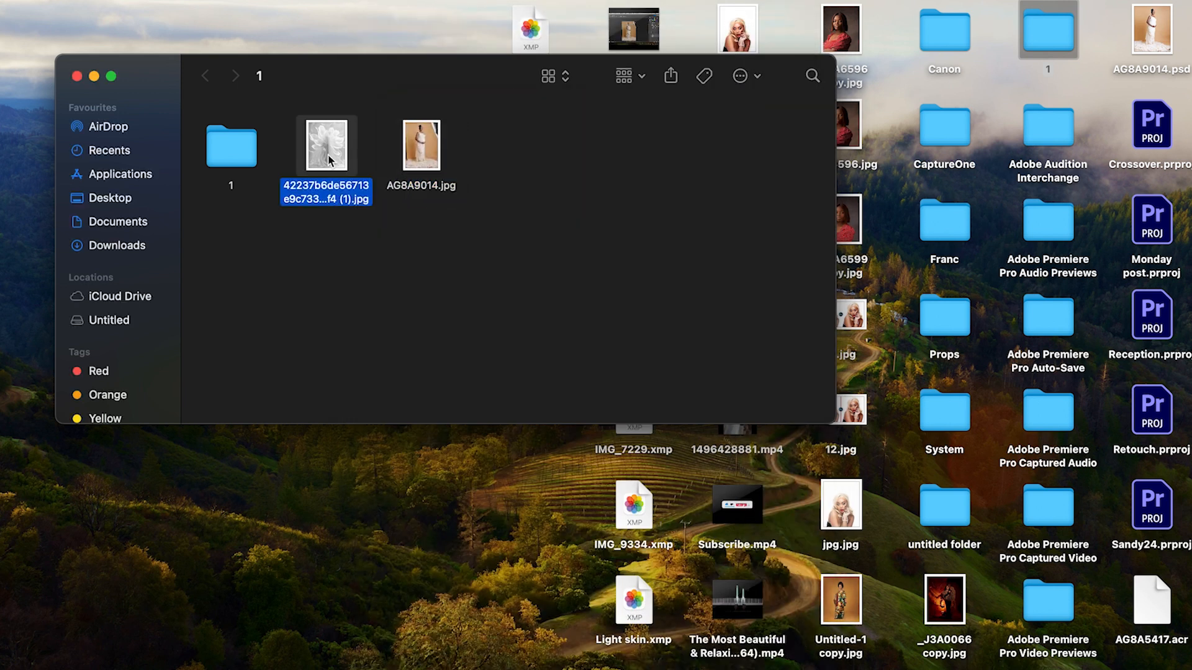
{"action": "key", "text": "space"}
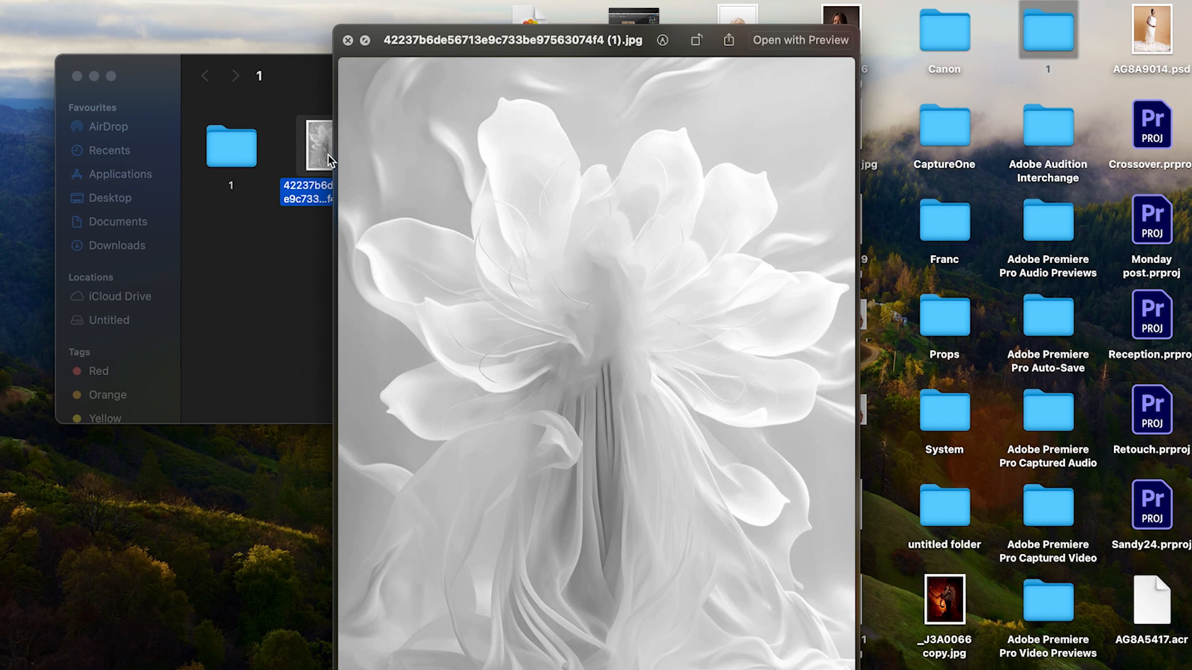
{"action": "key", "text": "space"}
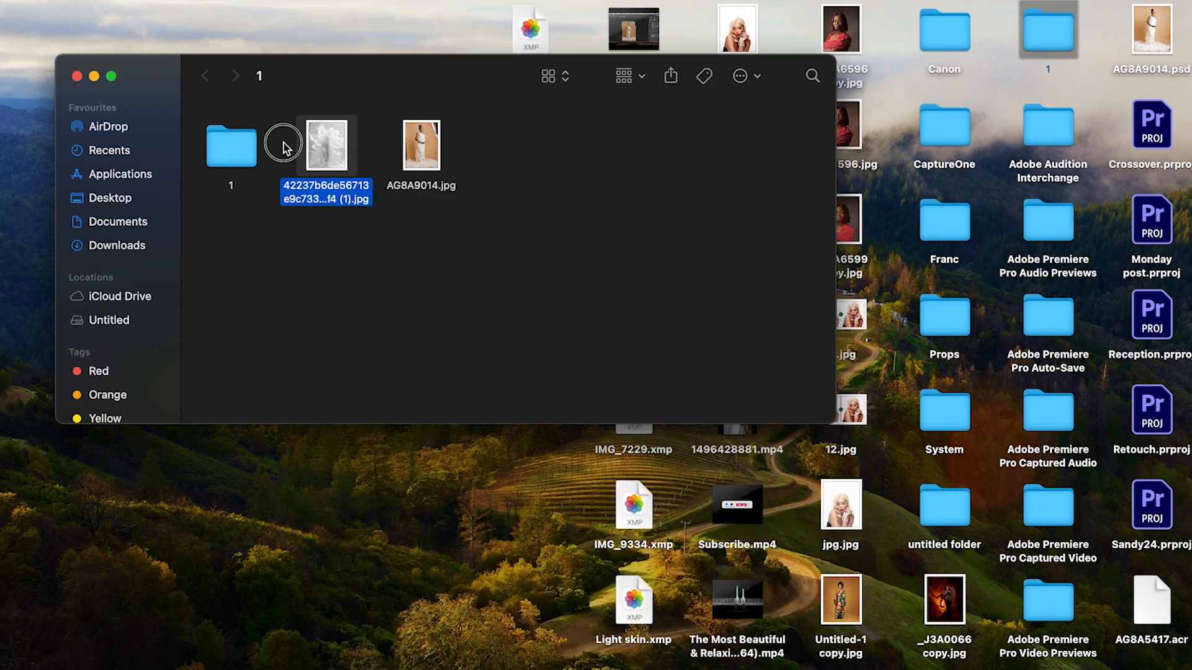
Open AG8A9014.jpg and the white flower image in Photoshop, passing the portrait through Camera Raw, and bring the portrait document to the front.
{"action": "left_click", "coordinate": [421, 146], "text": "super"}
{"action": "right_click", "coordinate": [433, 155]}
{"action": "mouse_move", "coordinate": [566, 205]}
{"action": "left_click", "coordinate": [744, 232]}
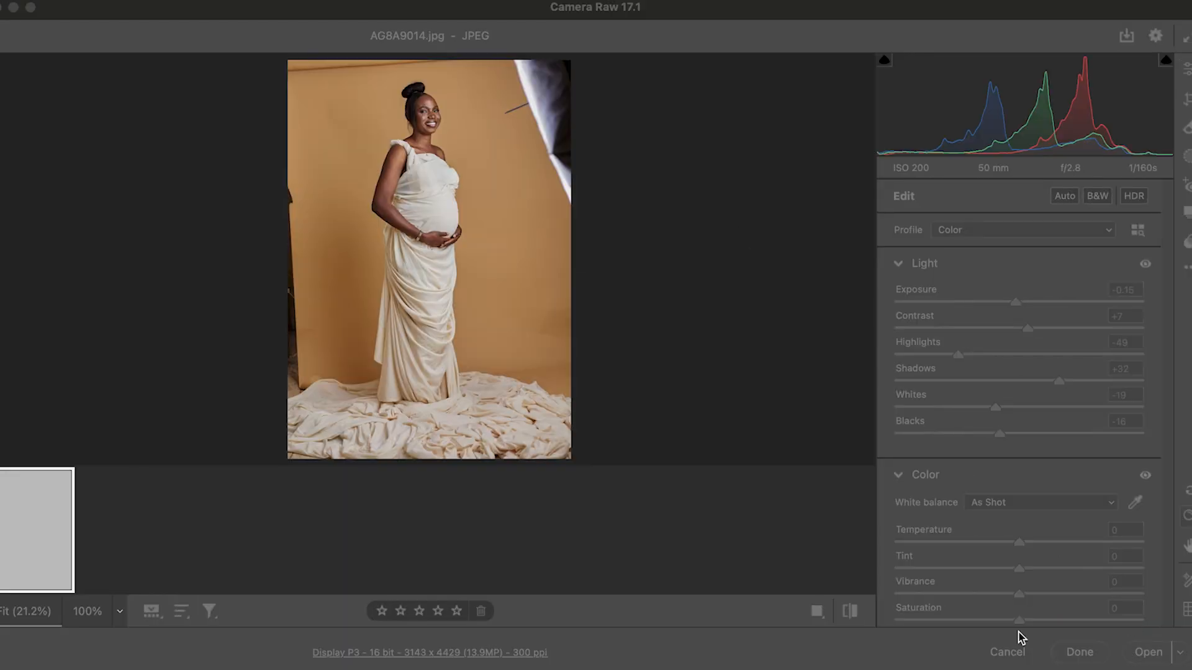
{"action": "left_click", "coordinate": [1147, 658]}
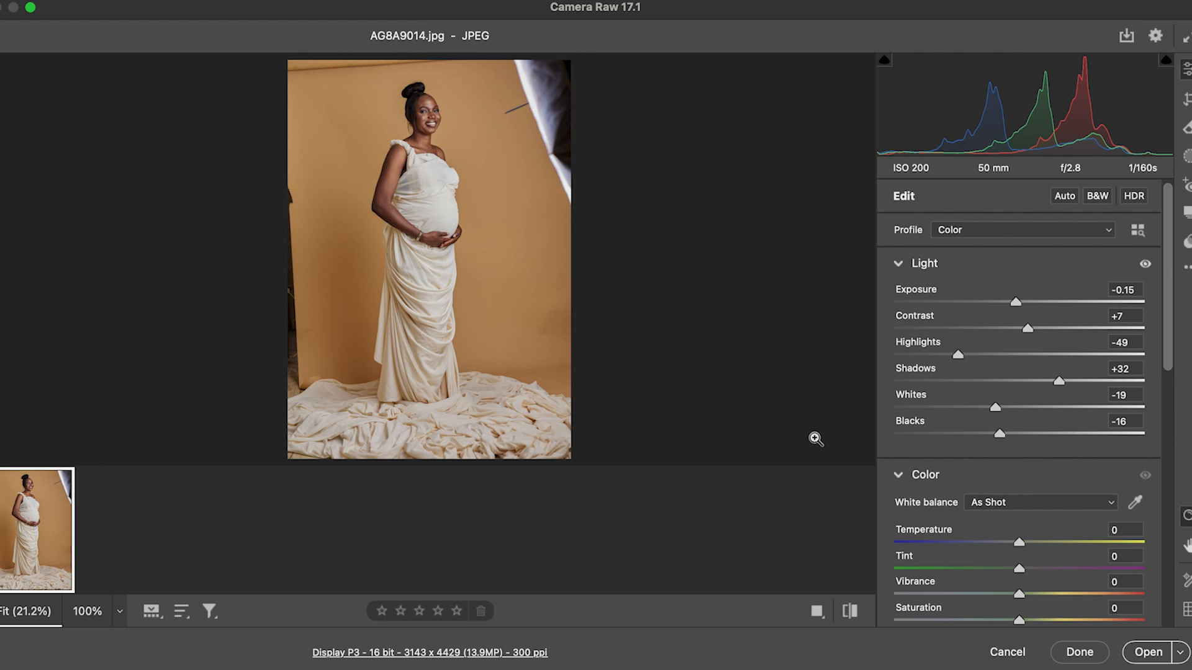
{"action": "left_click", "coordinate": [1148, 652]}
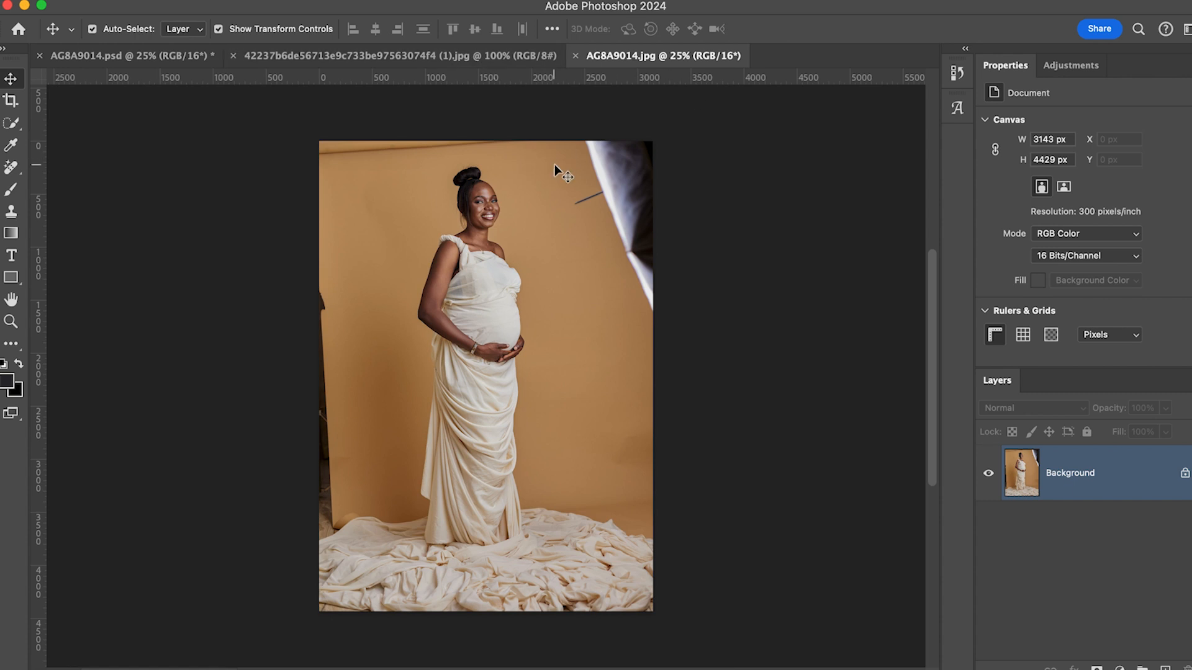
{"action": "left_click", "coordinate": [456, 57]}
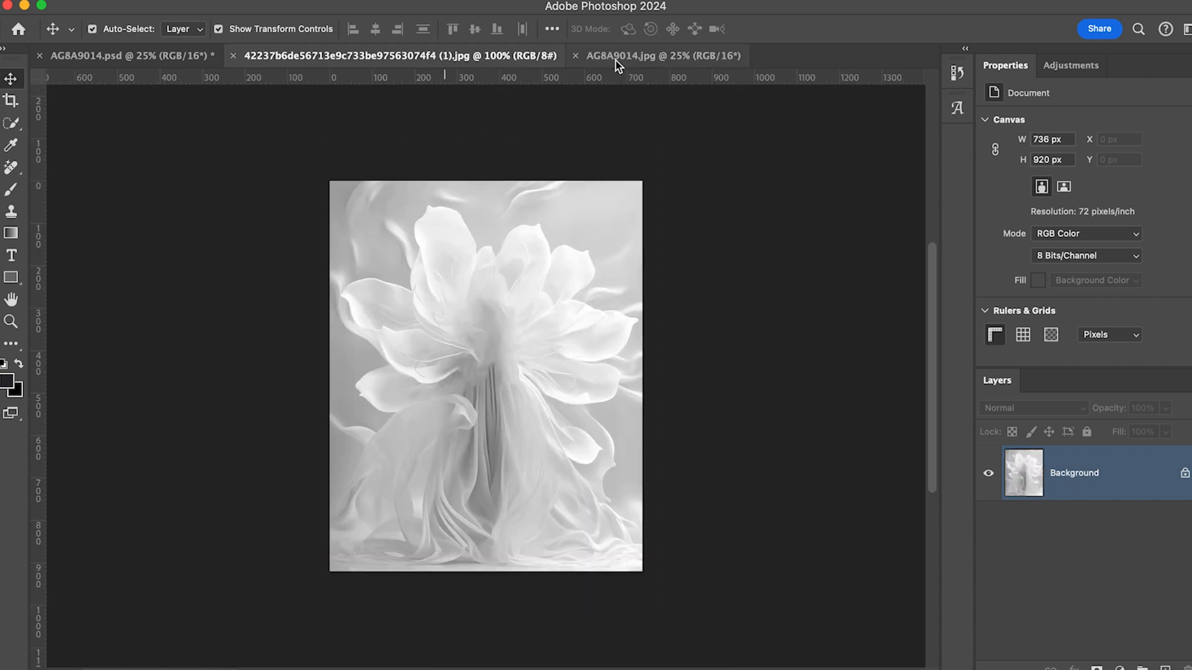
{"action": "left_click", "coordinate": [617, 55]}
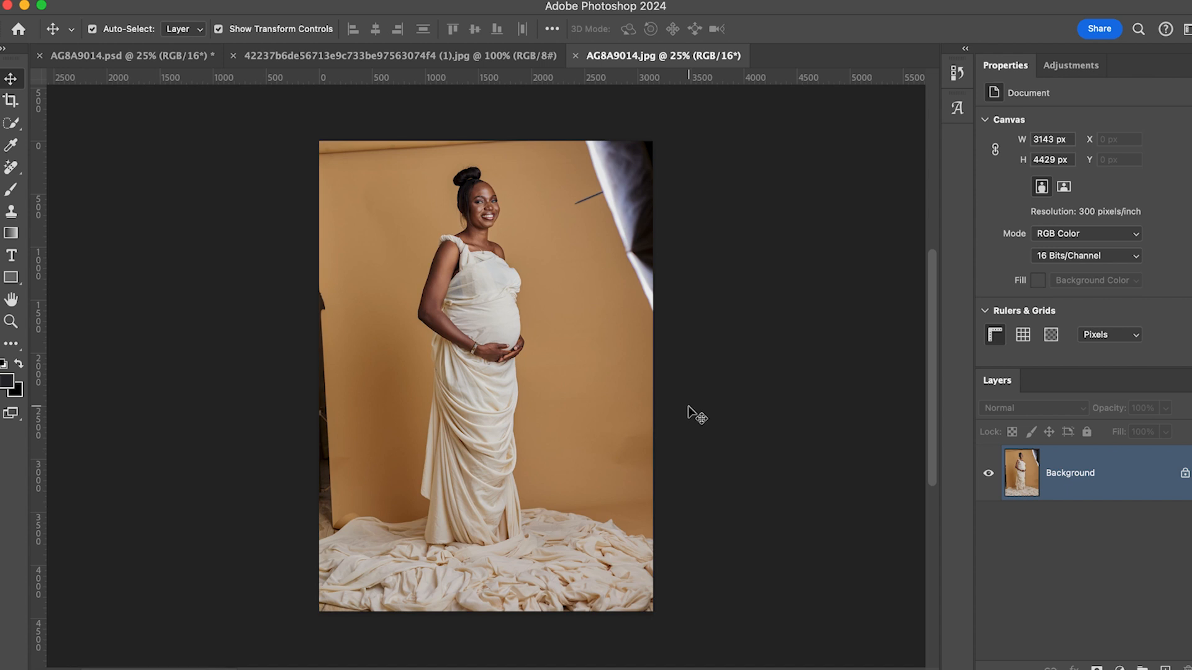
Outline the softbox and its rod in the portrait's upper-right corner with the Polygonal Lasso.
{"action": "key", "text": "l"}
{"action": "scroll", "coordinate": [681, 444], "scroll_direction": "up", "scroll_amount": 5}
{"action": "left_click", "coordinate": [578, 323]}
{"action": "left_click", "coordinate": [596, 370]}
{"action": "left_click", "coordinate": [566, 388]}
{"action": "left_click", "coordinate": [578, 398]}
{"action": "left_click", "coordinate": [599, 390]}
{"action": "left_click", "coordinate": [645, 499]}
{"action": "left_click", "coordinate": [664, 514]}
{"action": "left_click", "coordinate": [667, 312]}
{"action": "left_click", "coordinate": [605, 309]}
{"action": "left_click", "coordinate": [581, 323]}
Add the strip above the backdrop along the portrait's upper-left edge to the lasso selection.
{"action": "left_click", "coordinate": [303, 345]}
{"action": "left_click", "coordinate": [363, 349]}
{"action": "left_click", "coordinate": [422, 338]}
{"action": "left_click", "coordinate": [498, 336]}
{"action": "left_click", "coordinate": [518, 315]}
{"action": "left_click", "coordinate": [429, 300]}
{"action": "left_click", "coordinate": [340, 304]}
{"action": "left_click", "coordinate": [314, 311]}
{"action": "left_click", "coordinate": [286, 335]}
{"action": "left_click", "coordinate": [304, 346]}
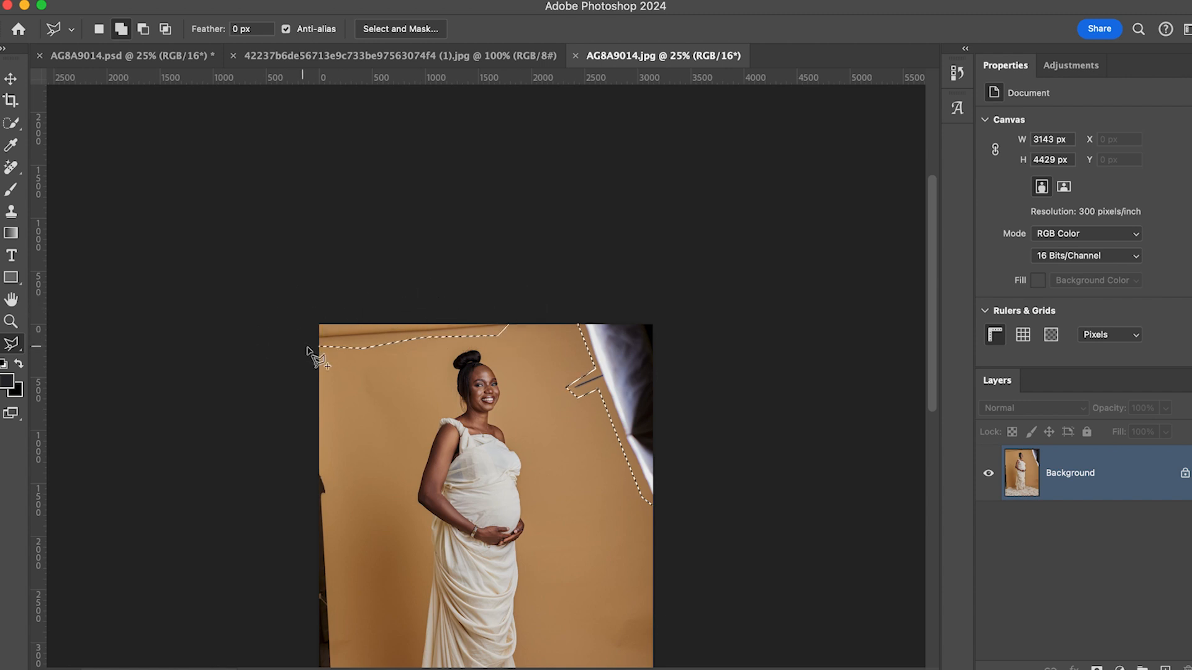
Add the dark gap beside the backdrop, along the portrait's left edge down to the fabric, to the lasso selection.
{"action": "scroll", "coordinate": [374, 345], "scroll_direction": "down", "scroll_amount": 3}
{"action": "scroll", "coordinate": [374, 345], "scroll_direction": "down", "scroll_amount": 4}
{"action": "left_click", "coordinate": [322, 194]}
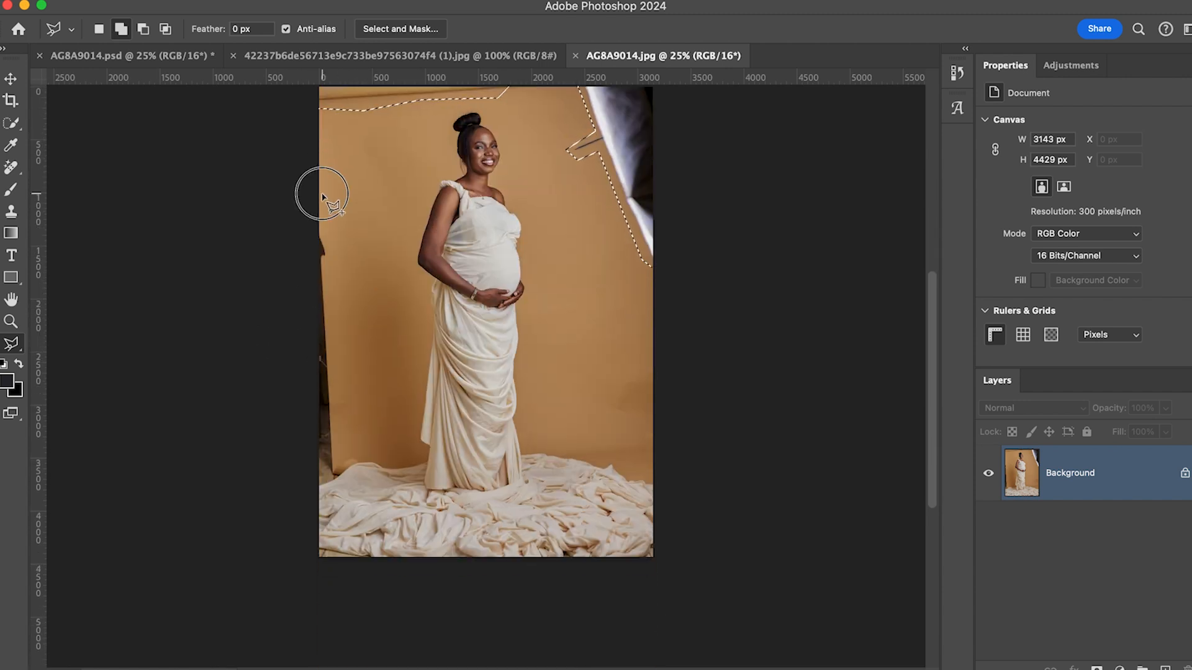
{"action": "left_click", "coordinate": [339, 256]}
{"action": "scroll", "coordinate": [355, 492], "scroll_direction": "up", "scroll_amount": 1}
{"action": "left_click", "coordinate": [348, 469]}
{"action": "left_click", "coordinate": [365, 479]}
{"action": "left_click", "coordinate": [316, 512]}
{"action": "left_click", "coordinate": [308, 487]}
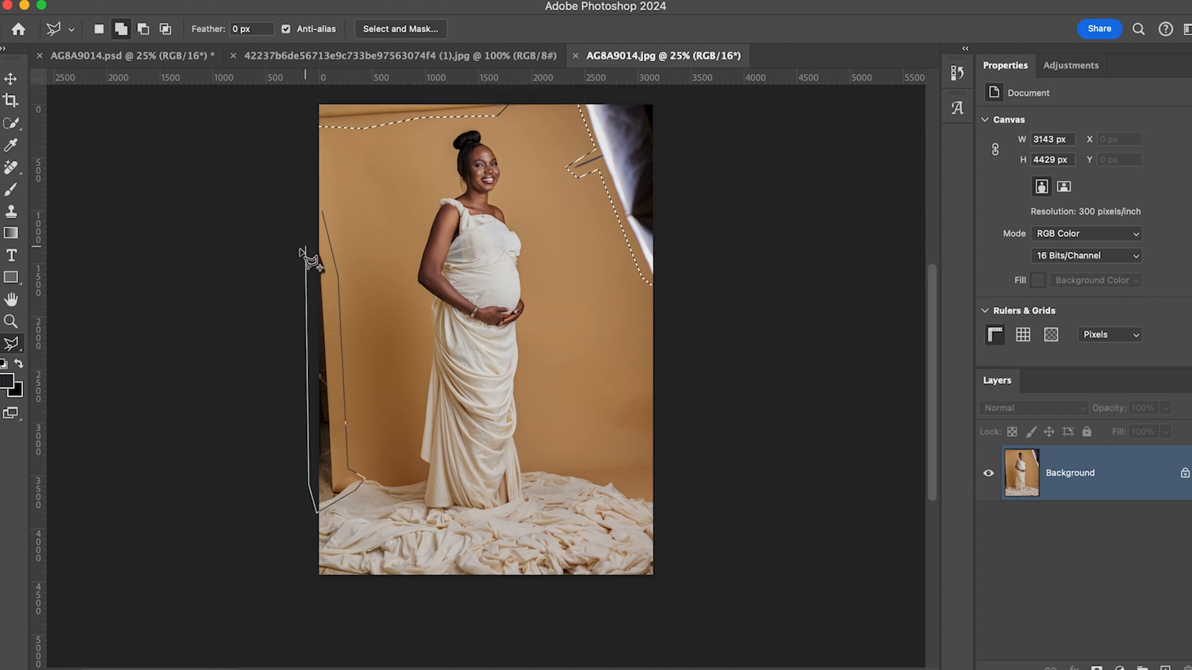
{"action": "double_click", "coordinate": [298, 225]}
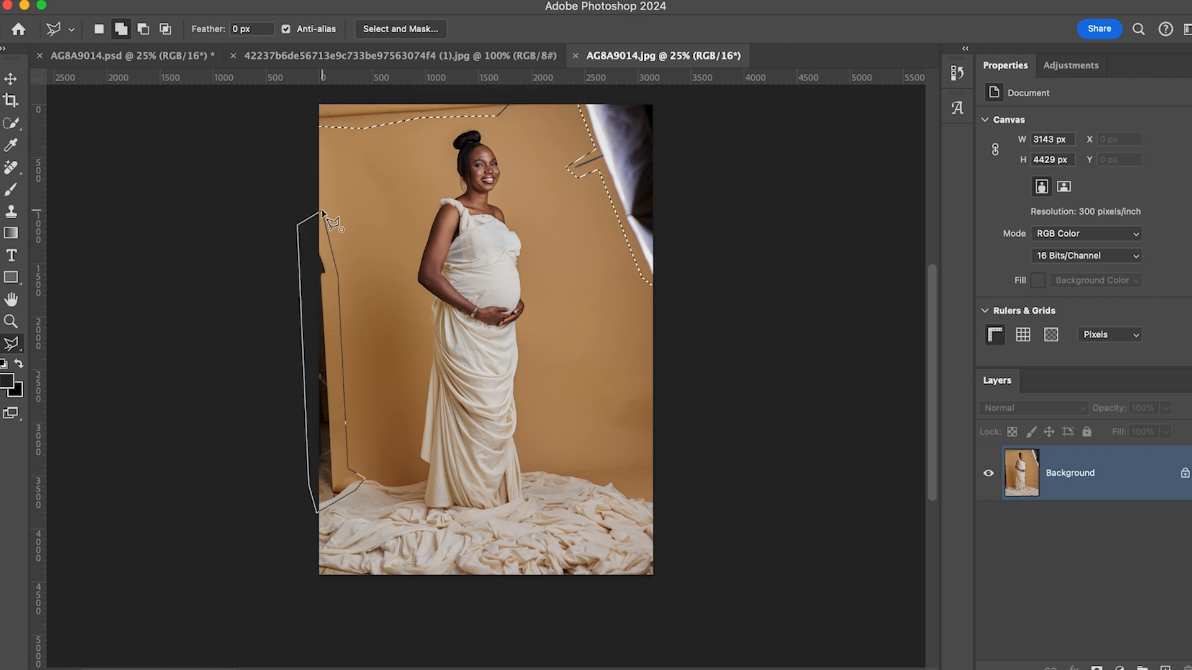
Fill the selected edge areas with Content-Aware at 100% opacity and deselect.
{"action": "right_click", "coordinate": [369, 234]}
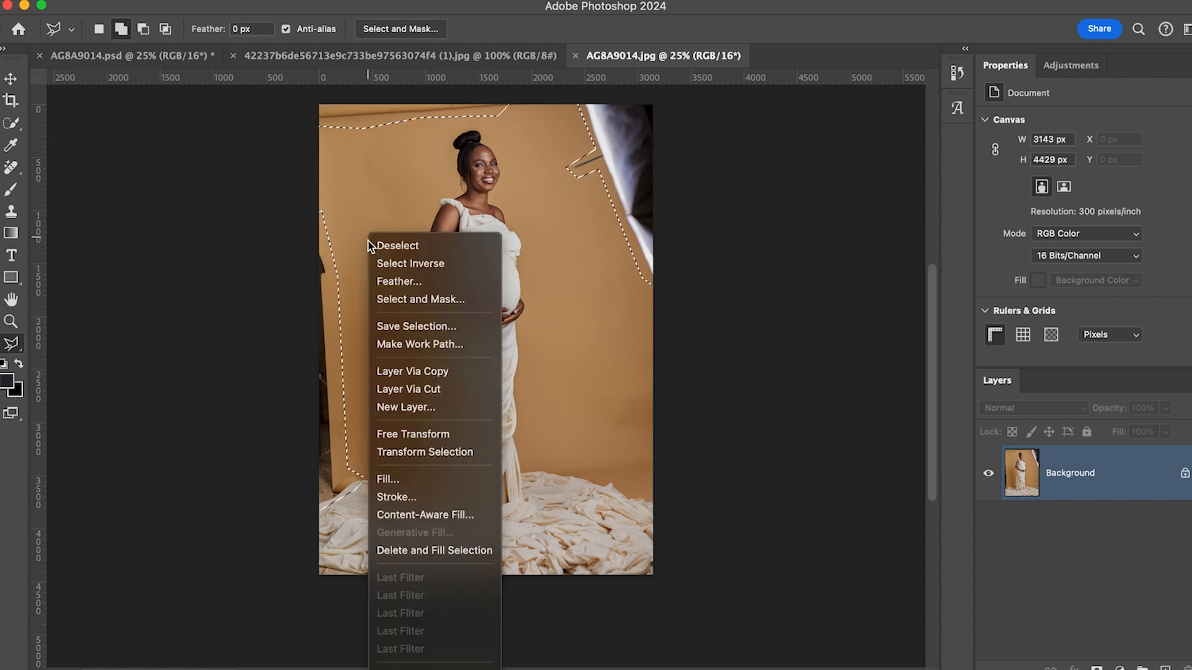
{"action": "left_click", "coordinate": [403, 479]}
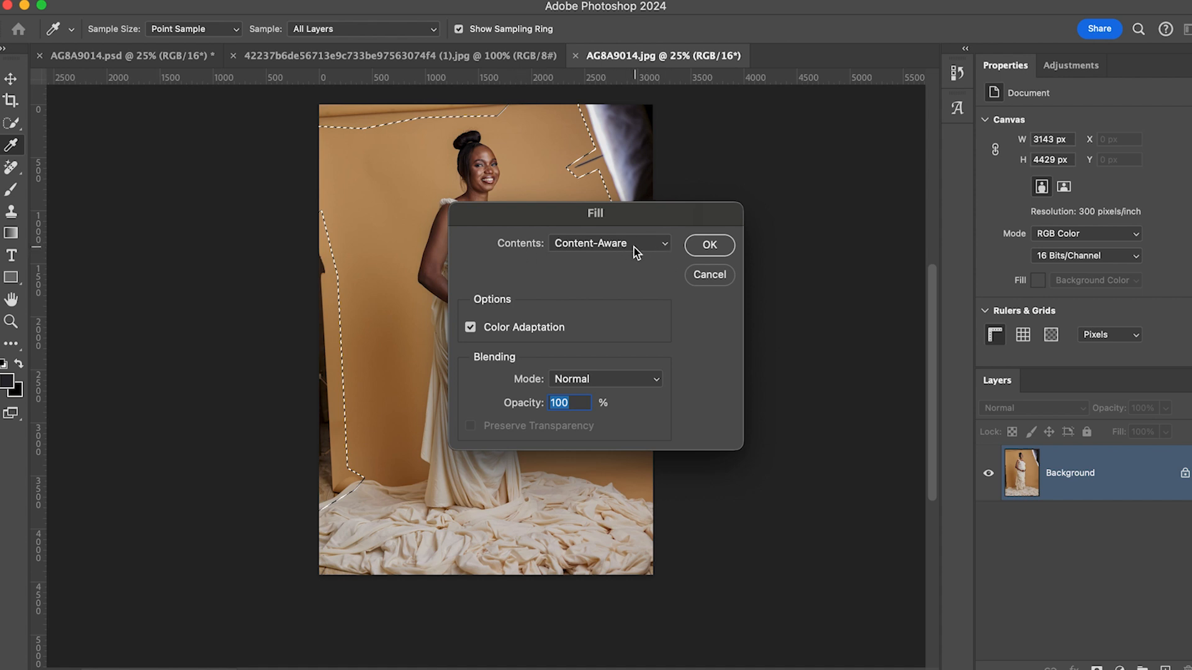
{"action": "left_click", "coordinate": [664, 250]}
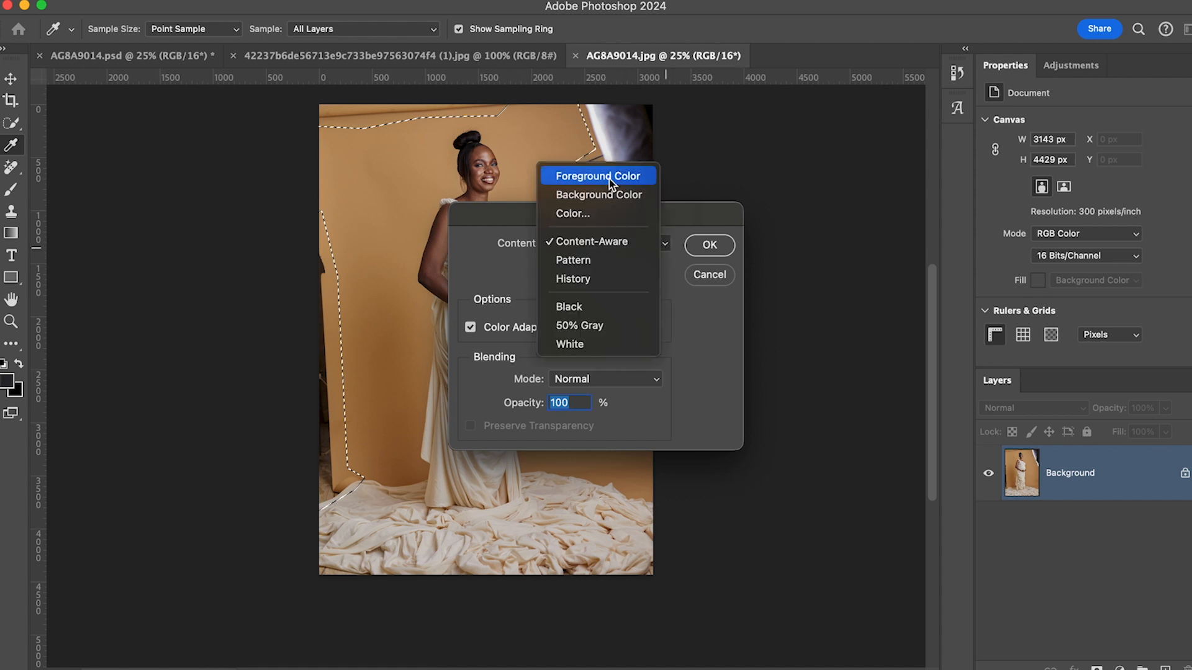
{"action": "left_click", "coordinate": [600, 246]}
{"action": "left_click", "coordinate": [711, 246]}
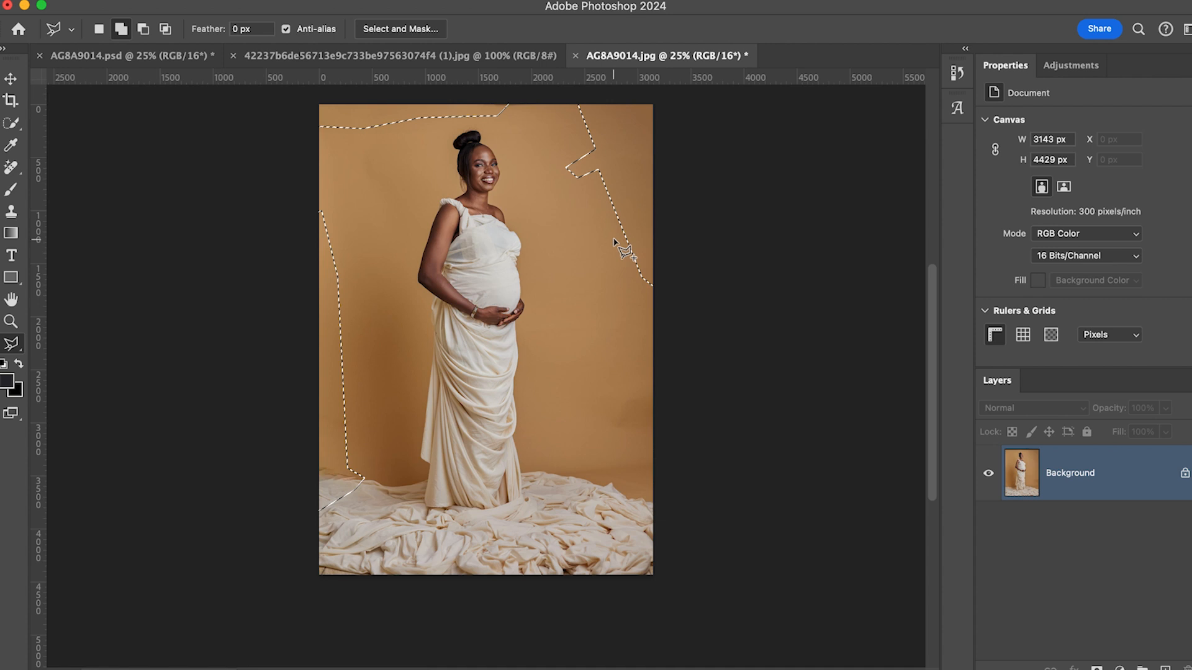
{"action": "key", "text": "ctrl+d"}
{"action": "scroll", "coordinate": [623, 402], "scroll_direction": "up", "scroll_amount": 1}
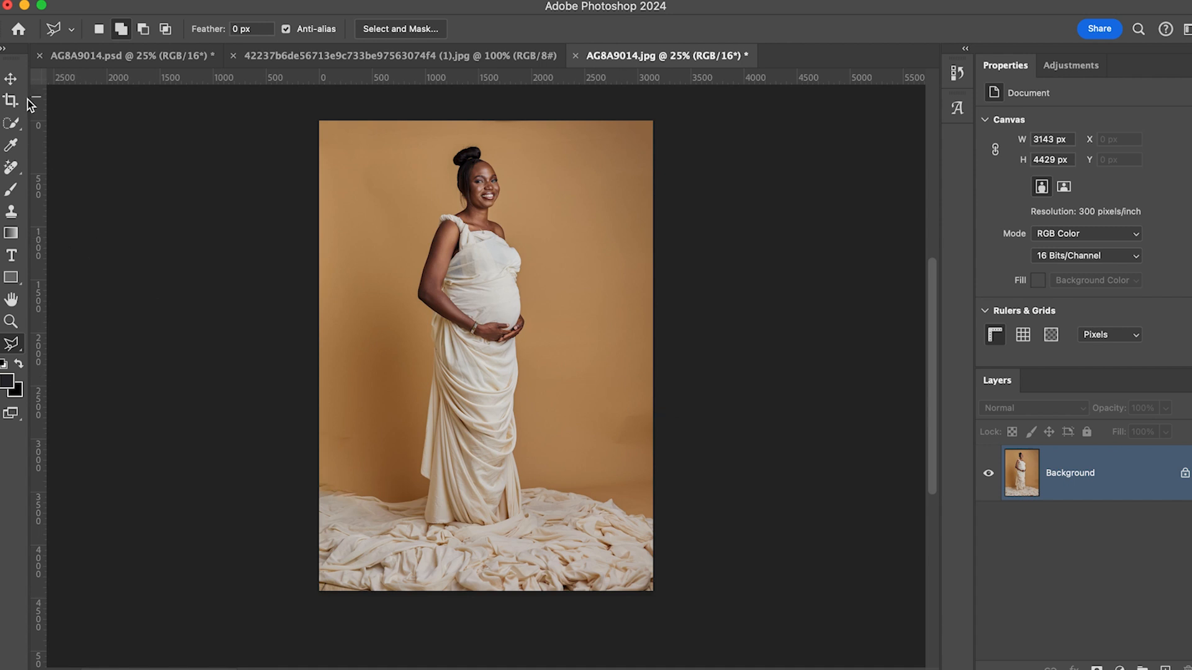
Expand the canvas with the Crop tool at a 4:5 ratio to 3696 x 4621 px, using Content-Aware Fill for the new edges.
{"action": "left_click", "coordinate": [11, 100]}
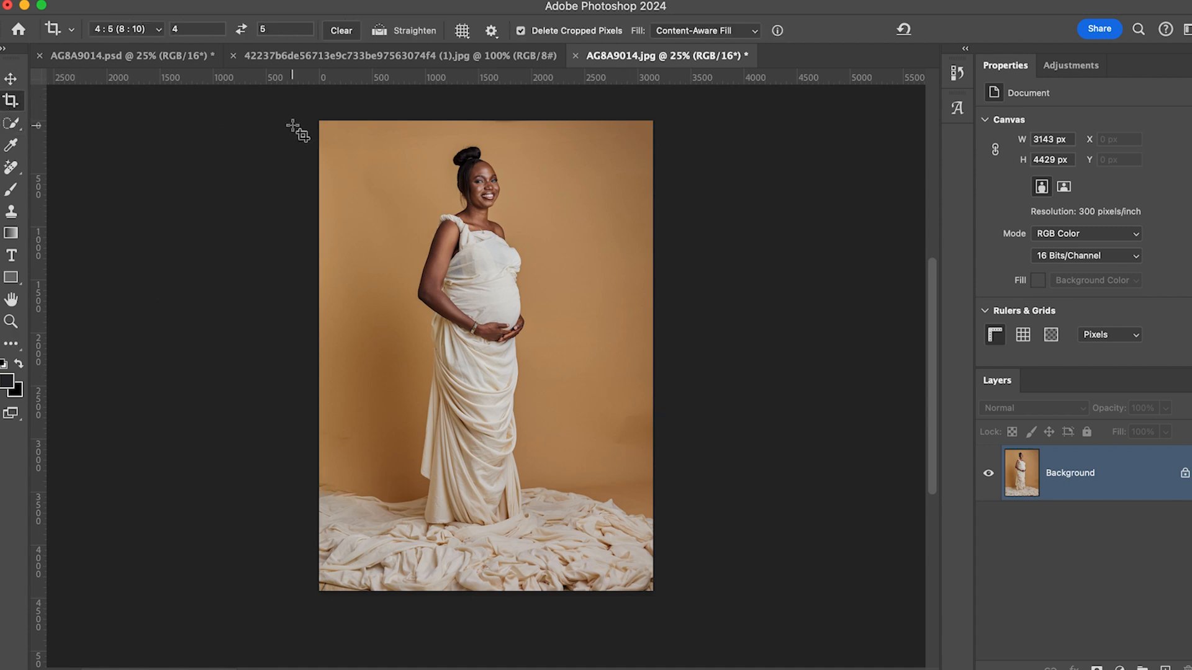
{"action": "mouse_move", "coordinate": [291, 113]}
{"action": "left_mouse_down"}
{"action": "mouse_move", "coordinate": [531, 348]}
{"action": "mouse_move", "coordinate": [720, 587]}
{"action": "left_mouse_up"}
{"action": "left_click_drag", "start_coordinate": [652, 537], "coordinate": [677, 568]}
{"action": "left_click_drag", "start_coordinate": [320, 568], "coordinate": [303, 587]}
{"action": "left_click_drag", "start_coordinate": [661, 253], "coordinate": [666, 247]}
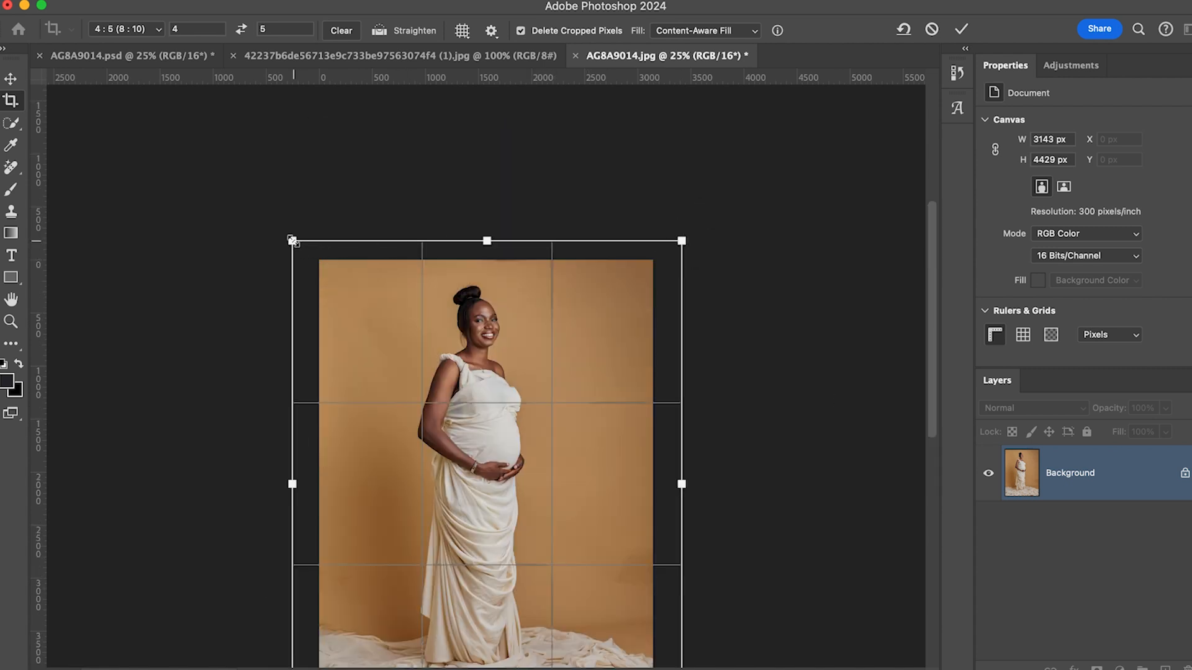
{"action": "left_click_drag", "start_coordinate": [291, 240], "coordinate": [289, 237]}
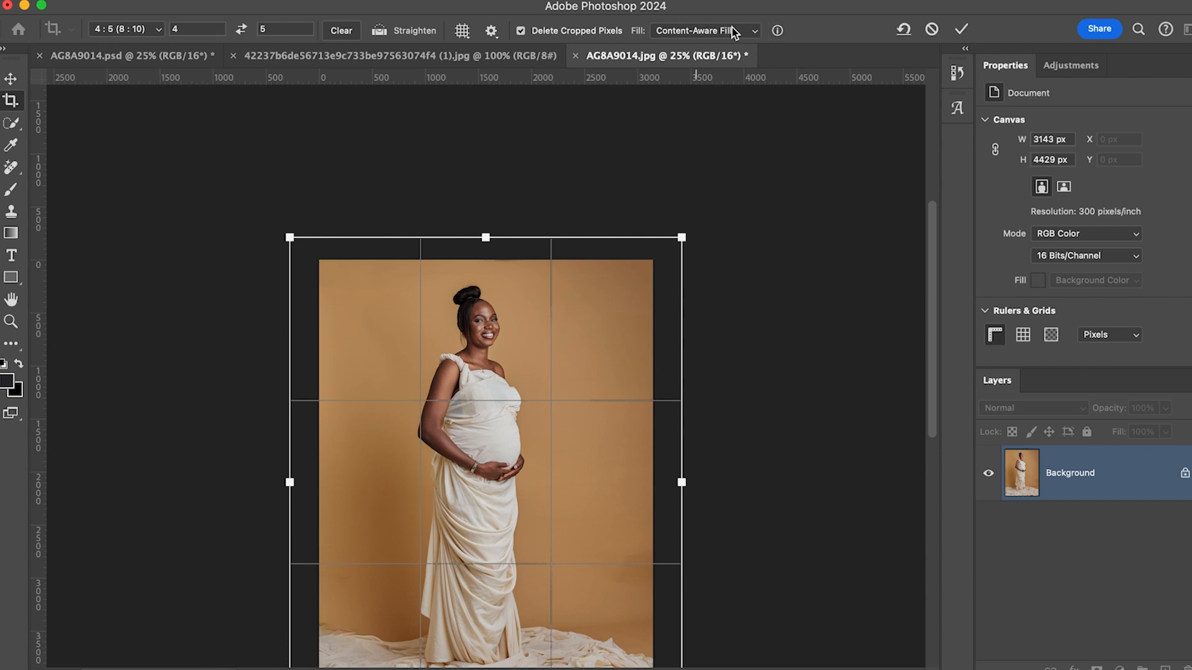
{"action": "left_click", "coordinate": [753, 33]}
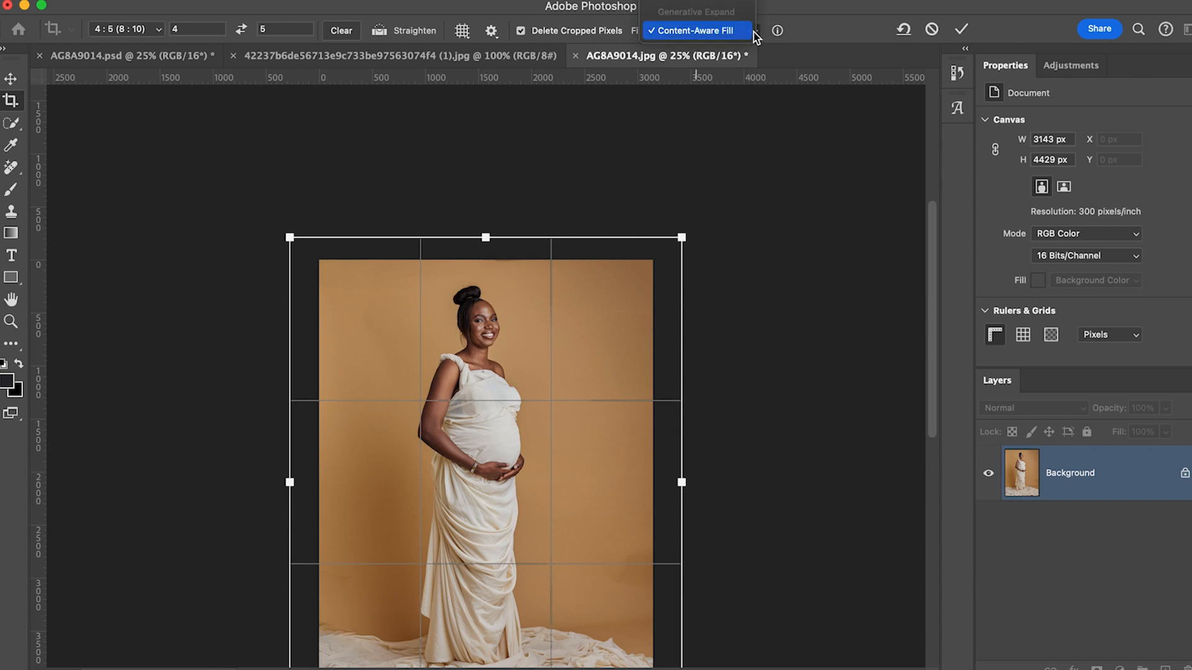
{"action": "left_click", "coordinate": [715, 34]}
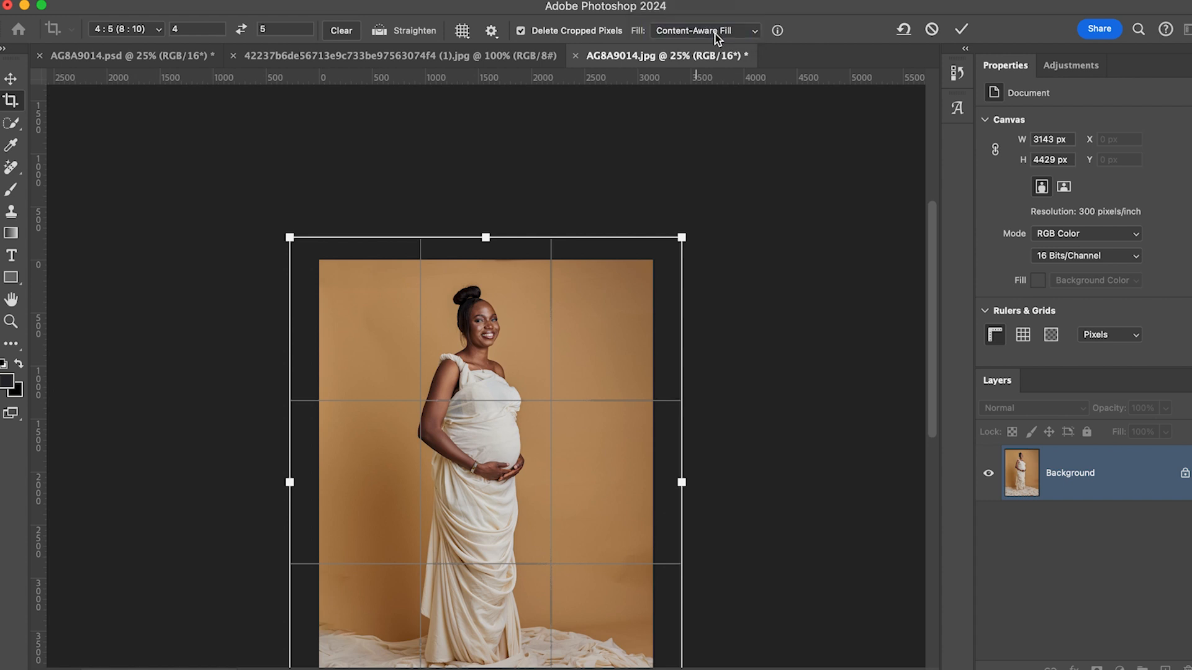
{"action": "left_click", "coordinate": [961, 29]}
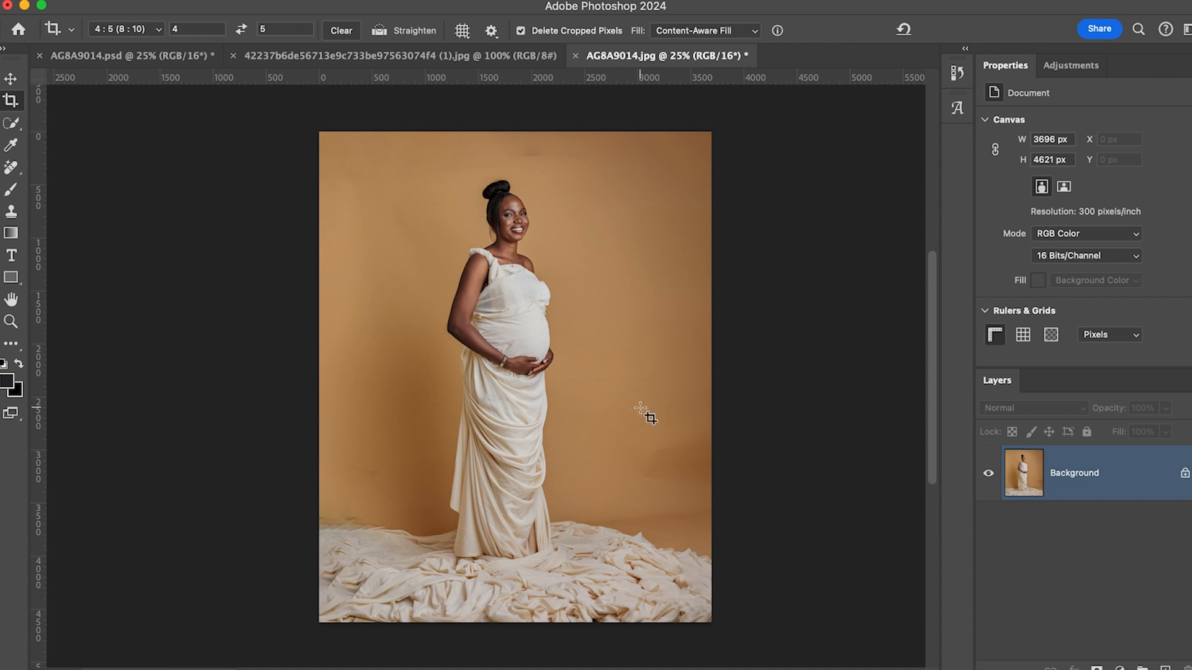
Look over the flower image document and return to the portrait document.
{"action": "key", "text": "j"}
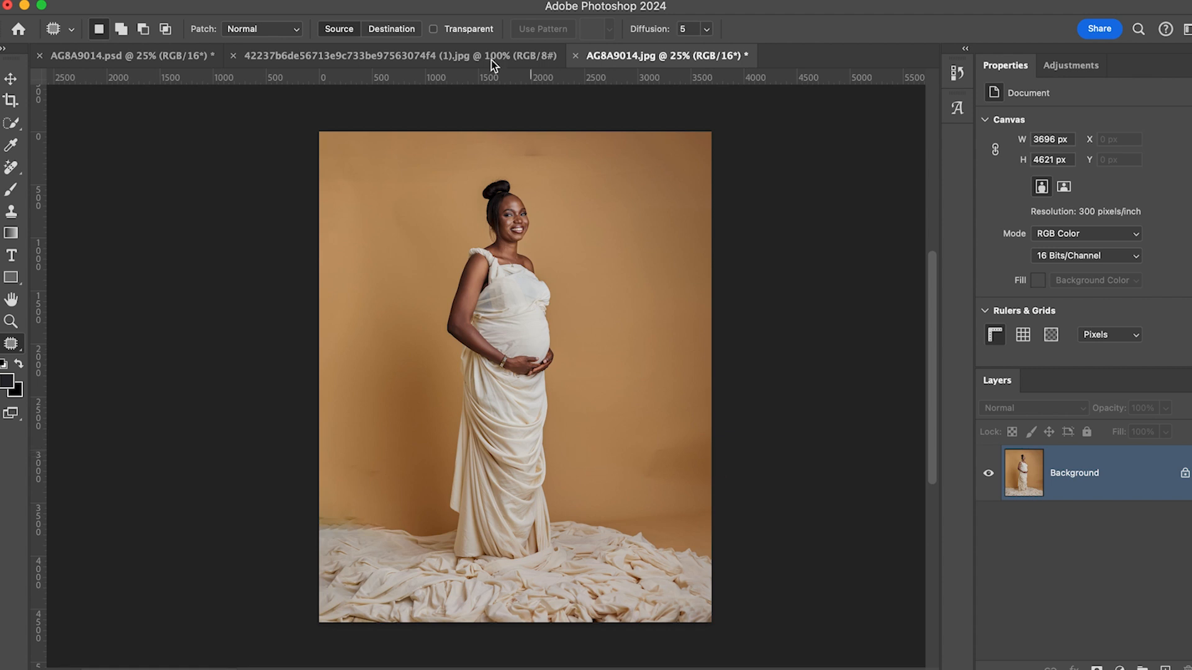
{"action": "left_click", "coordinate": [427, 54]}
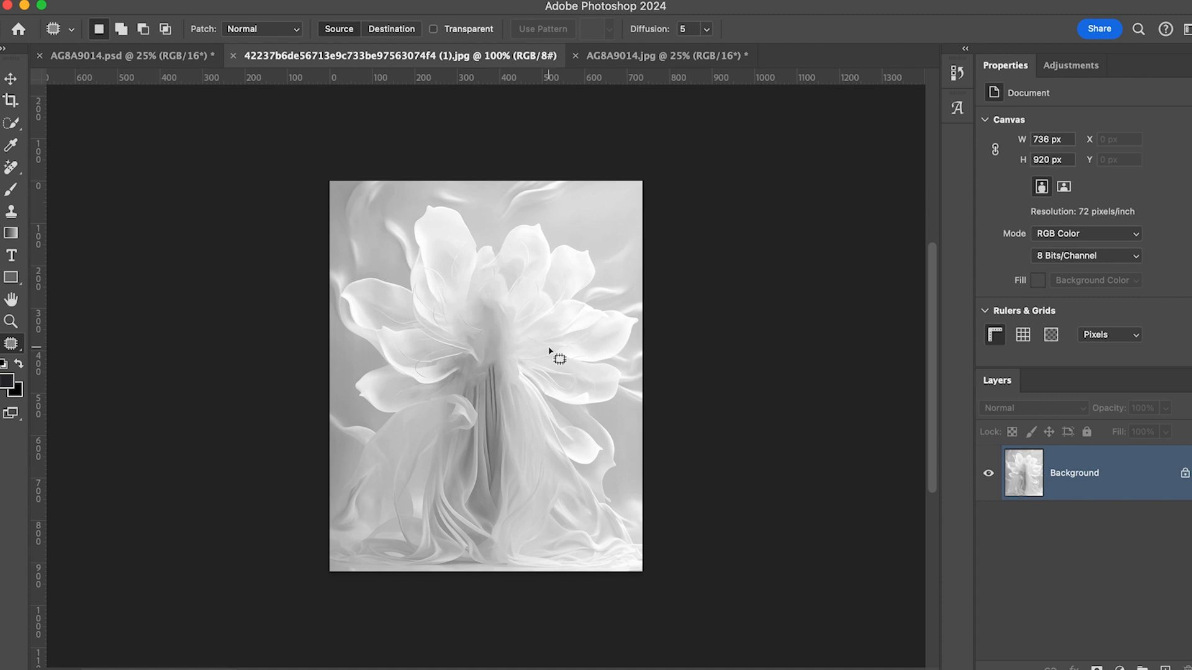
{"action": "left_click", "coordinate": [651, 56]}
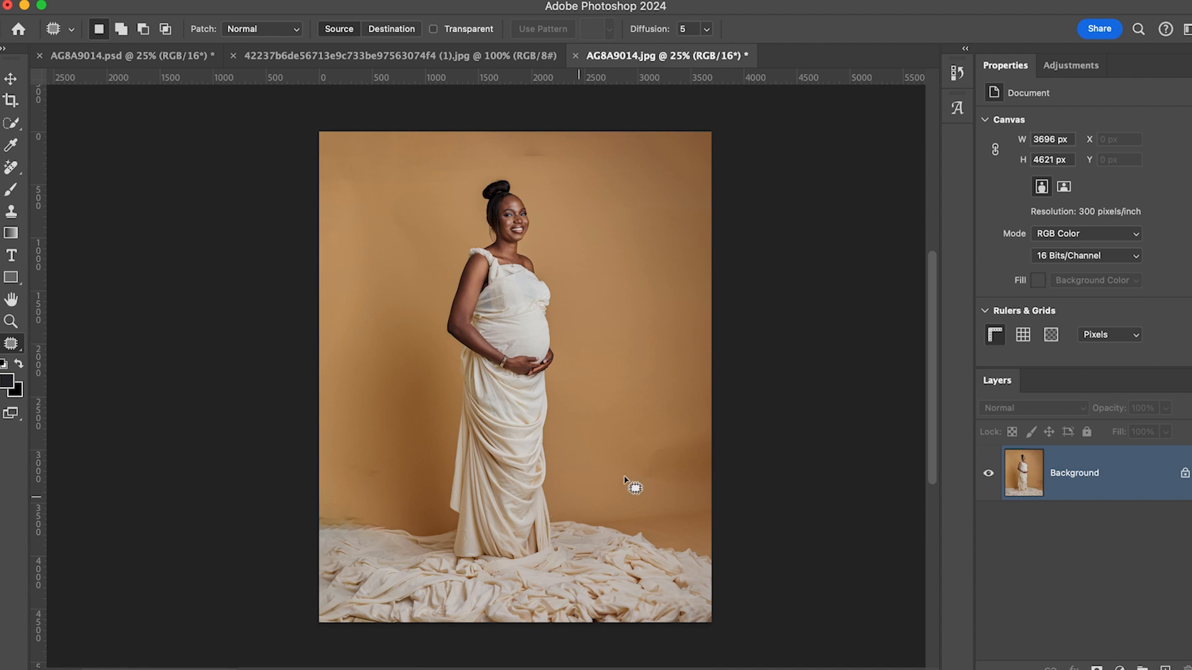
Select the orange backdrop around the woman with Quick Selection and subtract the dress's left edge below her elbow.
{"action": "left_click", "coordinate": [9, 124]}
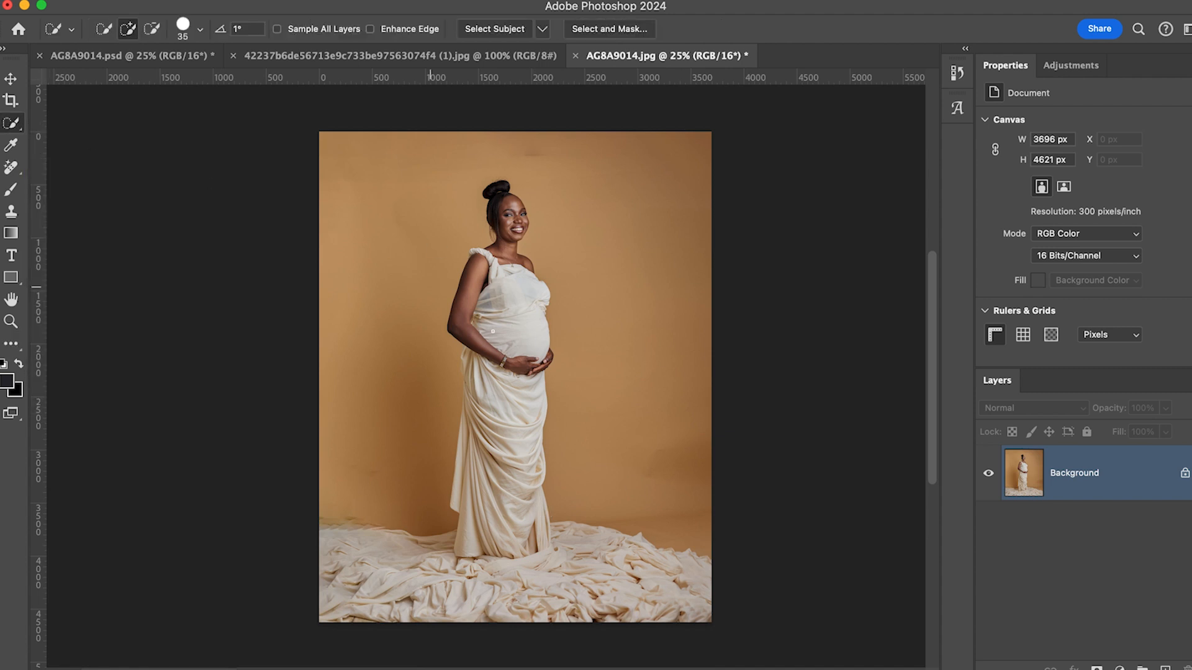
{"action": "mouse_move", "coordinate": [388, 397]}
{"action": "left_mouse_down"}
{"action": "mouse_move", "coordinate": [385, 265]}
{"action": "mouse_move", "coordinate": [674, 262]}
{"action": "mouse_move", "coordinate": [646, 403]}
{"action": "mouse_move", "coordinate": [648, 319]}
{"action": "left_mouse_up"}
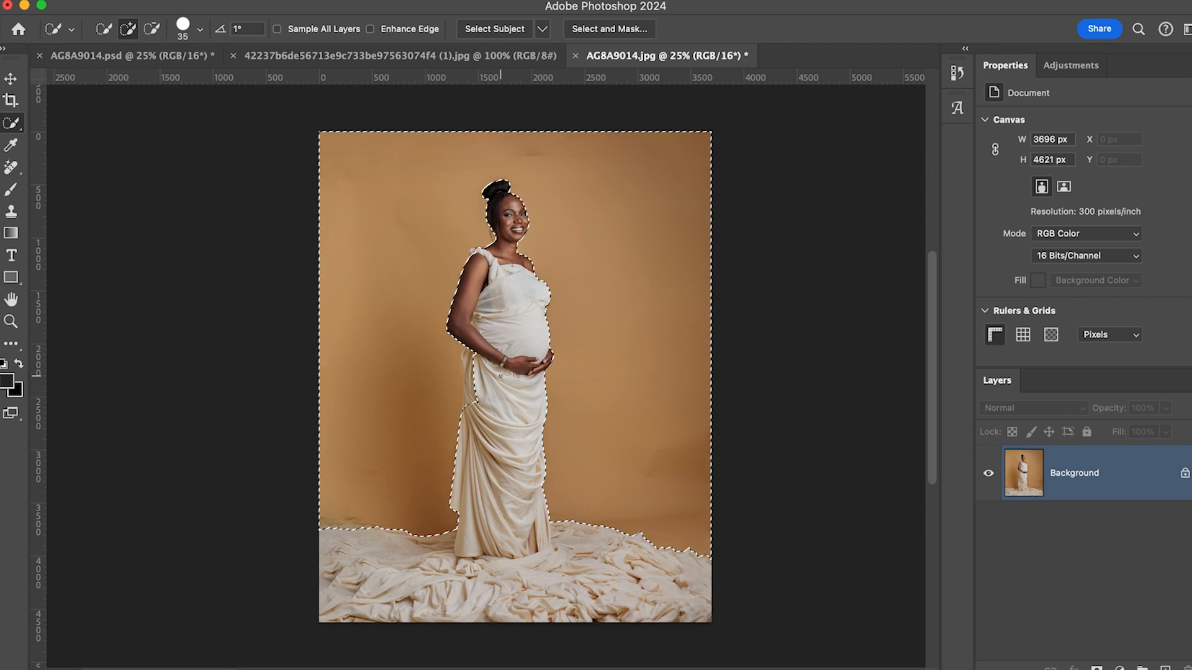
{"action": "key", "text": "alt"}
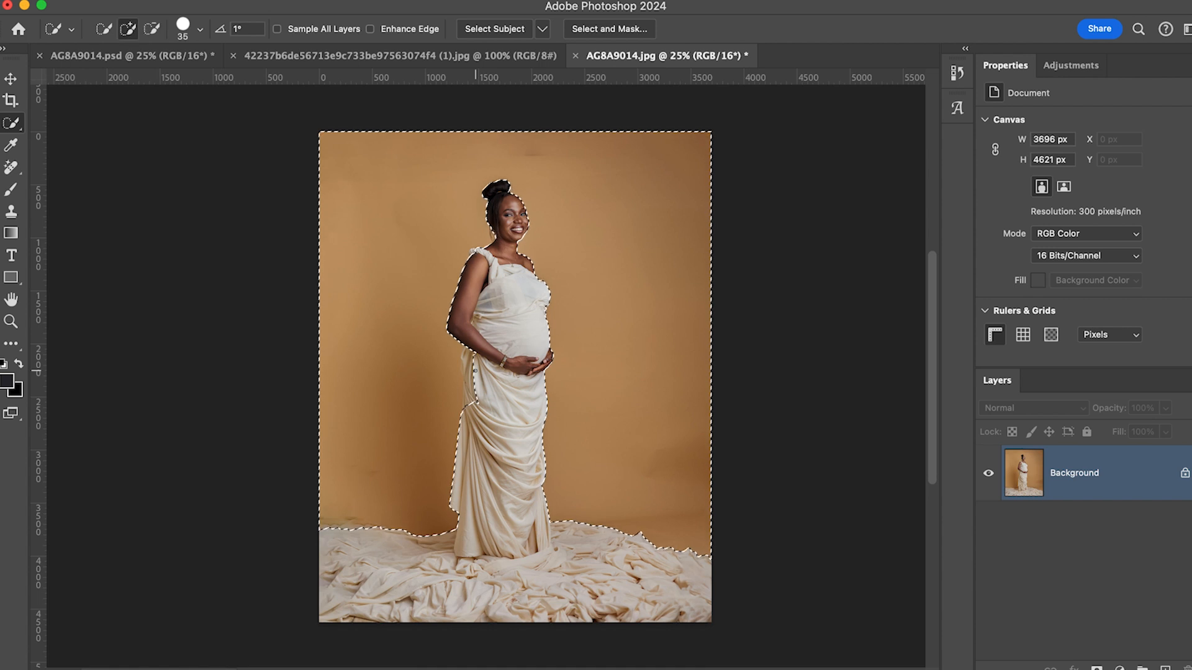
{"action": "scroll", "coordinate": [476, 373], "scroll_direction": "up", "scroll_amount": 5}
{"action": "scroll", "coordinate": [474, 372], "scroll_direction": "down", "scroll_amount": 3}
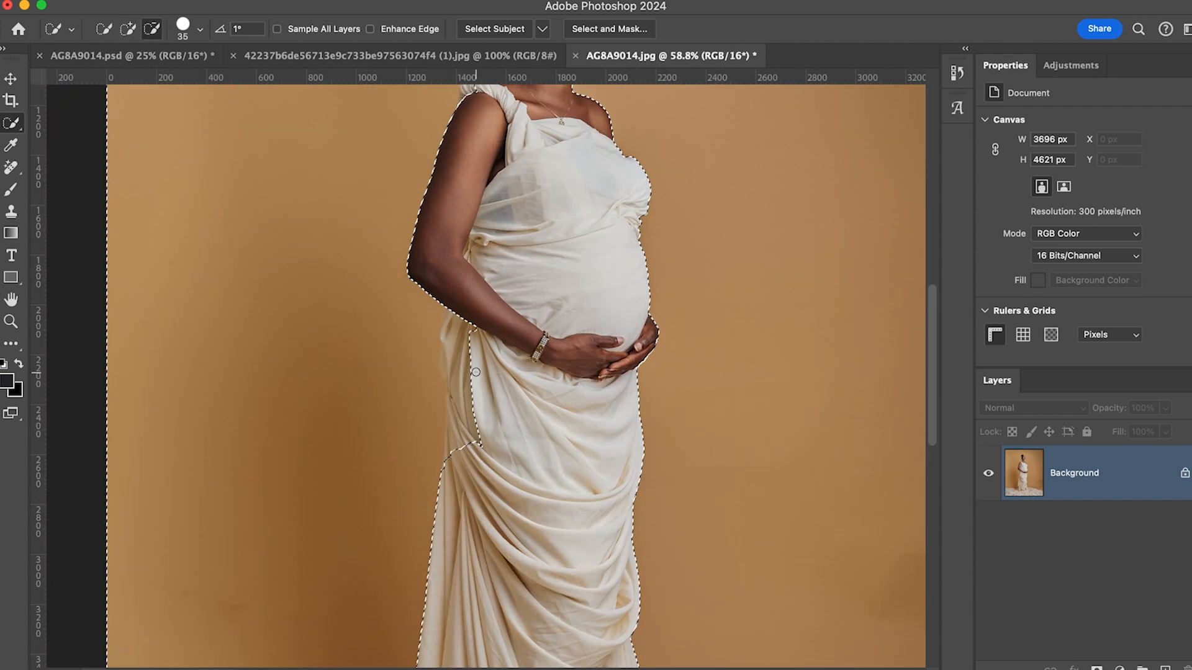
{"action": "left_click", "coordinate": [465, 331], "text": "alt"}
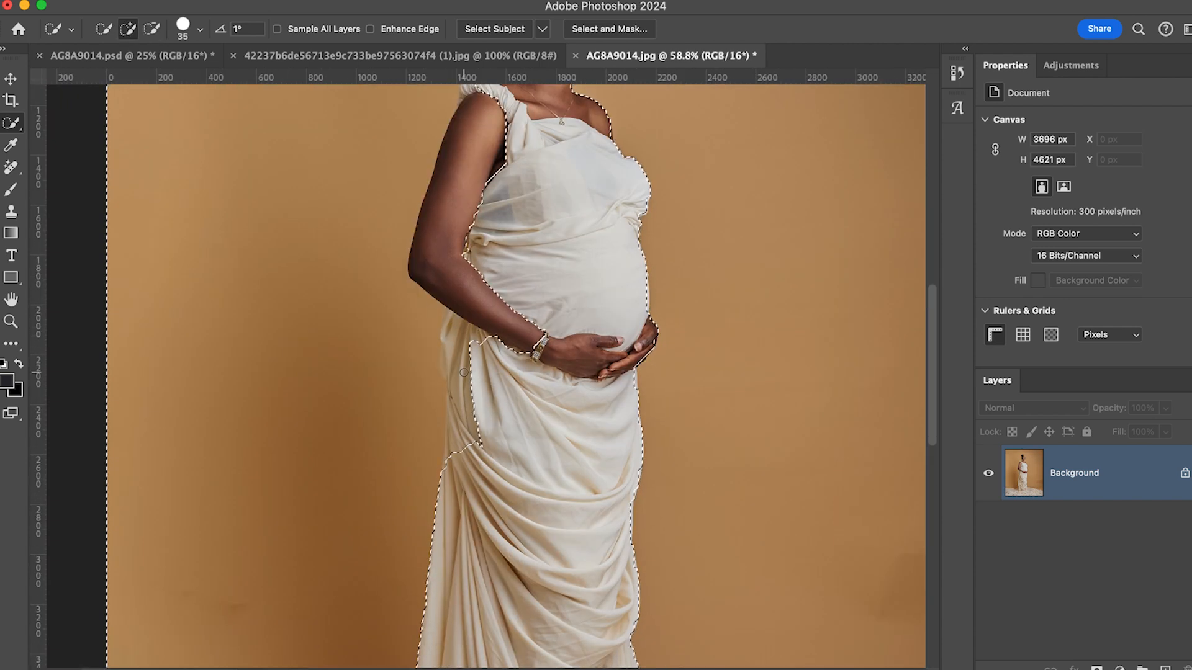
{"action": "key", "text": "super+z"}
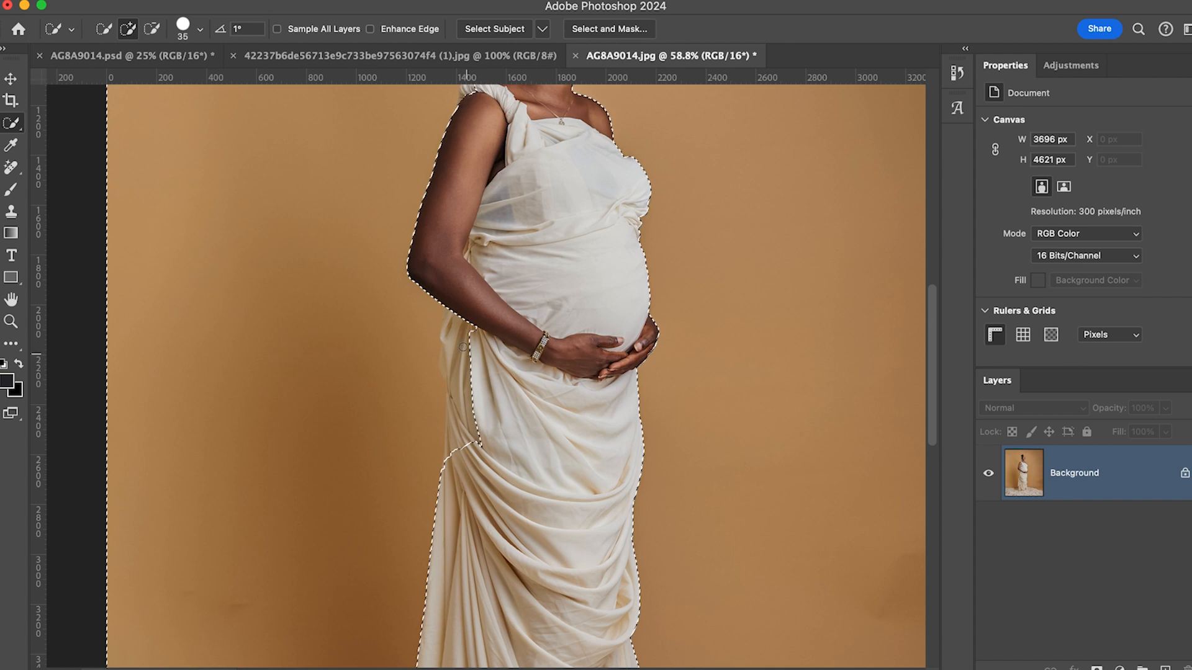
{"action": "left_click", "coordinate": [455, 355], "text": "alt"}
{"action": "mouse_move", "coordinate": [459, 386]}
{"action": "left_mouse_down"}
{"action": "mouse_move", "coordinate": [451, 354]}
{"action": "mouse_move", "coordinate": [463, 421]}
{"action": "mouse_move", "coordinate": [456, 409]}
{"action": "mouse_move", "coordinate": [451, 481]}
{"action": "left_mouse_up"}
{"action": "left_click", "coordinate": [449, 325], "text": "alt"}
{"action": "scroll", "coordinate": [488, 234], "scroll_direction": "up", "scroll_amount": 3}
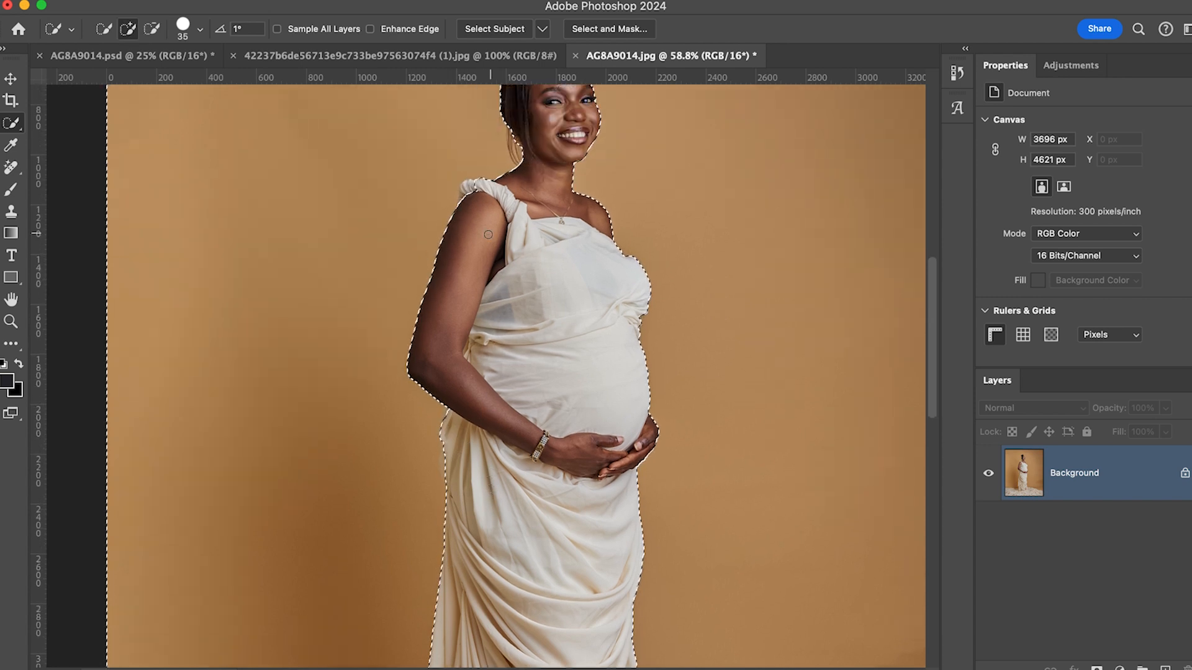
Subtract the dress's shoulder knot and the earring edge beside her neck from the backdrop selection.
{"action": "scroll", "coordinate": [488, 235], "scroll_direction": "down", "scroll_amount": 4}
{"action": "scroll", "coordinate": [475, 214], "scroll_direction": "right", "scroll_amount": 2}
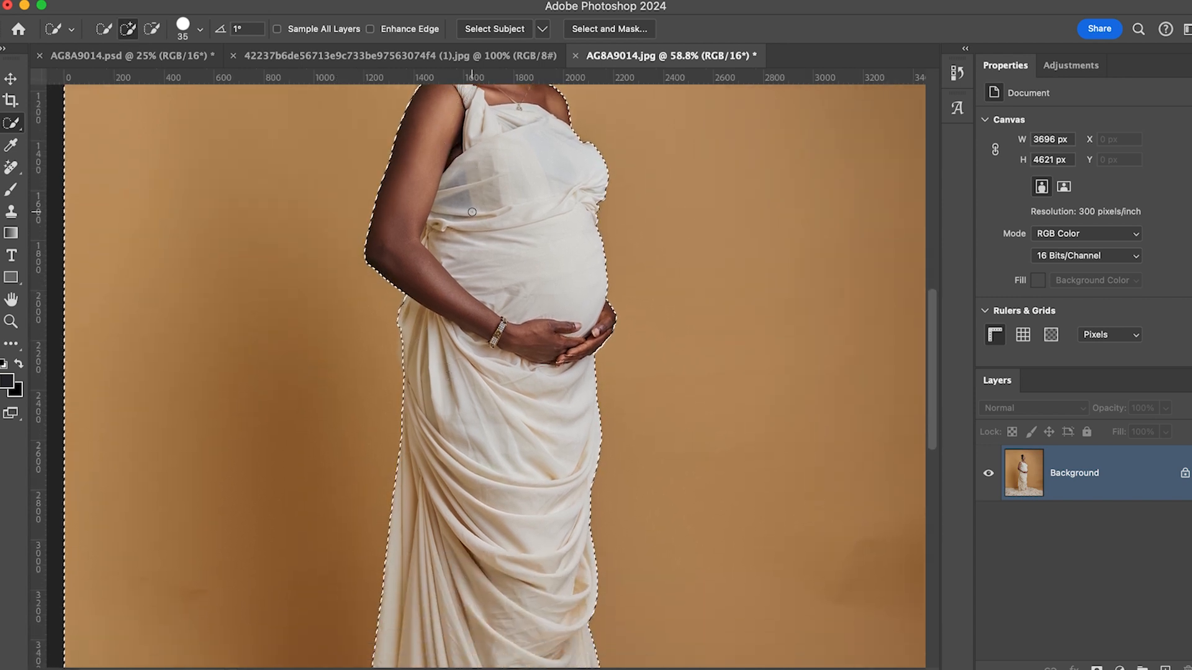
{"action": "scroll", "coordinate": [472, 211], "scroll_direction": "up", "scroll_amount": 6}
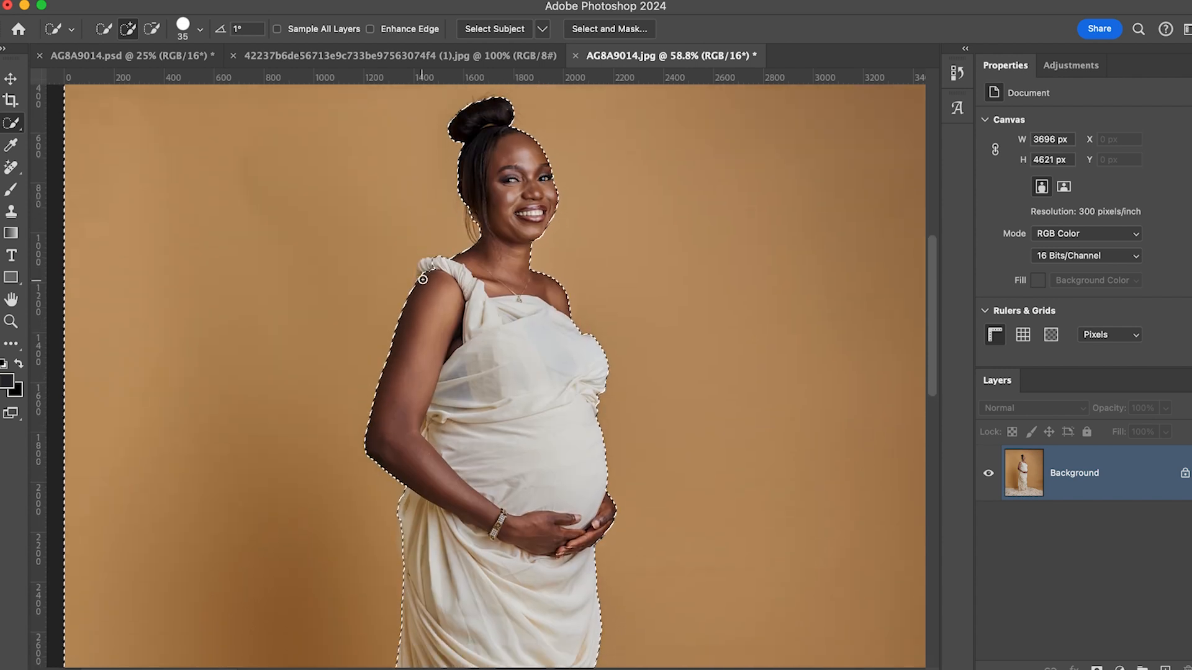
{"action": "left_click", "coordinate": [433, 264], "text": "alt"}
{"action": "left_click", "coordinate": [427, 274], "text": "alt"}
{"action": "left_click", "coordinate": [424, 272], "text": "alt"}
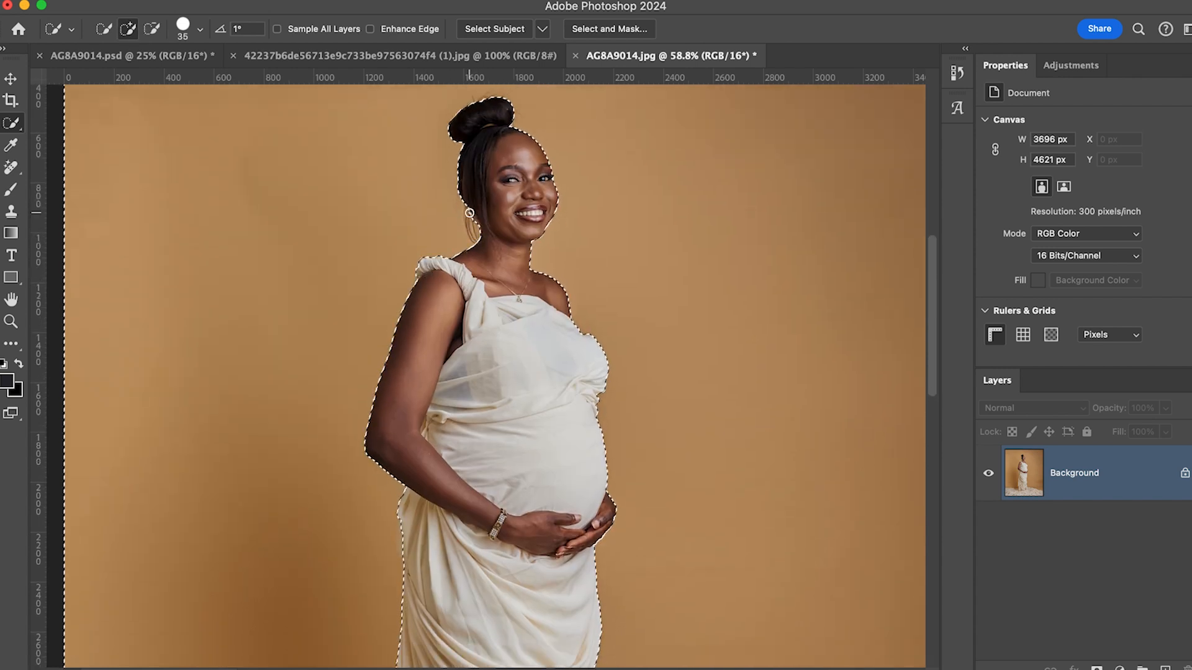
{"action": "left_click", "coordinate": [470, 214], "text": "alt"}
{"action": "left_click", "coordinate": [475, 240], "text": "alt"}
Subtract the missed strip of the dress's back edge just beneath her forearm from the backdrop selection.
{"action": "scroll", "coordinate": [469, 254], "scroll_direction": "down", "scroll_amount": 2}
{"action": "scroll", "coordinate": [470, 254], "scroll_direction": "down", "scroll_amount": 7}
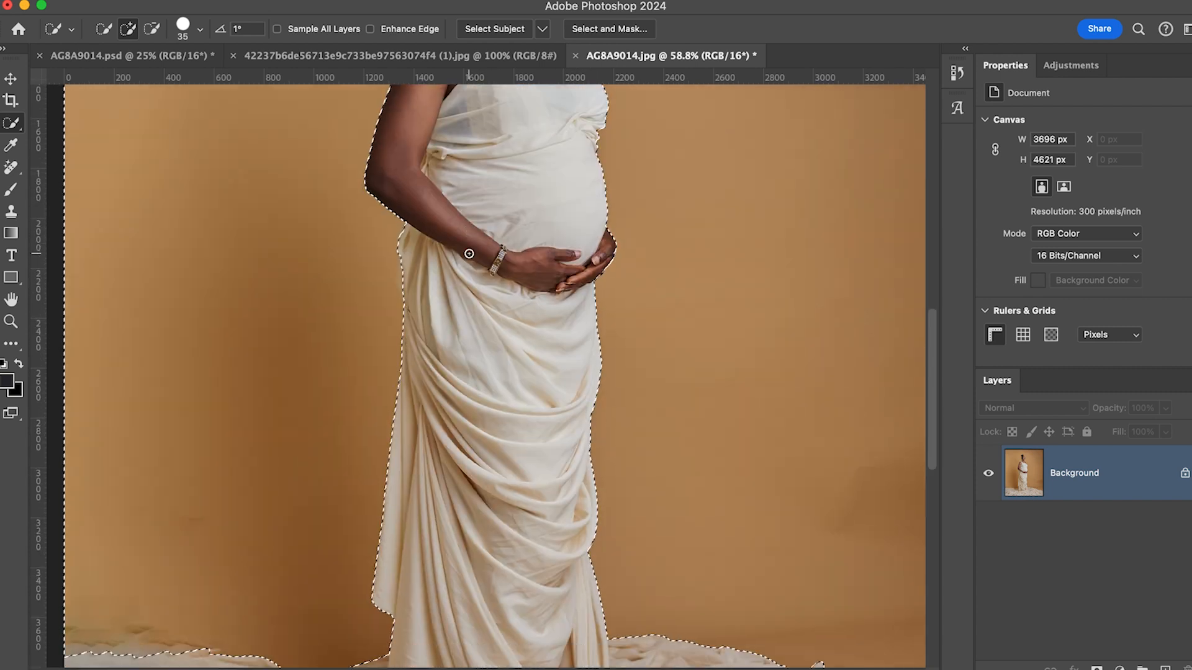
{"action": "left_click_drag", "start_coordinate": [405, 267], "coordinate": [413, 309]}
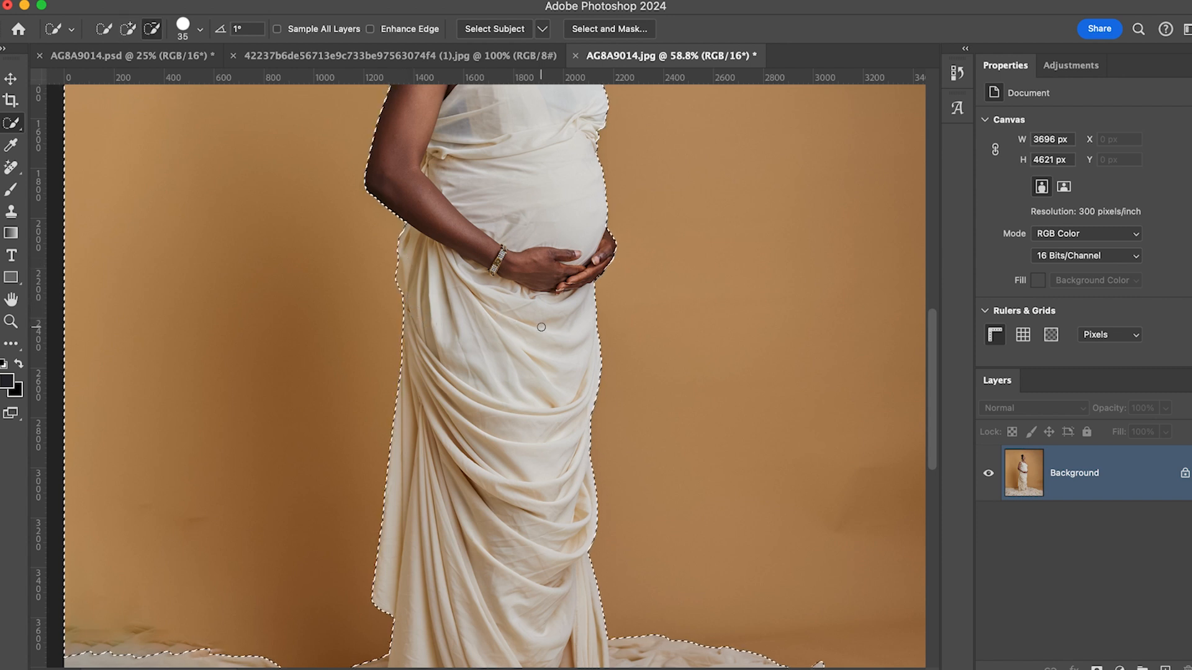
{"action": "scroll", "coordinate": [538, 327], "scroll_direction": "down", "scroll_amount": 3}
{"action": "scroll", "coordinate": [538, 327], "scroll_direction": "down", "scroll_amount": 3}
{"action": "scroll", "coordinate": [565, 391], "scroll_direction": "up", "scroll_amount": 2}
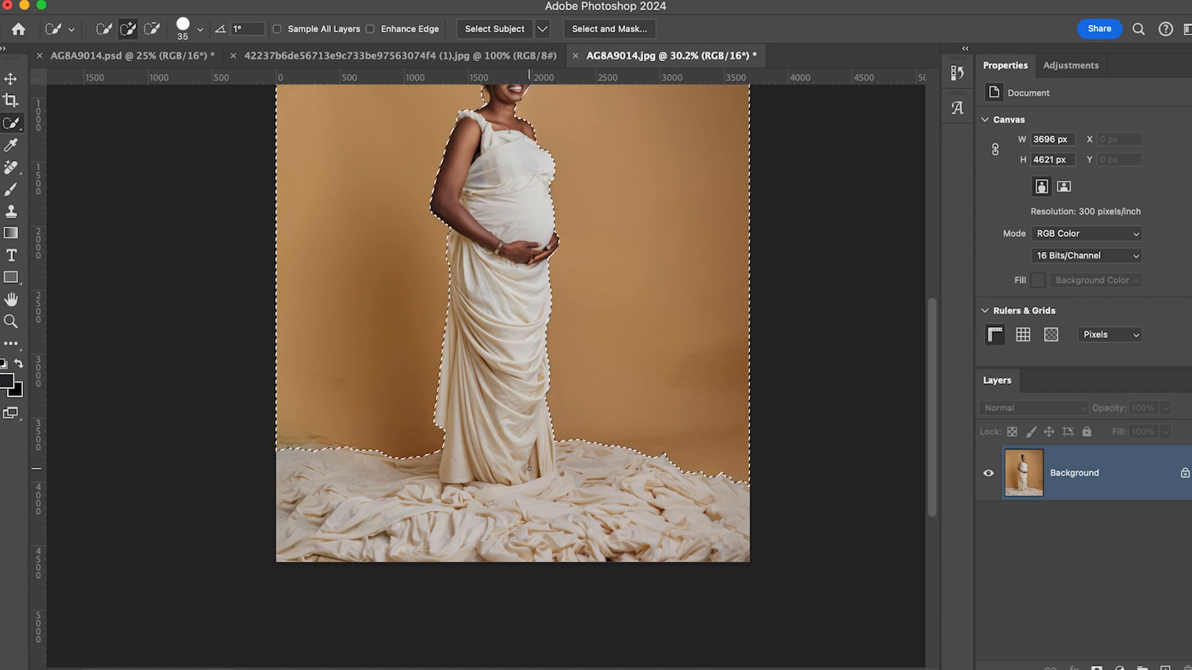
{"action": "scroll", "coordinate": [529, 468], "scroll_direction": "down", "scroll_amount": 2}
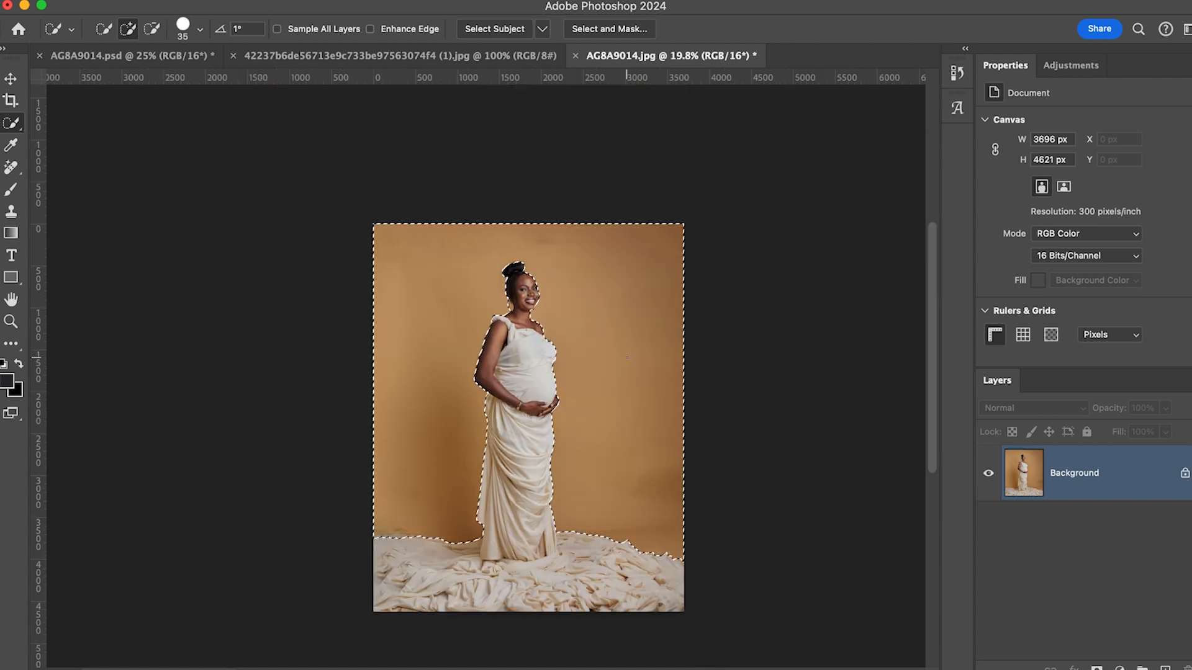
Add a Solid Color fill layer in off-white faf9fd over the selected backdrop and compare it with the original.
{"action": "left_click", "coordinate": [1120, 668]}
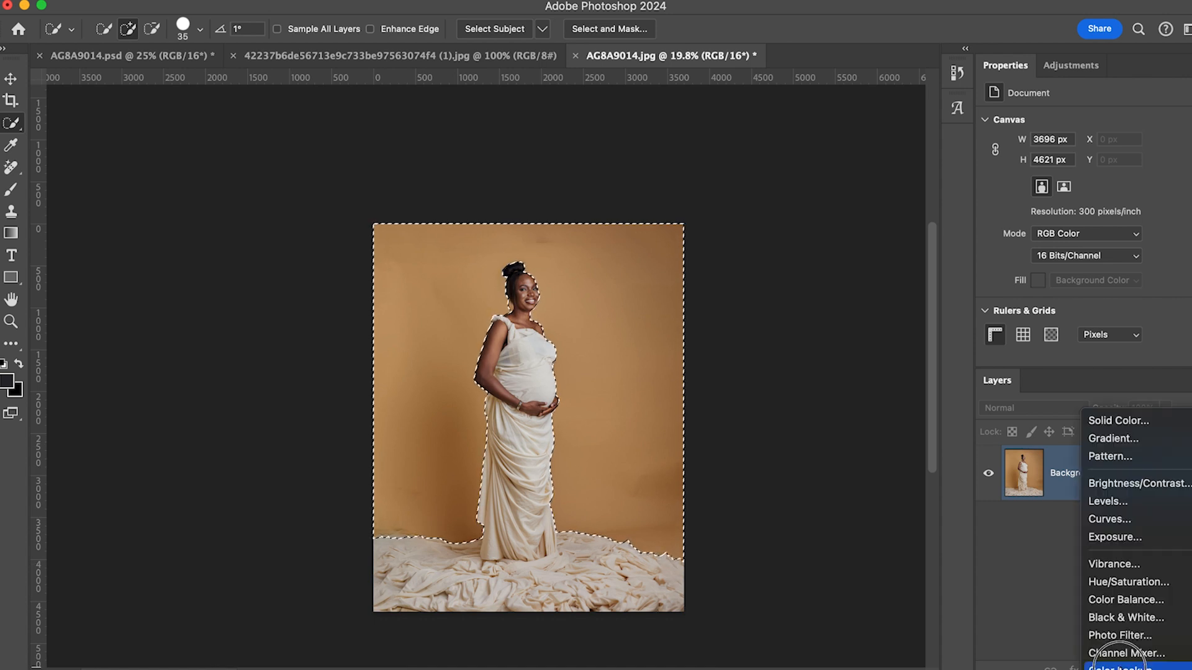
{"action": "left_click", "coordinate": [1118, 422]}
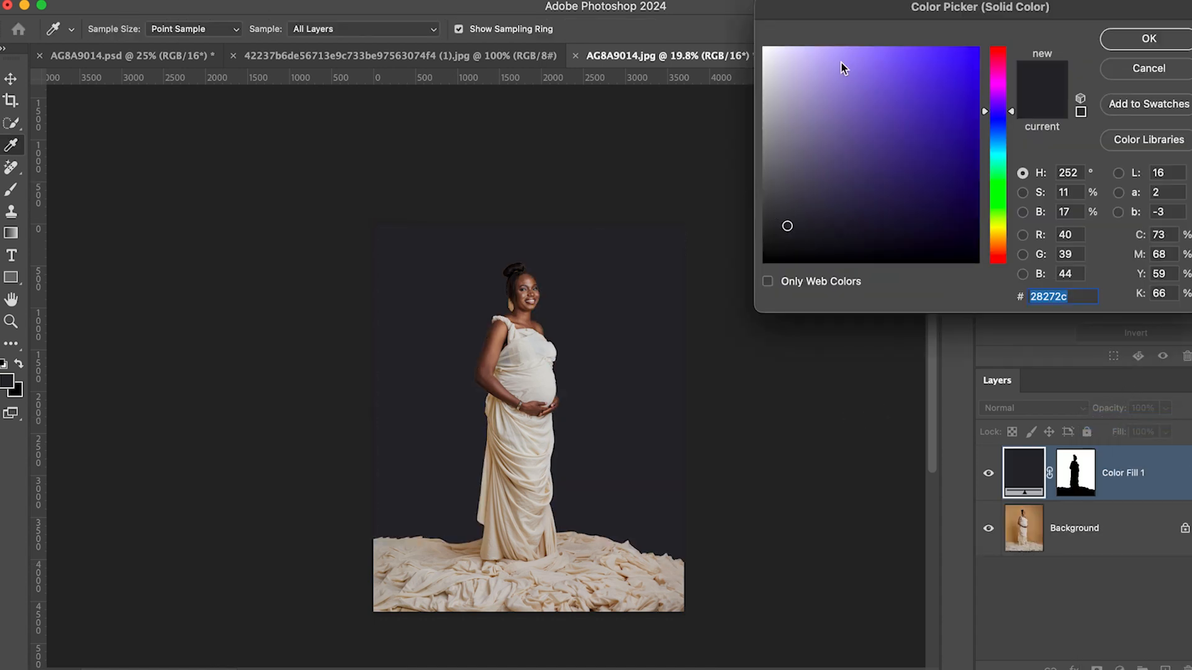
{"action": "left_click_drag", "start_coordinate": [770, 62], "coordinate": [767, 48]}
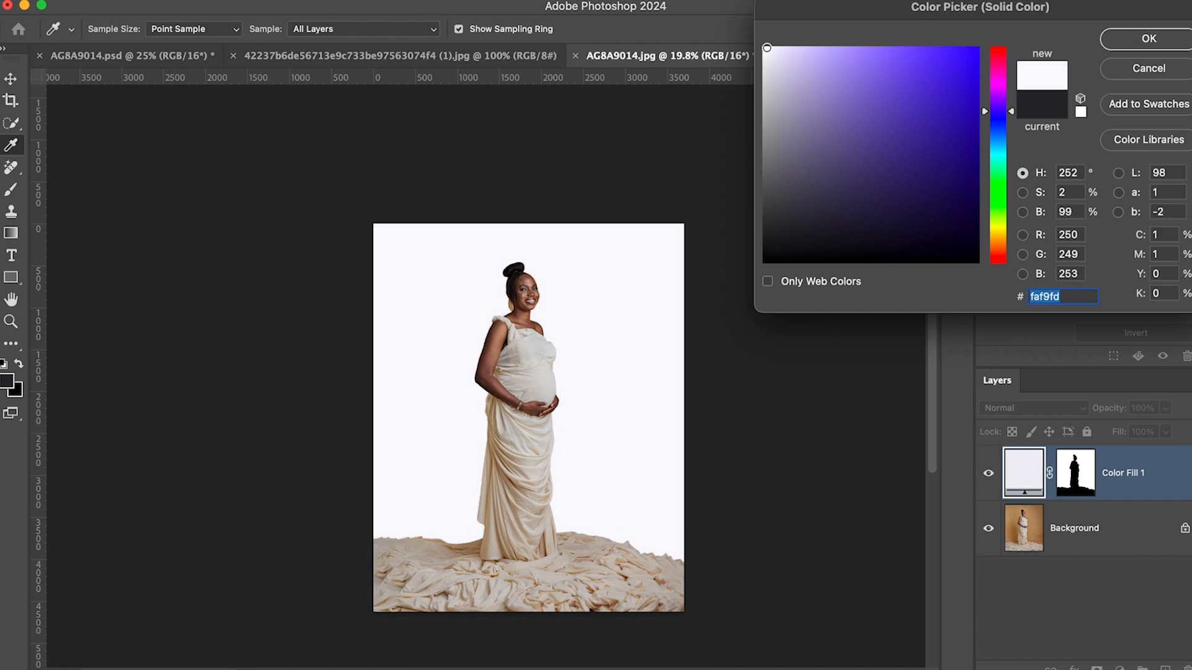
{"action": "left_click", "coordinate": [1149, 39]}
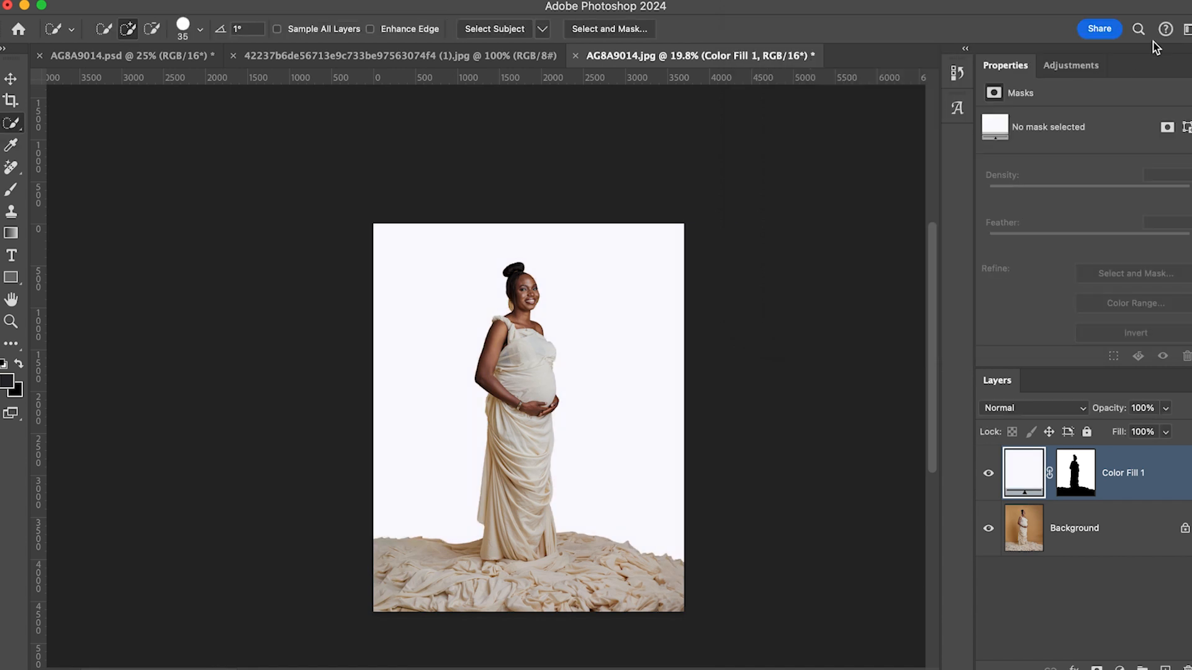
{"action": "left_click", "coordinate": [989, 475]}
{"action": "left_click", "coordinate": [989, 475]}
{"action": "left_click", "coordinate": [989, 475]}
{"action": "left_click", "coordinate": [989, 475]}
Select the woman and the fabric on the floor with Quick Selection, with the color fill's layer mask active.
{"action": "left_click", "coordinate": [1081, 481]}
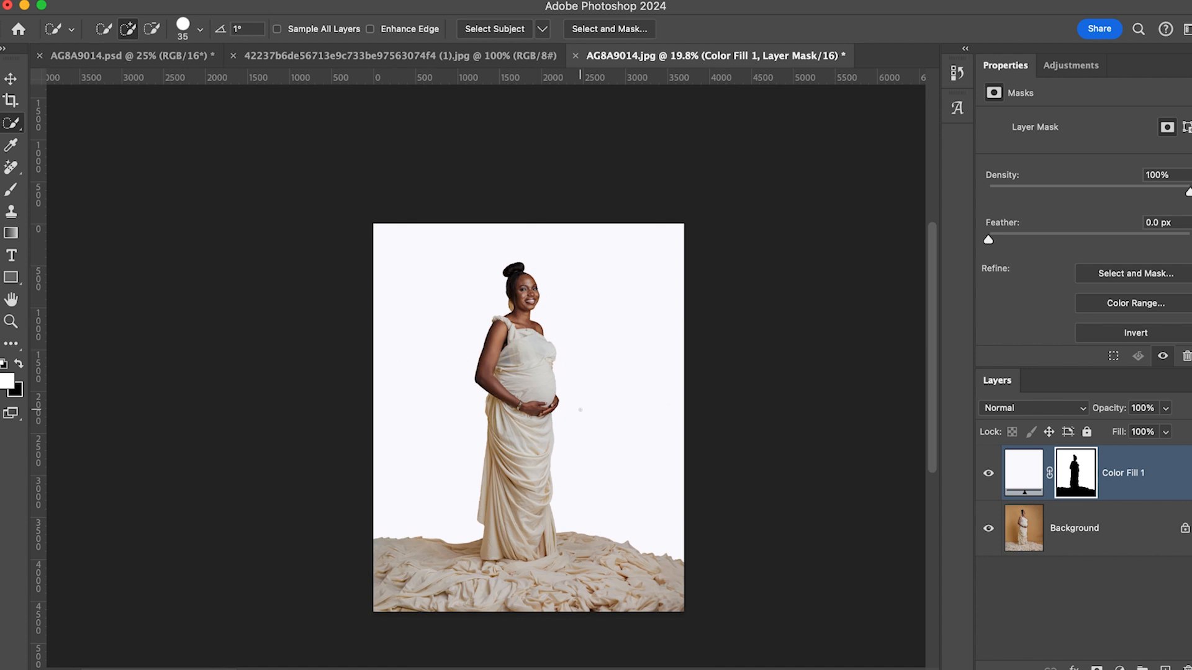
{"action": "left_click_drag", "start_coordinate": [520, 477], "coordinate": [517, 324]}
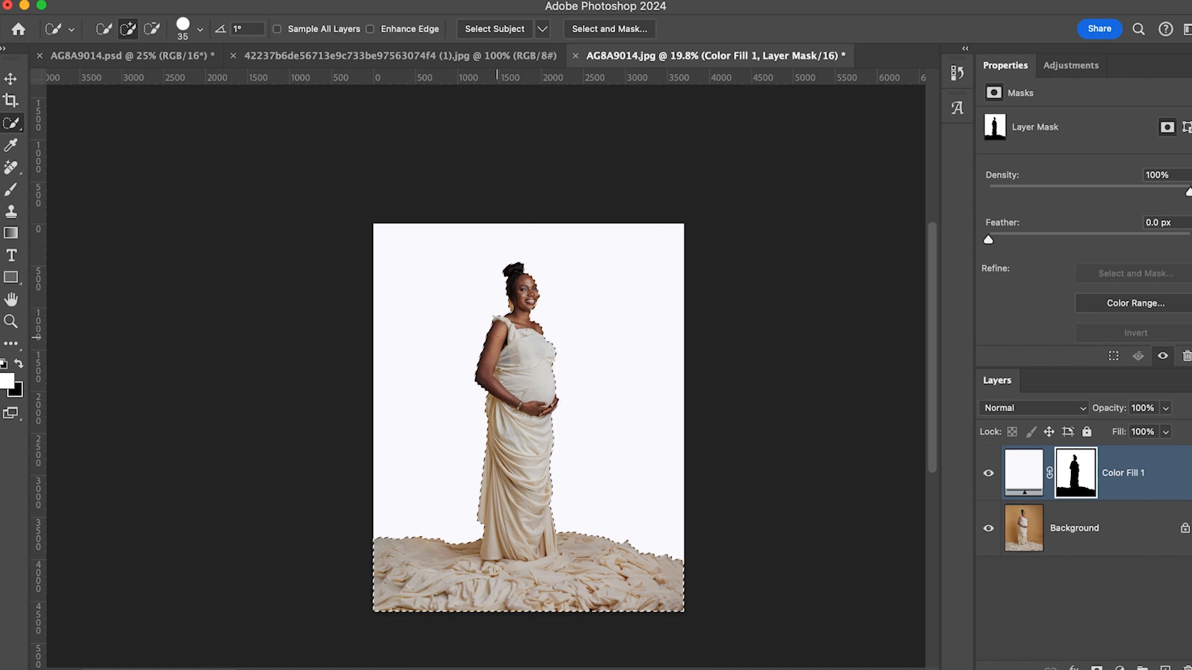
{"action": "scroll", "coordinate": [526, 284], "scroll_direction": "up", "scroll_amount": 1}
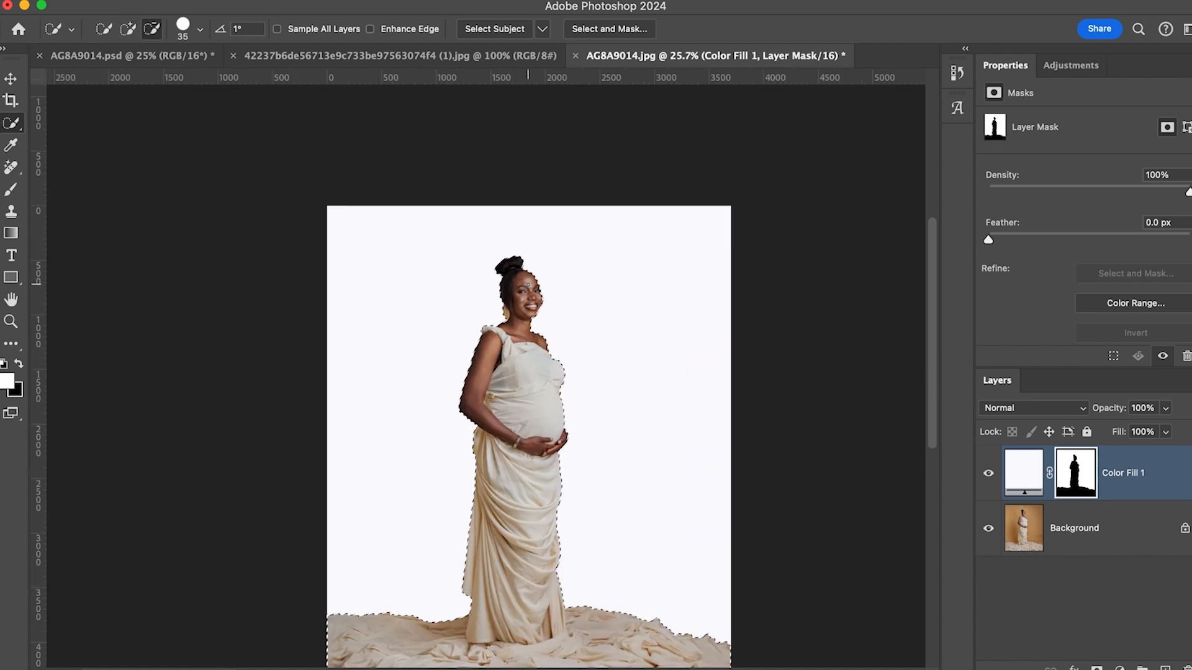
{"action": "scroll", "coordinate": [527, 285], "scroll_direction": "up", "scroll_amount": 4}
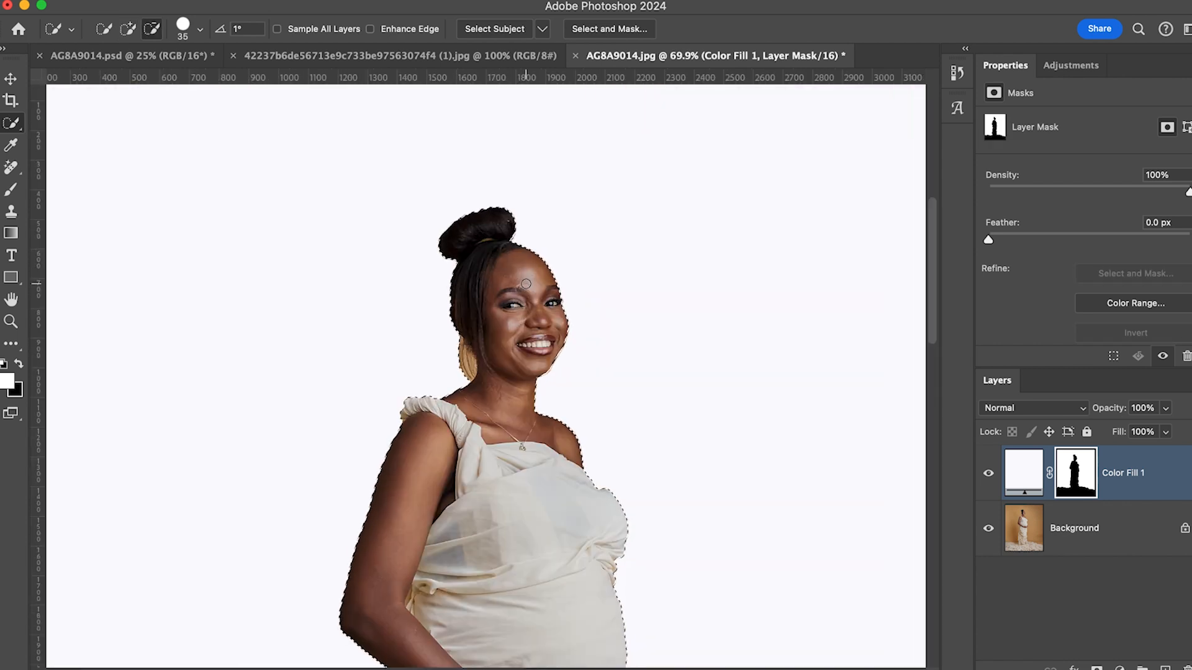
{"action": "scroll", "coordinate": [525, 286], "scroll_direction": "down", "scroll_amount": 10}
{"action": "scroll", "coordinate": [539, 362], "scroll_direction": "down", "scroll_amount": 1}
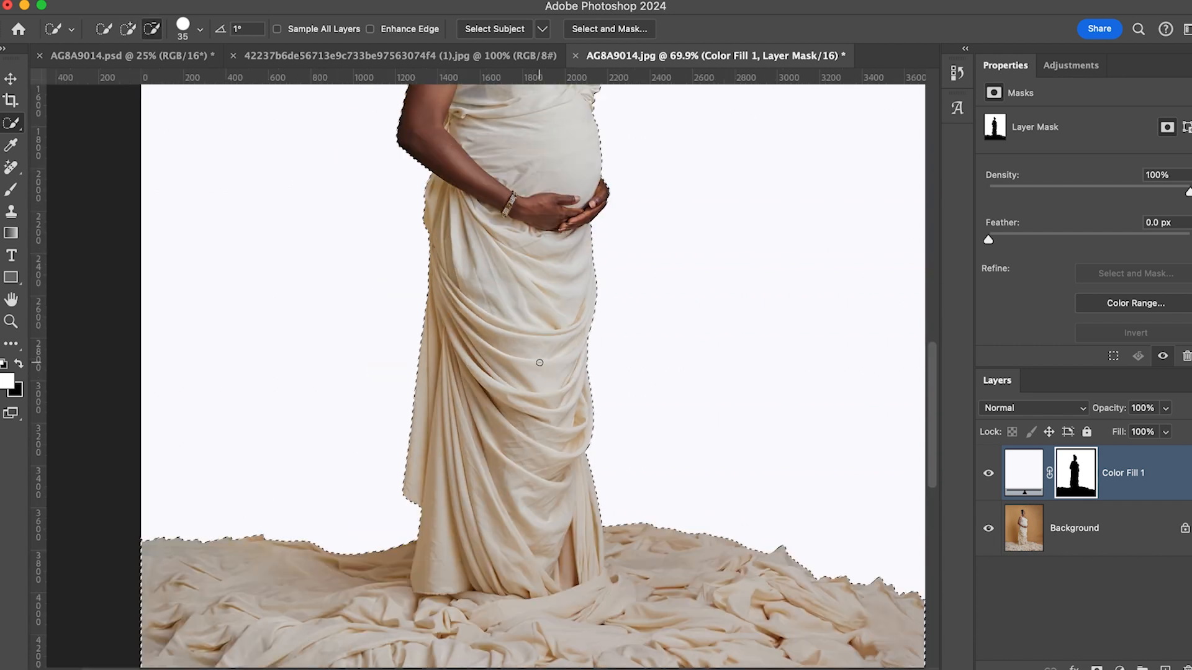
{"action": "scroll", "coordinate": [540, 363], "scroll_direction": "down", "scroll_amount": 5}
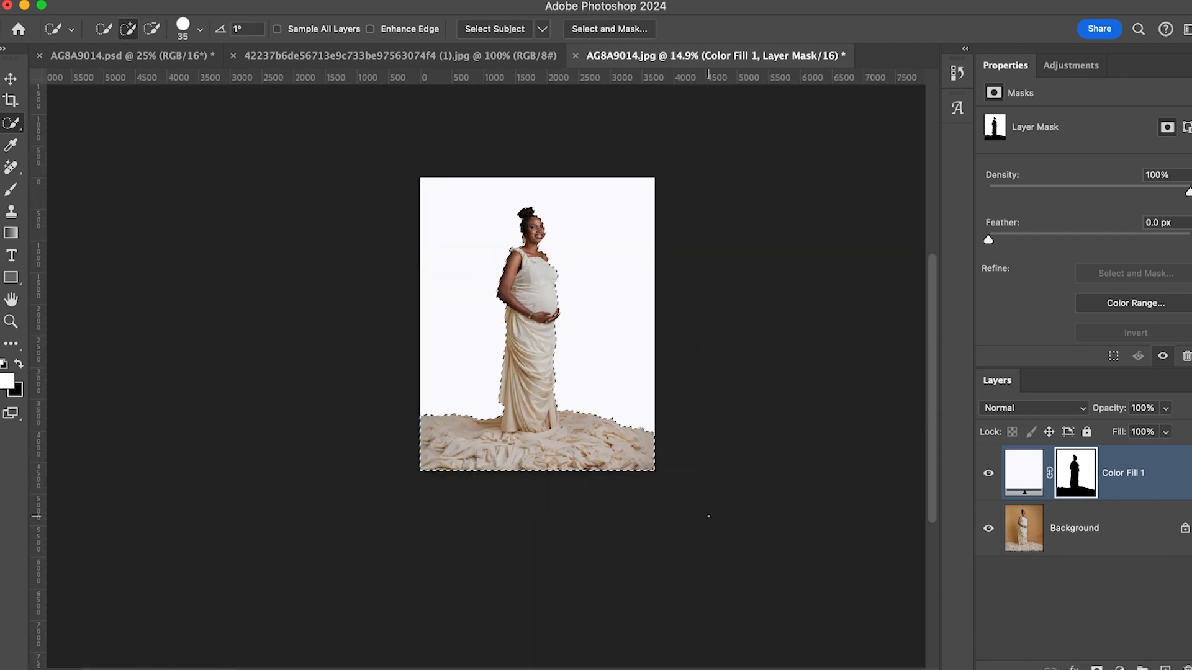
Merge the color fill with the Background, copy the selected woman and fabric to a new layer, and check the cutout.
{"action": "left_click", "coordinate": [1079, 547], "text": "shift"}
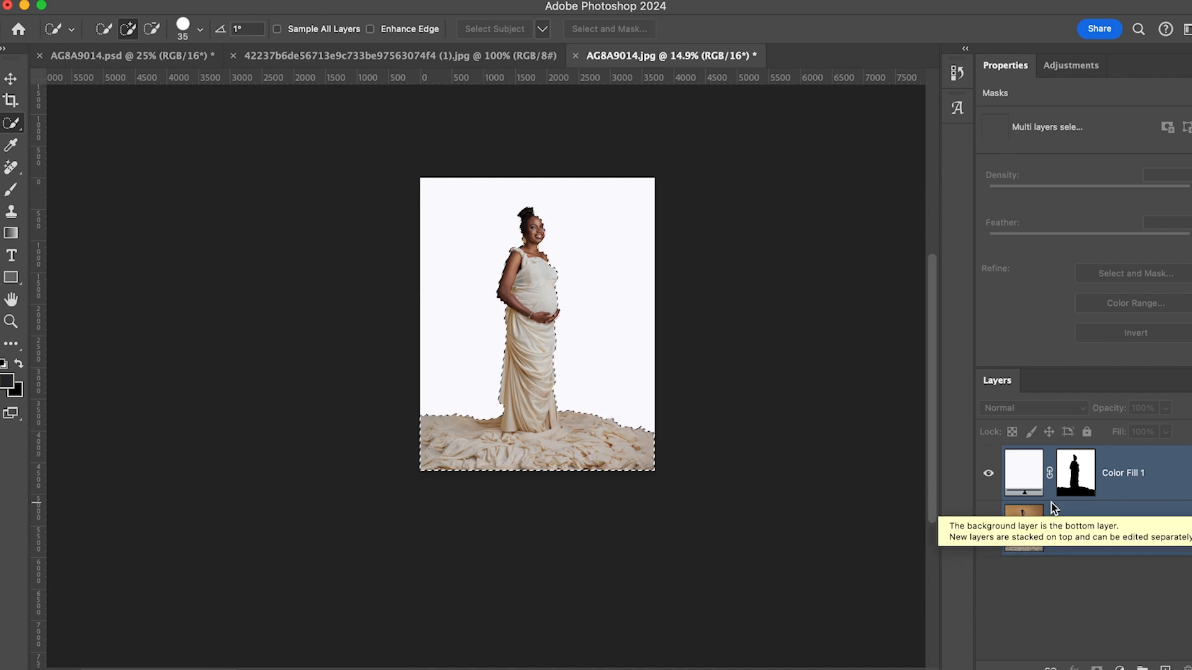
{"action": "key", "text": "super+e"}
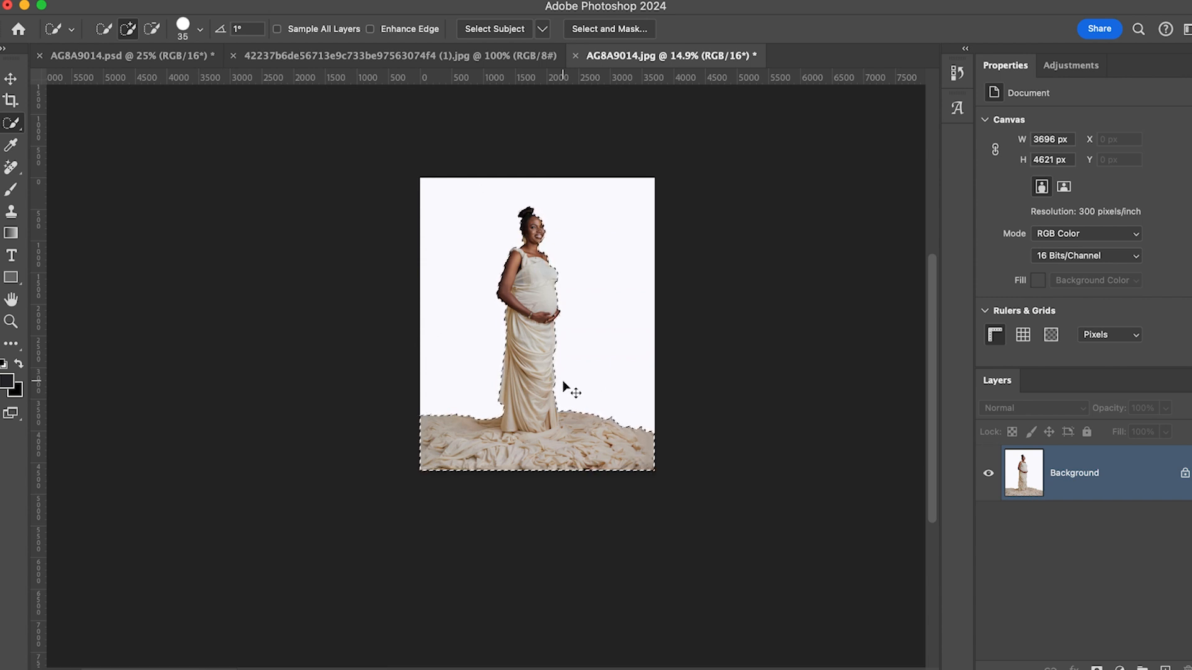
{"action": "key", "text": "super+j"}
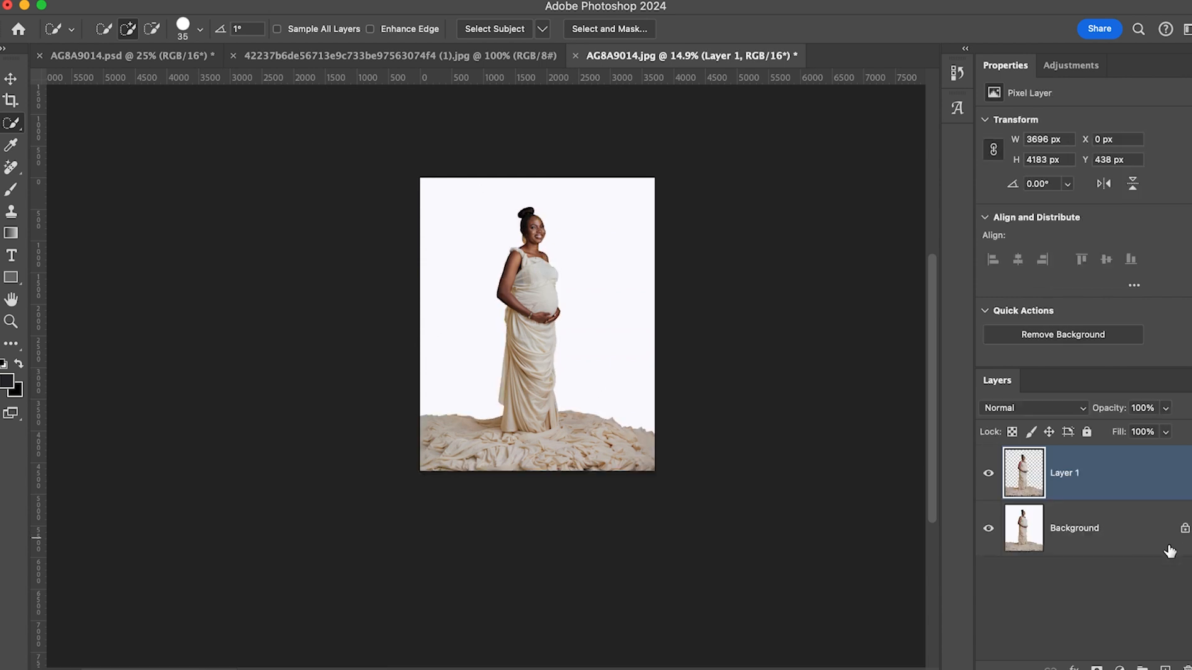
{"action": "left_click", "coordinate": [989, 532]}
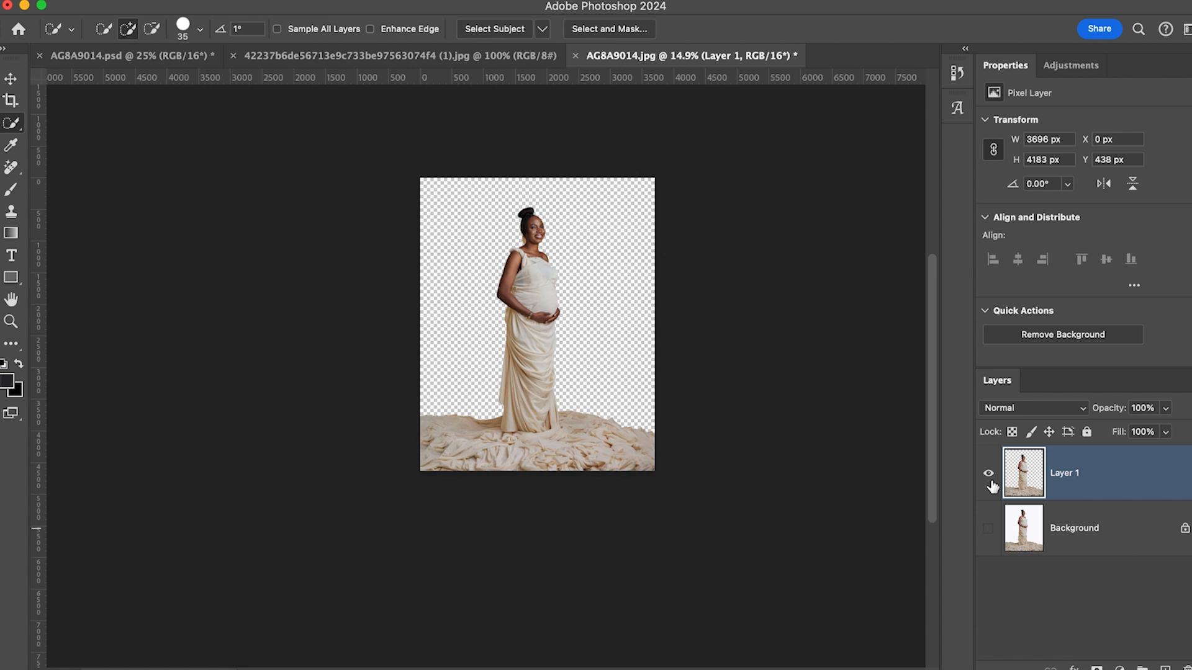
{"action": "left_click", "coordinate": [988, 529]}
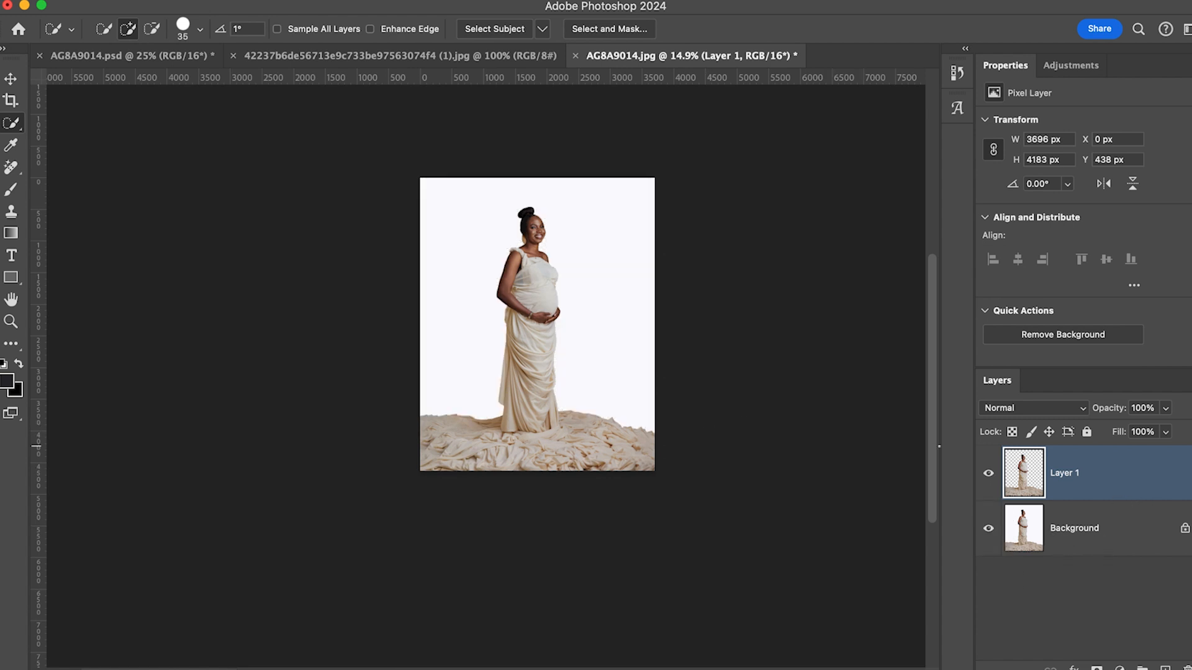
Try to move the flower image into the portrait document, between the woman's cutout and the Background layer.
{"action": "left_click", "coordinate": [1141, 544]}
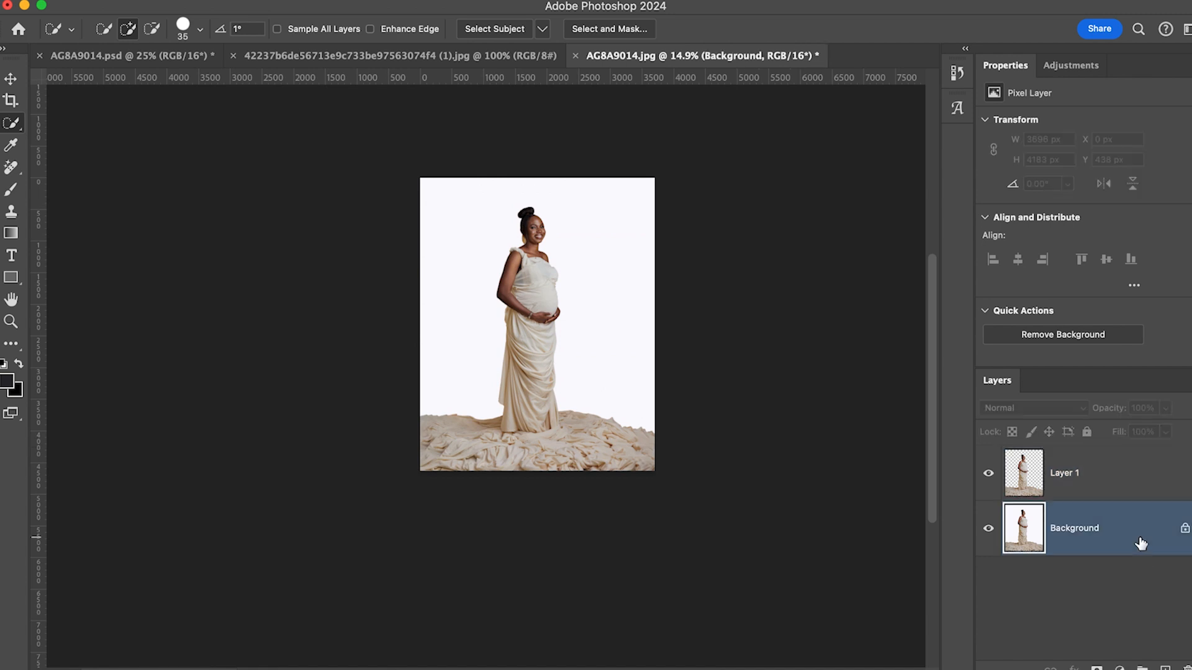
{"action": "left_click", "coordinate": [403, 58]}
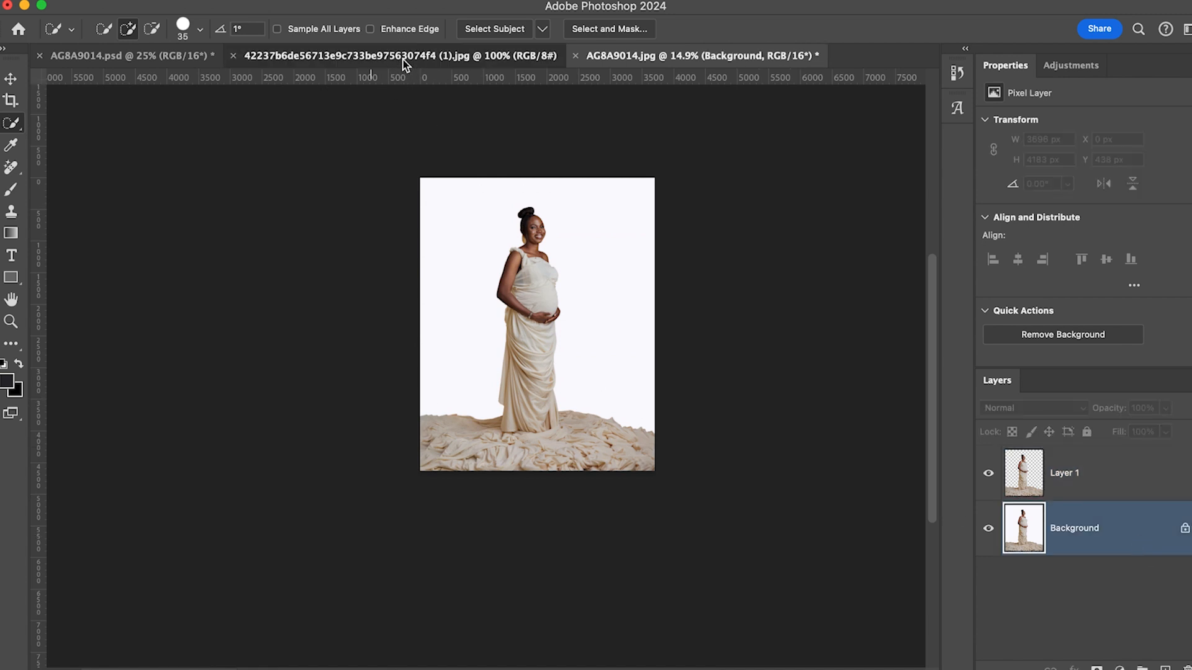
{"action": "key", "text": "v"}
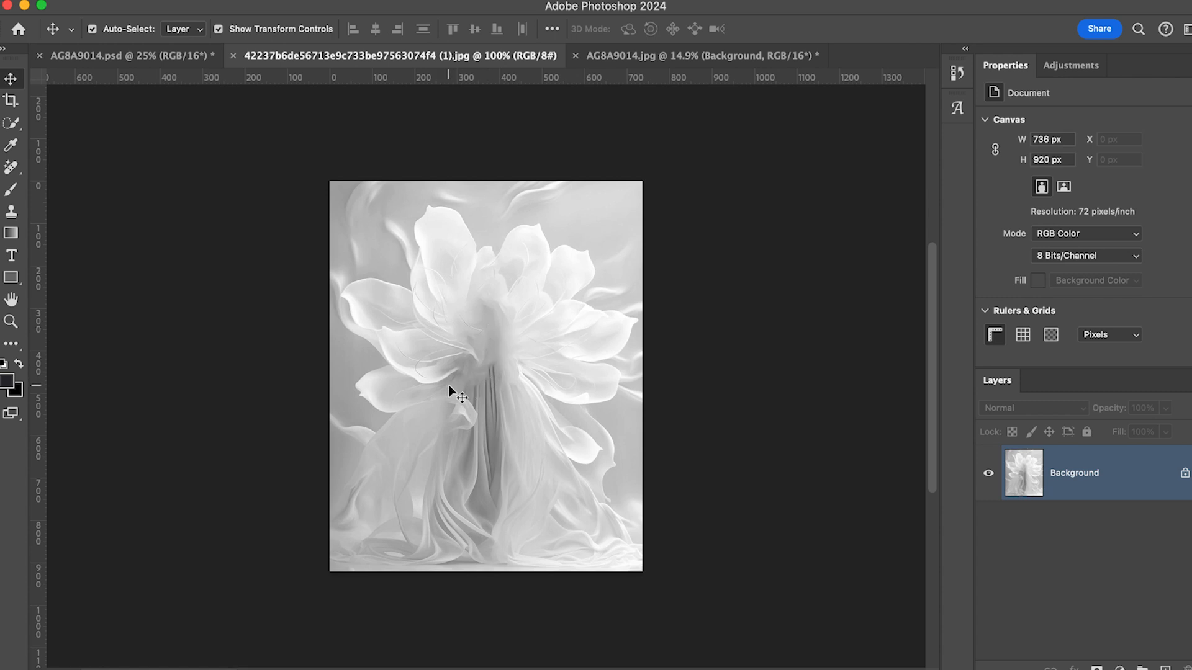
{"action": "left_click_drag", "start_coordinate": [420, 405], "coordinate": [535, 319]}
{"action": "left_click", "coordinate": [605, 296]}
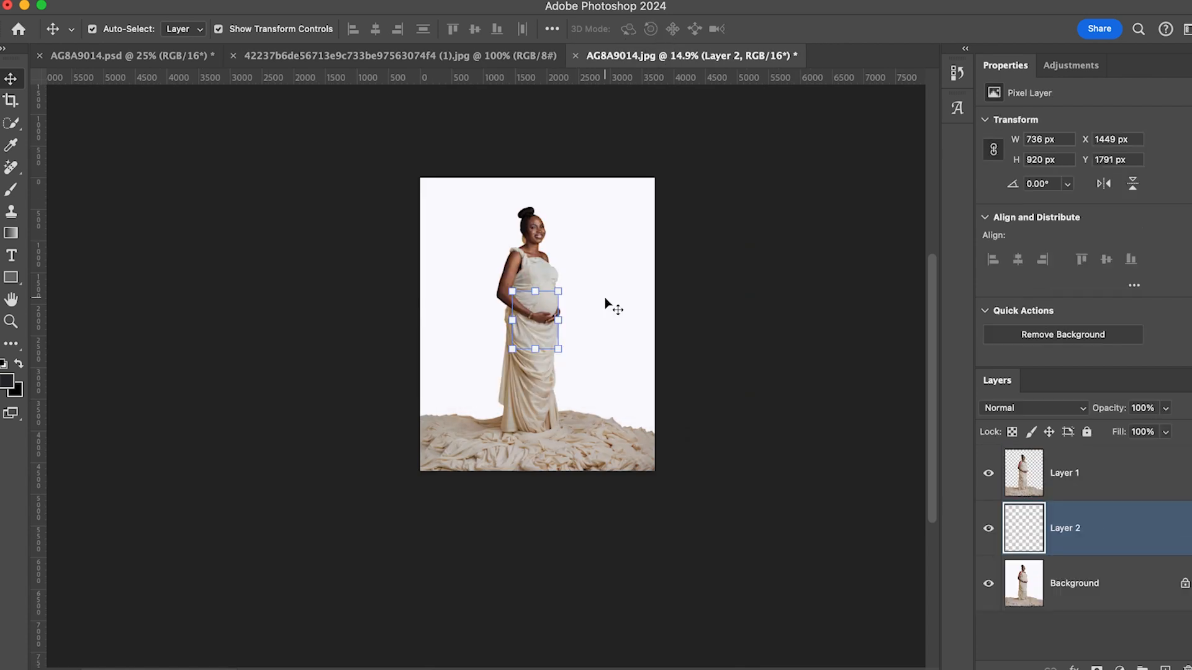
Try to scale the flower image to about 543% so it covers the canvas behind the woman.
{"action": "key", "text": "super+t"}
{"action": "left_click_drag", "start_coordinate": [535, 291], "coordinate": [528, 154]}
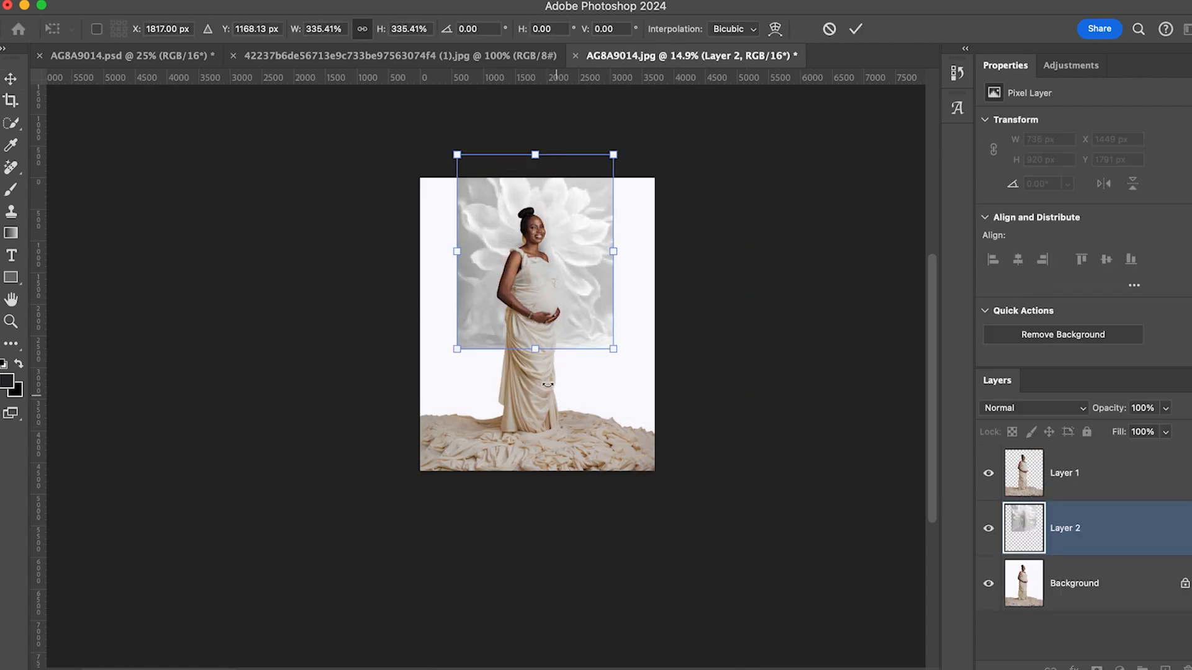
{"action": "left_click_drag", "start_coordinate": [534, 348], "coordinate": [535, 470]}
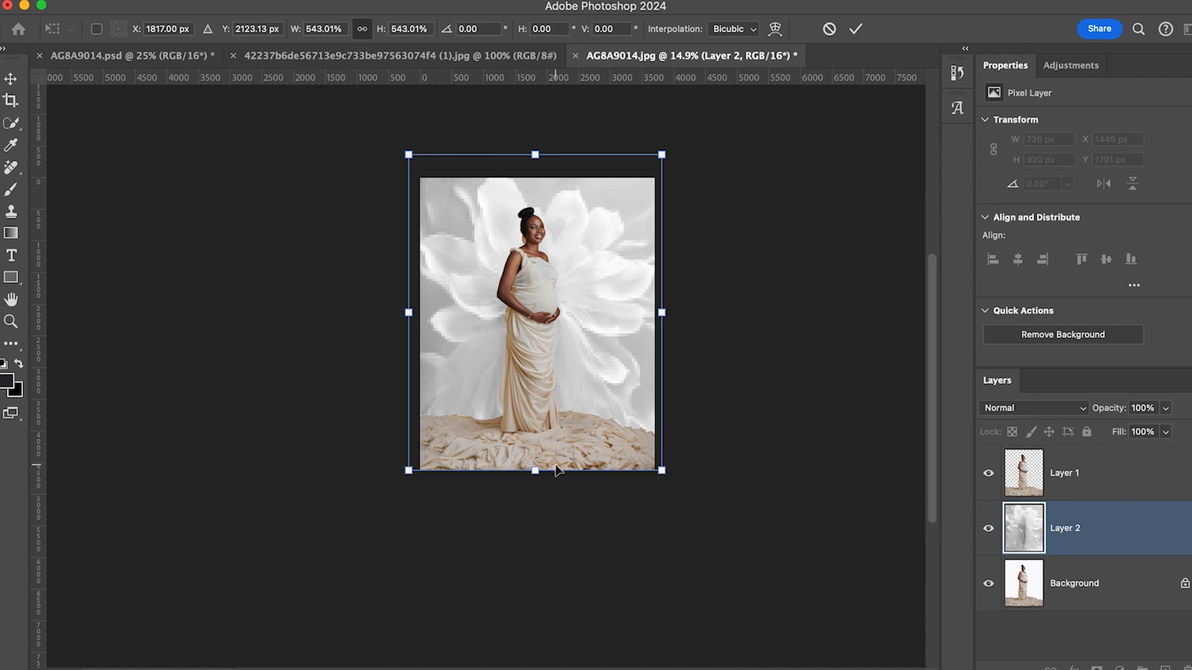
{"action": "key", "text": "Escape"}
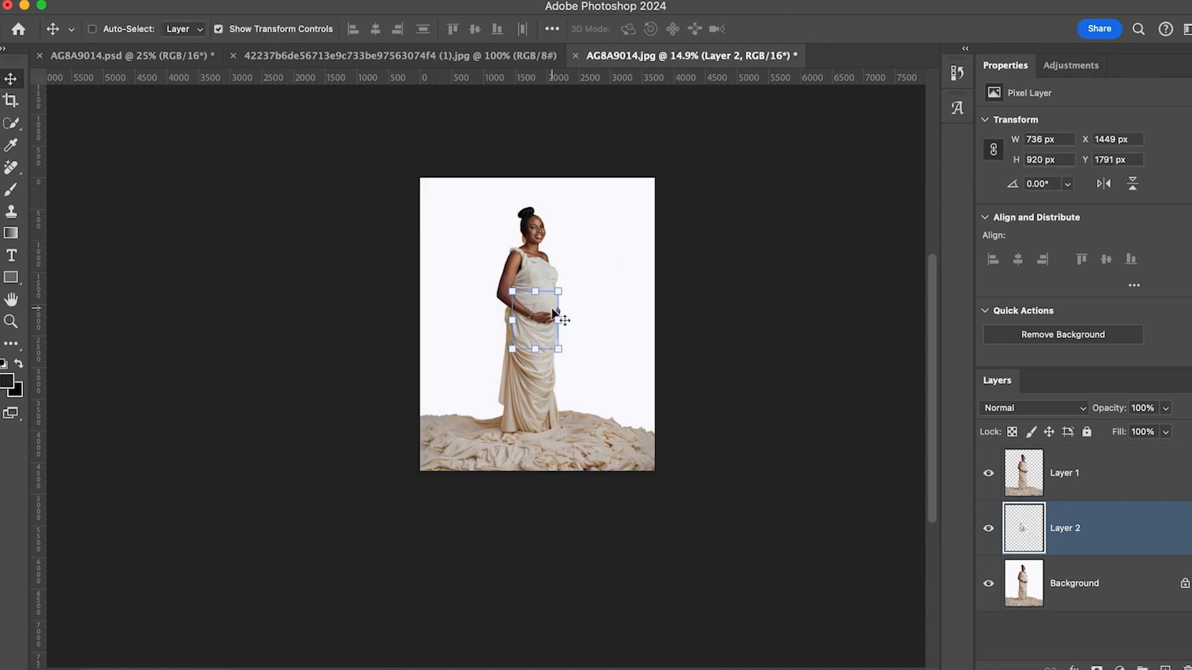
Undo the placement of the flower image and make the Background layer active.
{"action": "key", "text": "super+z"}
{"action": "key", "text": "super+z"}
{"action": "left_click", "coordinate": [1114, 535]}
Copy the entire flower image and paste it into the portrait document as a layer directly above the Background.
{"action": "left_click", "coordinate": [481, 60]}
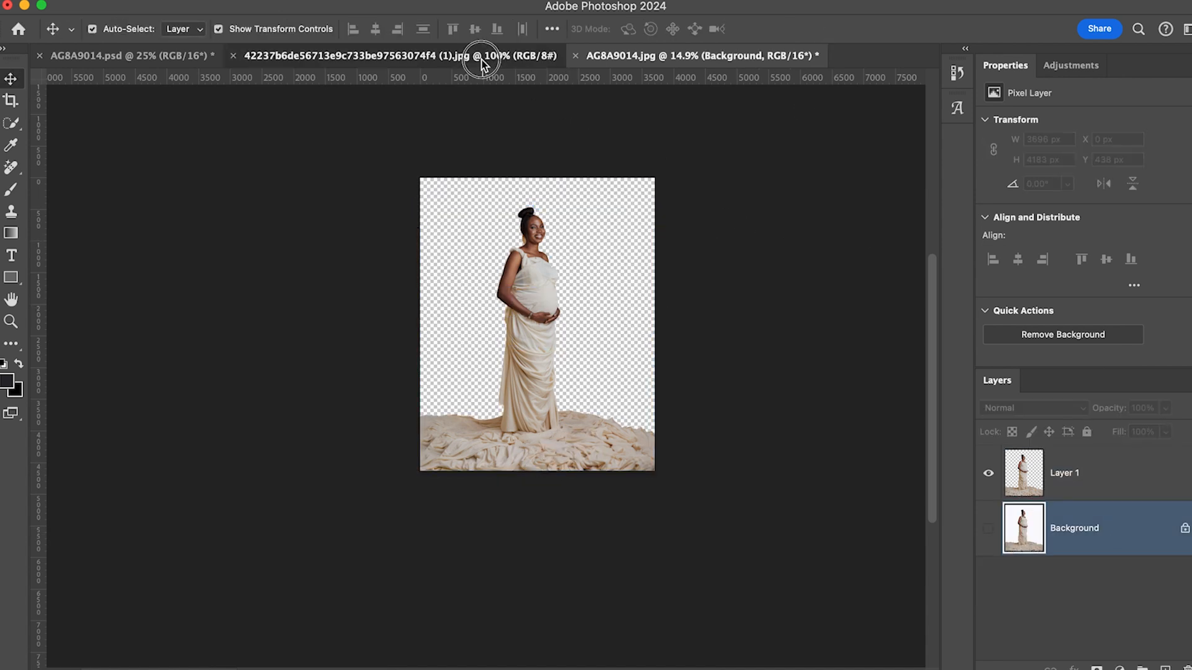
{"action": "key", "text": "super+a"}
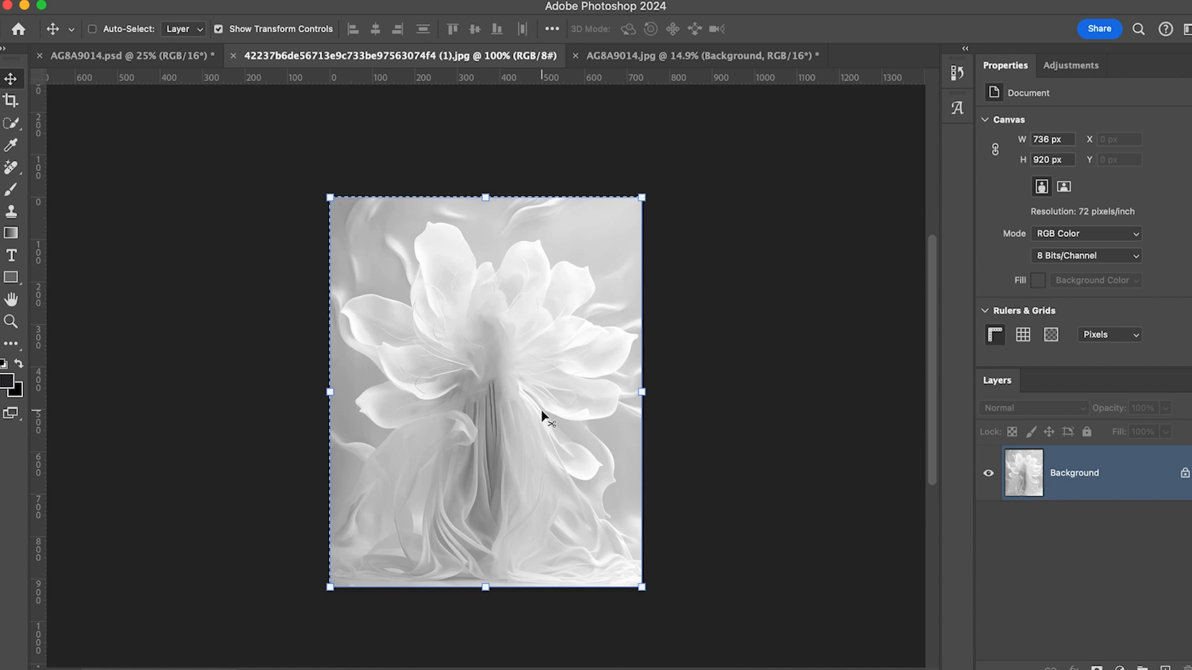
{"action": "key", "text": "super+c"}
{"action": "left_click", "coordinate": [665, 59]}
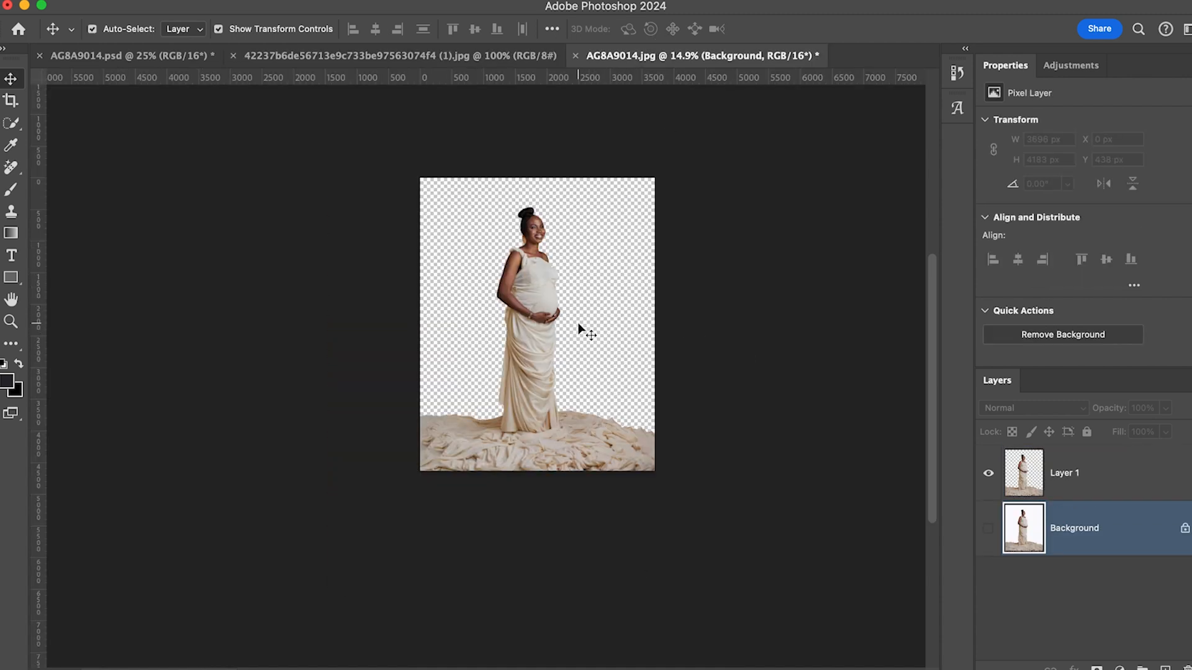
{"action": "key", "text": "super+j"}
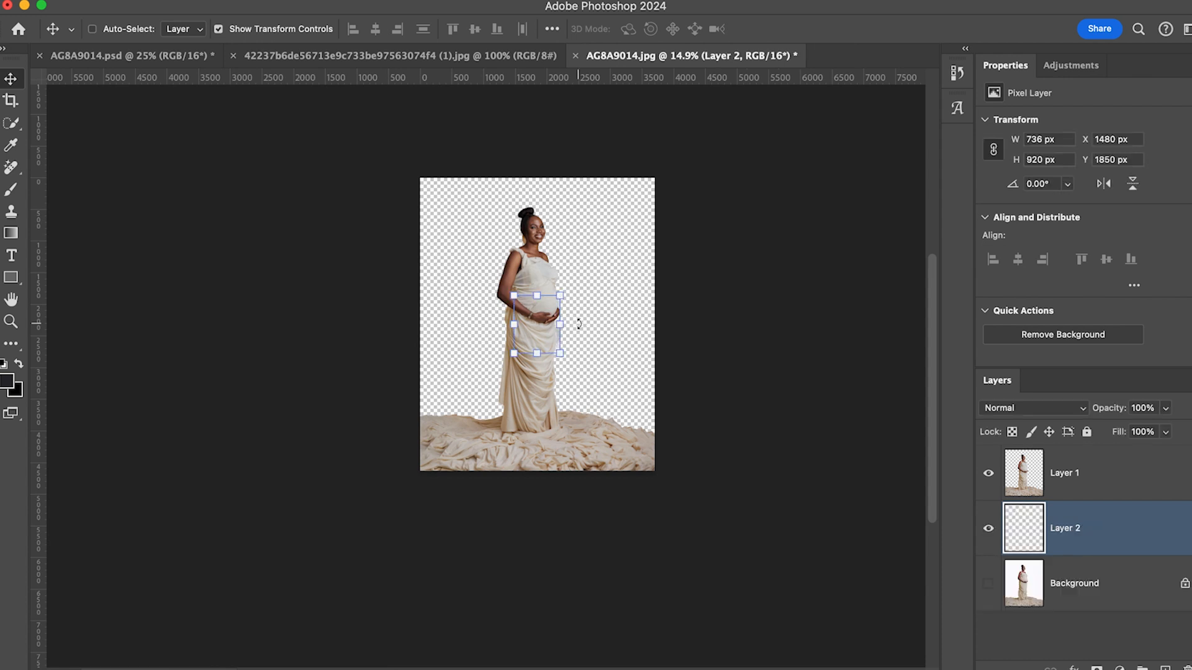
Scale and position the flower layer to about 3919 x 4899 px so it covers the whole canvas behind the woman.
{"action": "left_click_drag", "start_coordinate": [539, 297], "coordinate": [537, 162]}
{"action": "left_click_drag", "start_coordinate": [537, 353], "coordinate": [539, 458]}
{"action": "left_click_drag", "start_coordinate": [589, 239], "coordinate": [586, 238]}
{"action": "left_click_drag", "start_coordinate": [420, 464], "coordinate": [413, 478]}
{"action": "left_click_drag", "start_coordinate": [411, 477], "coordinate": [412, 476]}
{"action": "left_click", "coordinate": [855, 29]}
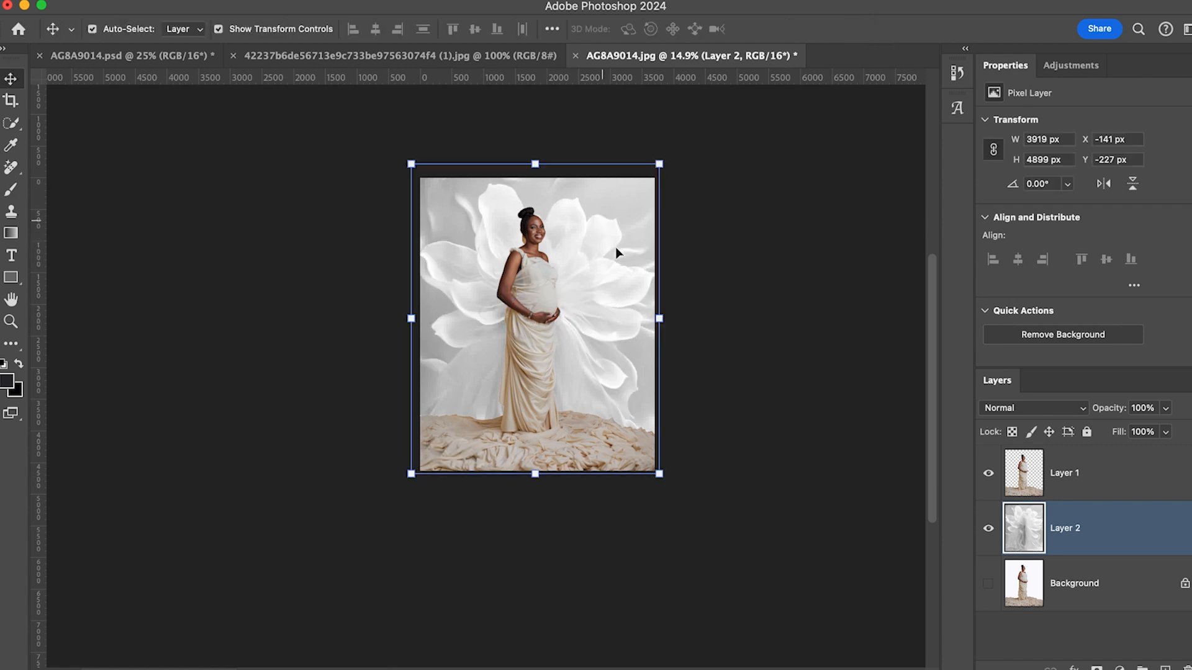
{"action": "scroll", "coordinate": [616, 252], "scroll_direction": "down", "scroll_amount": 5}
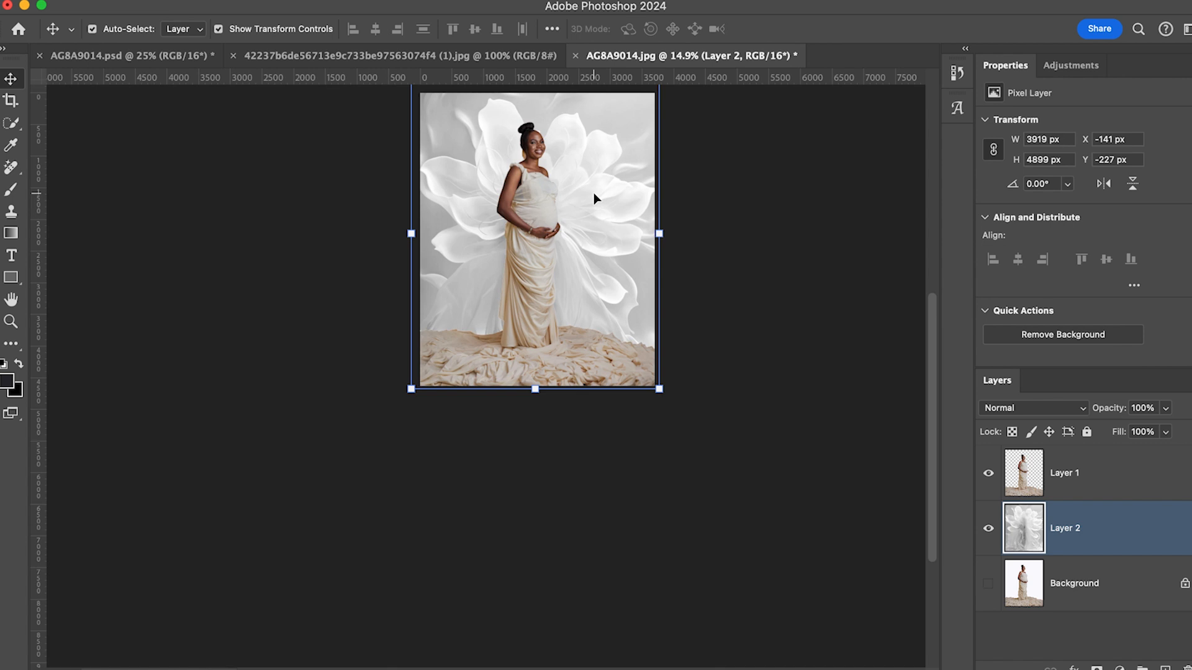
Move the flower layer above the woman's cutout layer, add a layer mask to it and make black the painting colour.
{"action": "scroll", "coordinate": [612, 211], "scroll_direction": "up", "scroll_amount": 3}
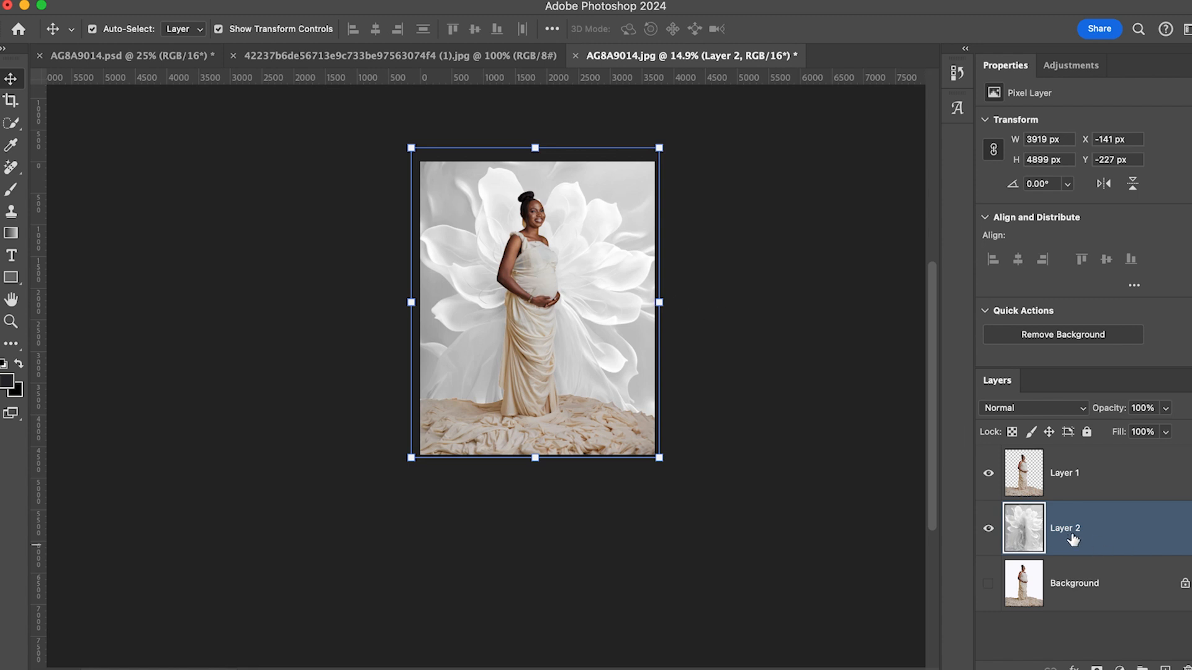
{"action": "left_click_drag", "start_coordinate": [1086, 537], "coordinate": [1079, 478]}
{"action": "left_click_drag", "start_coordinate": [1073, 531], "coordinate": [1076, 470]}
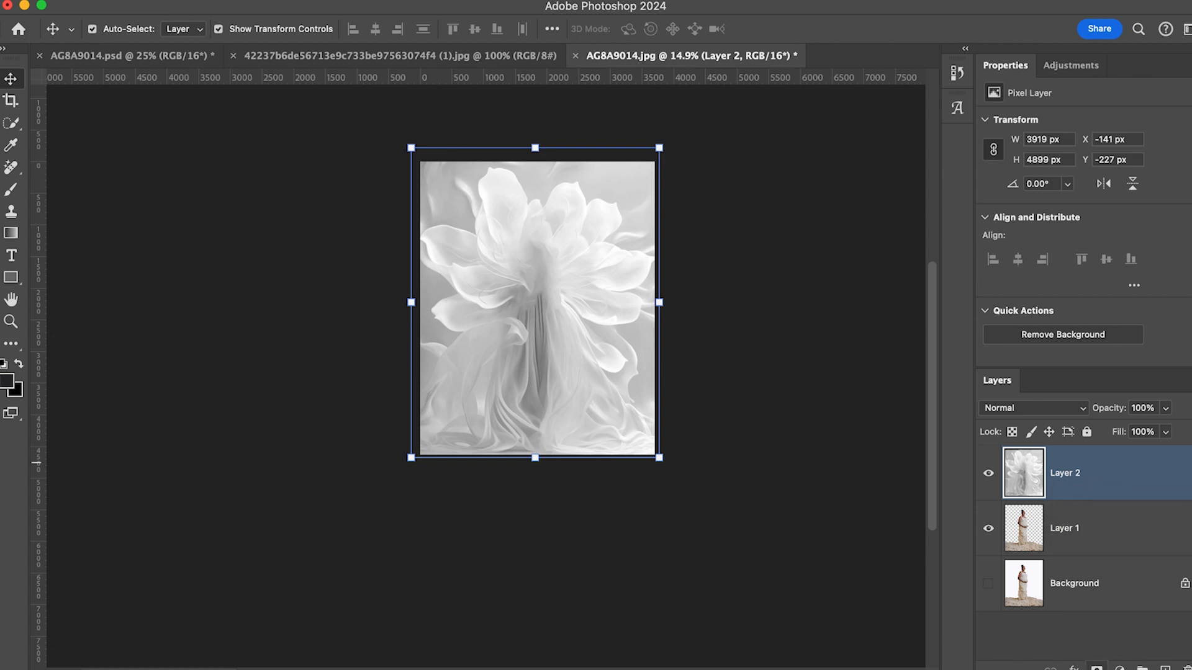
{"action": "left_click", "coordinate": [1096, 668]}
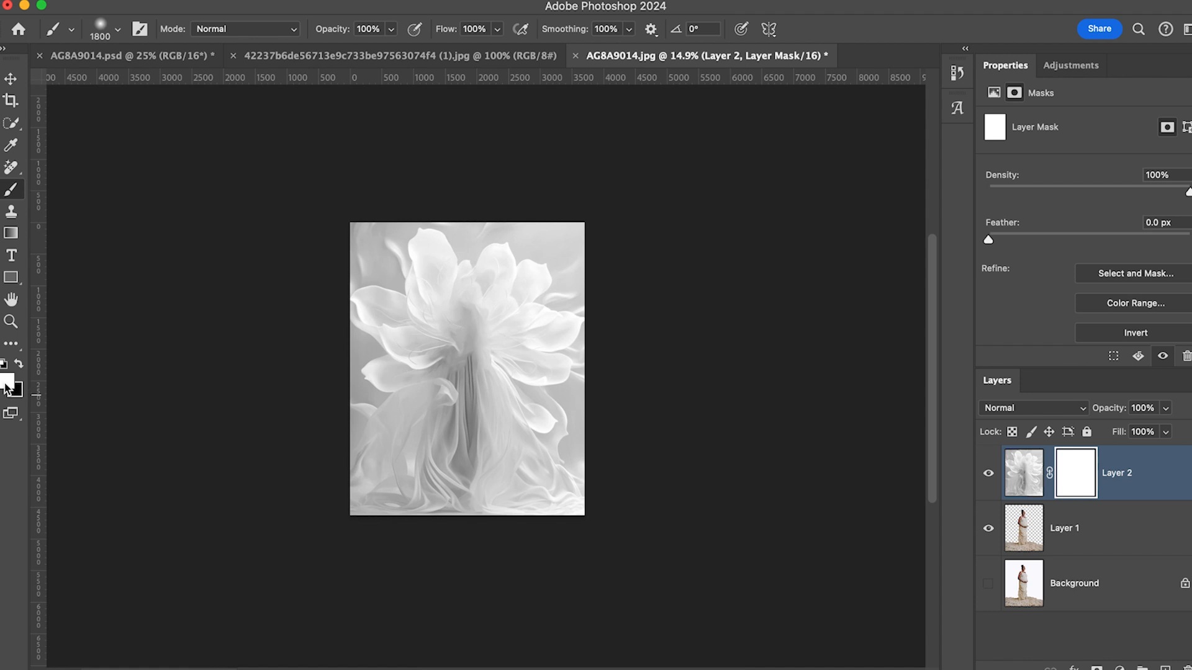
{"action": "key", "text": "x"}
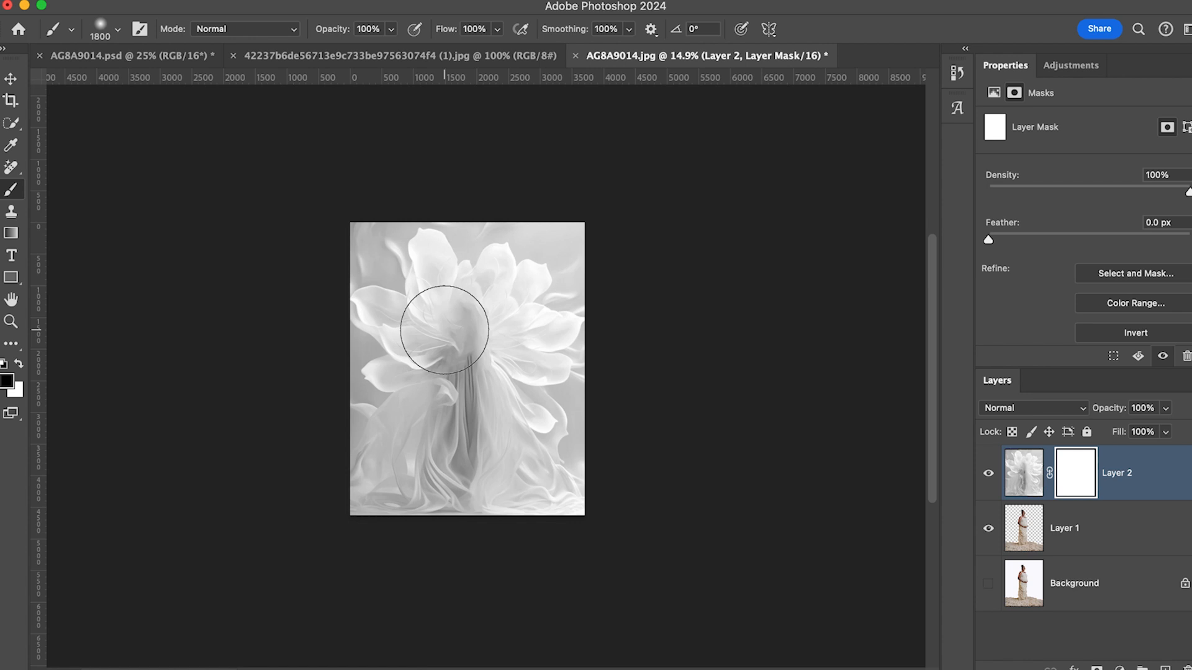
Try to reveal the woman's head and torso by painting on the flower layer's mask with a 2000 px soft brush.
{"action": "key", "text": "bracketright"}
{"action": "left_click", "coordinate": [473, 329]}
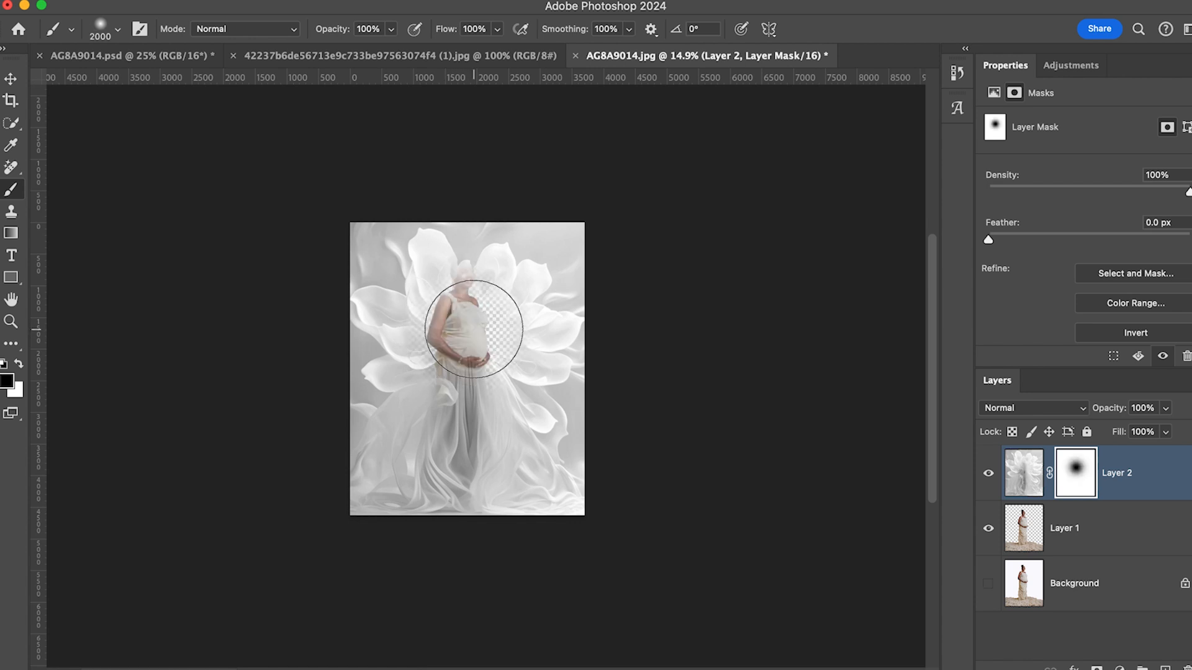
{"action": "left_click", "coordinate": [460, 296]}
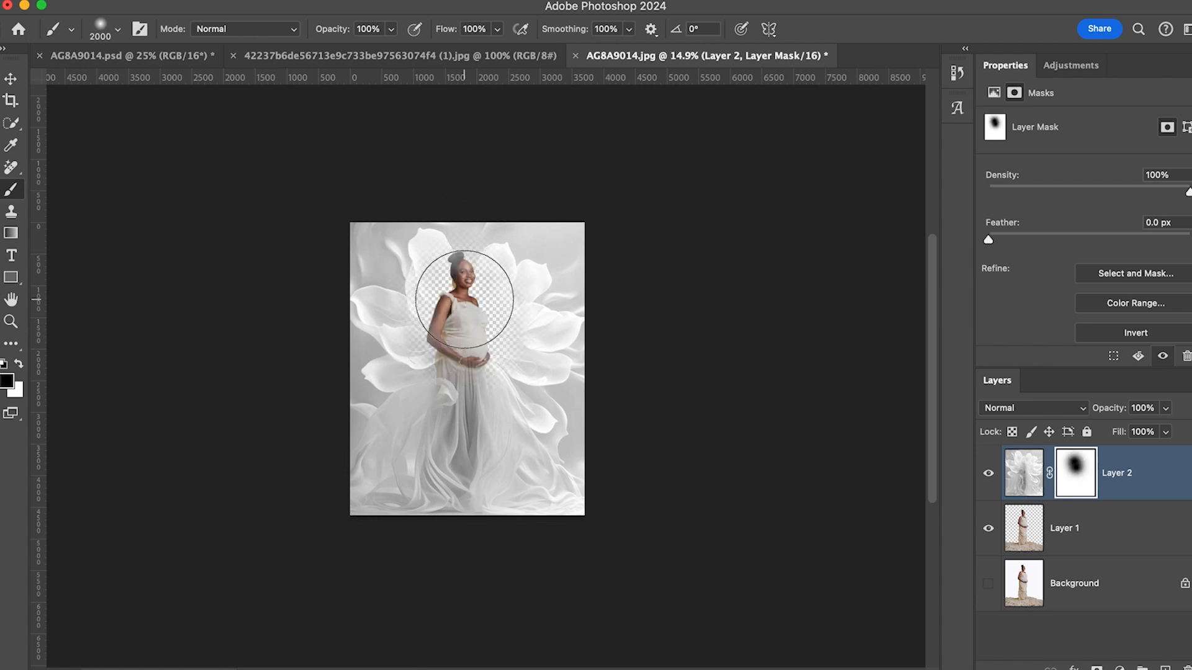
{"action": "left_click", "coordinate": [464, 301]}
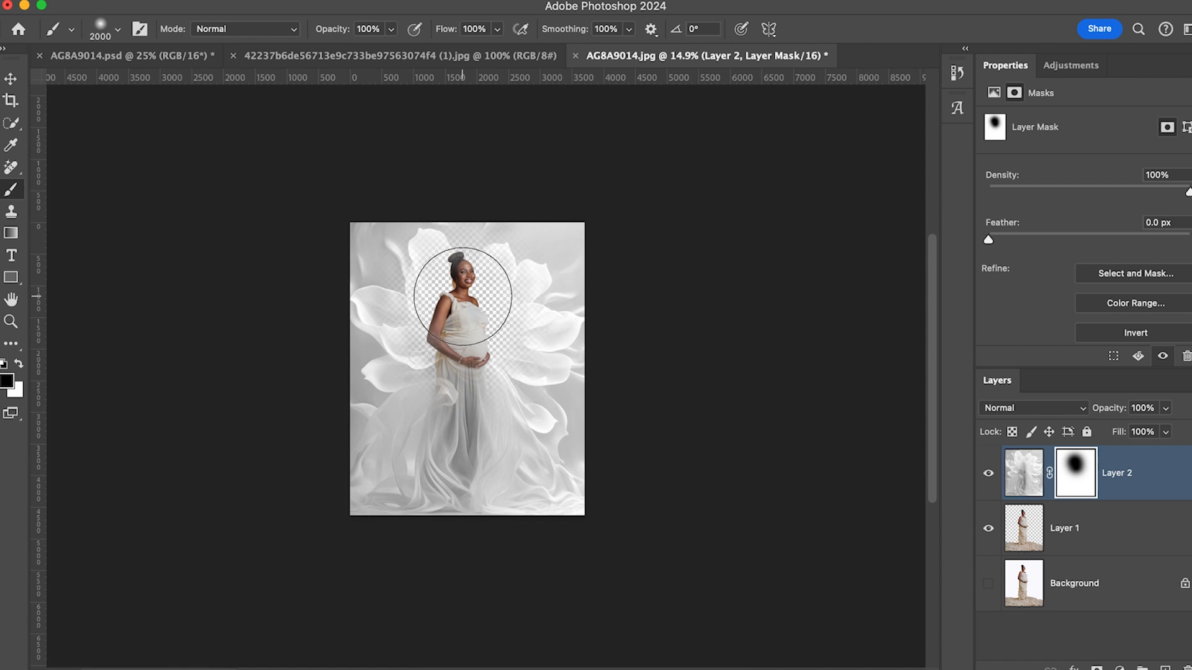
Undo the large brush strokes on the flower layer's mask.
{"action": "key", "text": "super+z"}
{"action": "key", "text": "super+z"}
{"action": "key", "text": "super+z"}
{"action": "key", "text": "super+z"}
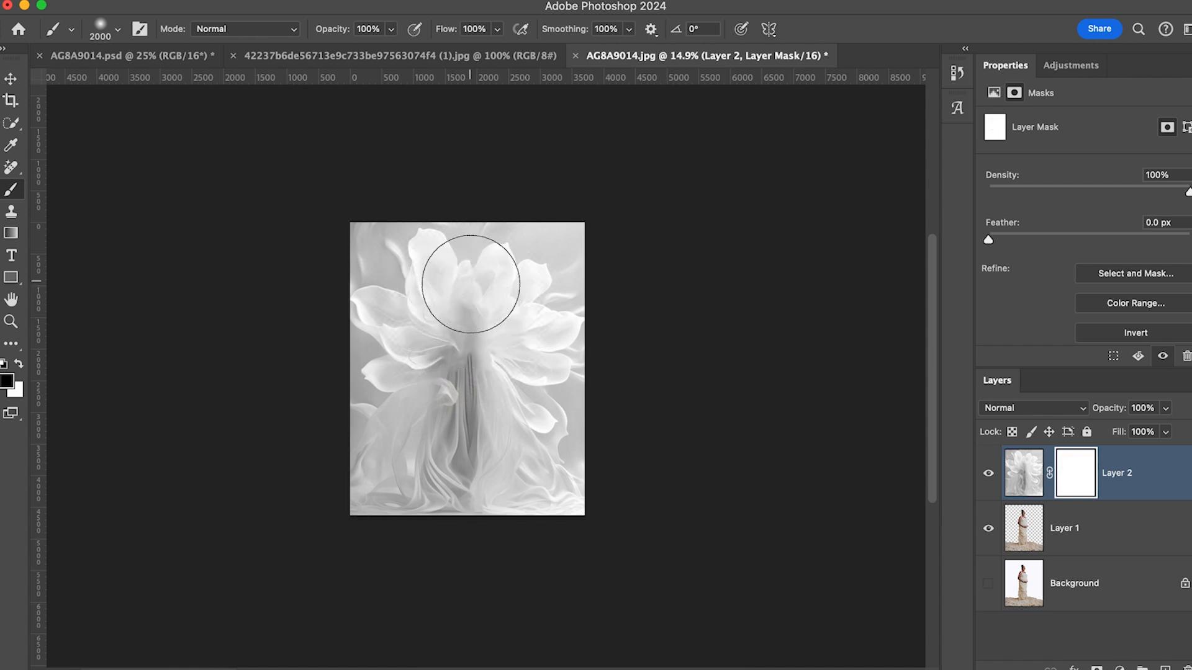
Reduce the brush to 800 px and paint black on the flower layer's mask to reveal the woman's head and hair bun.
{"action": "scroll", "coordinate": [473, 273], "scroll_direction": "up", "scroll_amount": 2}
{"action": "scroll", "coordinate": [467, 296], "scroll_direction": "up", "scroll_amount": 3}
{"action": "key", "text": "bracketleft"}
{"action": "key", "text": "bracketleft"}
{"action": "key", "text": "bracketleft"}
{"action": "key", "text": "bracketleft"}
{"action": "key", "text": "bracketleft"}
{"action": "key", "text": "bracketleft"}
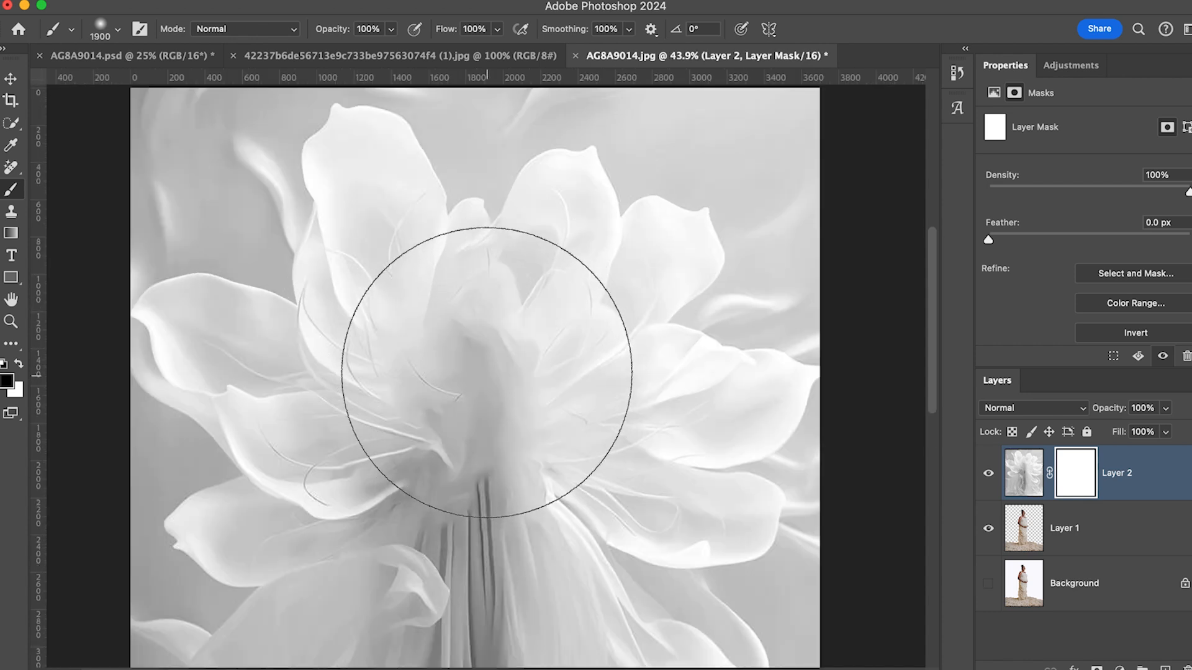
{"action": "key", "text": "bracketleft"}
{"action": "key", "text": "bracketleft"}
{"action": "key", "text": "bracketleft"}
{"action": "key", "text": "bracketleft"}
{"action": "key", "text": "bracketleft"}
{"action": "key", "text": "bracketleft"}
{"action": "key", "text": "bracketleft"}
{"action": "key", "text": "bracketleft"}
{"action": "key", "text": "bracketleft"}
{"action": "key", "text": "bracketleft"}
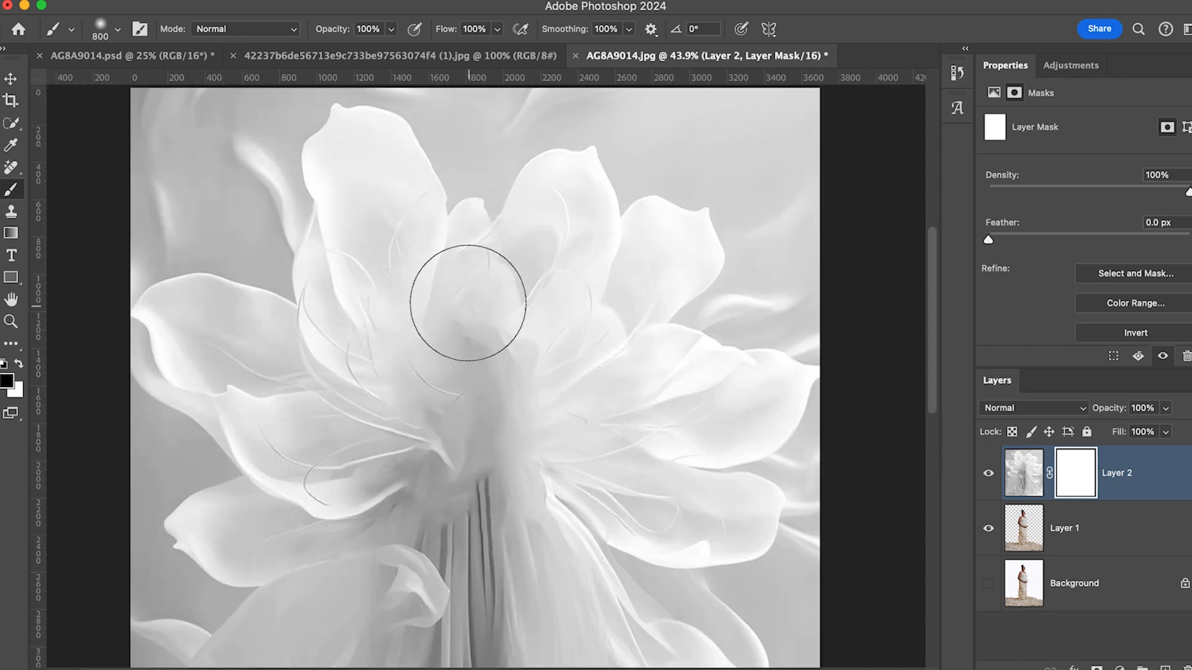
{"action": "mouse_move", "coordinate": [464, 272]}
{"action": "left_mouse_down"}
{"action": "mouse_move", "coordinate": [464, 296]}
{"action": "mouse_move", "coordinate": [466, 233]}
{"action": "mouse_move", "coordinate": [463, 247]}
{"action": "mouse_move", "coordinate": [463, 224]}
{"action": "mouse_move", "coordinate": [440, 204]}
{"action": "left_mouse_up"}
{"action": "key", "text": "bracketleft"}
{"action": "key", "text": "bracketright"}
Paint black on the mask over the neck, shoulders, chest and upper arm to reveal them through the flower.
{"action": "mouse_move", "coordinate": [446, 258]}
{"action": "left_mouse_down"}
{"action": "mouse_move", "coordinate": [453, 349]}
{"action": "mouse_move", "coordinate": [460, 376]}
{"action": "mouse_move", "coordinate": [466, 338]}
{"action": "mouse_move", "coordinate": [479, 371]}
{"action": "mouse_move", "coordinate": [478, 334]}
{"action": "mouse_move", "coordinate": [444, 342]}
{"action": "mouse_move", "coordinate": [441, 308]}
{"action": "mouse_move", "coordinate": [421, 339]}
{"action": "mouse_move", "coordinate": [416, 303]}
{"action": "mouse_move", "coordinate": [396, 383]}
{"action": "mouse_move", "coordinate": [388, 393]}
{"action": "mouse_move", "coordinate": [391, 368]}
{"action": "mouse_move", "coordinate": [383, 385]}
{"action": "mouse_move", "coordinate": [467, 327]}
{"action": "mouse_move", "coordinate": [466, 354]}
{"action": "left_mouse_up"}
{"action": "key", "text": "bracketleft"}
{"action": "key", "text": "bracketleft"}
{"action": "key", "text": "bracketright"}
{"action": "key", "text": "bracketright"}
{"action": "key", "text": "bracketright"}
{"action": "key", "text": "bracketright"}
{"action": "left_click_drag", "start_coordinate": [433, 403], "coordinate": [398, 402]}
Reveal the woman's elbow and upper forearm by painting on the mask with a 300 px brush.
{"action": "key", "text": "bracketleft"}
{"action": "key", "text": "bracketleft"}
{"action": "key", "text": "bracketleft"}
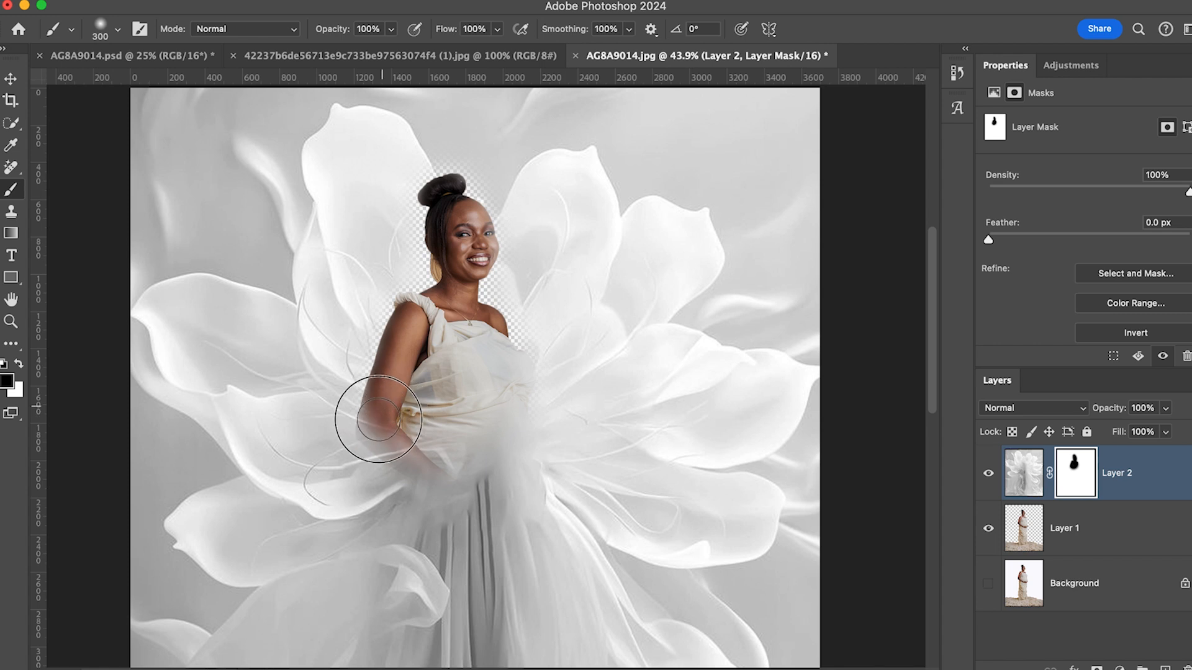
{"action": "left_click_drag", "start_coordinate": [380, 429], "coordinate": [407, 457]}
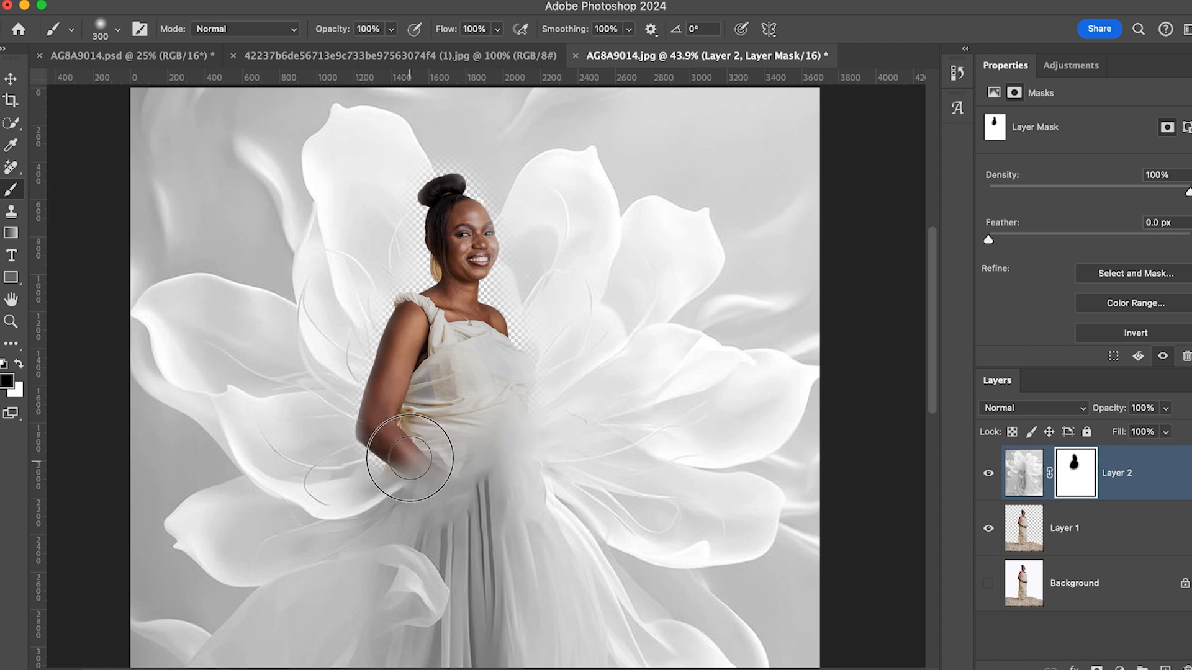
Paint on the mask over the belly and lower forearm to bring out the dress bodice and hands.
{"action": "key", "text": "bracketright"}
{"action": "key", "text": "bracketright"}
{"action": "key", "text": "bracketright"}
{"action": "key", "text": "bracketright"}
{"action": "key", "text": "bracketleft"}
{"action": "mouse_move", "coordinate": [492, 359]}
{"action": "left_mouse_down"}
{"action": "mouse_move", "coordinate": [478, 431]}
{"action": "mouse_move", "coordinate": [486, 466]}
{"action": "mouse_move", "coordinate": [438, 426]}
{"action": "mouse_move", "coordinate": [441, 470]}
{"action": "mouse_move", "coordinate": [437, 453]}
{"action": "left_mouse_up"}
Reduce the brush to 125 px and touch up the mask along the woman's arm.
{"action": "key", "text": "bracketleft"}
{"action": "key", "text": "bracketleft"}
{"action": "key", "text": "bracketleft"}
{"action": "key", "text": "bracketright"}
{"action": "key", "text": "bracketright"}
{"action": "key", "text": "bracketleft"}
{"action": "key", "text": "bracketleft"}
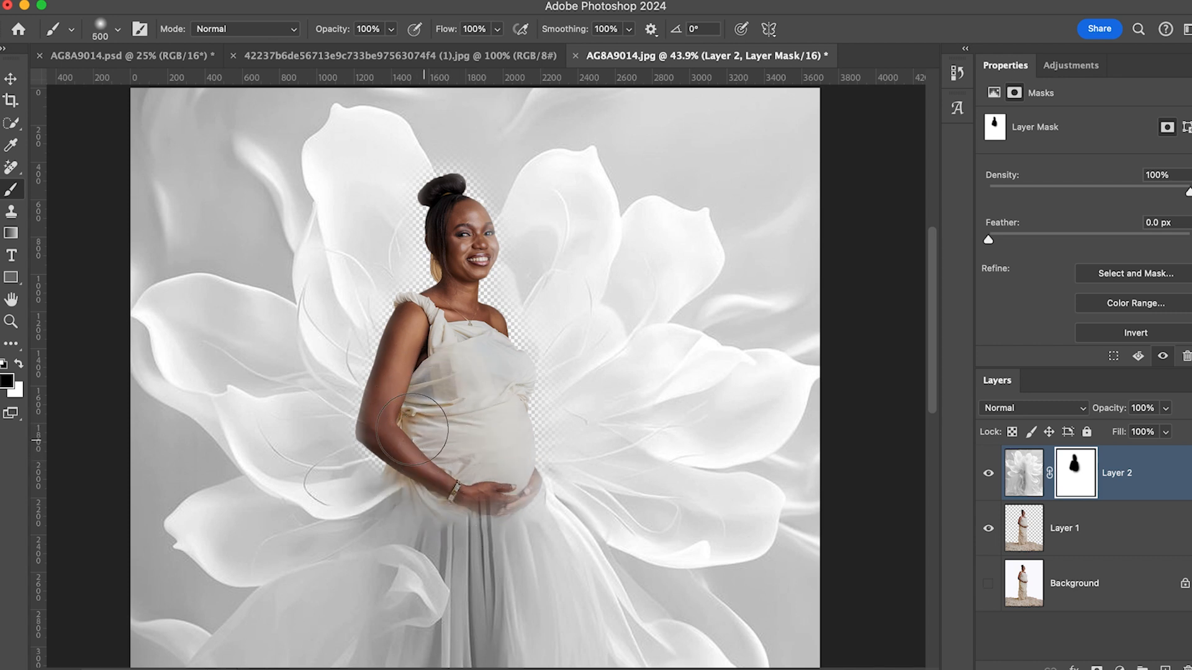
{"action": "key", "text": "bracketleft"}
{"action": "key", "text": "bracketleft"}
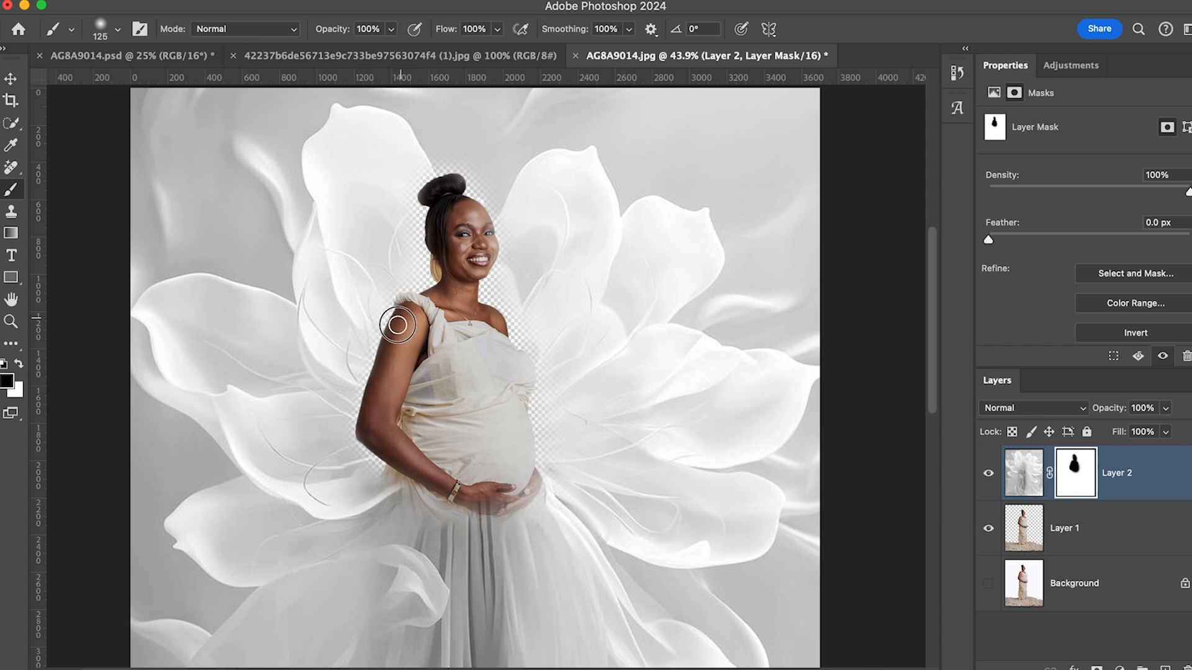
{"action": "scroll", "coordinate": [410, 301], "scroll_direction": "down", "scroll_amount": 3}
{"action": "scroll", "coordinate": [504, 313], "scroll_direction": "up", "scroll_amount": 3}
{"action": "key", "text": "bracketleft"}
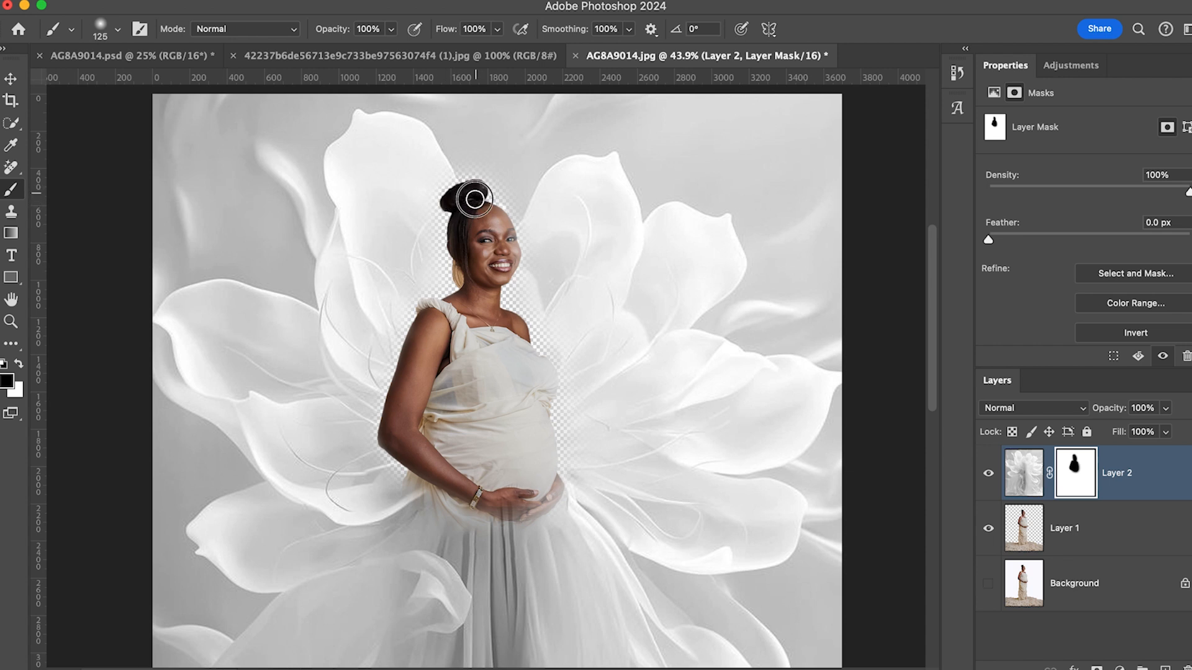
Set the brush to 200 px and paint on the mask to fully reveal the hands beneath the belly.
{"action": "key", "text": "bracketright"}
{"action": "key", "text": "bracketright"}
{"action": "key", "text": "bracketleft"}
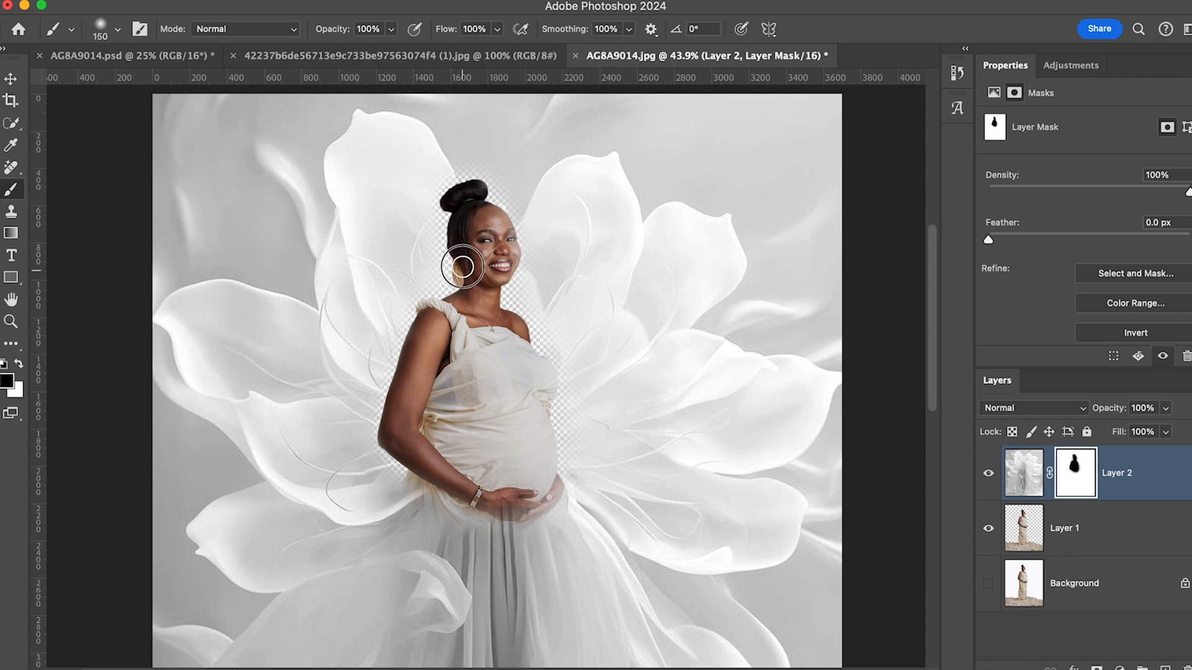
{"action": "key", "text": "bracketleft"}
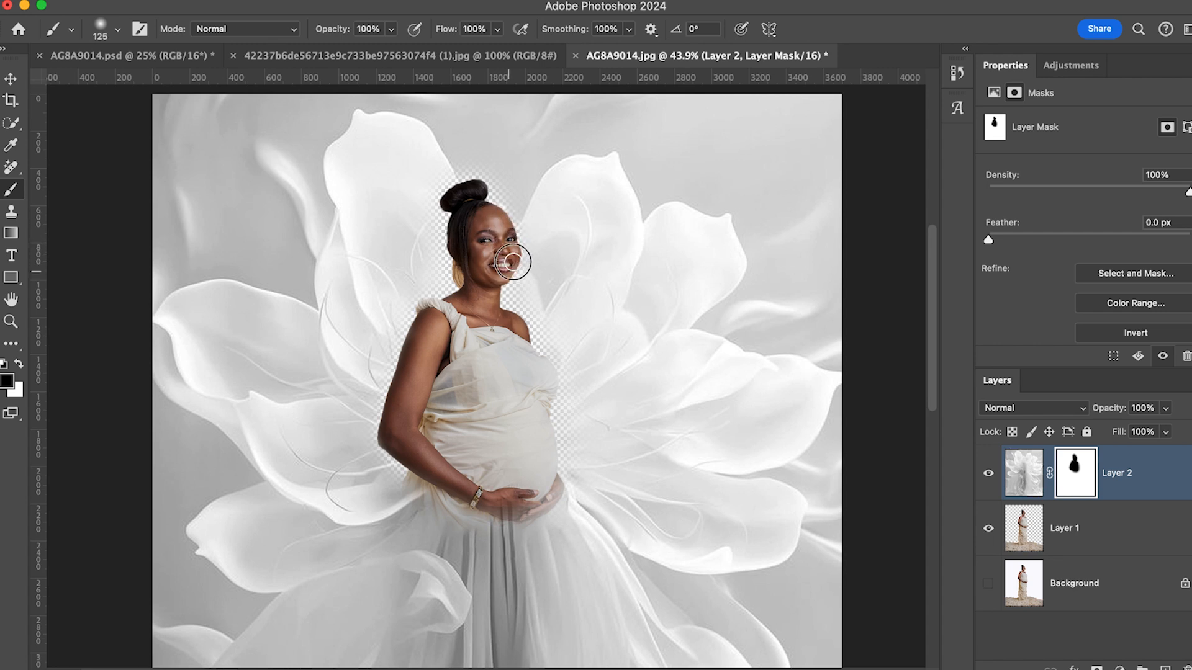
{"action": "key", "text": "bracketright"}
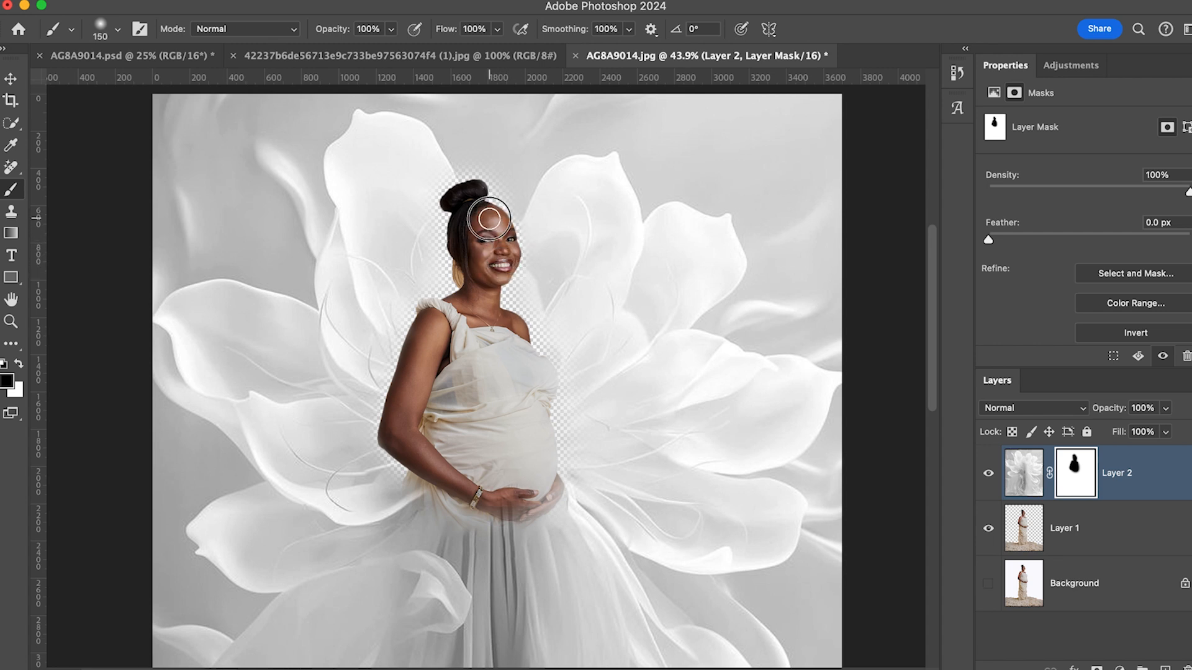
{"action": "key", "text": "bracketright"}
{"action": "key", "text": "bracketright"}
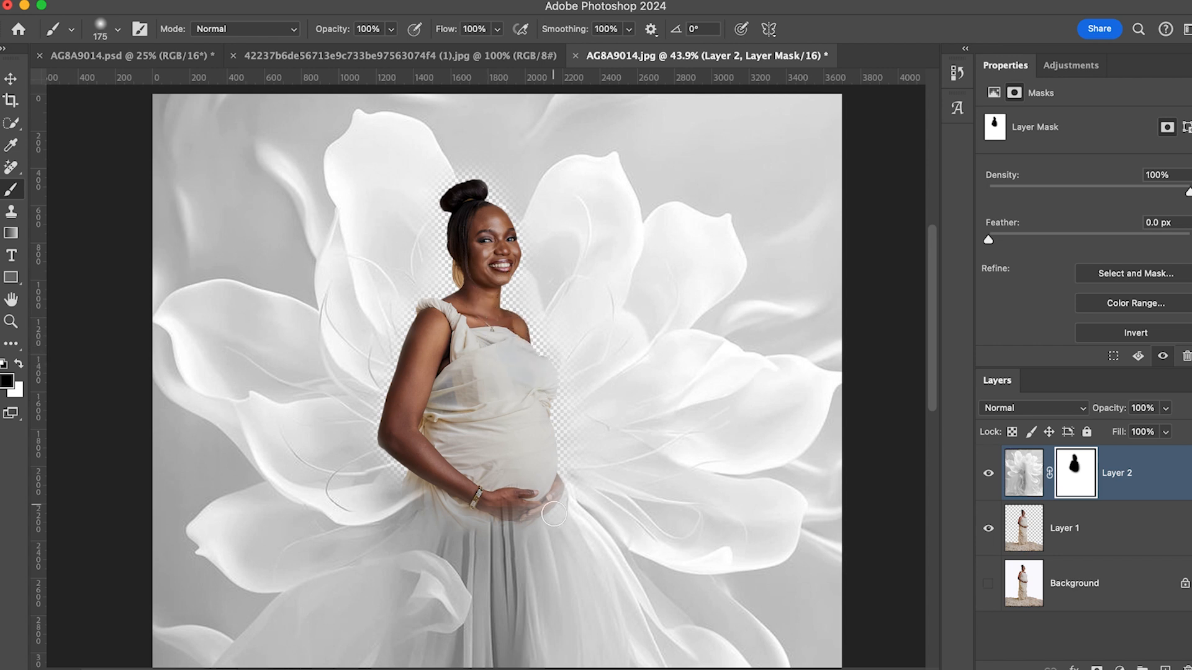
{"action": "mouse_move", "coordinate": [548, 489]}
{"action": "left_mouse_down"}
{"action": "mouse_move", "coordinate": [486, 492]}
{"action": "mouse_move", "coordinate": [509, 506]}
{"action": "left_mouse_up"}
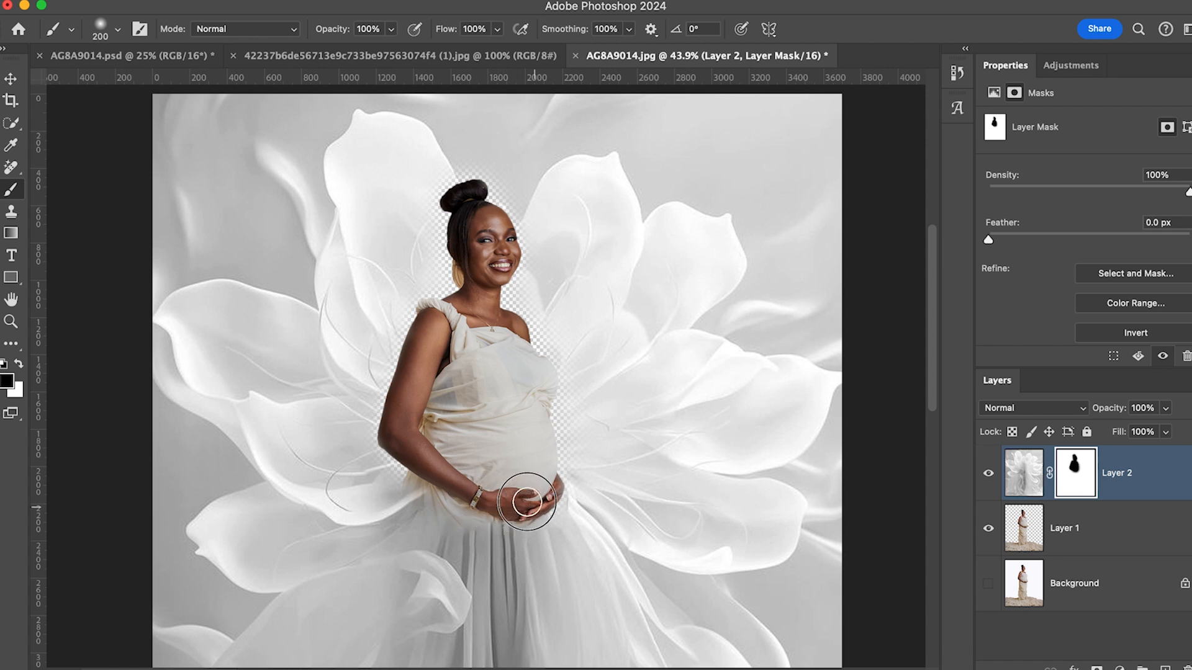
{"action": "key", "text": "bracketleft"}
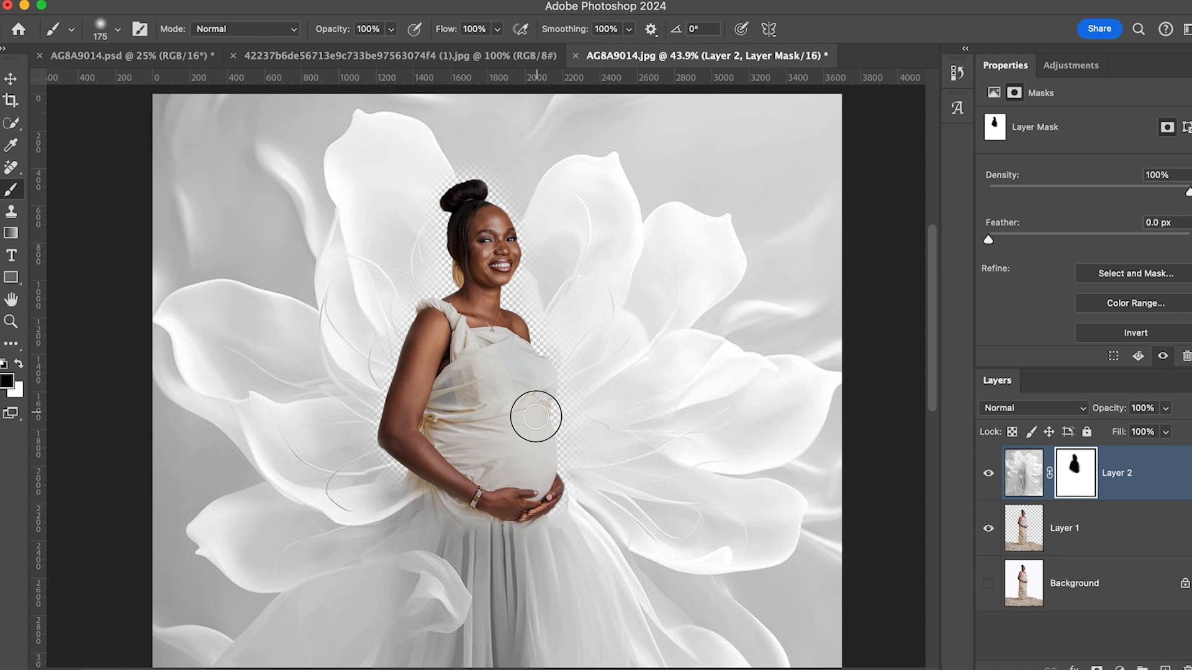
Clear the flower from the hands along the forearm to the elbow by painting on the mask.
{"action": "key", "text": "bracketright"}
{"action": "key", "text": "bracketright"}
{"action": "mouse_move", "coordinate": [534, 499]}
{"action": "left_mouse_down"}
{"action": "mouse_move", "coordinate": [443, 477]}
{"action": "mouse_move", "coordinate": [463, 485]}
{"action": "mouse_move", "coordinate": [407, 443]}
{"action": "left_mouse_up"}
{"action": "key", "text": "bracketleft"}
{"action": "key", "text": "bracketleft"}
{"action": "key", "text": "bracketleft"}
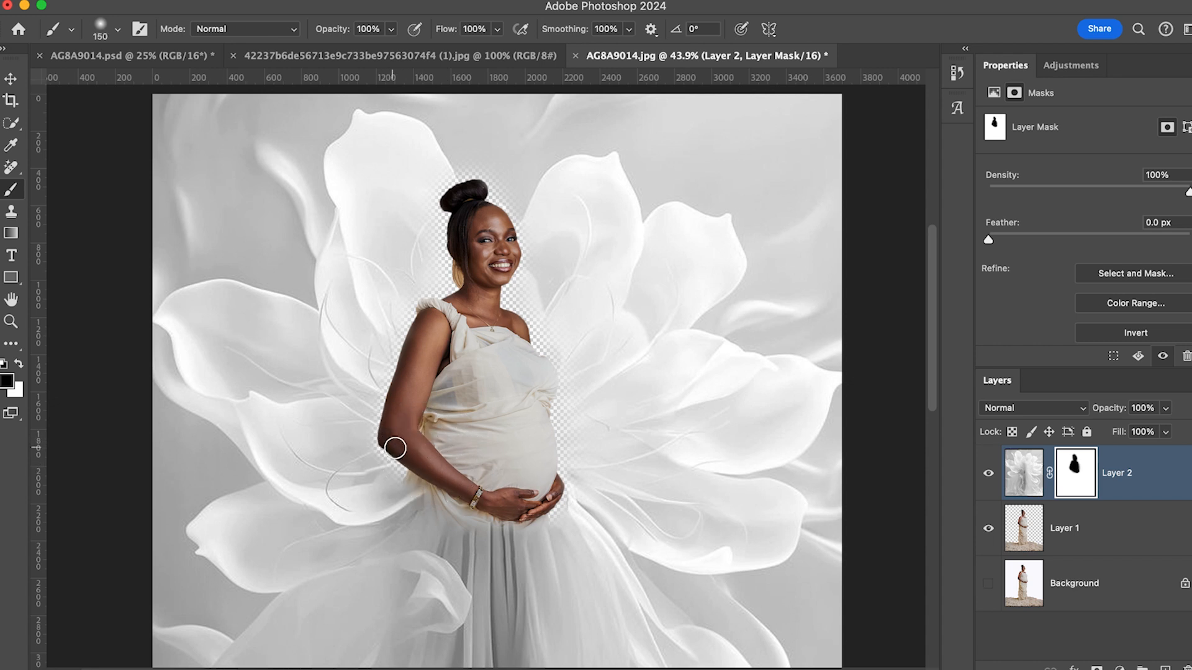
Clear the remaining flower haze from the bodice and belly on the mask with brush sizes from 500 to 700 px.
{"action": "key", "text": "bracketright"}
{"action": "key", "text": "bracketright"}
{"action": "key", "text": "bracketright"}
{"action": "key", "text": "bracketright"}
{"action": "key", "text": "bracketright"}
{"action": "key", "text": "bracketright"}
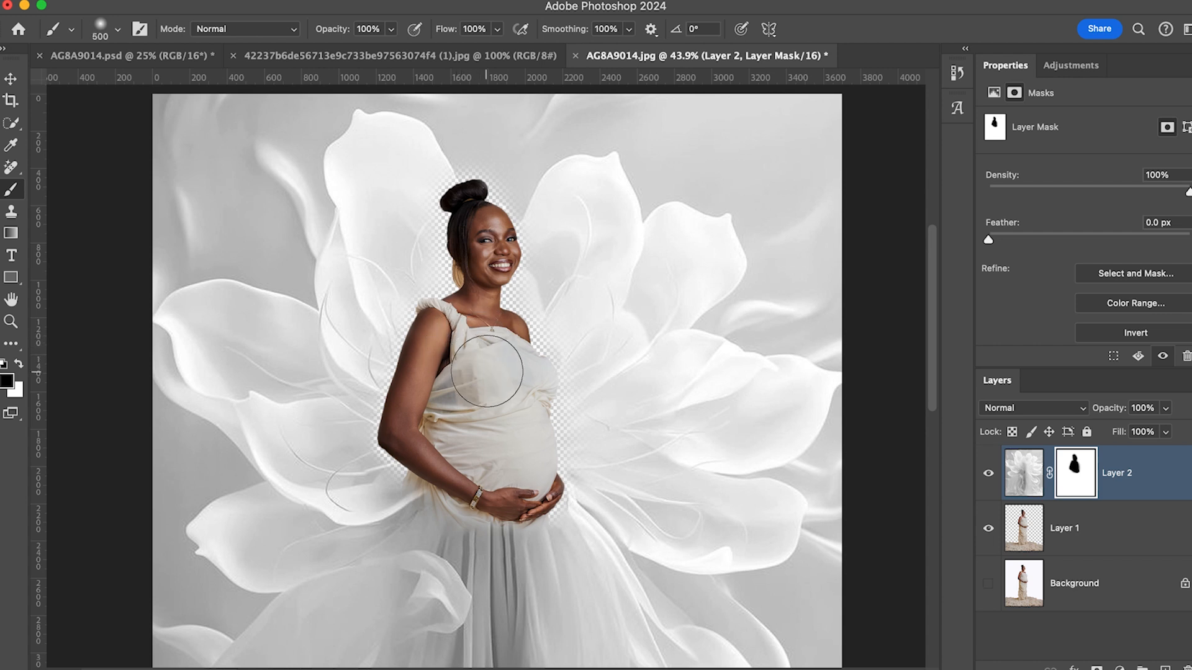
{"action": "key", "text": "bracketright"}
{"action": "key", "text": "bracketright"}
{"action": "key", "text": "bracketright"}
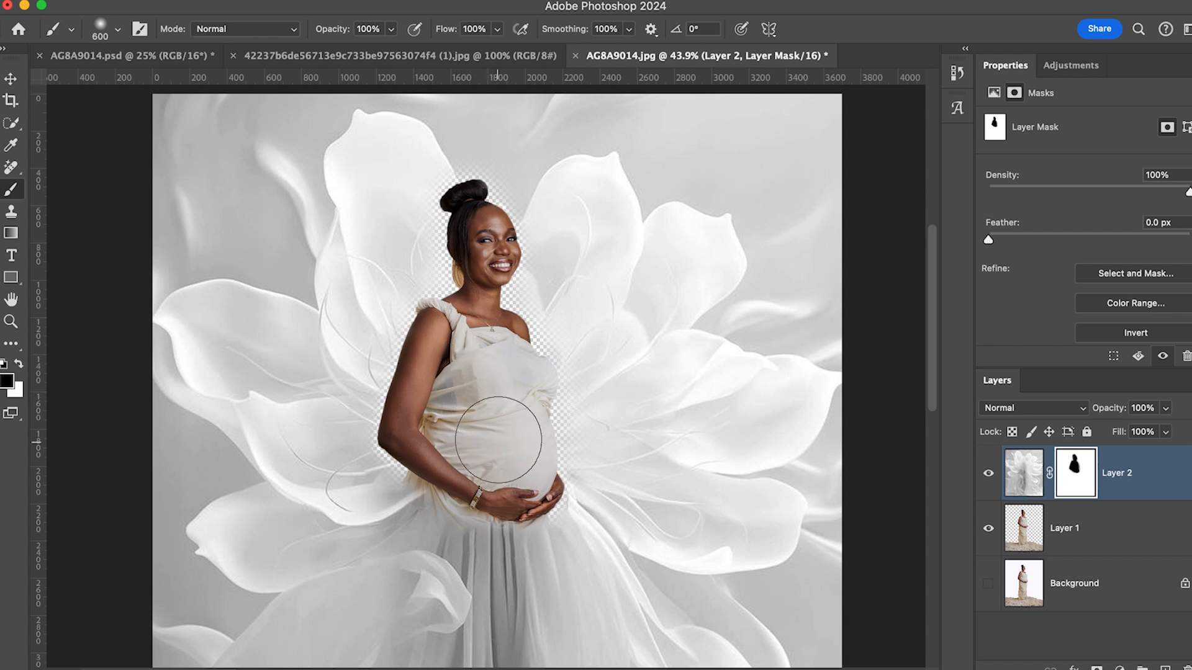
{"action": "key", "text": "bracketleft"}
{"action": "key", "text": "bracketleft"}
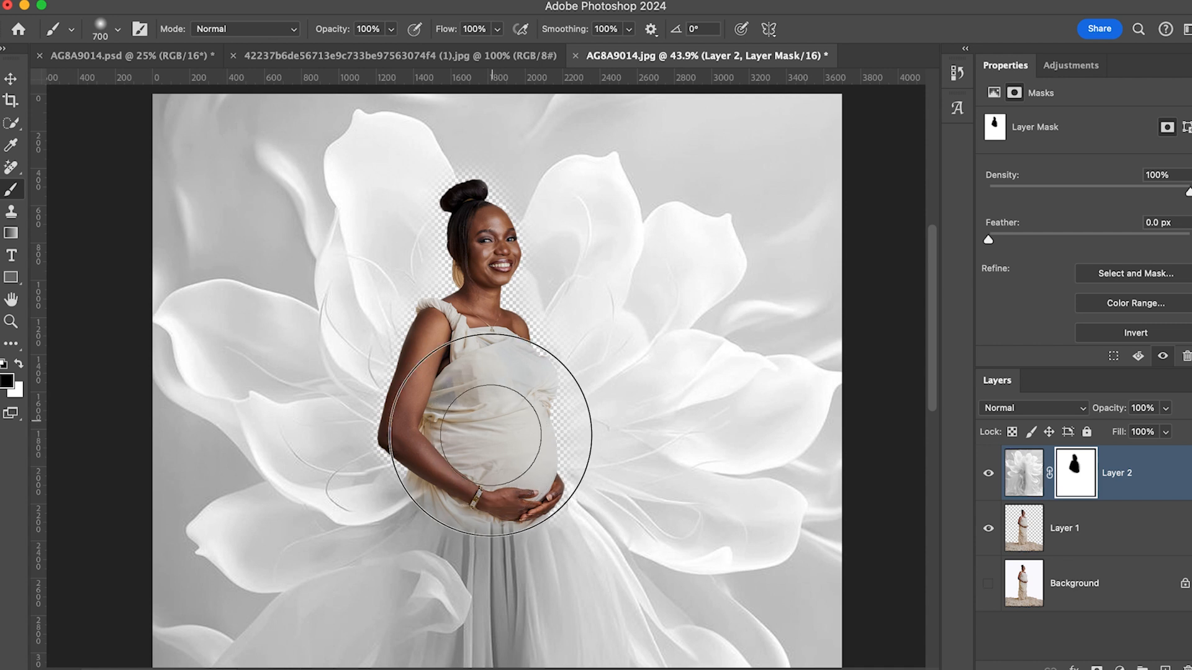
{"action": "key", "text": "bracketleft"}
{"action": "key", "text": "bracketleft"}
{"action": "key", "text": "bracketleft"}
{"action": "key", "text": "bracketleft"}
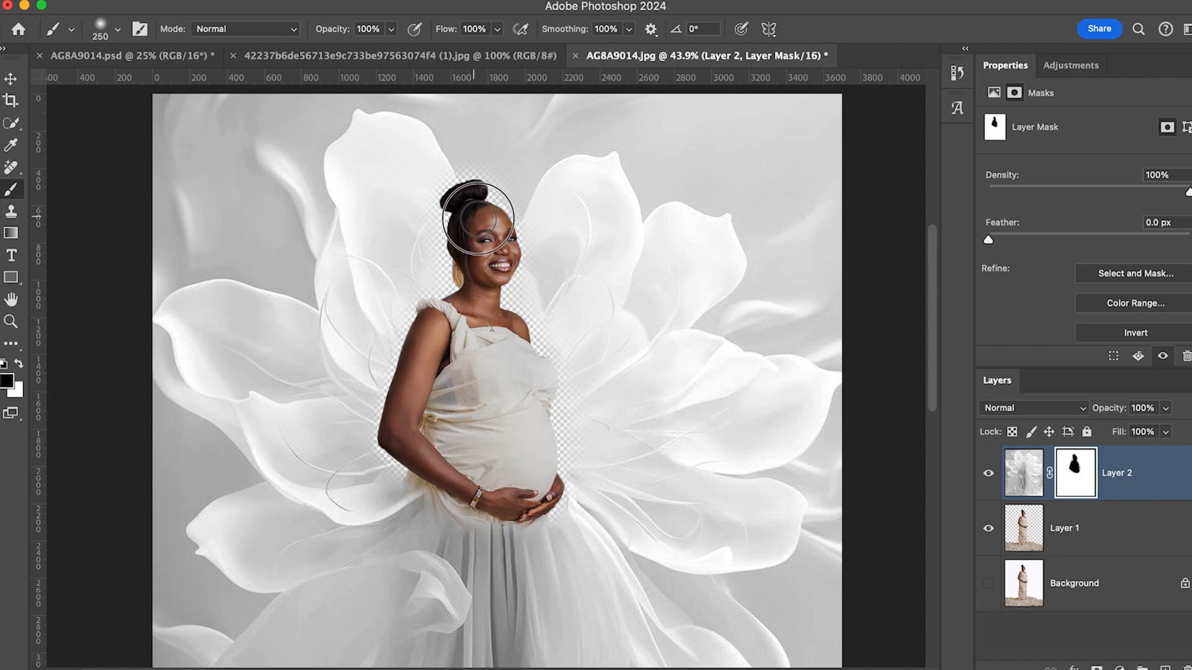
Touch up the mask around the hair bun, torso and upper arm with brush sizes between 100 and 400 px.
{"action": "key", "text": "bracketleft"}
{"action": "key", "text": "bracketleft"}
{"action": "key", "text": "bracketleft"}
{"action": "scroll", "coordinate": [478, 195], "scroll_direction": "left", "scroll_amount": 2}
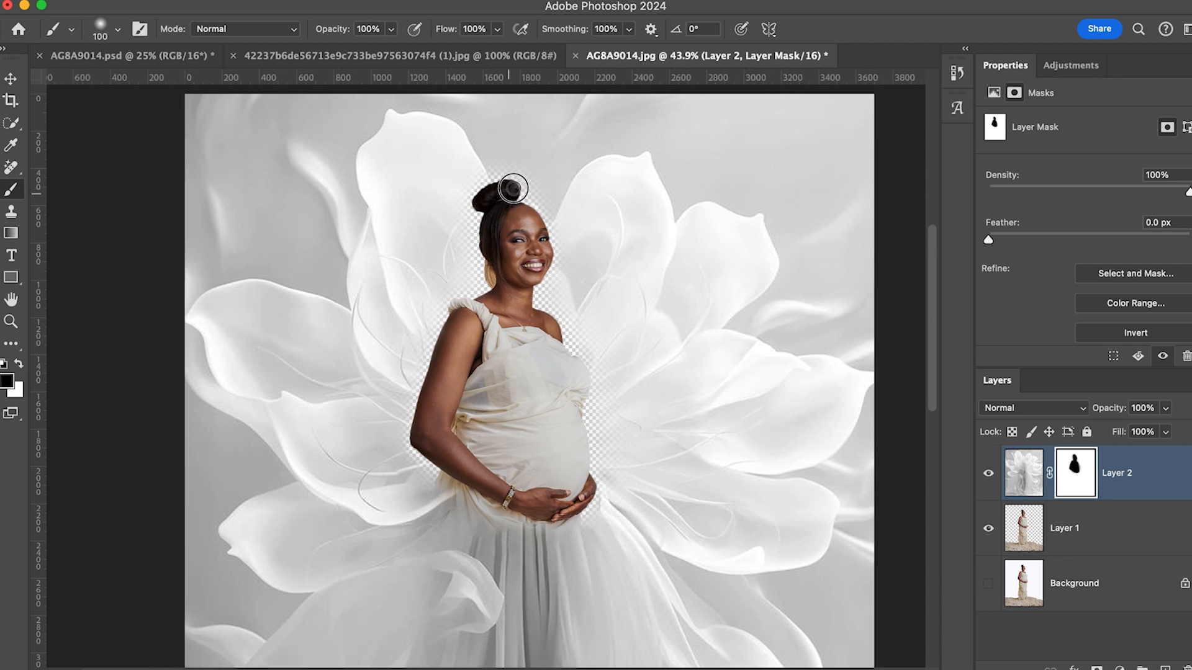
{"action": "key", "text": "bracketright"}
{"action": "key", "text": "bracketright"}
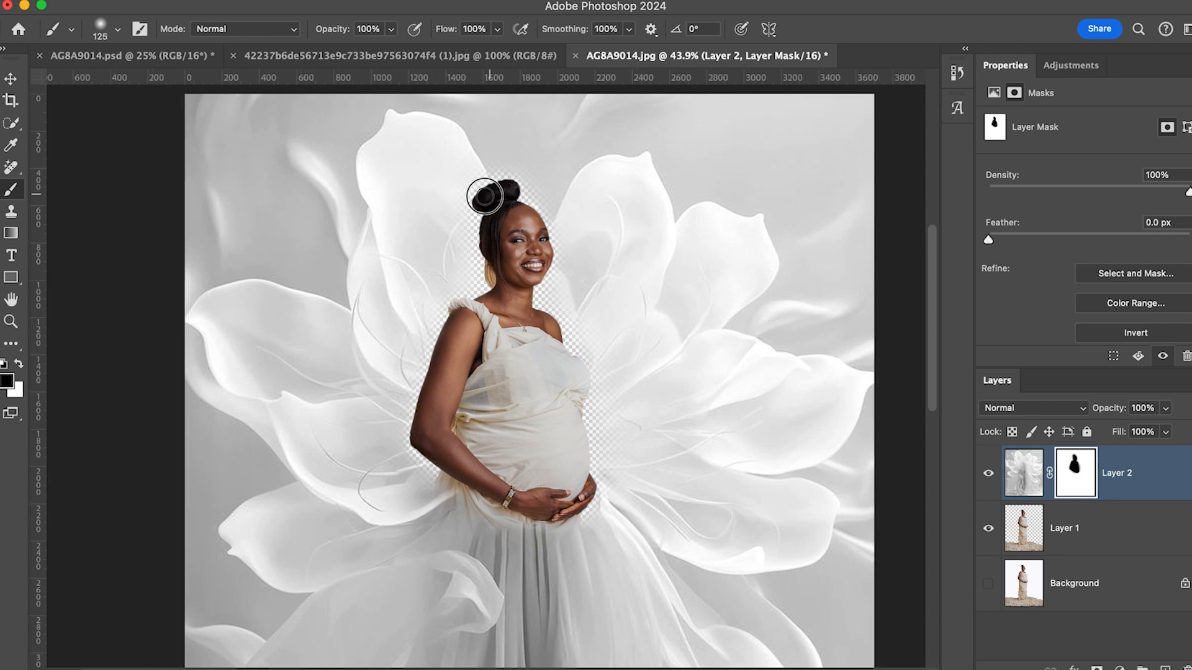
{"action": "key", "text": "bracketright"}
{"action": "key", "text": "bracketright"}
{"action": "key", "text": "bracketright"}
{"action": "key", "text": "bracketright"}
{"action": "key", "text": "bracketright"}
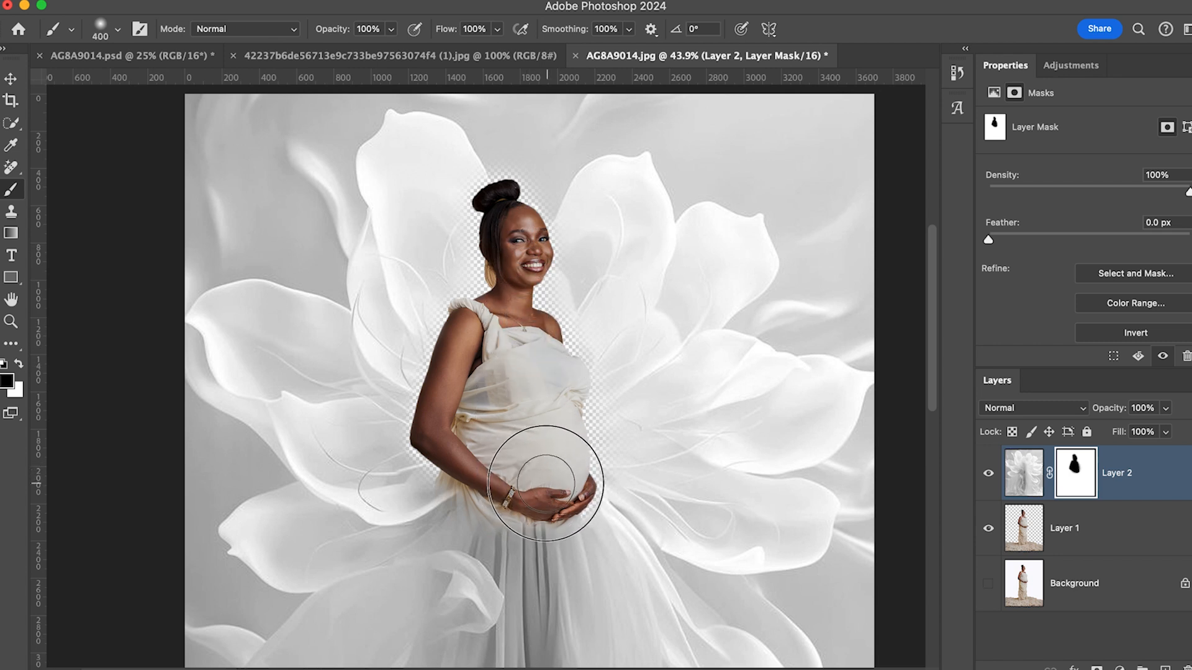
{"action": "mouse_move", "coordinate": [463, 434]}
{"action": "left_mouse_down"}
{"action": "mouse_move", "coordinate": [449, 435]}
{"action": "mouse_move", "coordinate": [462, 328]}
{"action": "left_mouse_up"}
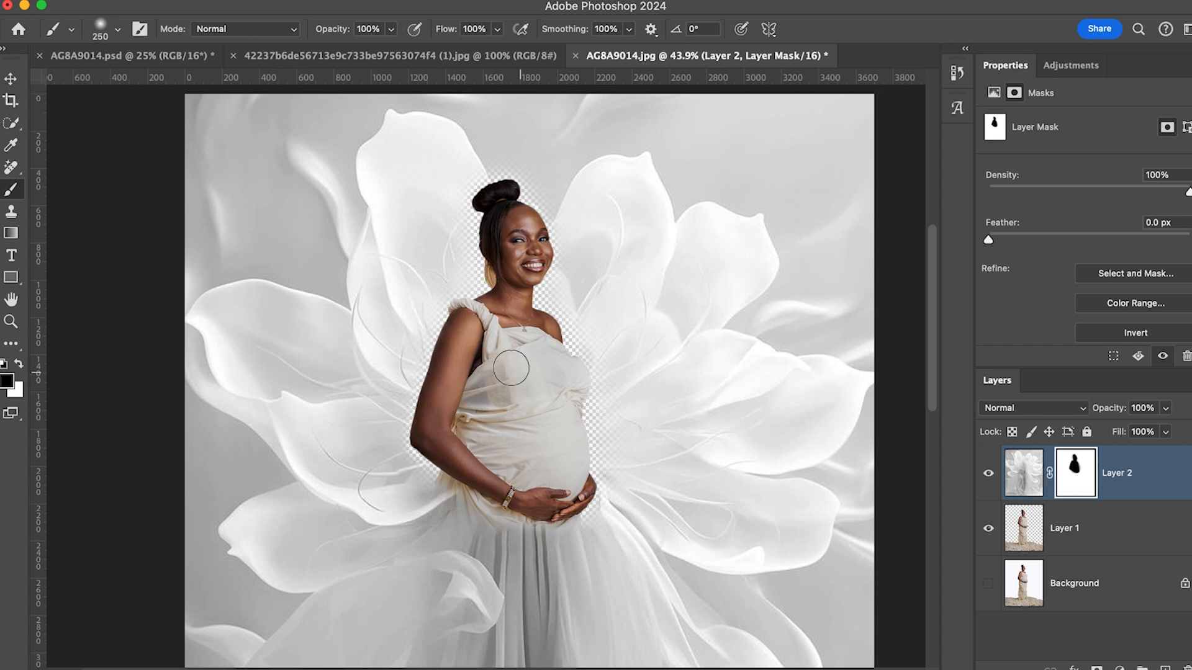
Compare the composite with the flower layer hidden and shown, and inspect the mask edges around the woman's face, shoulders and belly.
{"action": "scroll", "coordinate": [525, 379], "scroll_direction": "down", "scroll_amount": 5}
{"action": "scroll", "coordinate": [528, 382], "scroll_direction": "up", "scroll_amount": 2}
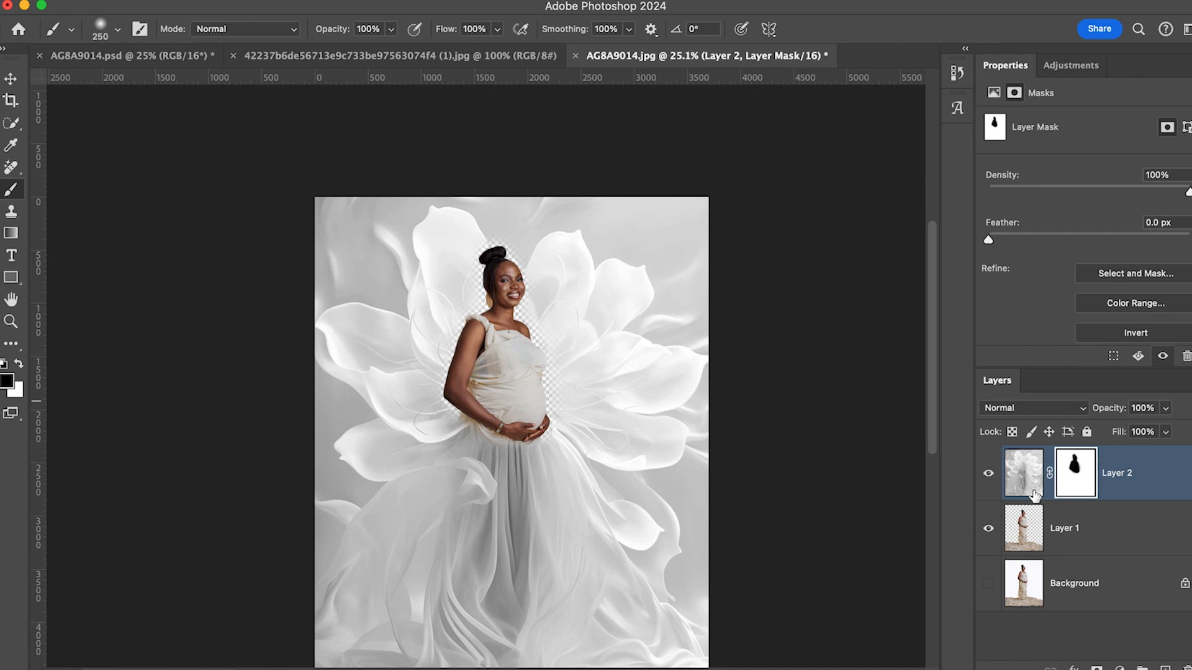
{"action": "left_click", "coordinate": [988, 475]}
{"action": "left_click", "coordinate": [988, 476]}
{"action": "left_click", "coordinate": [989, 475]}
{"action": "left_click", "coordinate": [989, 475]}
{"action": "scroll", "coordinate": [532, 322], "scroll_direction": "down", "scroll_amount": 1}
{"action": "scroll", "coordinate": [532, 322], "scroll_direction": "up", "scroll_amount": 6}
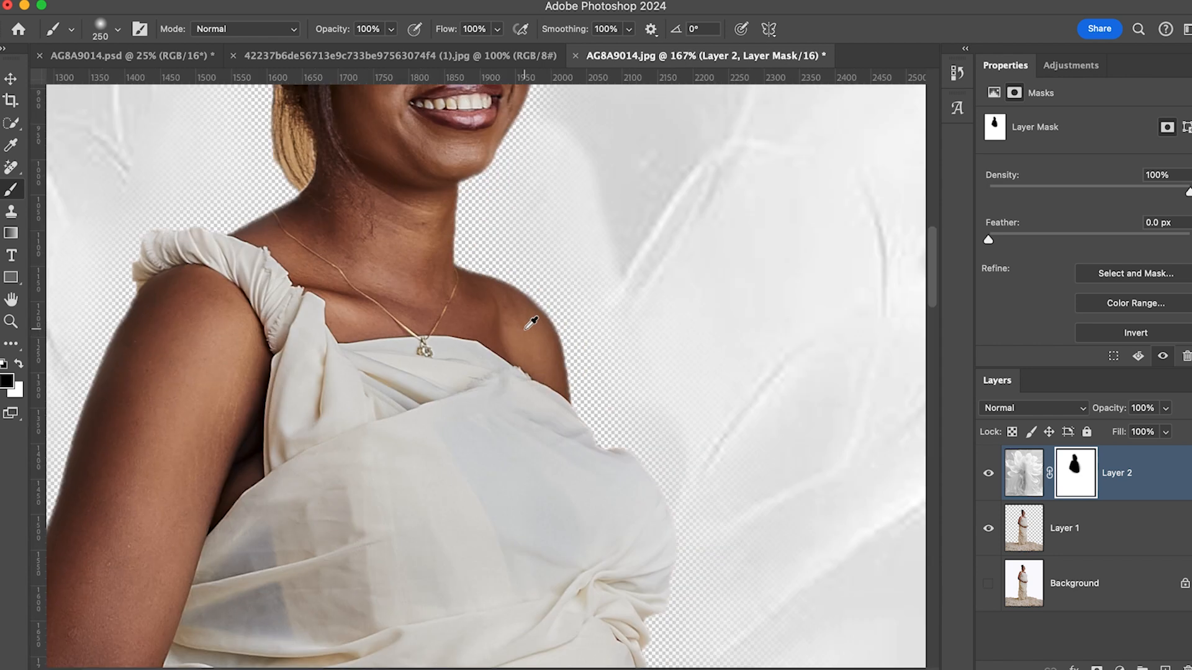
{"action": "scroll", "coordinate": [532, 322], "scroll_direction": "down", "scroll_amount": 3}
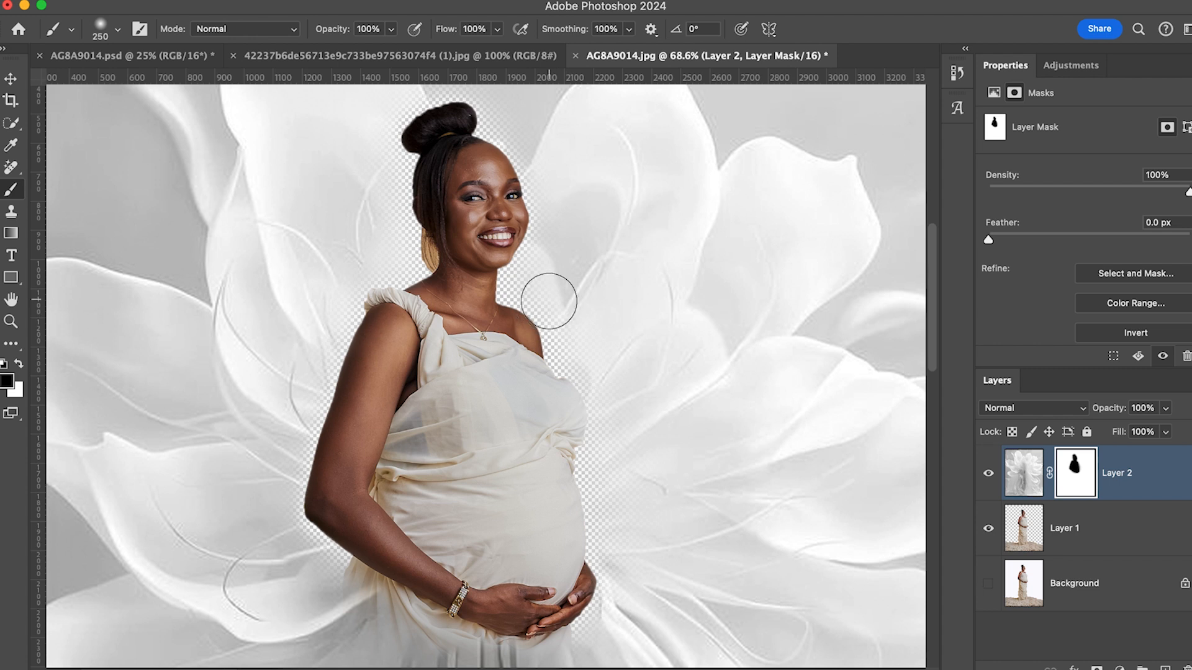
{"action": "scroll", "coordinate": [429, 193], "scroll_direction": "down", "scroll_amount": 1}
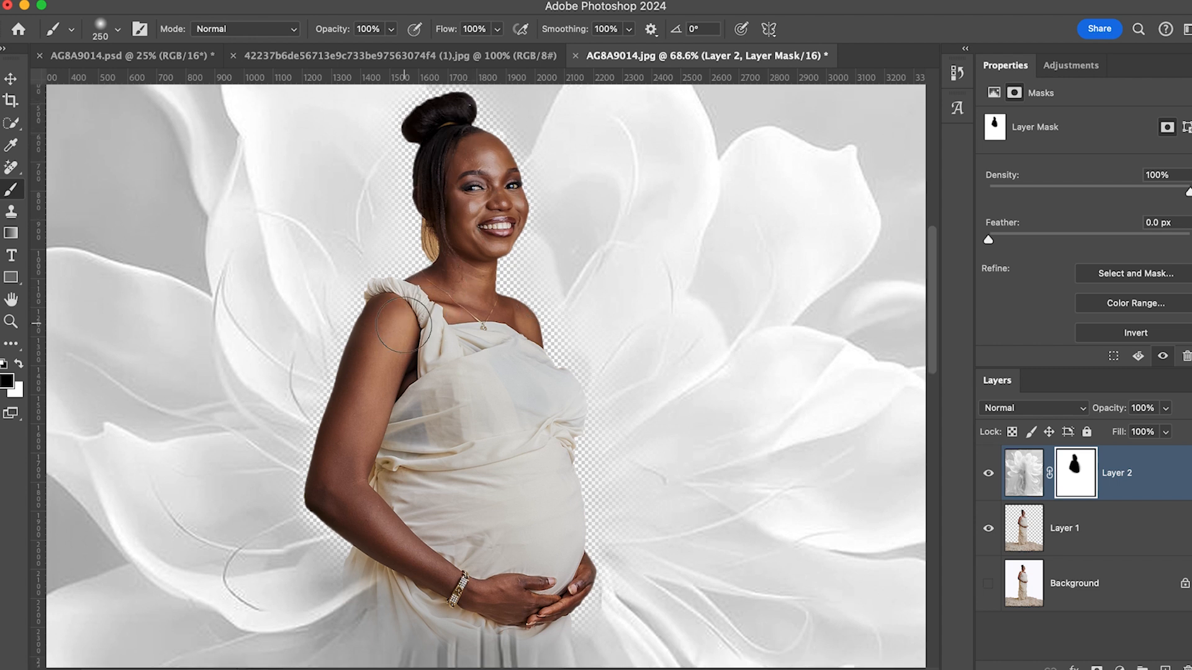
{"action": "scroll", "coordinate": [447, 354], "scroll_direction": "down", "scroll_amount": 2}
{"action": "left_click_drag", "start_coordinate": [463, 444], "coordinate": [561, 452]}
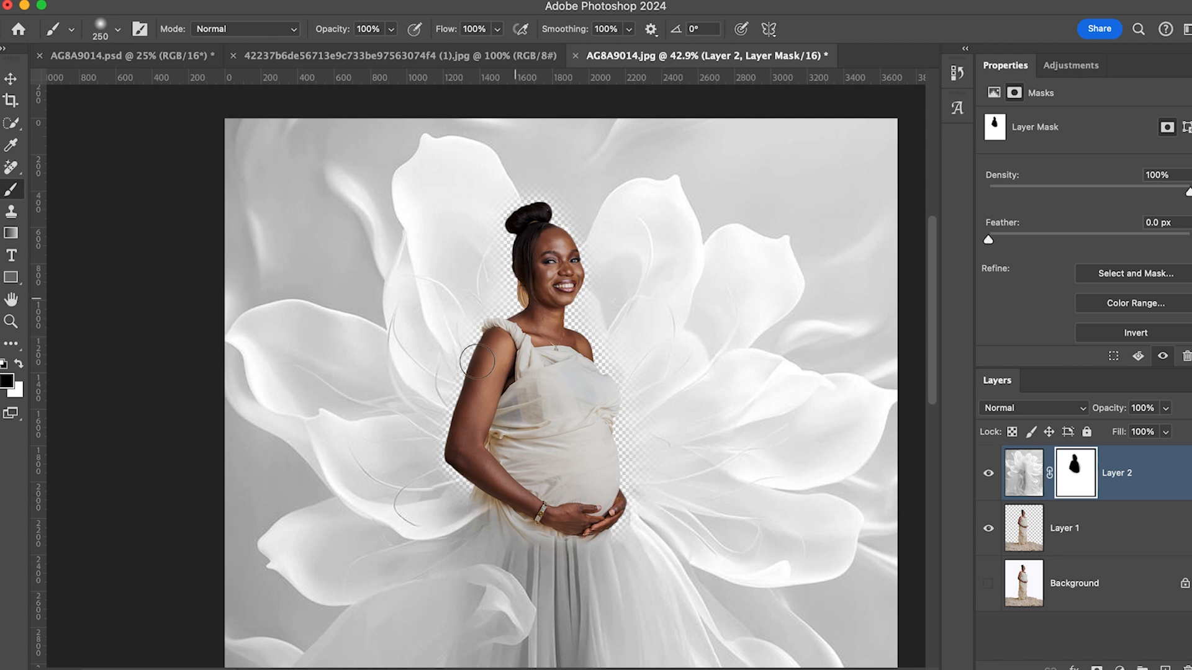
Paste another copy of the flower image as a new layer and enlarge it to about 137%.
{"action": "scroll", "coordinate": [451, 429], "scroll_direction": "down", "scroll_amount": 1}
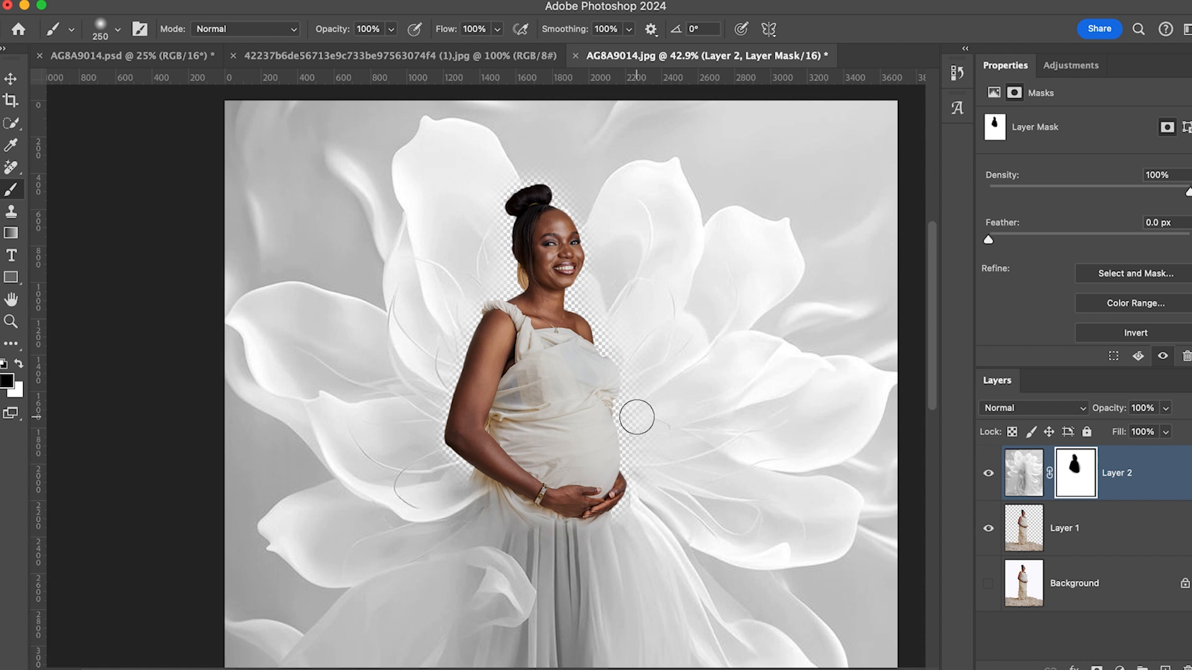
{"action": "key", "text": "v"}
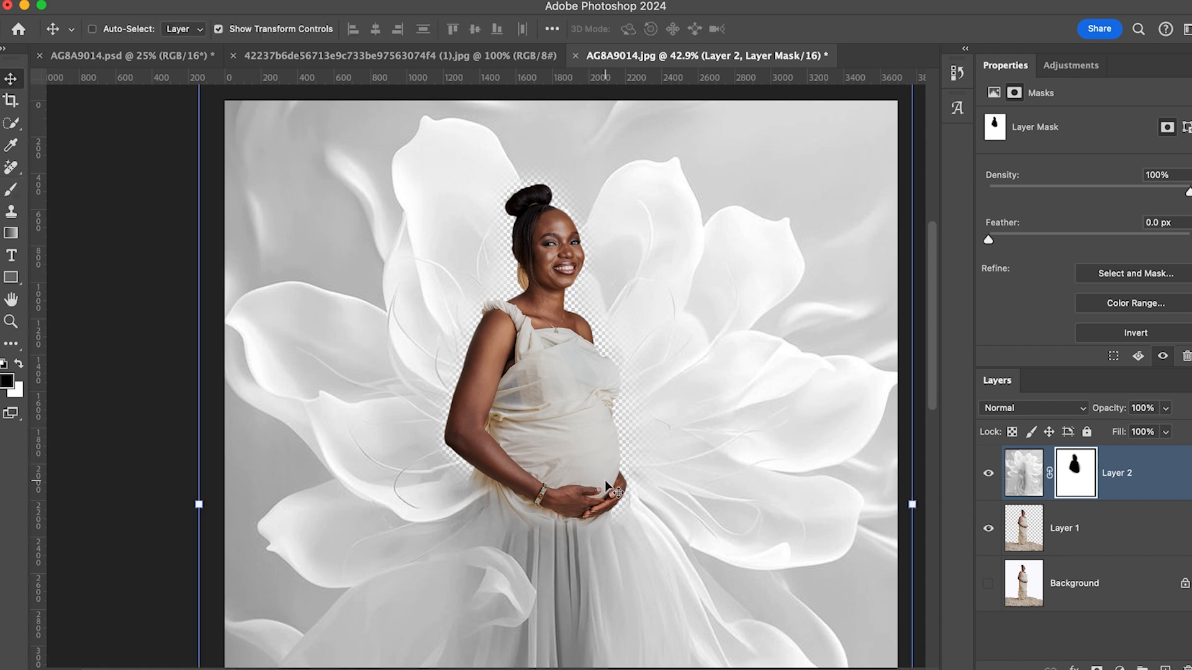
{"action": "key", "text": "super+v"}
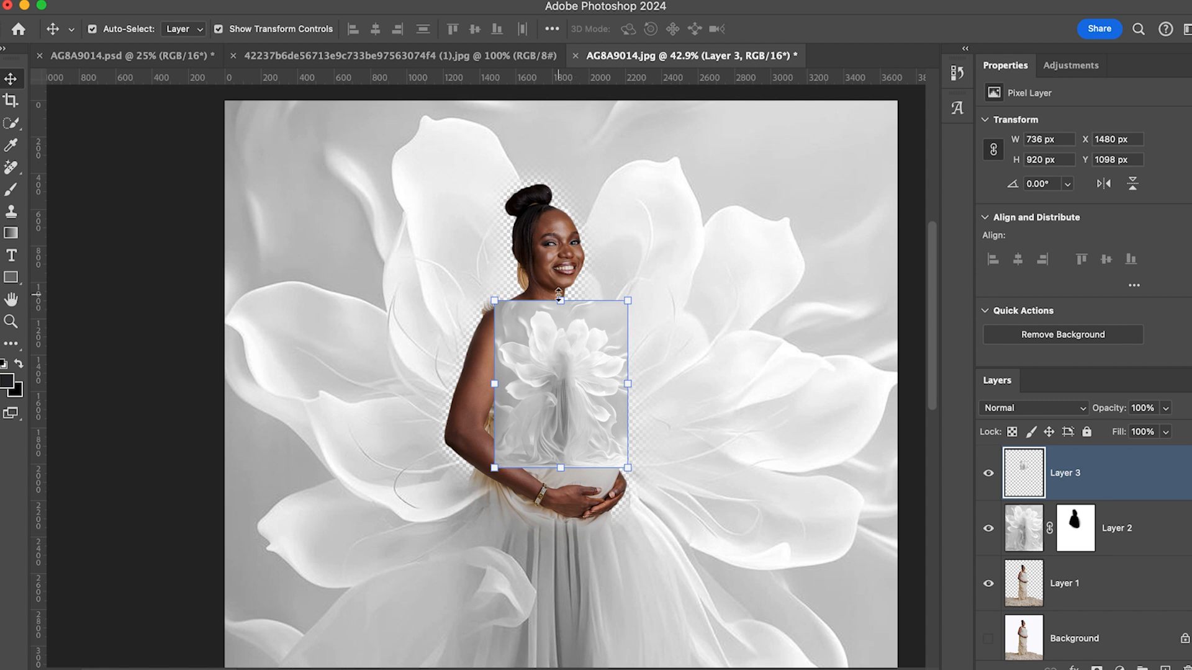
{"action": "left_click_drag", "start_coordinate": [559, 296], "coordinate": [561, 239]}
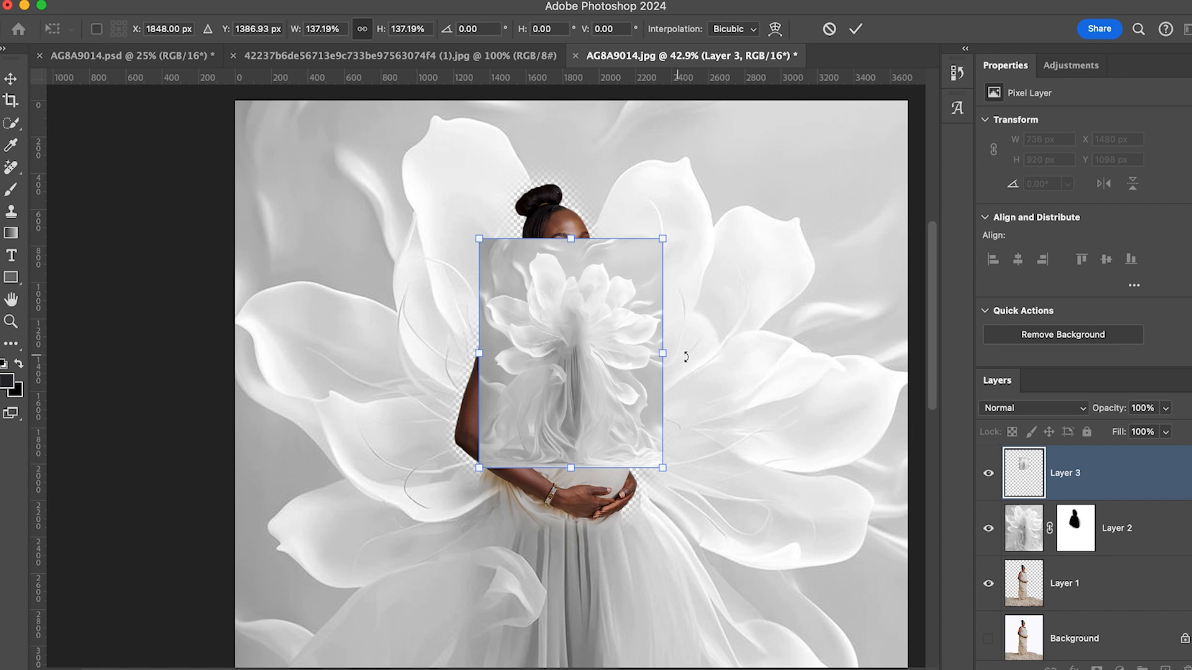
{"action": "left_click", "coordinate": [856, 30]}
Move the cut-out woman's layer to the top of the stack and enlarge the pasted flower to about 124%.
{"action": "left_click_drag", "start_coordinate": [1094, 601], "coordinate": [1085, 472]}
{"action": "left_click", "coordinate": [1085, 472]}
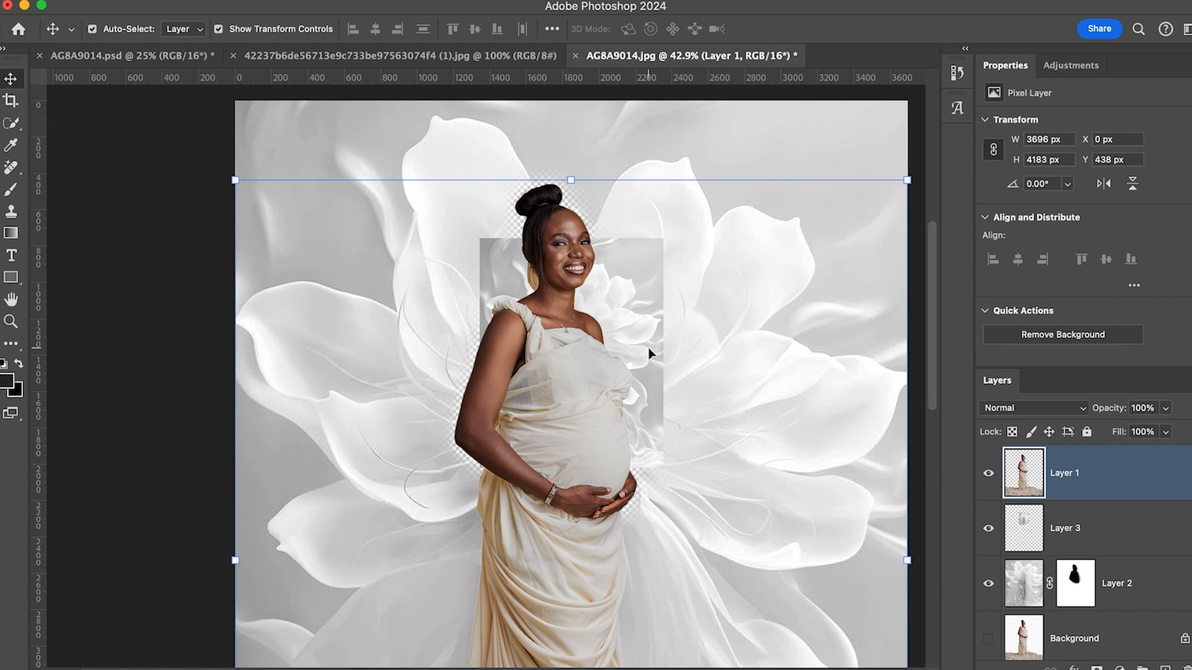
{"action": "left_click", "coordinate": [1085, 534]}
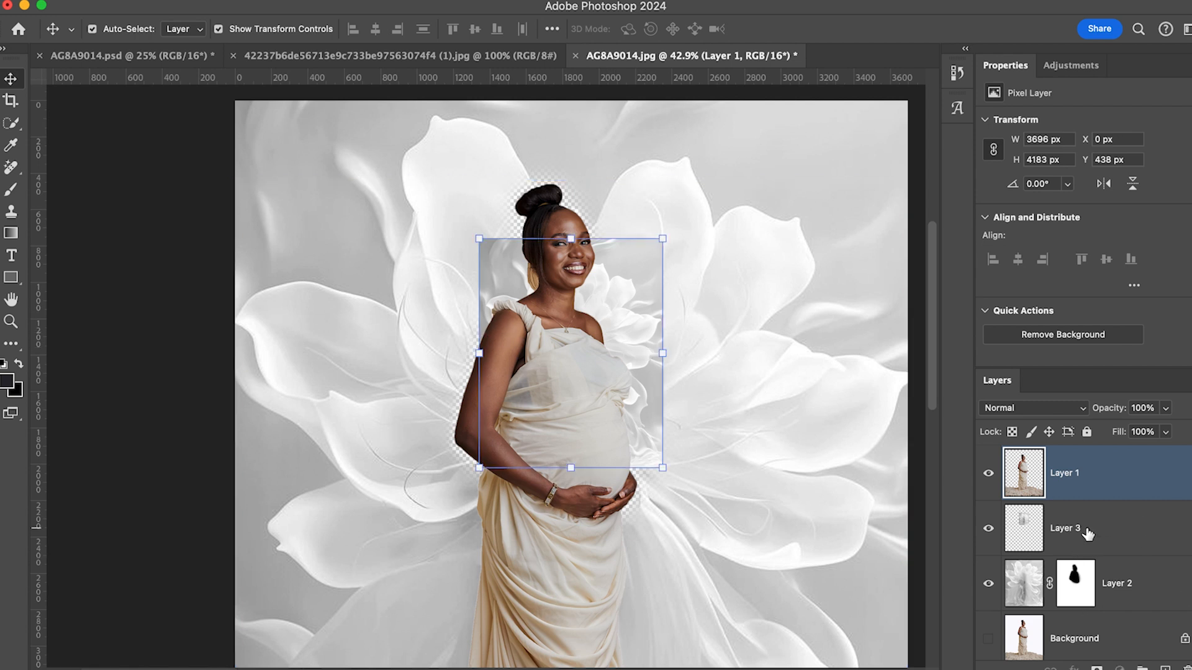
{"action": "left_click_drag", "start_coordinate": [478, 468], "coordinate": [425, 513]}
{"action": "scroll", "coordinate": [685, 457], "scroll_direction": "down", "scroll_amount": 3}
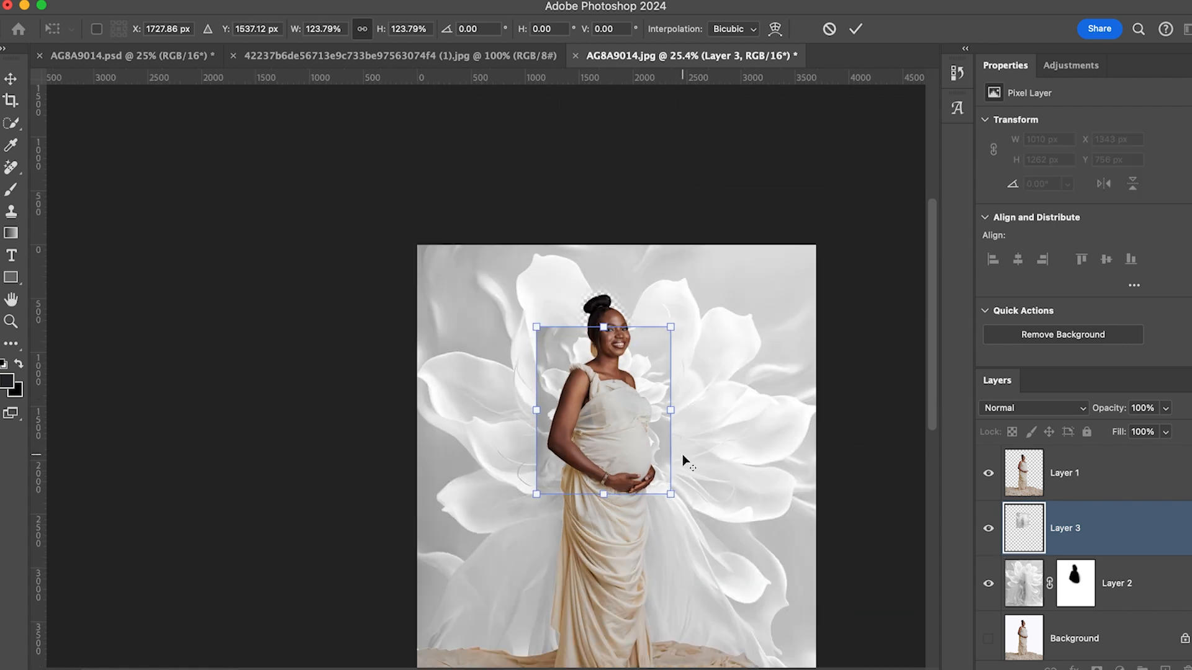
Move the masked flower layer above the pasted flower and scale the pasted flower up to about 137%.
{"action": "left_click_drag", "start_coordinate": [1117, 587], "coordinate": [1114, 532]}
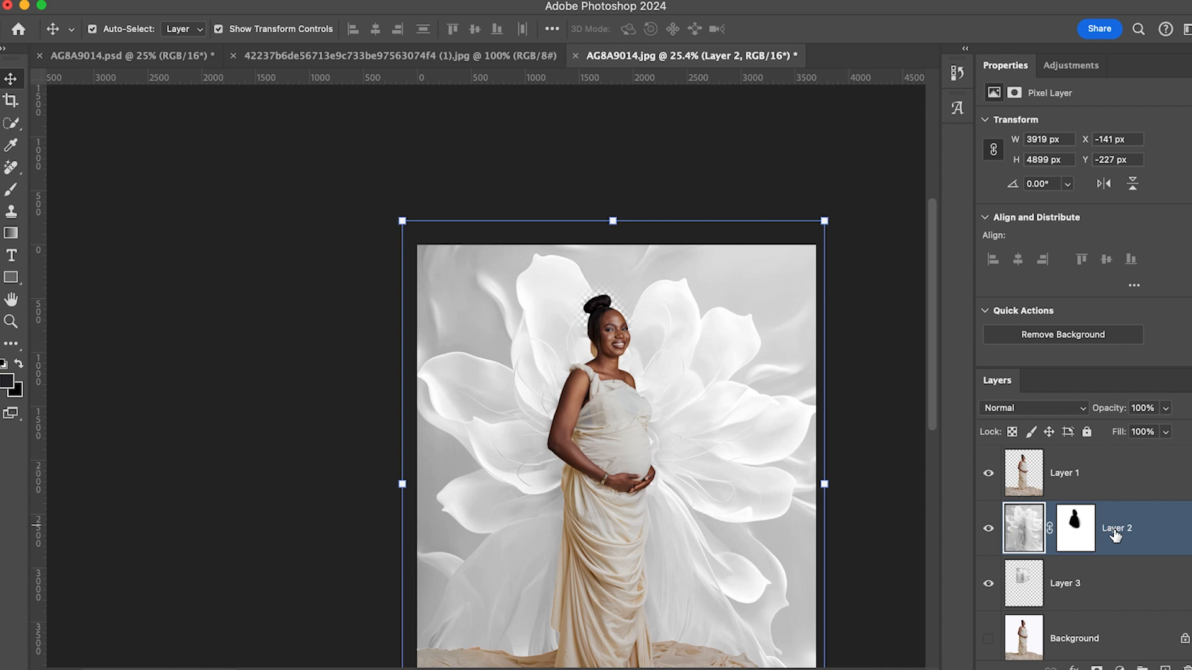
{"action": "left_click", "coordinate": [1083, 589]}
{"action": "left_click_drag", "start_coordinate": [669, 326], "coordinate": [706, 281]}
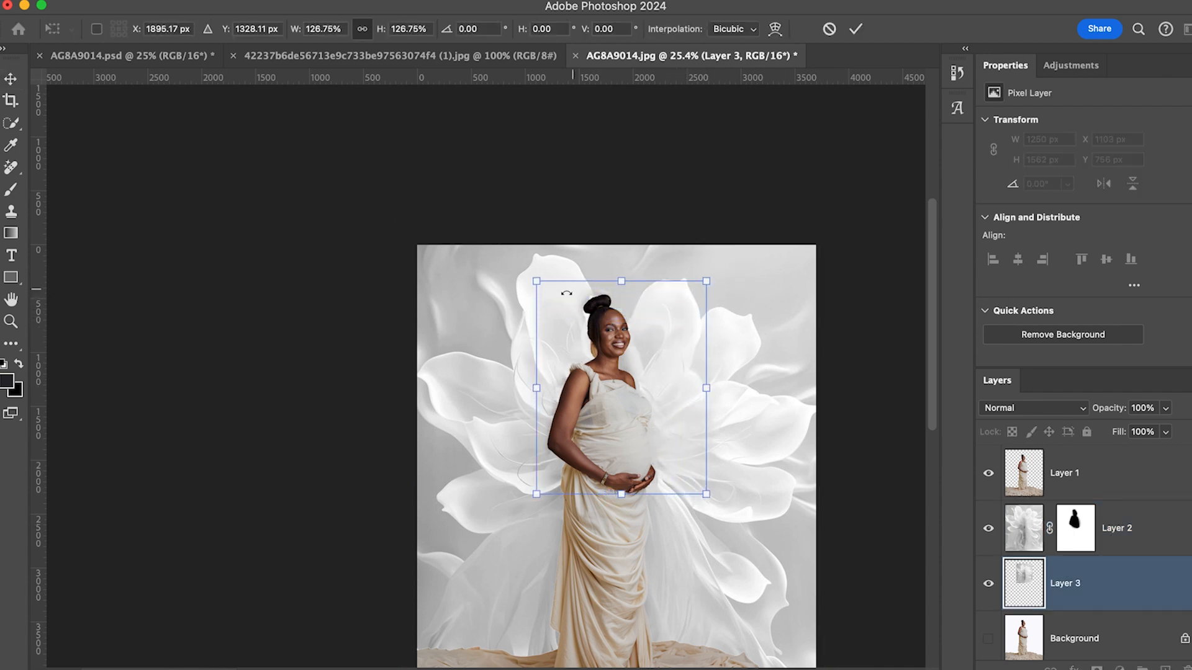
{"action": "scroll", "coordinate": [538, 279], "scroll_direction": "down", "scroll_amount": 1}
{"action": "left_click_drag", "start_coordinate": [533, 265], "coordinate": [522, 247]}
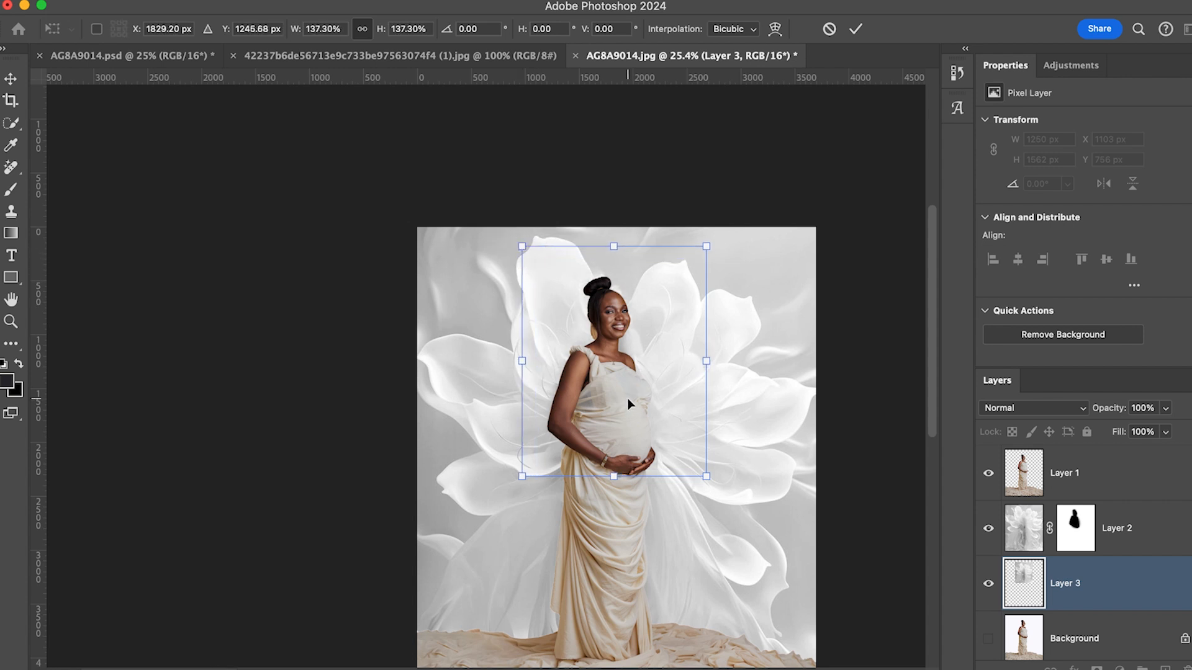
Enlarge the pasted flower to about 147% behind the woman and compare the image with it hidden and shown.
{"action": "scroll", "coordinate": [627, 398], "scroll_direction": "up", "scroll_amount": 3}
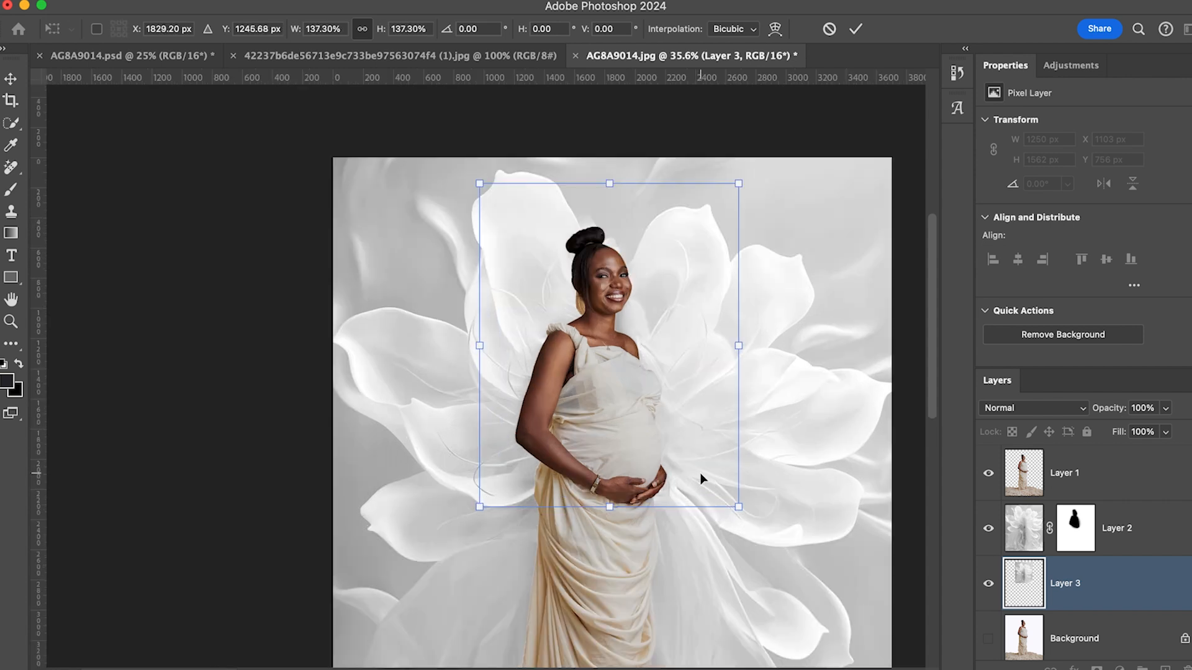
{"action": "left_click_drag", "start_coordinate": [739, 507], "coordinate": [720, 514]}
{"action": "left_click_drag", "start_coordinate": [479, 514], "coordinate": [479, 515]}
{"action": "left_click_drag", "start_coordinate": [744, 184], "coordinate": [753, 172]}
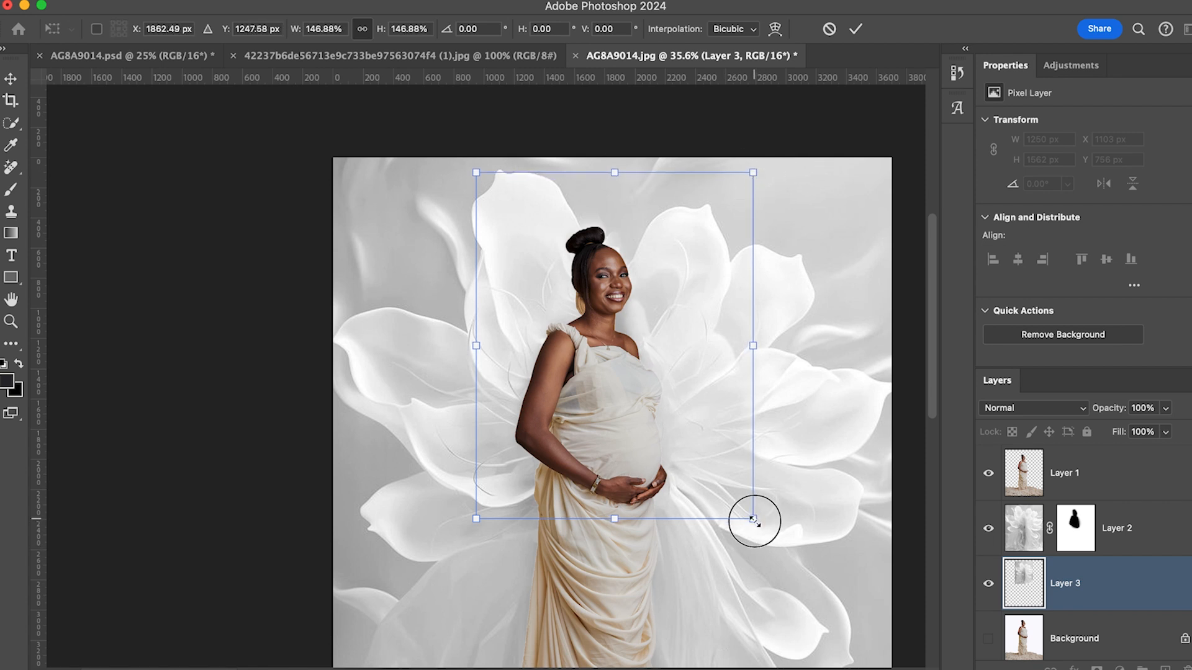
{"action": "left_click", "coordinate": [989, 584]}
{"action": "left_click", "coordinate": [988, 584]}
{"action": "left_click", "coordinate": [989, 584]}
{"action": "left_click", "coordinate": [988, 584]}
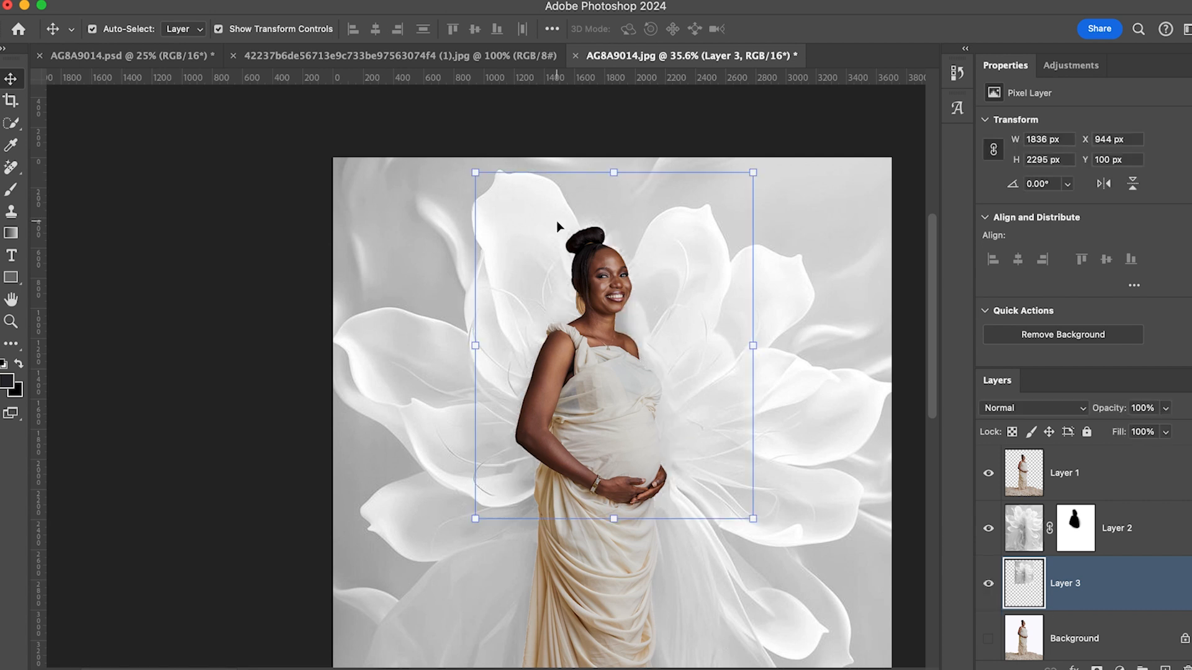
Scale the pasted flower to about 101% and move the masked flower layer back to the top of the stack.
{"action": "left_click_drag", "start_coordinate": [478, 174], "coordinate": [476, 169]}
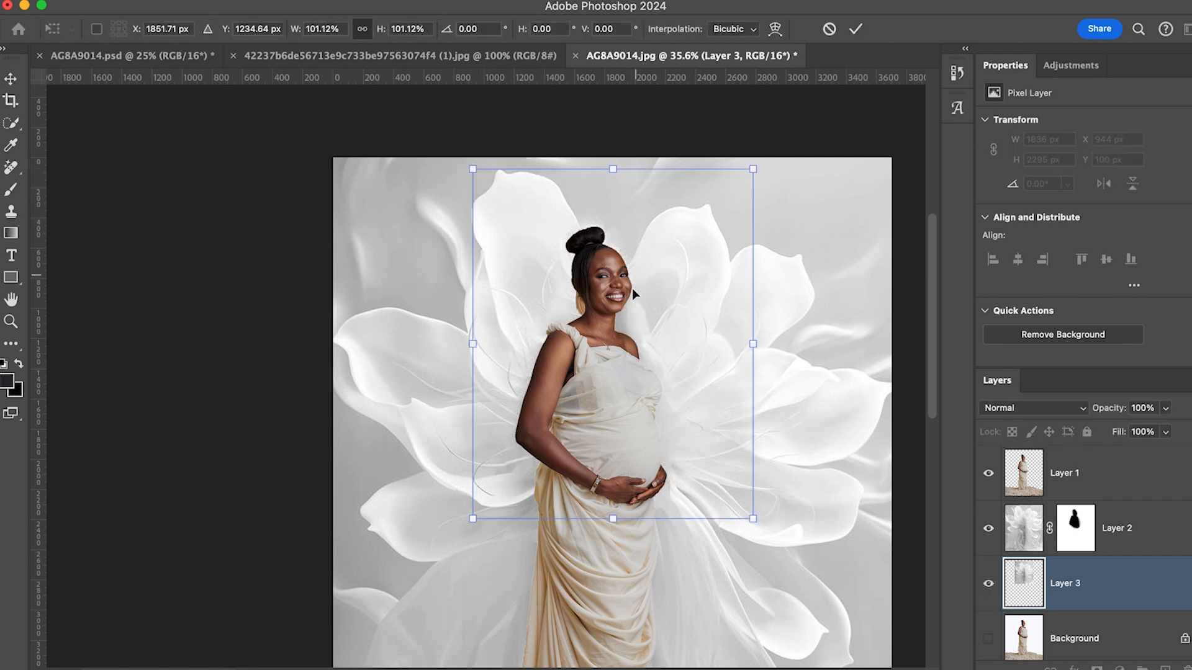
{"action": "scroll", "coordinate": [631, 311], "scroll_direction": "down", "scroll_amount": 5}
{"action": "scroll", "coordinate": [646, 390], "scroll_direction": "up", "scroll_amount": 3}
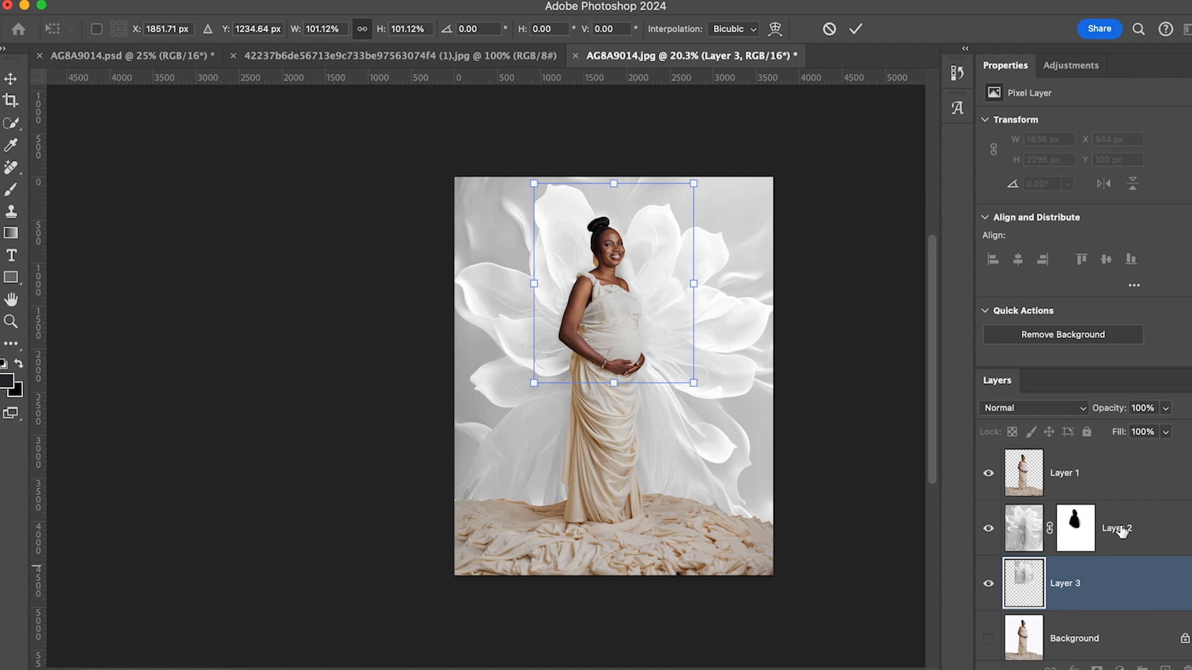
{"action": "key", "text": "Return"}
{"action": "left_click_drag", "start_coordinate": [1123, 534], "coordinate": [1110, 453]}
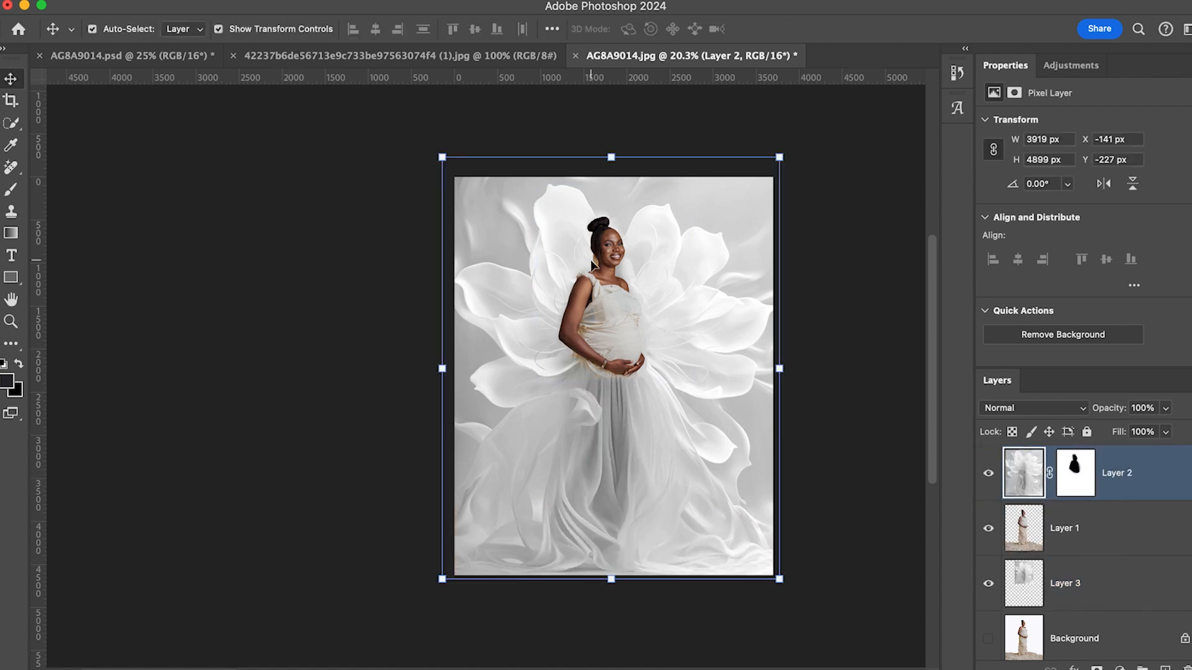
Check the composite by hiding and showing its layers, and make the Background layer visible too.
{"action": "scroll", "coordinate": [630, 301], "scroll_direction": "up", "scroll_amount": 5}
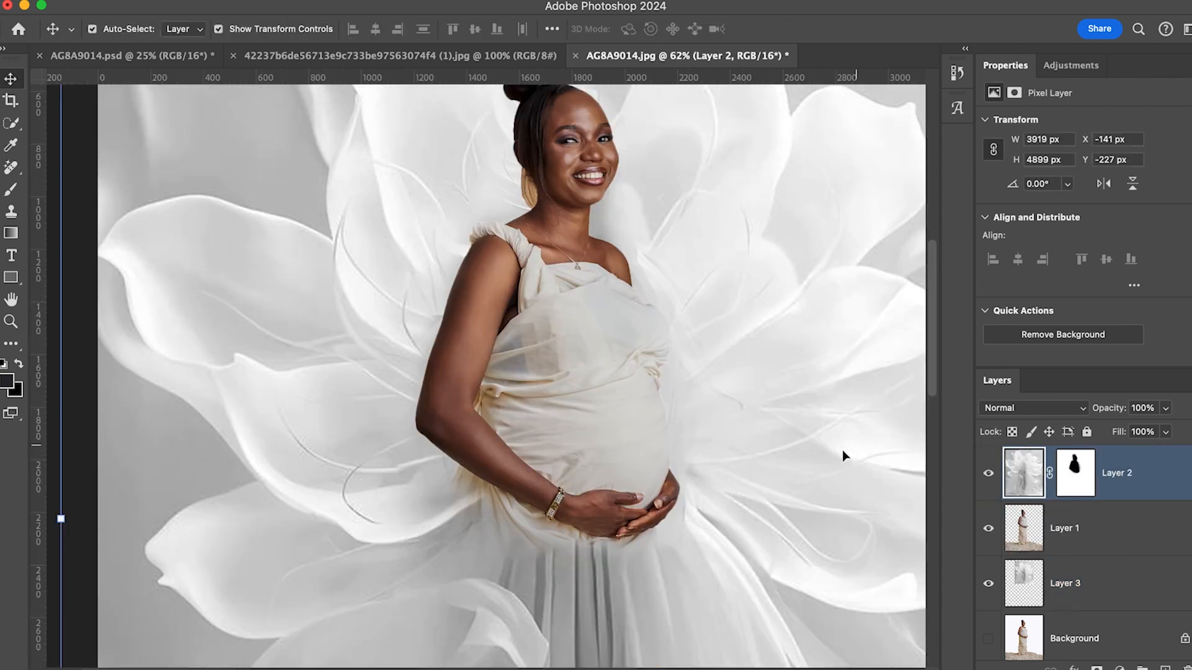
{"action": "scroll", "coordinate": [652, 407], "scroll_direction": "down", "scroll_amount": 3}
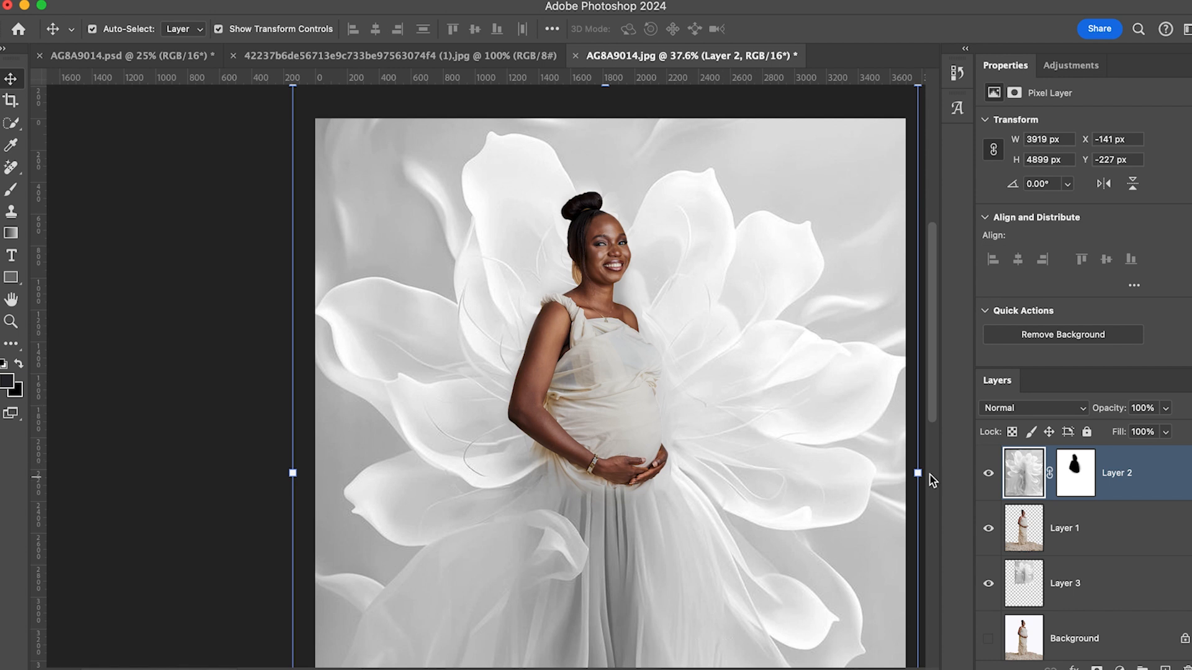
{"action": "left_click", "coordinate": [988, 474]}
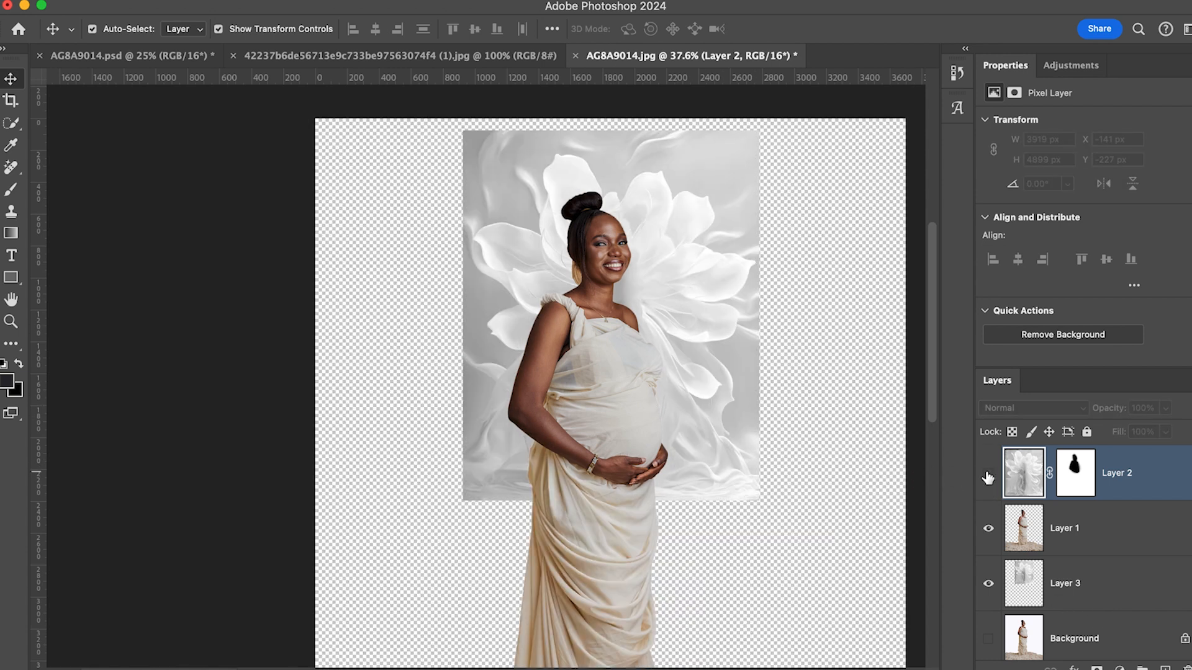
{"action": "left_click", "coordinate": [988, 529]}
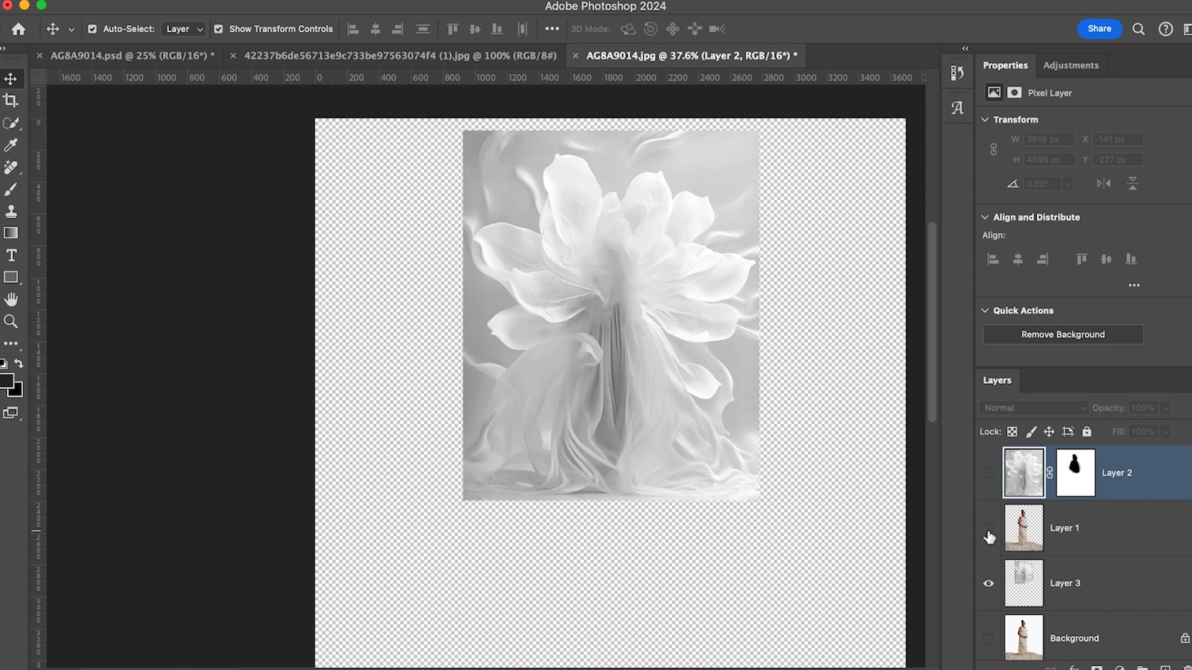
{"action": "left_click", "coordinate": [989, 583]}
{"action": "scroll", "coordinate": [1006, 590], "scroll_direction": "down", "scroll_amount": 1}
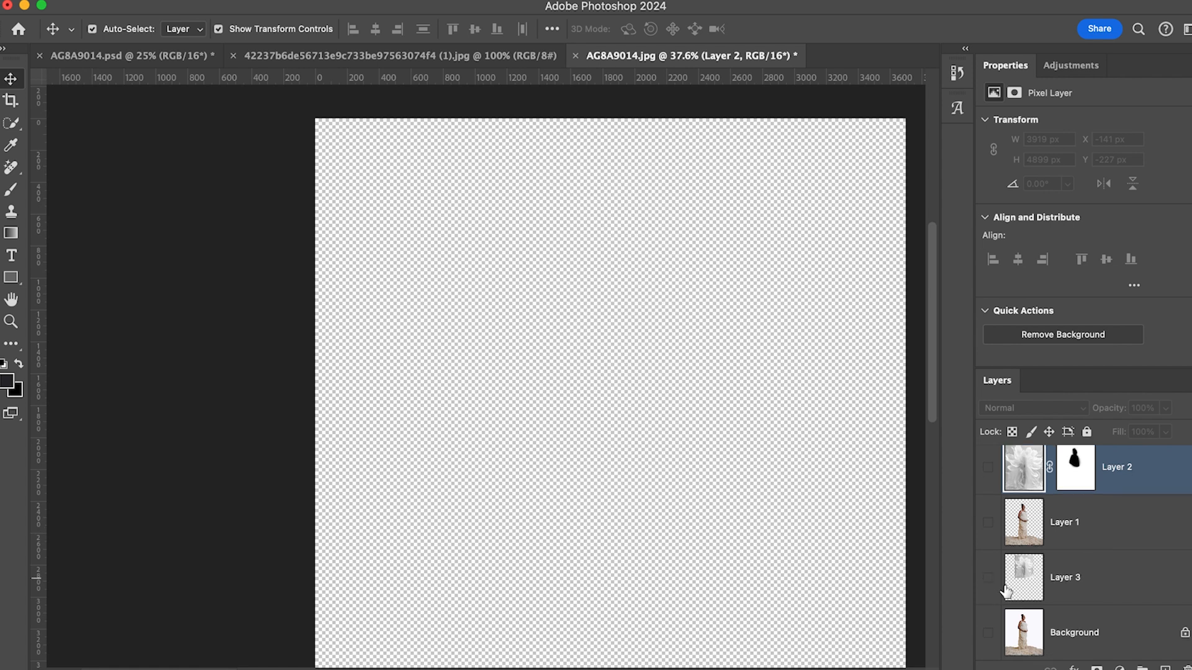
{"action": "left_click", "coordinate": [988, 577]}
{"action": "left_click", "coordinate": [988, 633]}
{"action": "left_click", "coordinate": [988, 522]}
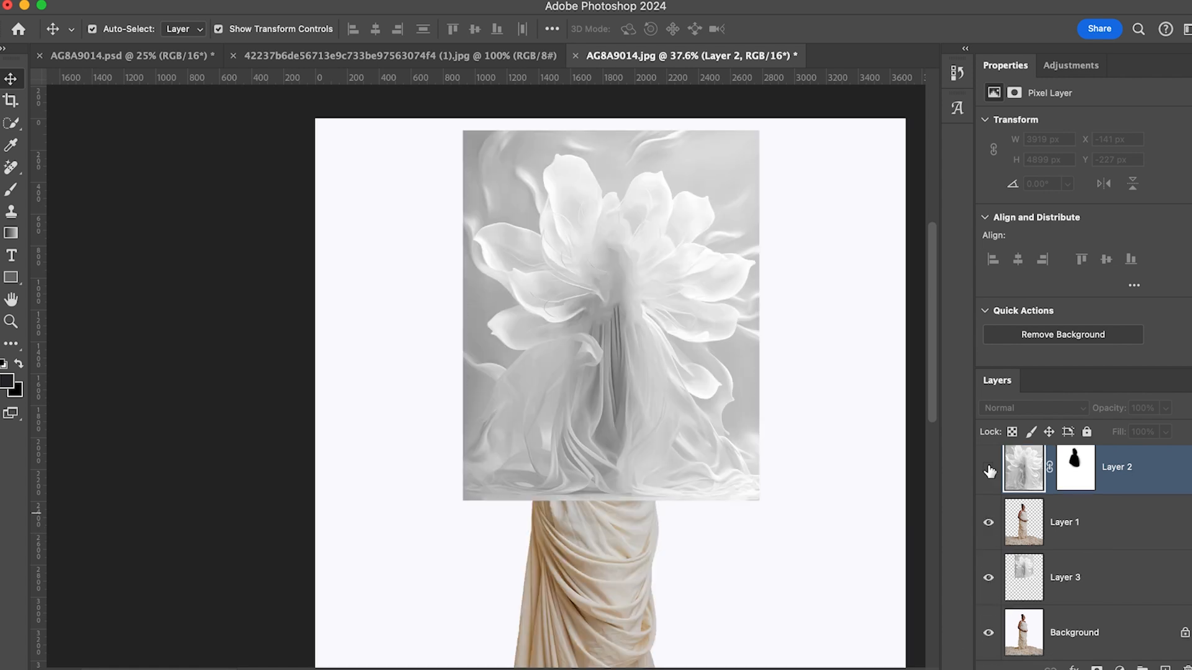
{"action": "left_click", "coordinate": [989, 467]}
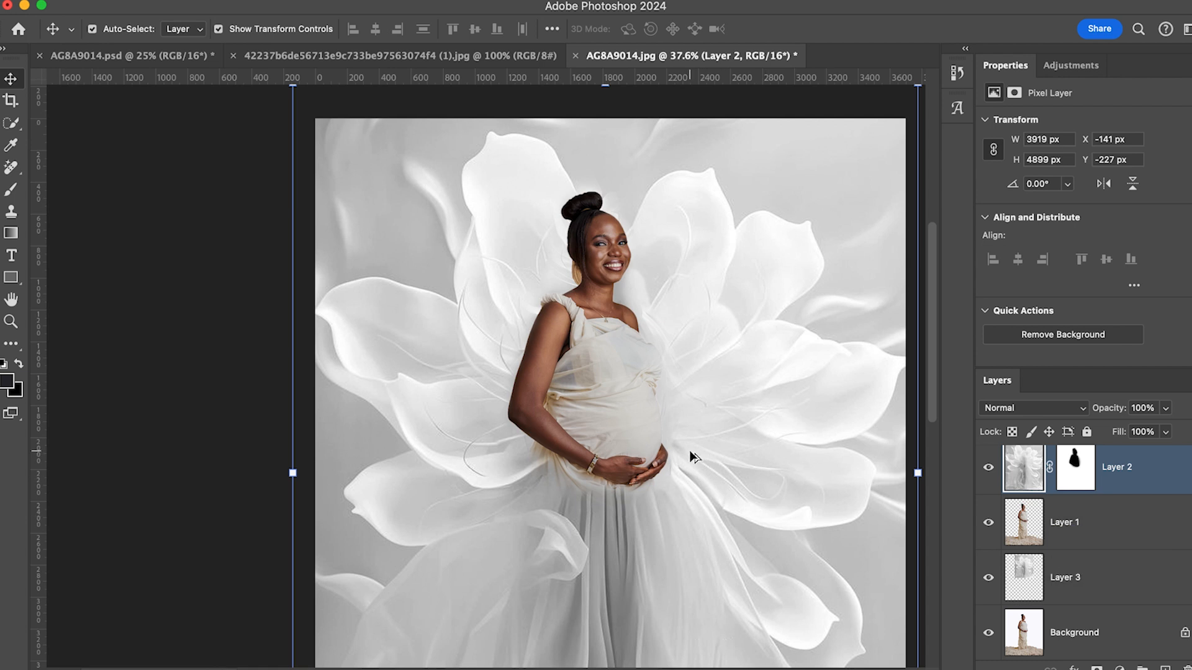
Stamp all visible layers into a new merged layer above the masked flower layer.
{"action": "scroll", "coordinate": [691, 474], "scroll_direction": "down", "scroll_amount": 3}
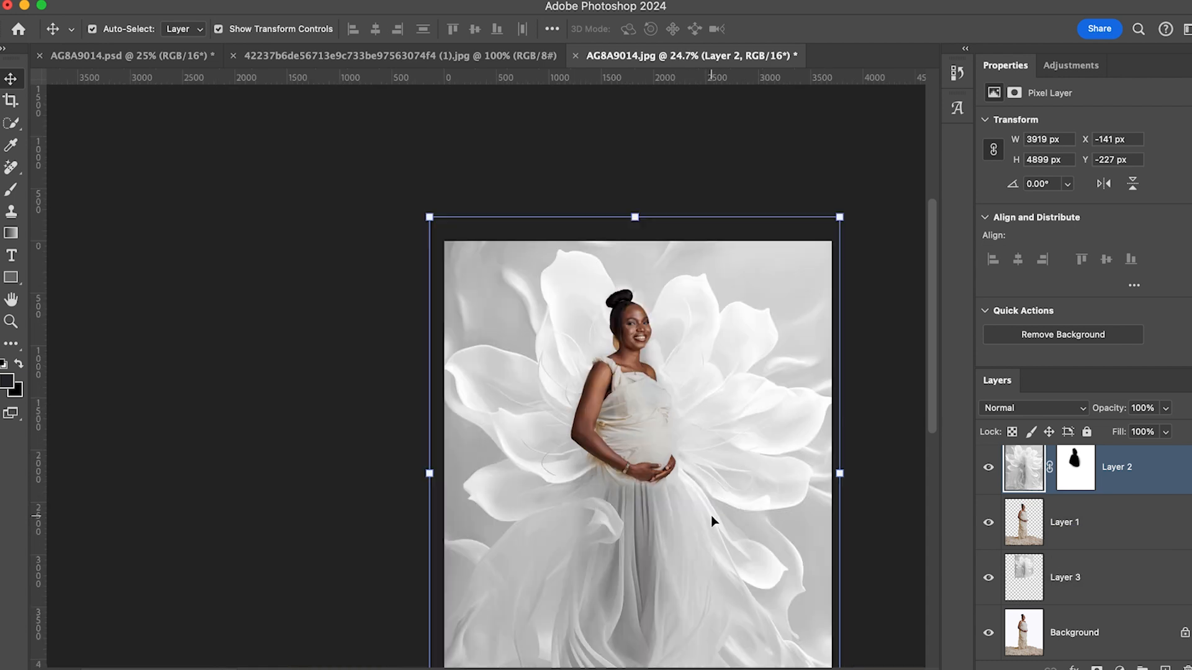
{"action": "scroll", "coordinate": [710, 515], "scroll_direction": "down", "scroll_amount": 2}
{"action": "scroll", "coordinate": [1135, 503], "scroll_direction": "up", "scroll_amount": 1}
{"action": "left_click", "coordinate": [1130, 482]}
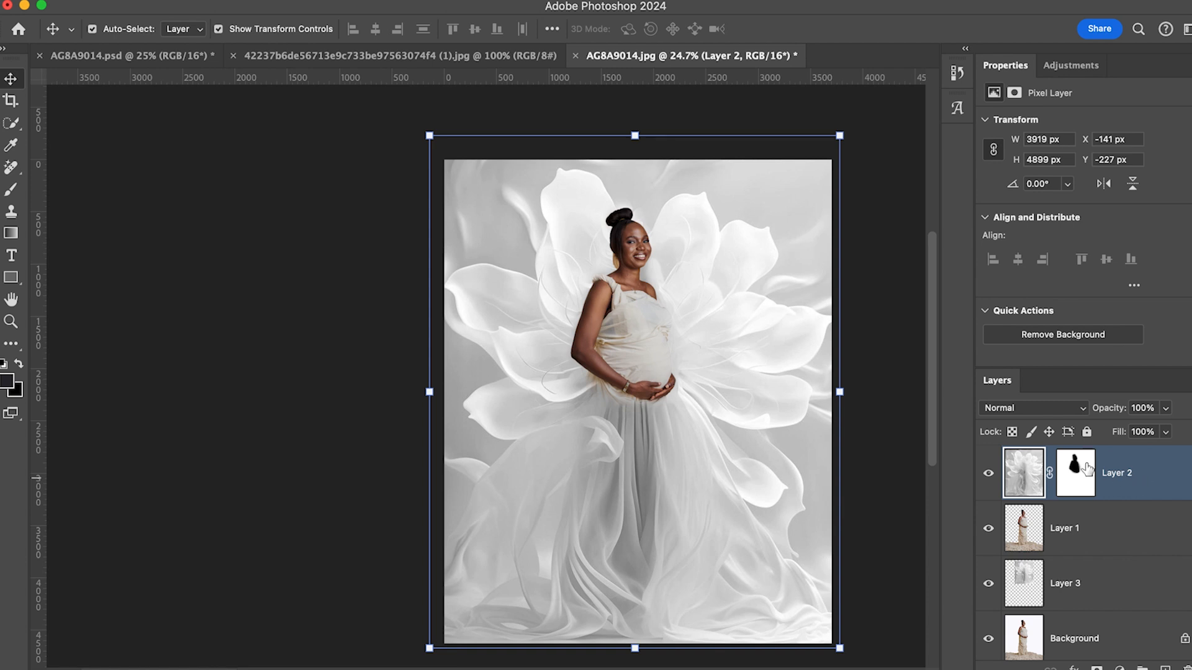
{"action": "key", "text": "super+alt+shift+e"}
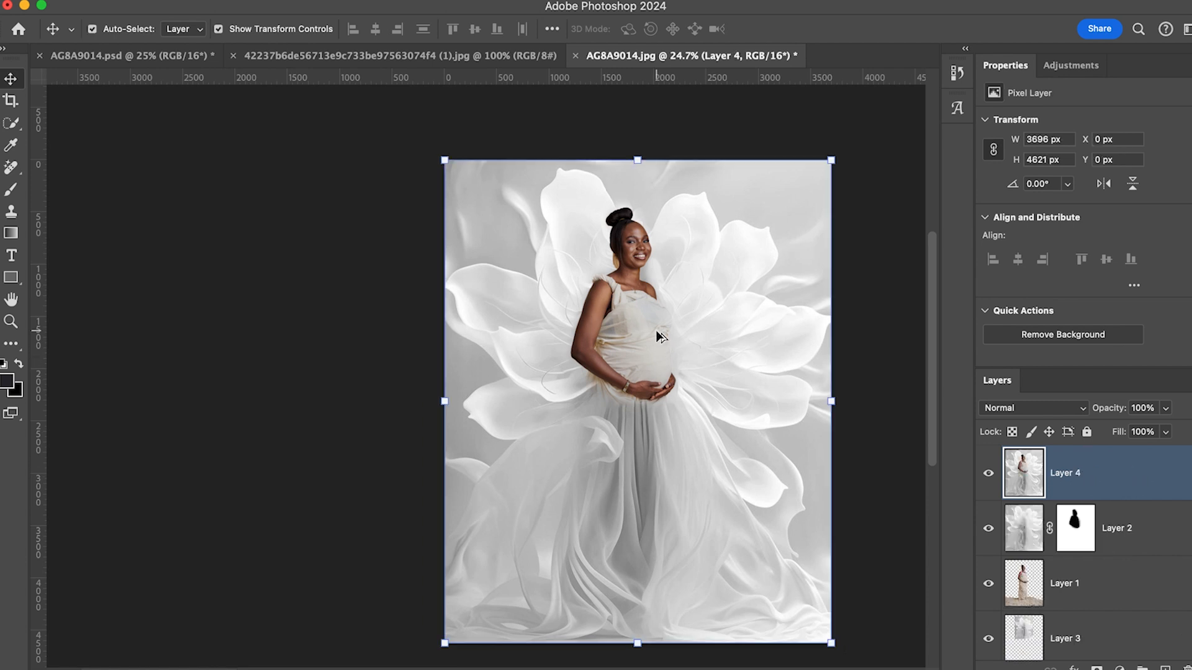
Add a Selective Color adjustment layer above the merged layer and choose Whites as its color range.
{"action": "scroll", "coordinate": [660, 335], "scroll_direction": "up", "scroll_amount": 5}
{"action": "scroll", "coordinate": [621, 307], "scroll_direction": "up", "scroll_amount": 3}
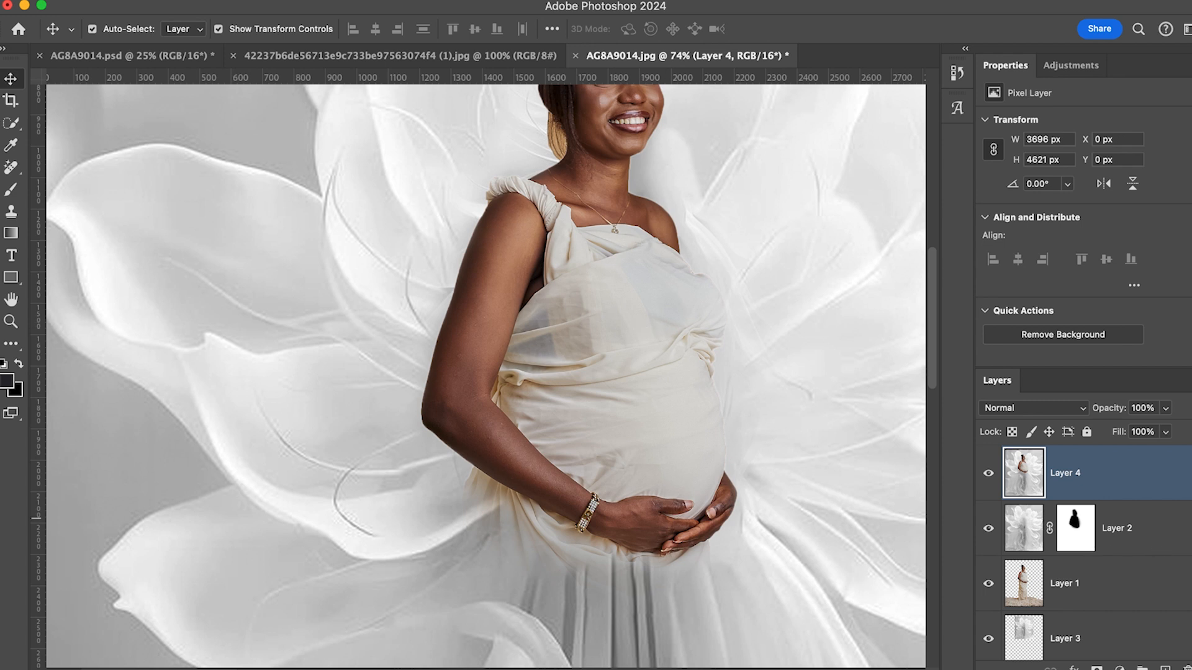
{"action": "left_click", "coordinate": [1120, 668]}
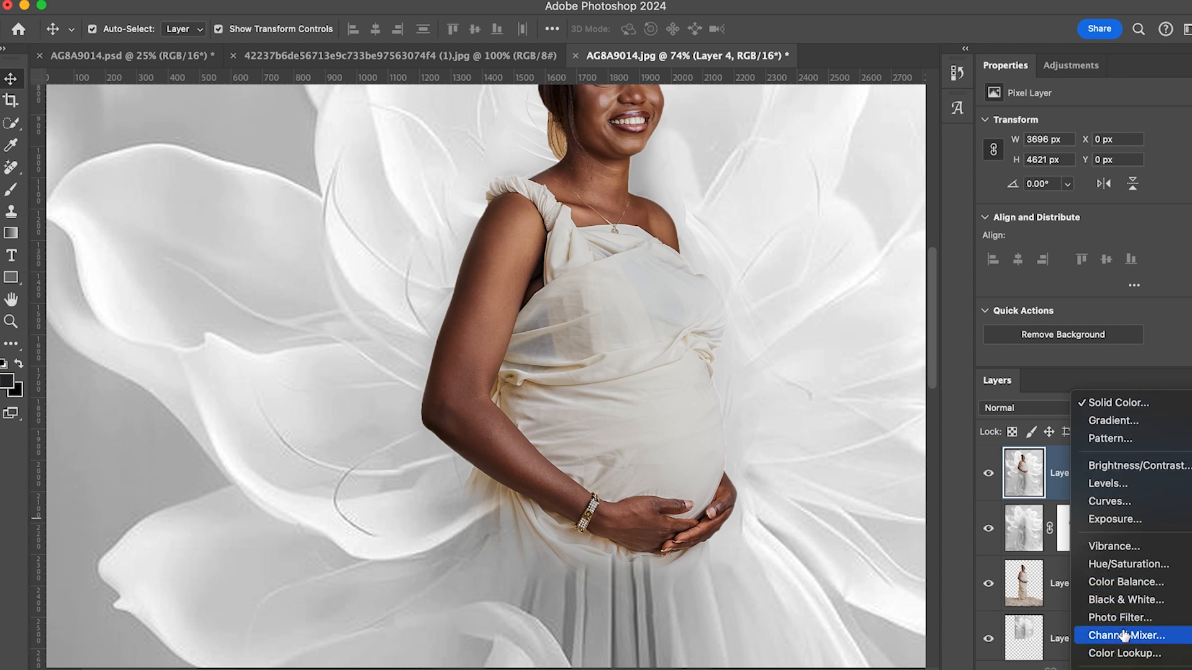
{"action": "scroll", "coordinate": [1129, 551], "scroll_direction": "down", "scroll_amount": 2}
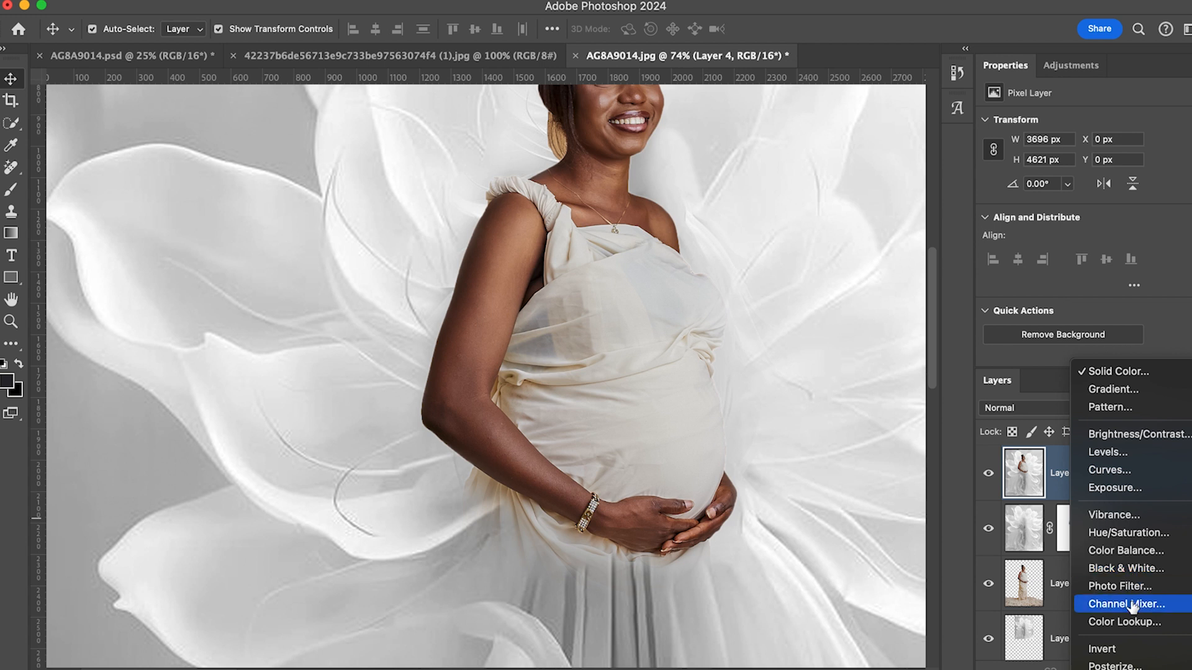
{"action": "left_click", "coordinate": [1124, 669]}
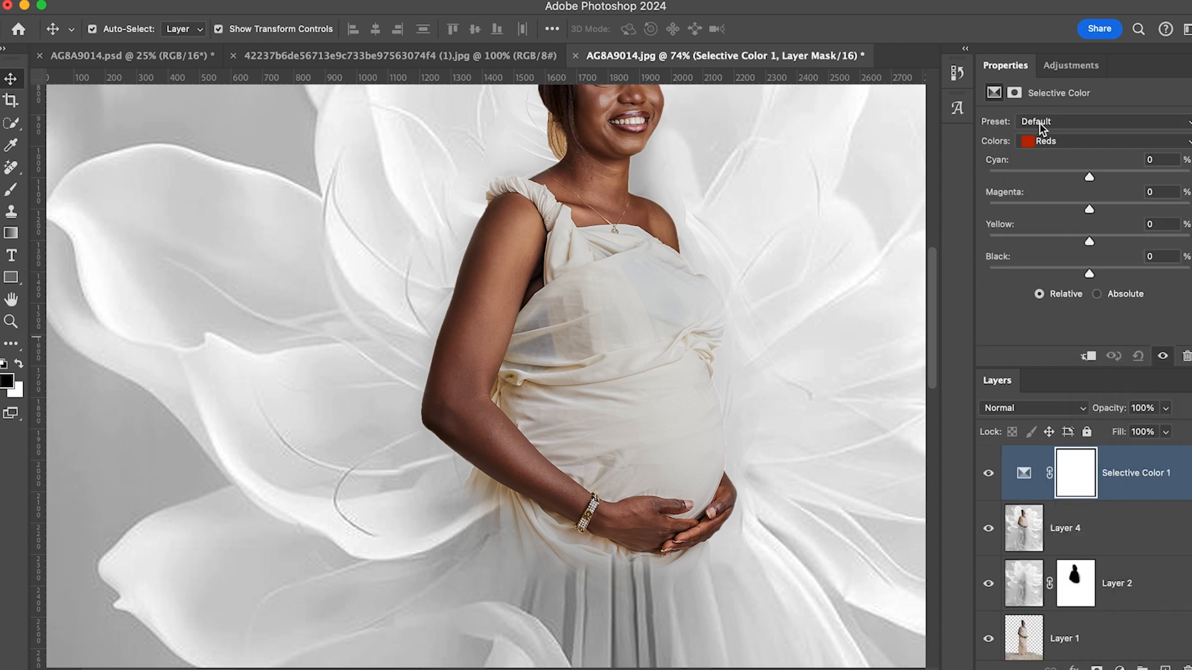
{"action": "left_click", "coordinate": [1069, 141]}
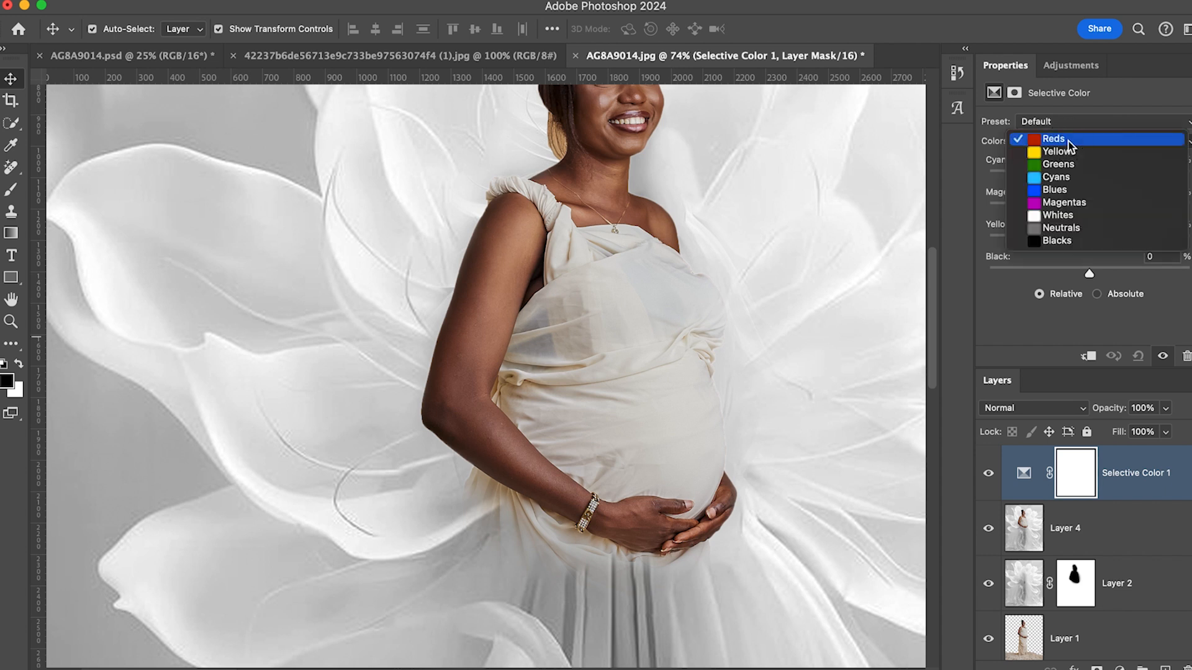
{"action": "left_click", "coordinate": [1051, 214]}
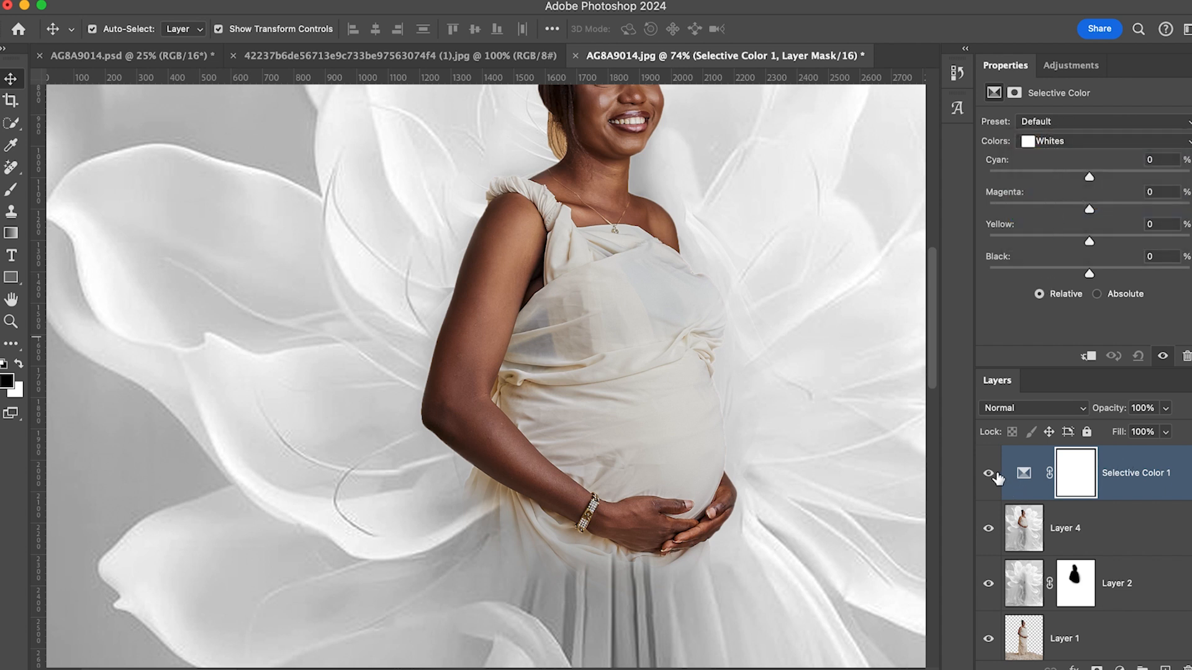
Compare the image with the Selective Color layer hidden and shown, and try the Color Dodge blend mode on it.
{"action": "key", "text": "x"}
{"action": "left_click", "coordinate": [989, 474]}
{"action": "left_click", "coordinate": [989, 474]}
{"action": "scroll", "coordinate": [991, 476], "scroll_direction": "down", "scroll_amount": 1}
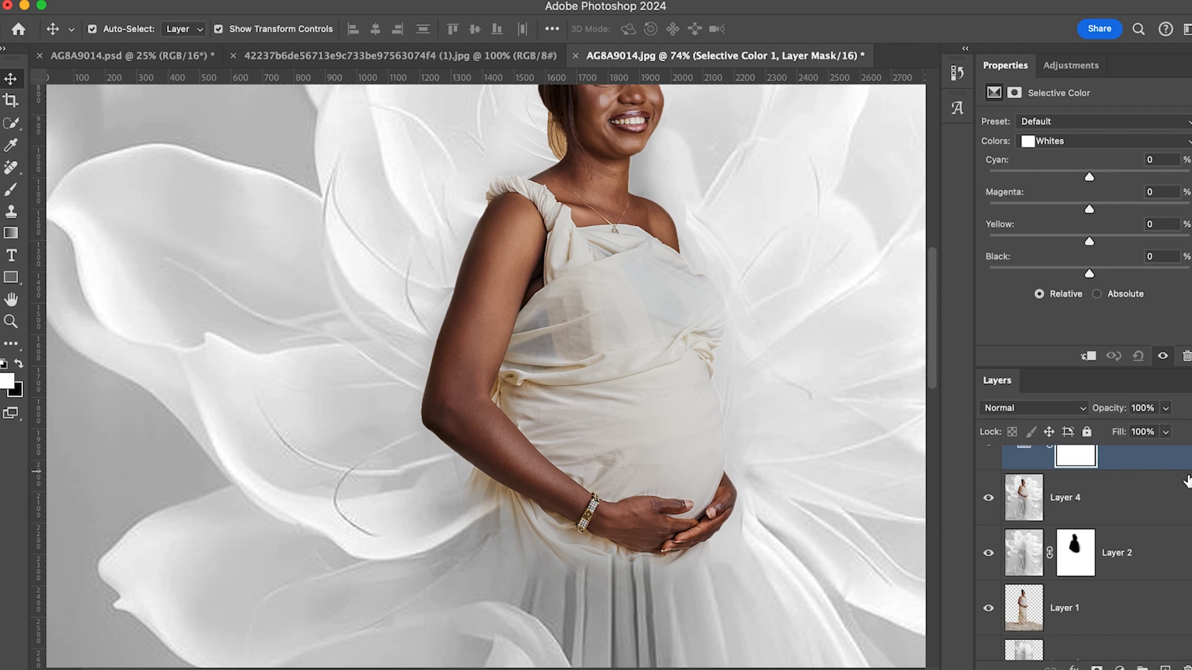
{"action": "scroll", "coordinate": [1187, 481], "scroll_direction": "up", "scroll_amount": 1}
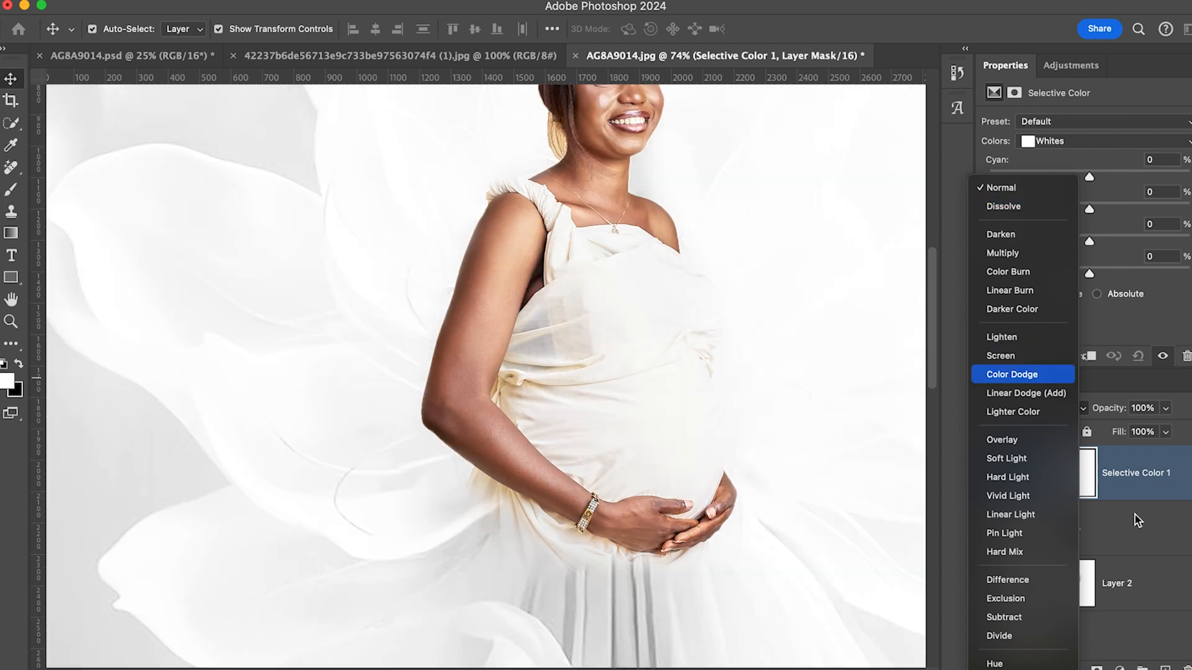
{"action": "left_click", "coordinate": [1012, 374]}
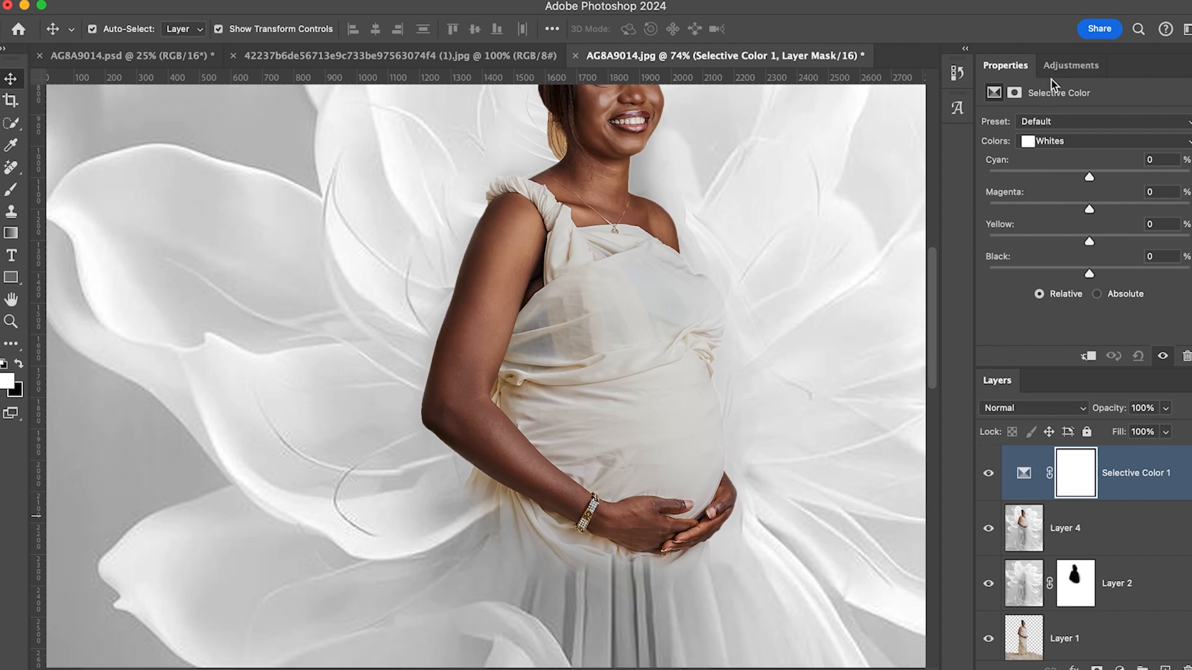
Try desaturating the whole image with a Hue/Saturation adjustment layer at Saturation -100, then restore its saturation to 0.
{"action": "left_click", "coordinate": [1058, 67]}
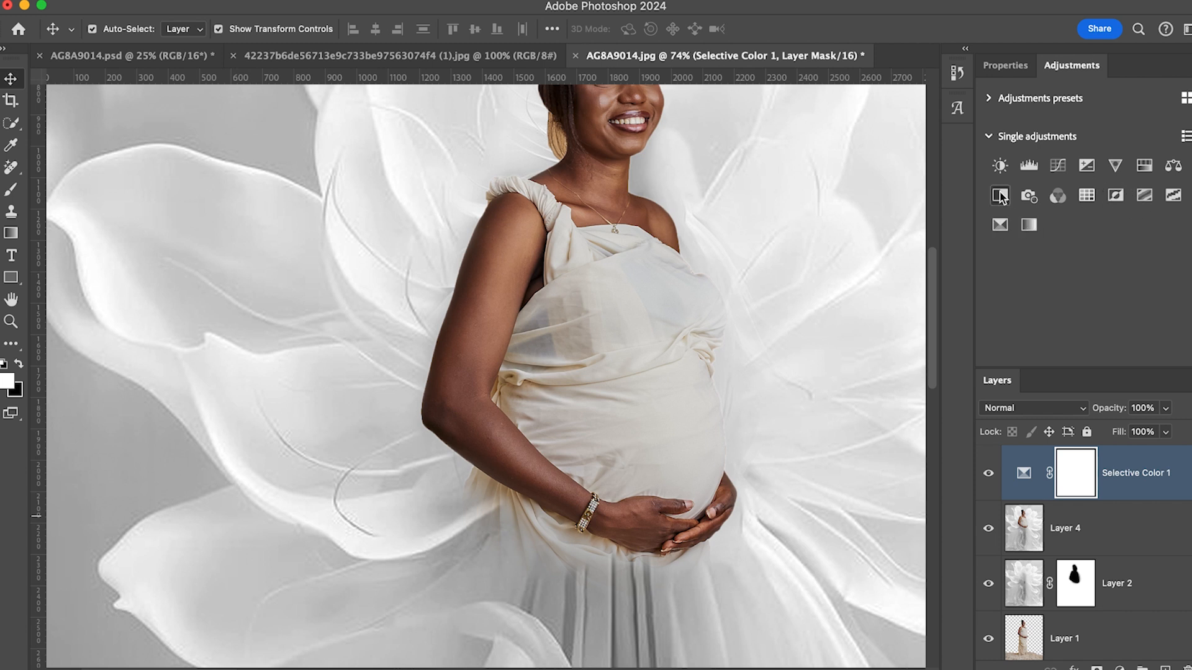
{"action": "left_click", "coordinate": [1144, 166]}
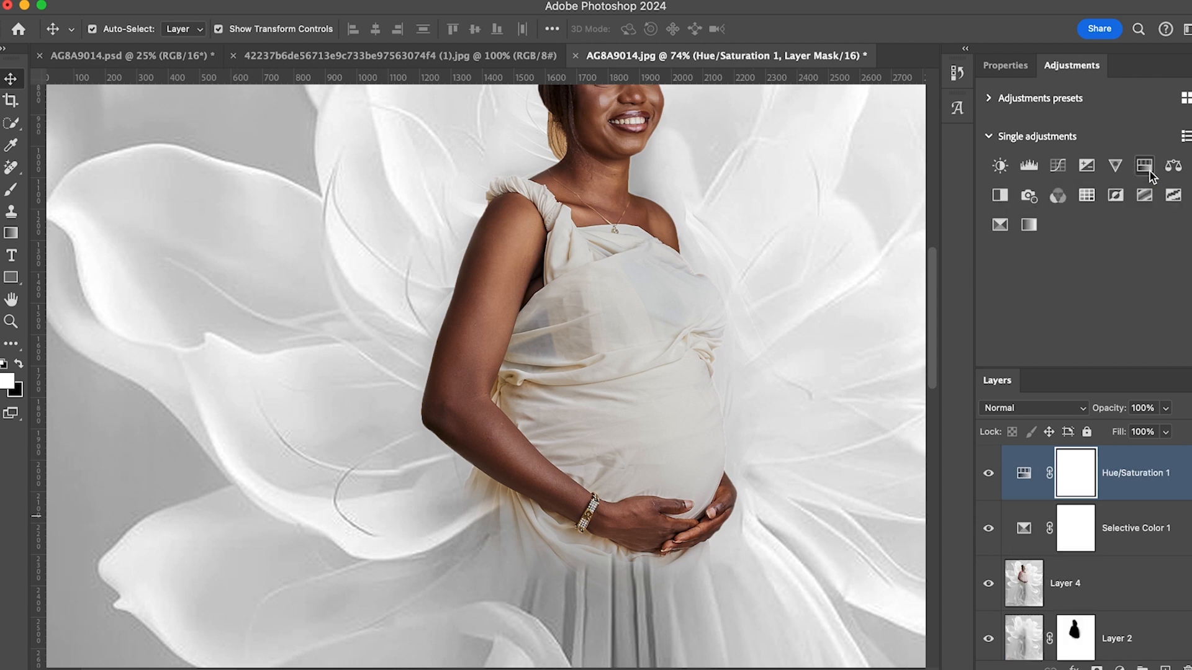
{"action": "left_click_drag", "start_coordinate": [1090, 221], "coordinate": [917, 226]}
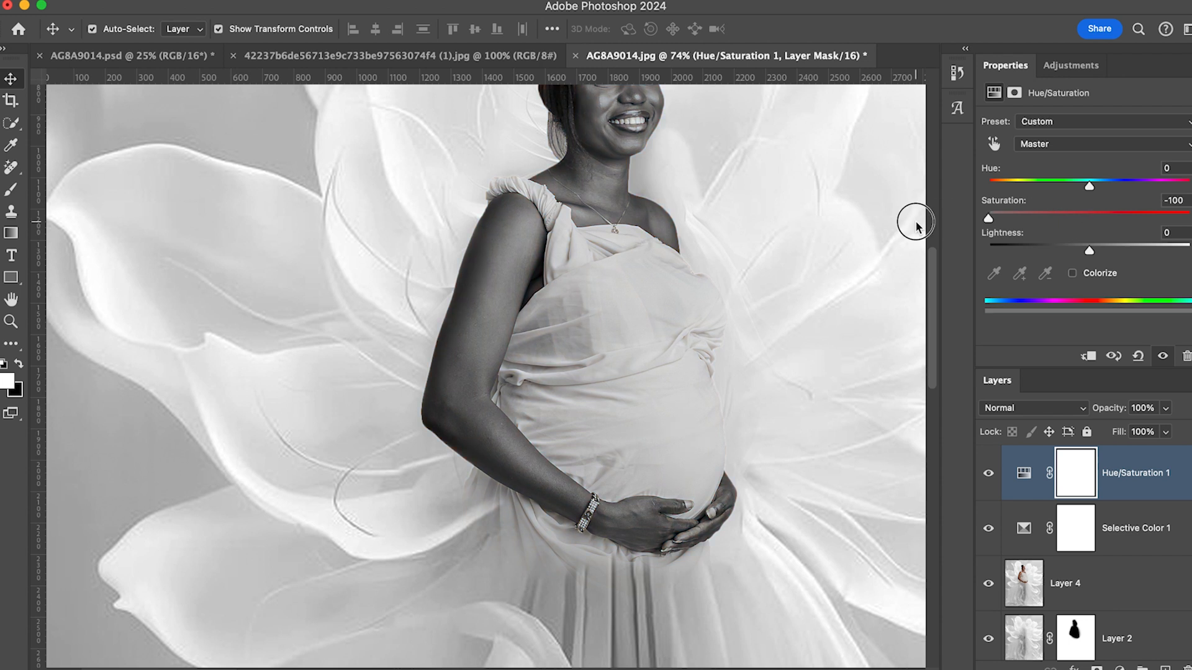
{"action": "double_click", "coordinate": [988, 219]}
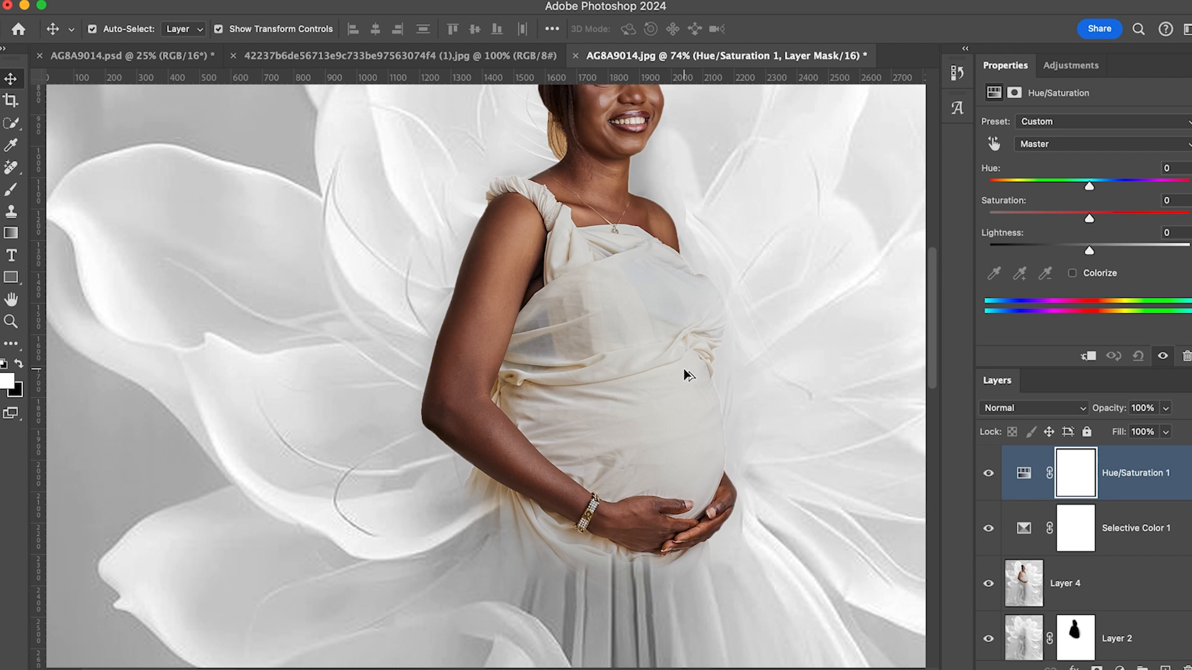
{"action": "scroll", "coordinate": [687, 375], "scroll_direction": "down", "scroll_amount": 10}
{"action": "scroll", "coordinate": [687, 375], "scroll_direction": "up", "scroll_amount": 5}
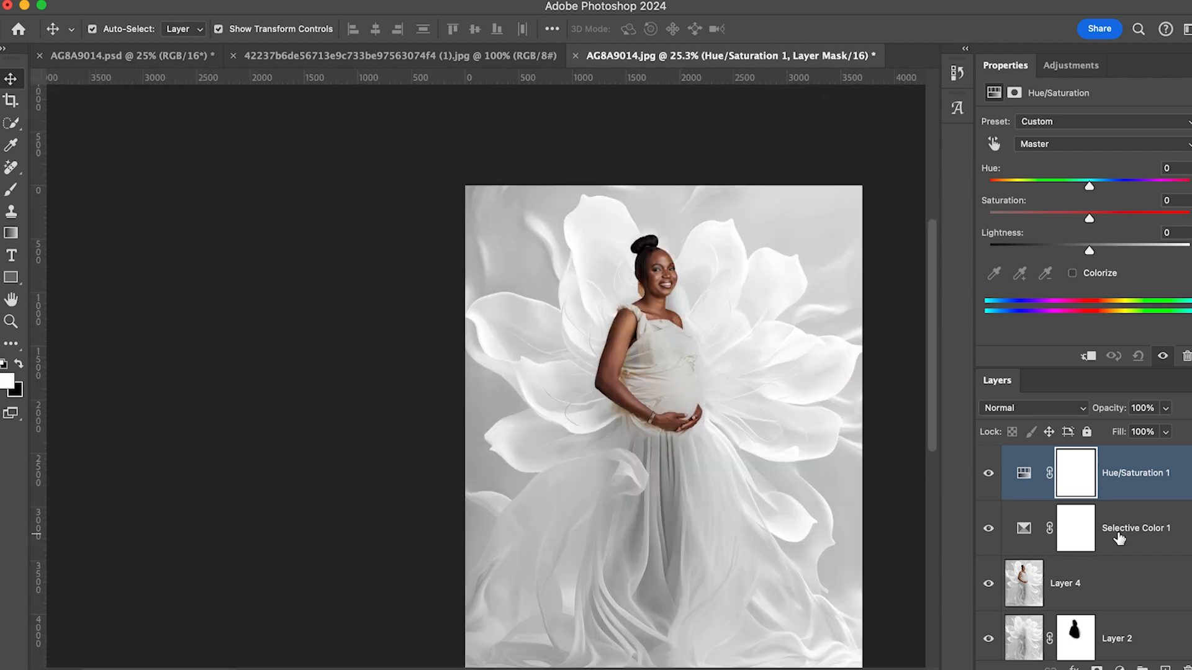
Delete the Hue/Saturation and Selective Color adjustment layers above Layer 4.
{"action": "left_click", "coordinate": [1128, 486]}
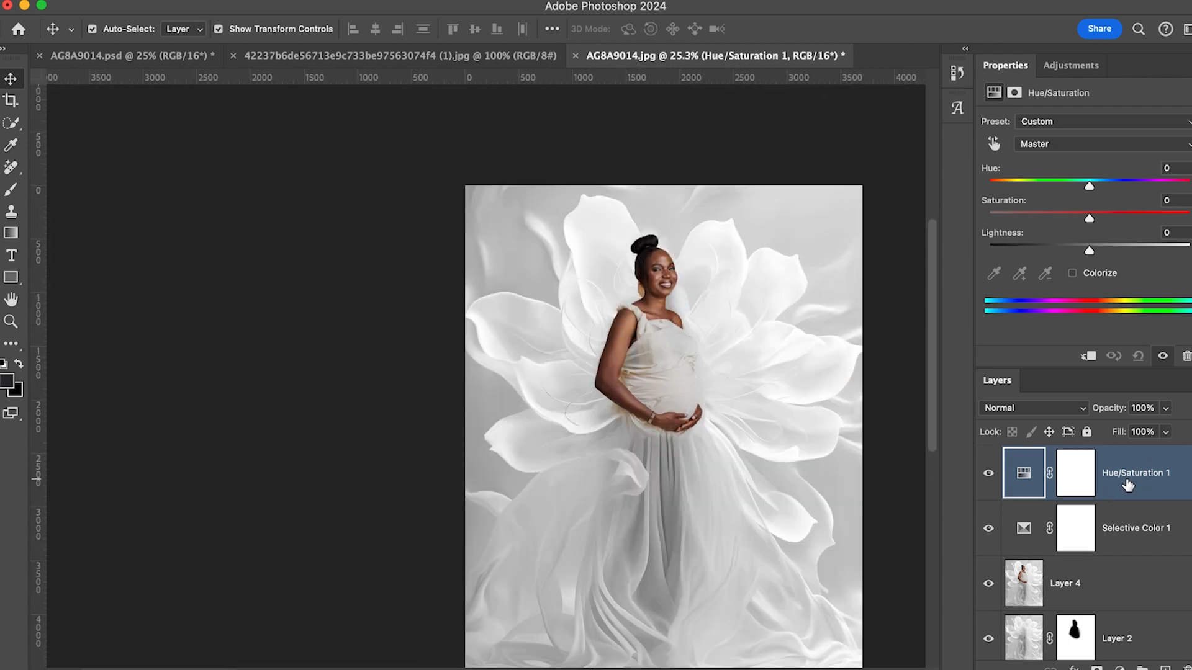
{"action": "key", "text": "Delete"}
{"action": "key", "text": "Delete"}
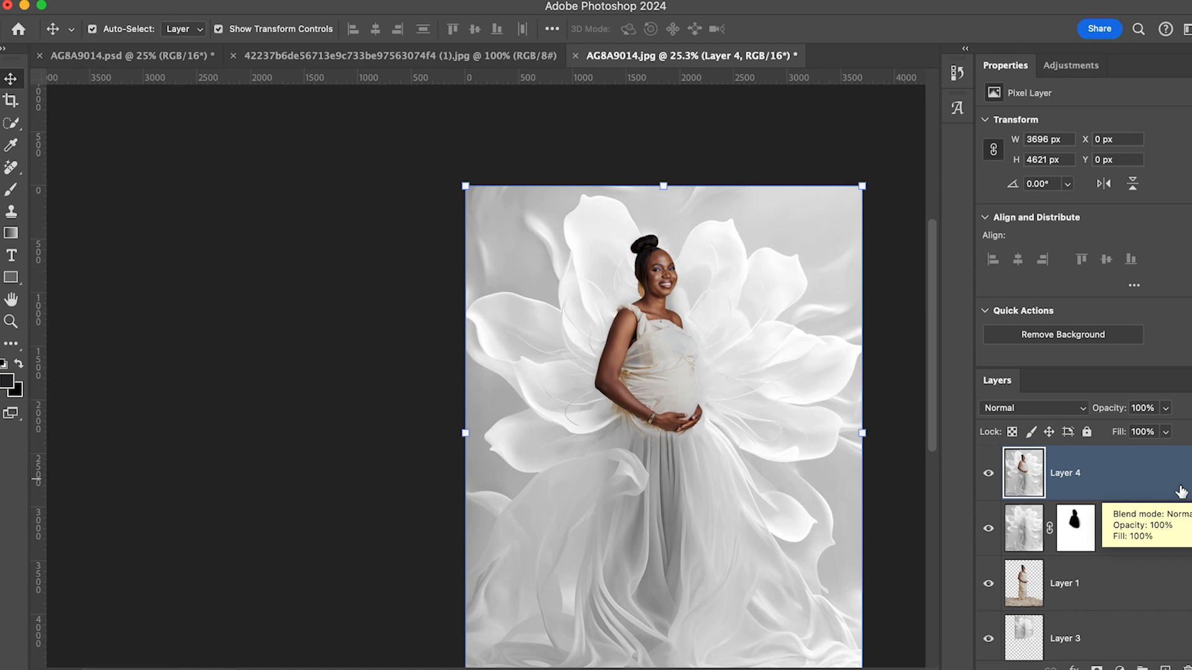
Try a fresh Hue/Saturation layer at Saturation -100 above Layer 4, then reset and delete it.
{"action": "left_click", "coordinate": [1079, 66]}
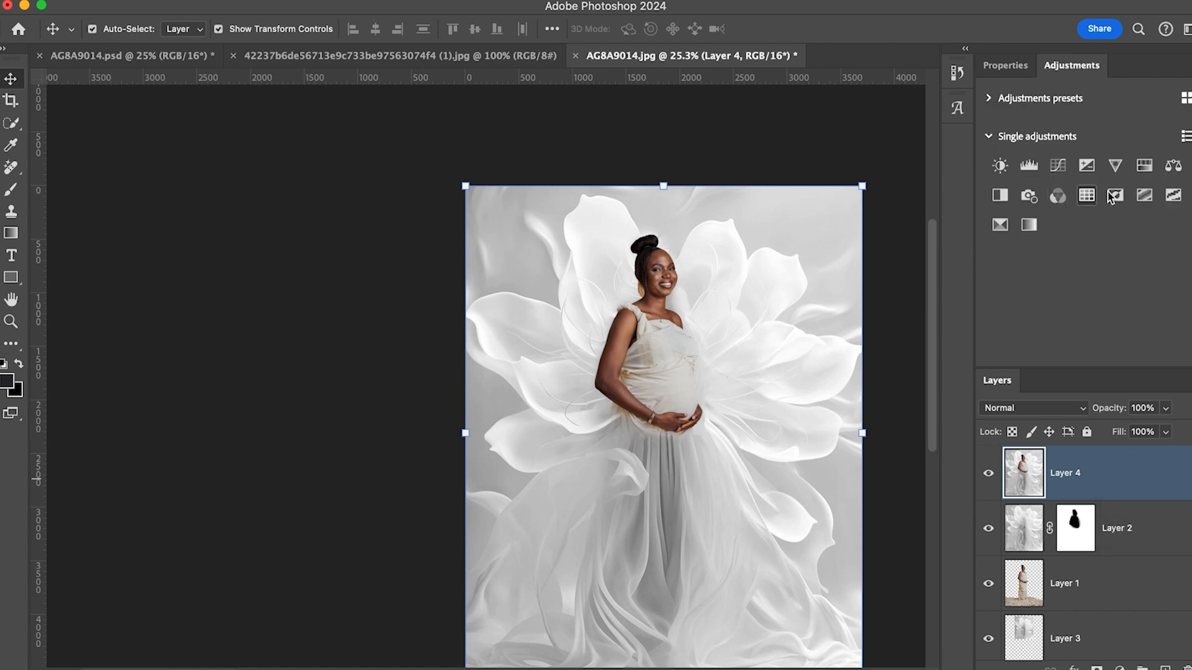
{"action": "left_click", "coordinate": [1145, 166]}
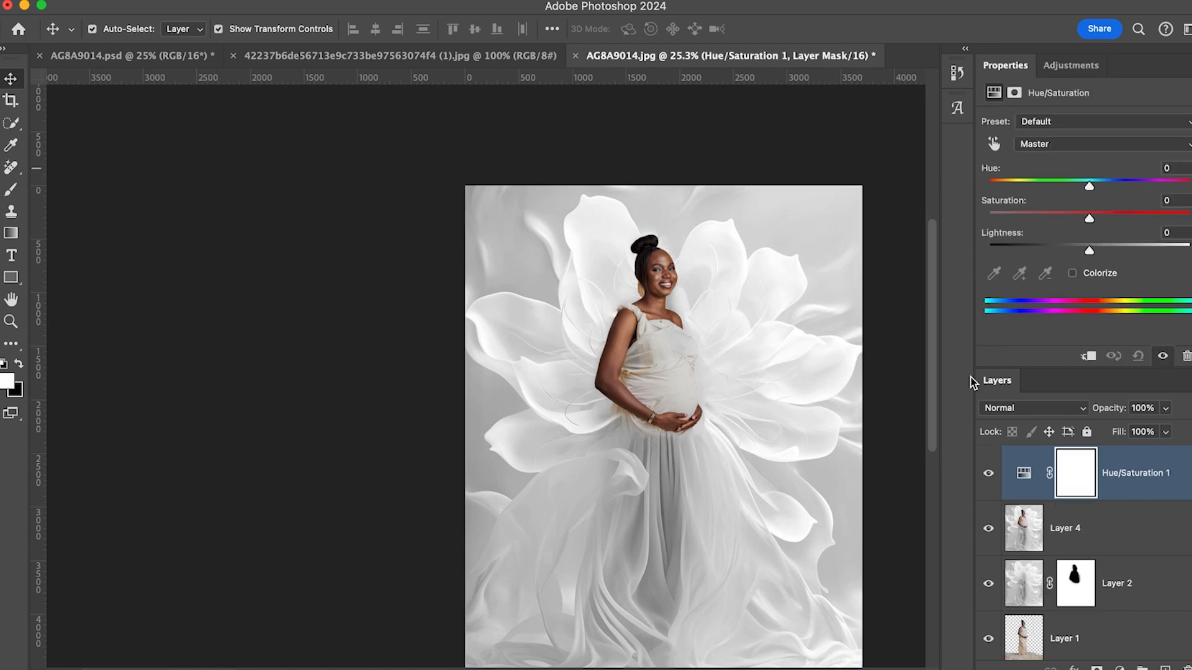
{"action": "left_click_drag", "start_coordinate": [1087, 221], "coordinate": [936, 228]}
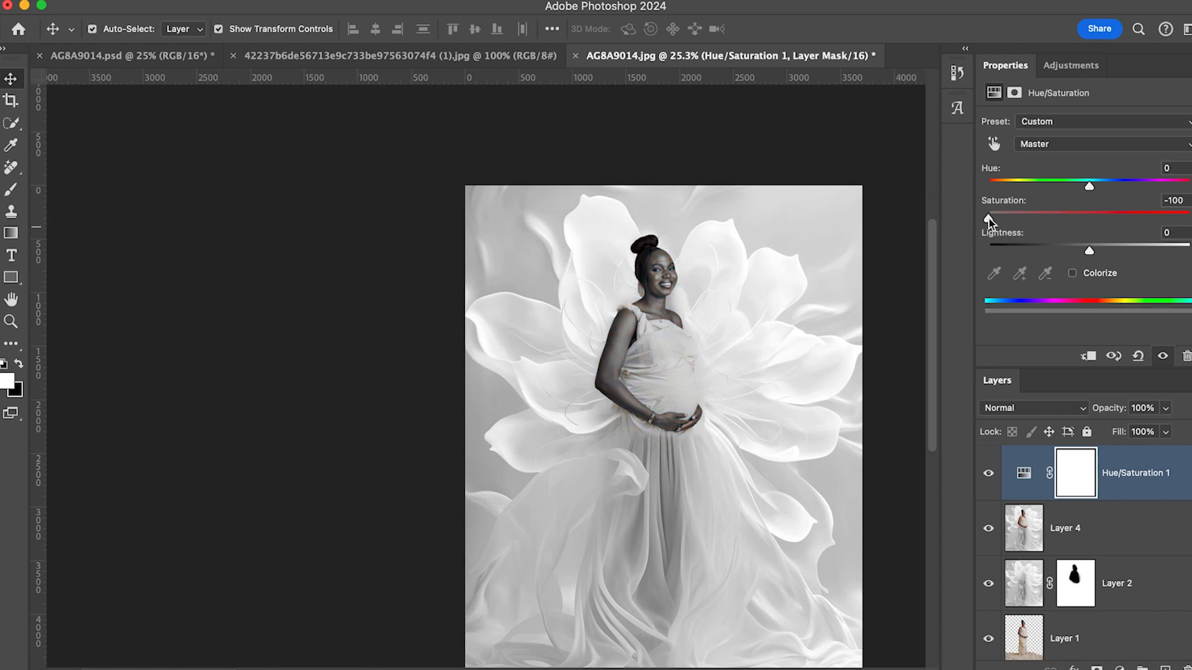
{"action": "left_click_drag", "start_coordinate": [989, 219], "coordinate": [1088, 219]}
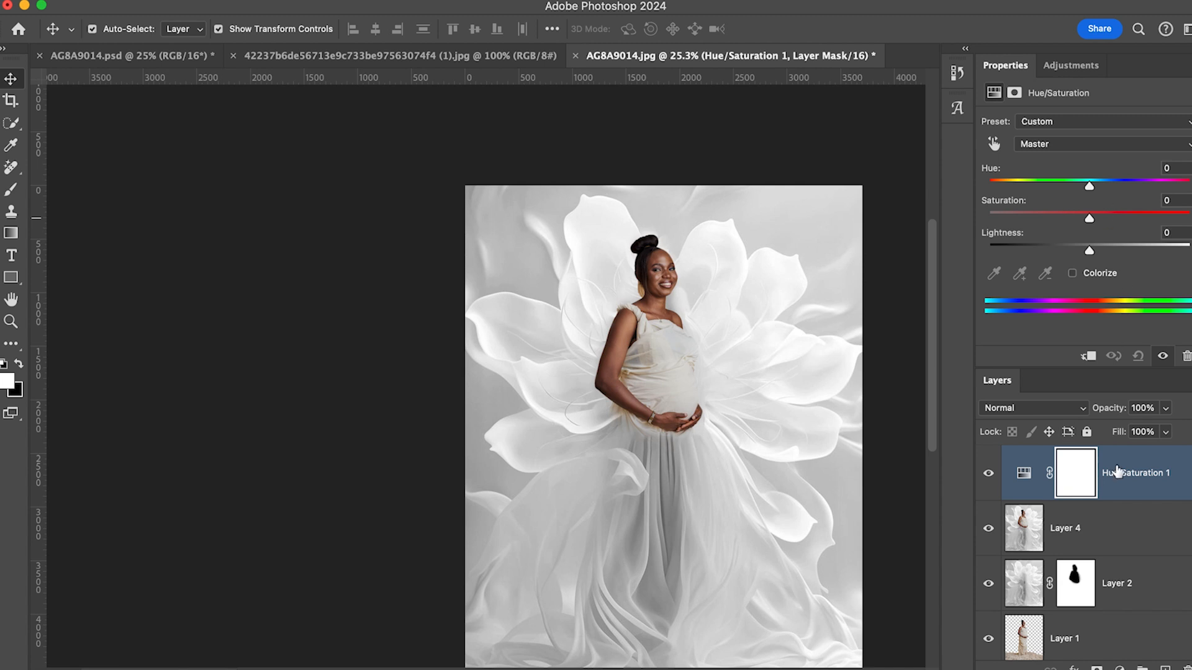
{"action": "key", "text": "Delete"}
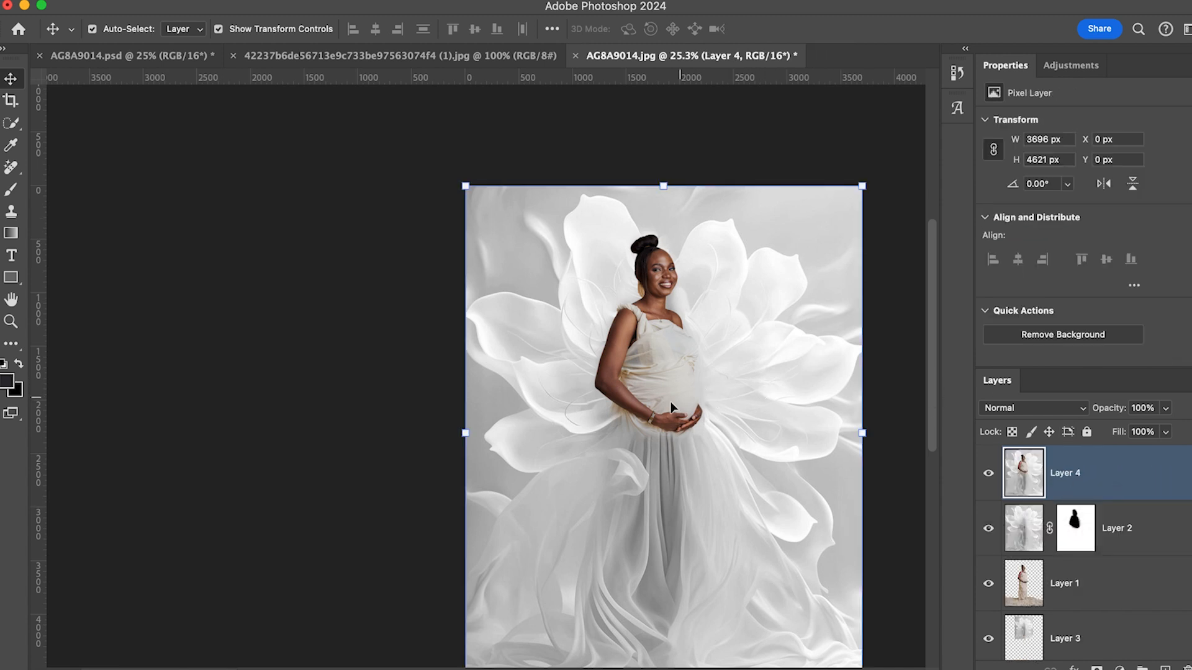
Add a Hue/Saturation adjustment layer above Layer 4 with Saturation -100 and Lightness +8.
{"action": "left_click", "coordinate": [4, 363]}
{"action": "key", "text": "x"}
{"action": "scroll", "coordinate": [670, 387], "scroll_direction": "up", "scroll_amount": 10}
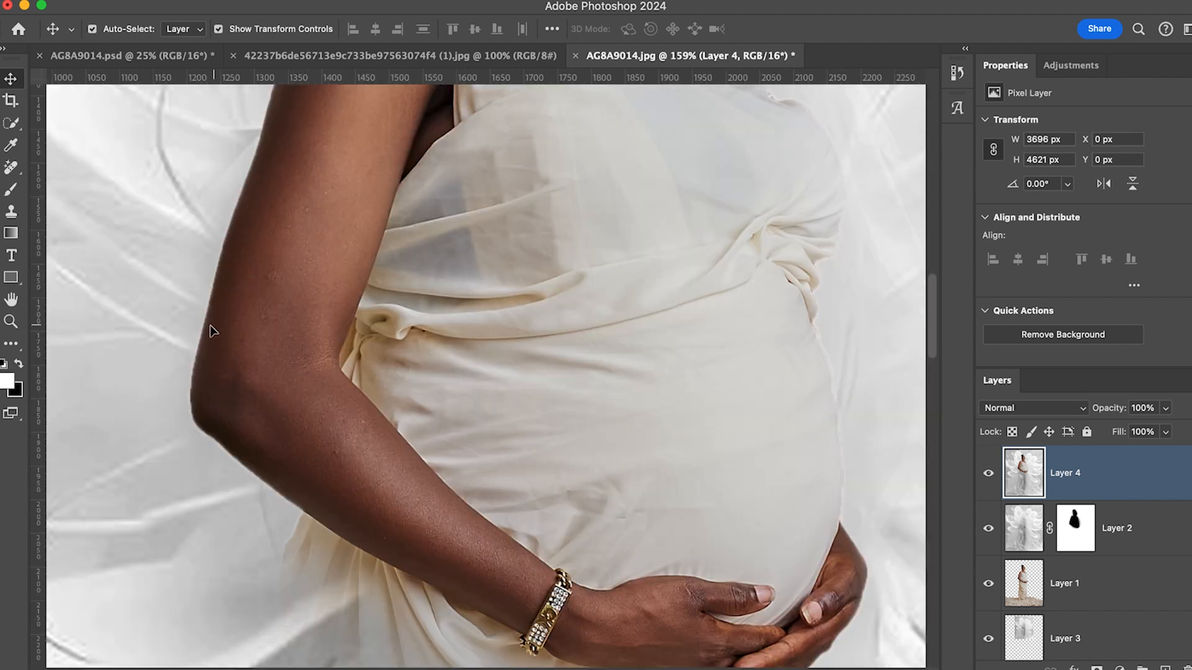
{"action": "scroll", "coordinate": [740, 352], "scroll_direction": "down", "scroll_amount": 5}
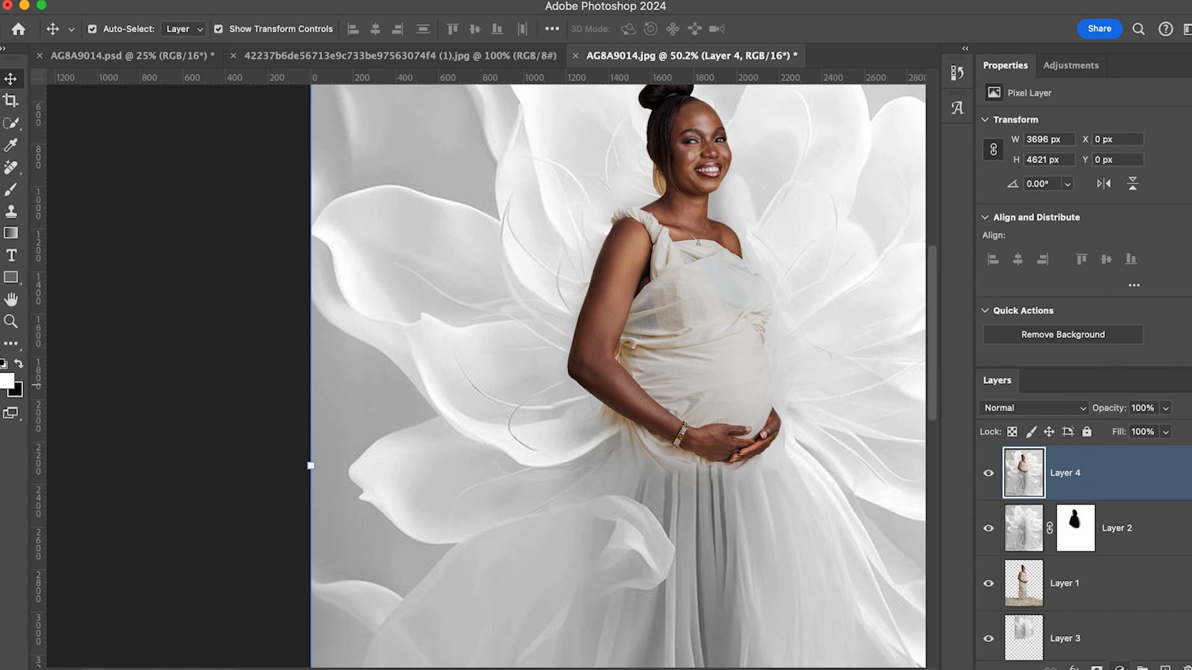
{"action": "left_click", "coordinate": [1116, 668]}
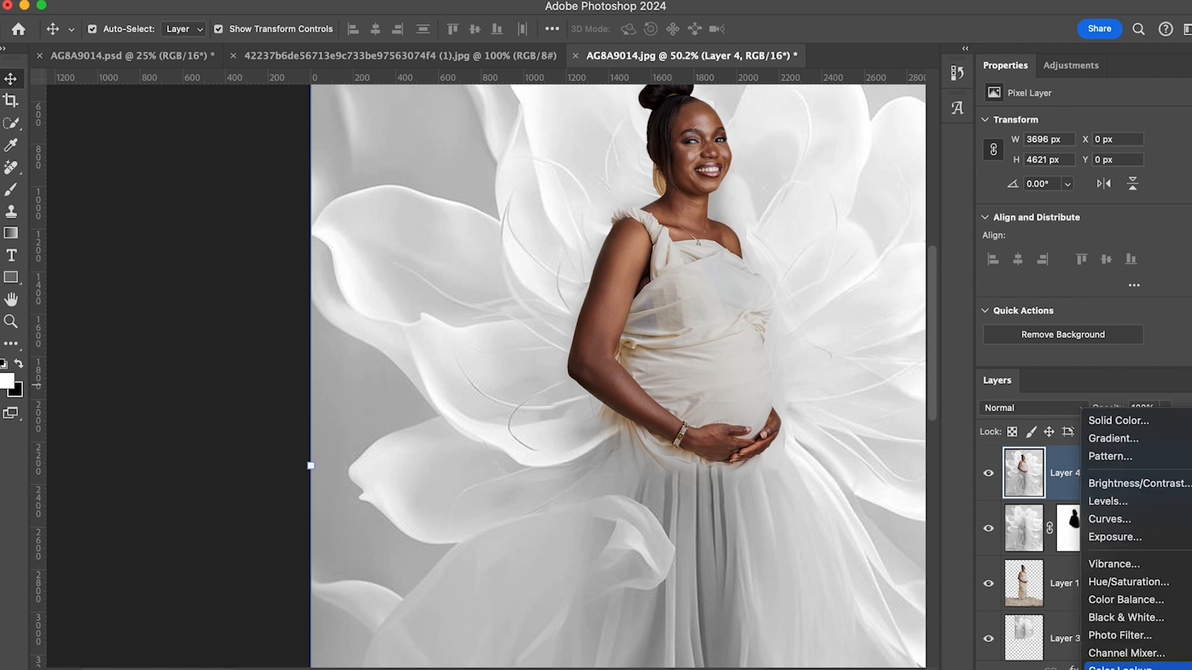
{"action": "left_click", "coordinate": [1129, 582]}
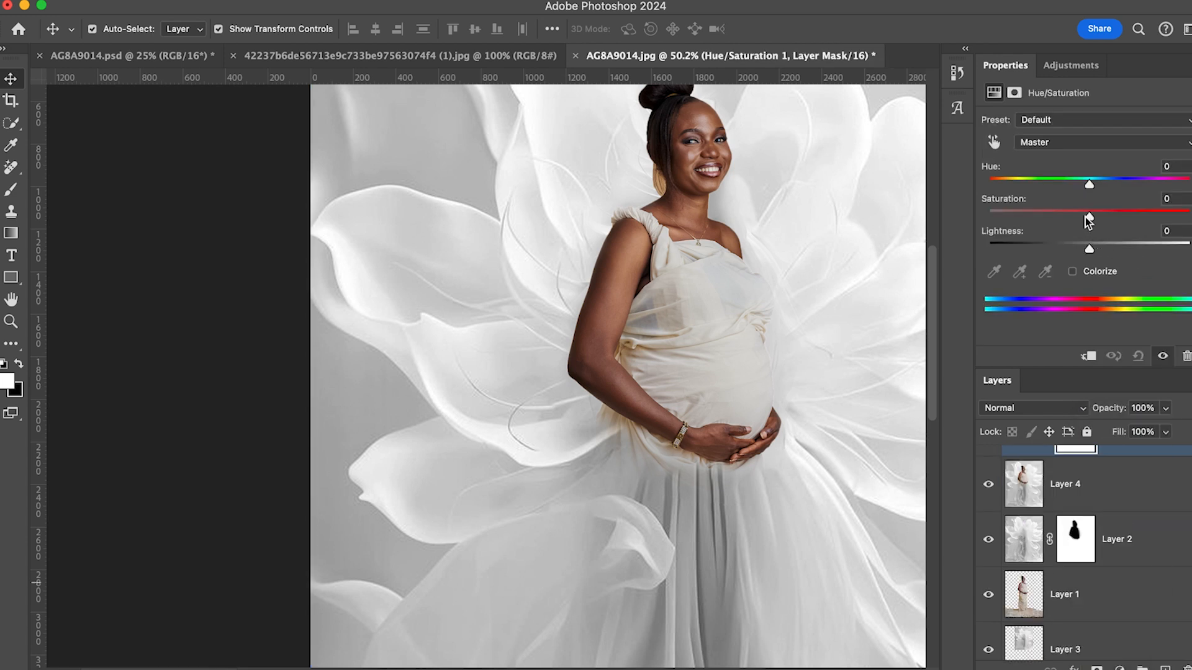
{"action": "left_click_drag", "start_coordinate": [1089, 217], "coordinate": [943, 215]}
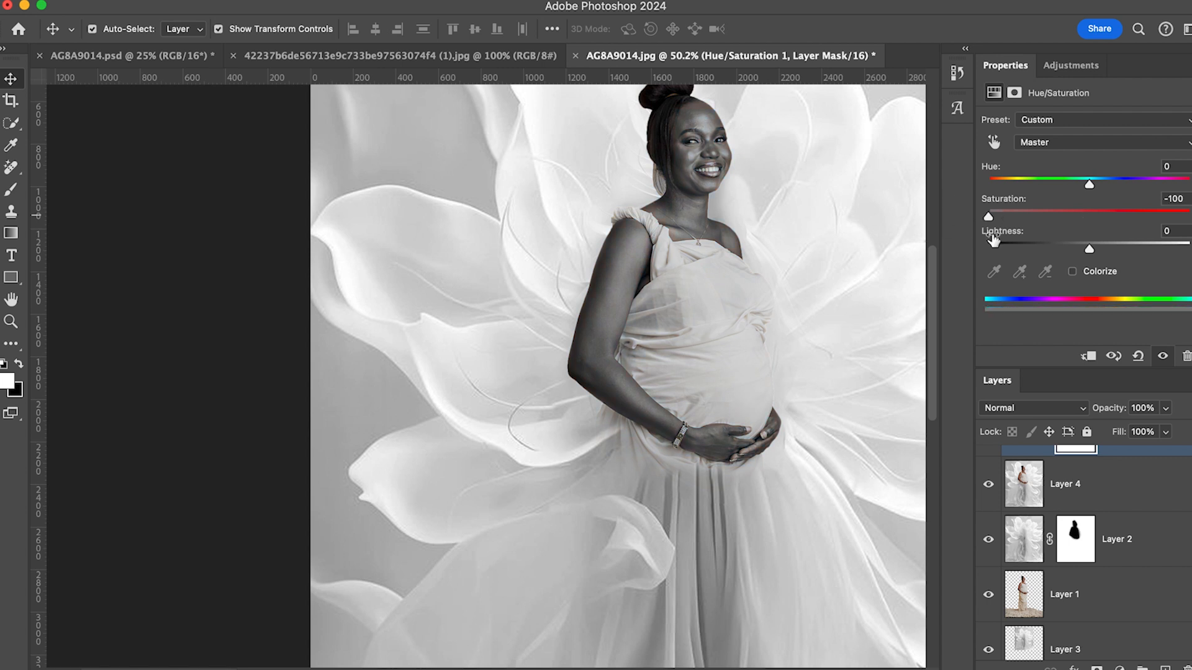
{"action": "left_click_drag", "start_coordinate": [1091, 252], "coordinate": [1101, 251]}
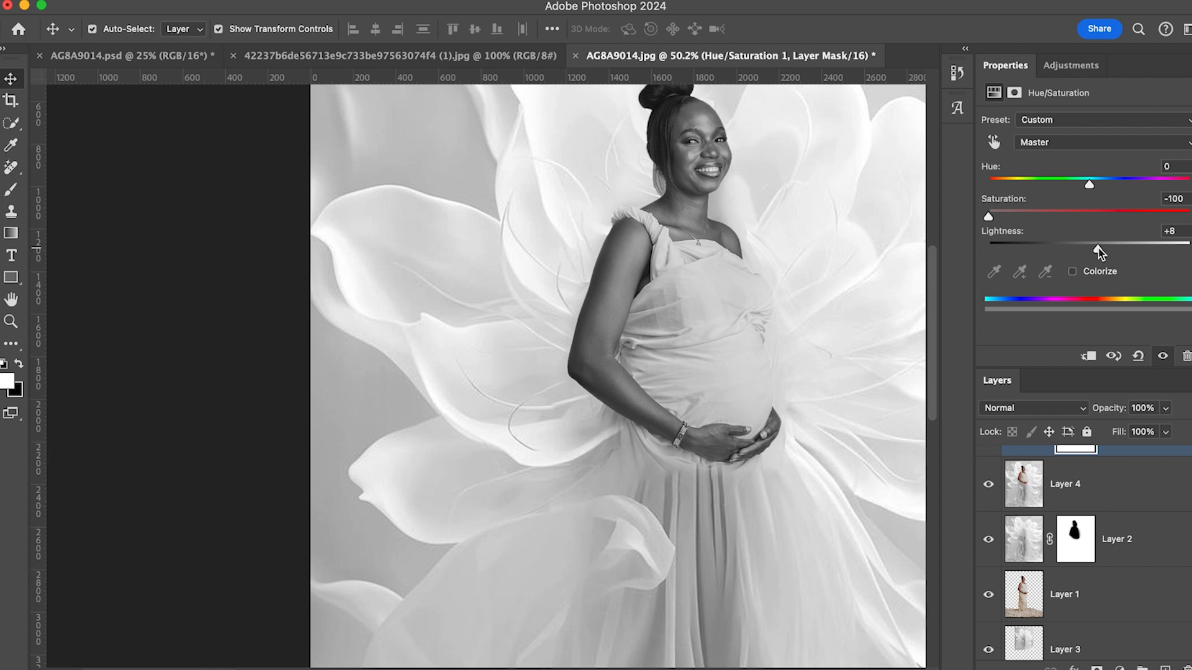
{"action": "scroll", "coordinate": [1114, 503], "scroll_direction": "up", "scroll_amount": 2}
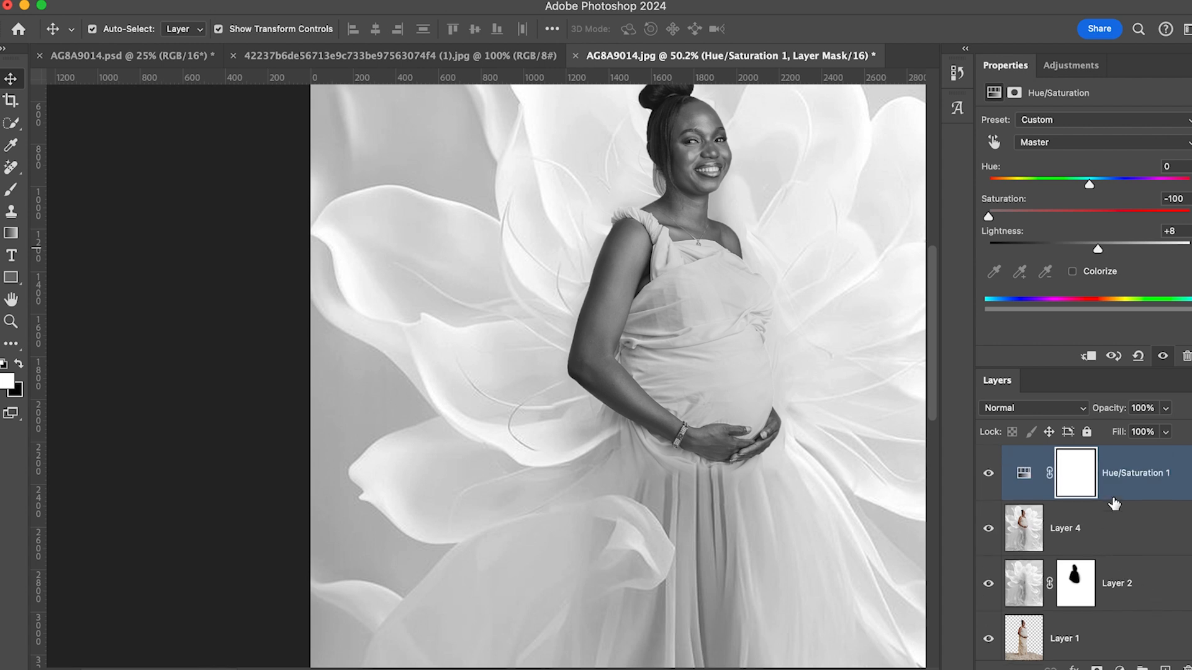
Invert the Hue/Saturation layer's mask to black, undoing the extra vector mask added to it.
{"action": "left_click", "coordinate": [1074, 480]}
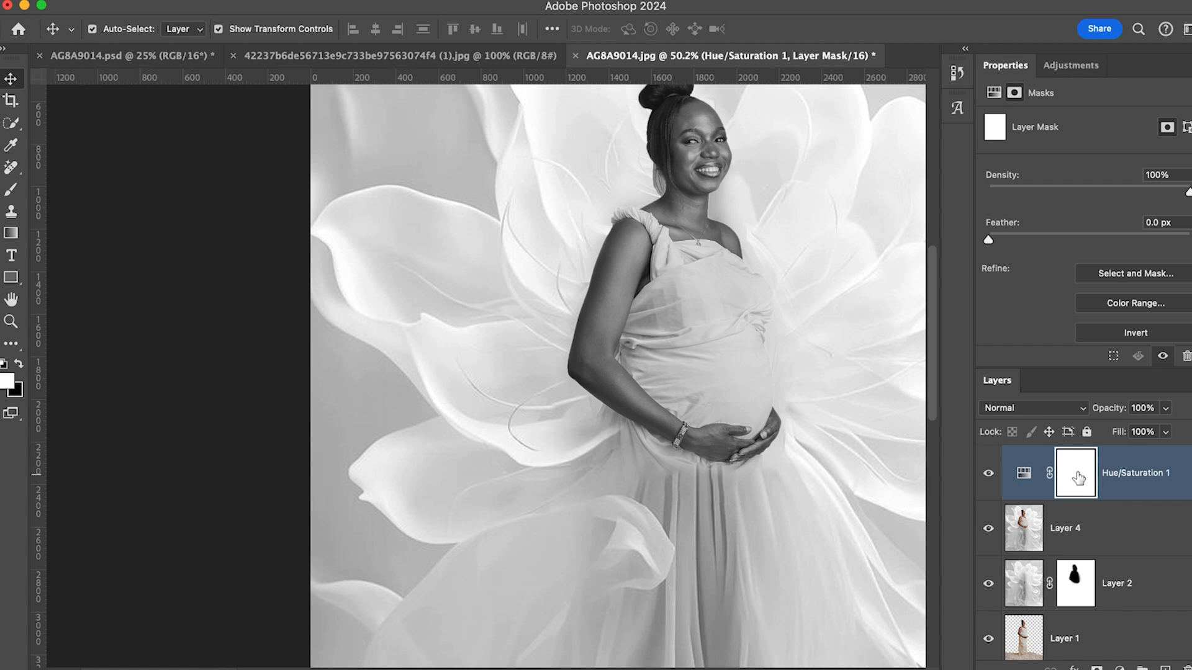
{"action": "scroll", "coordinate": [663, 284], "scroll_direction": "down", "scroll_amount": 1}
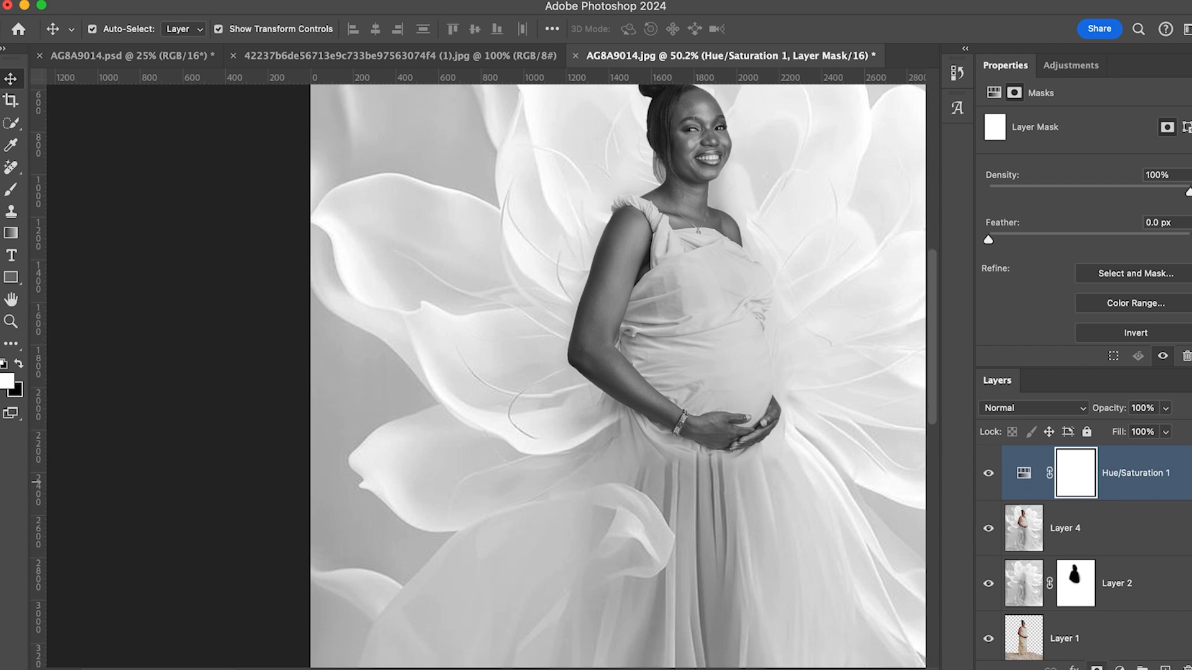
{"action": "left_click", "coordinate": [1097, 668]}
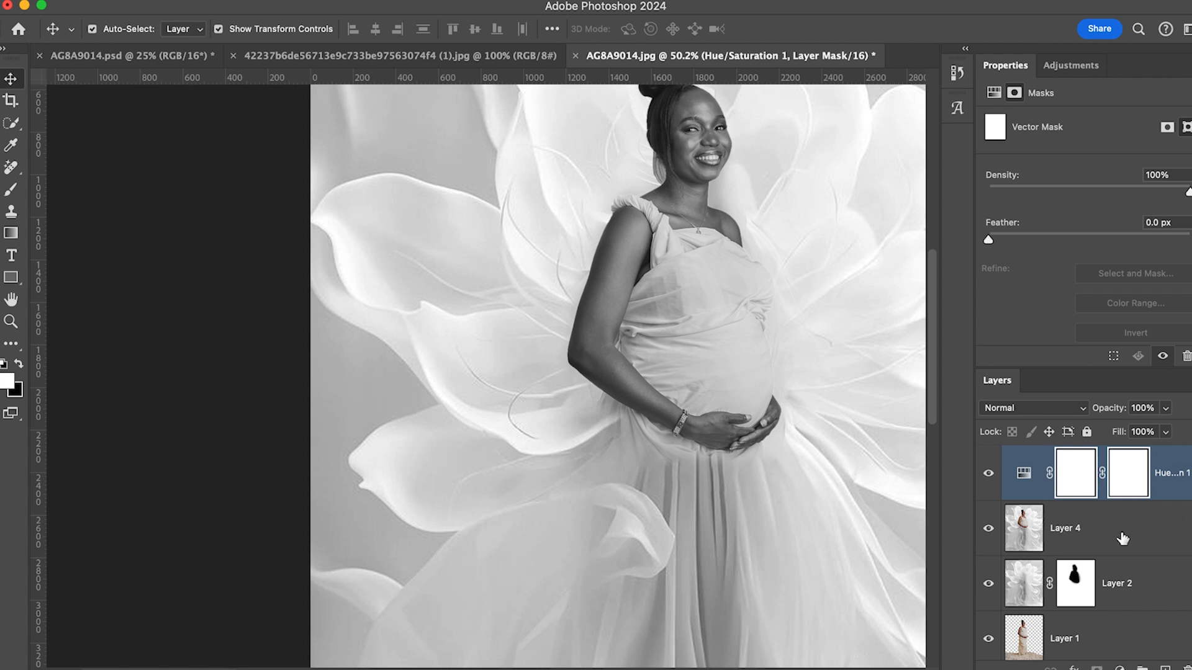
{"action": "key", "text": "super+z"}
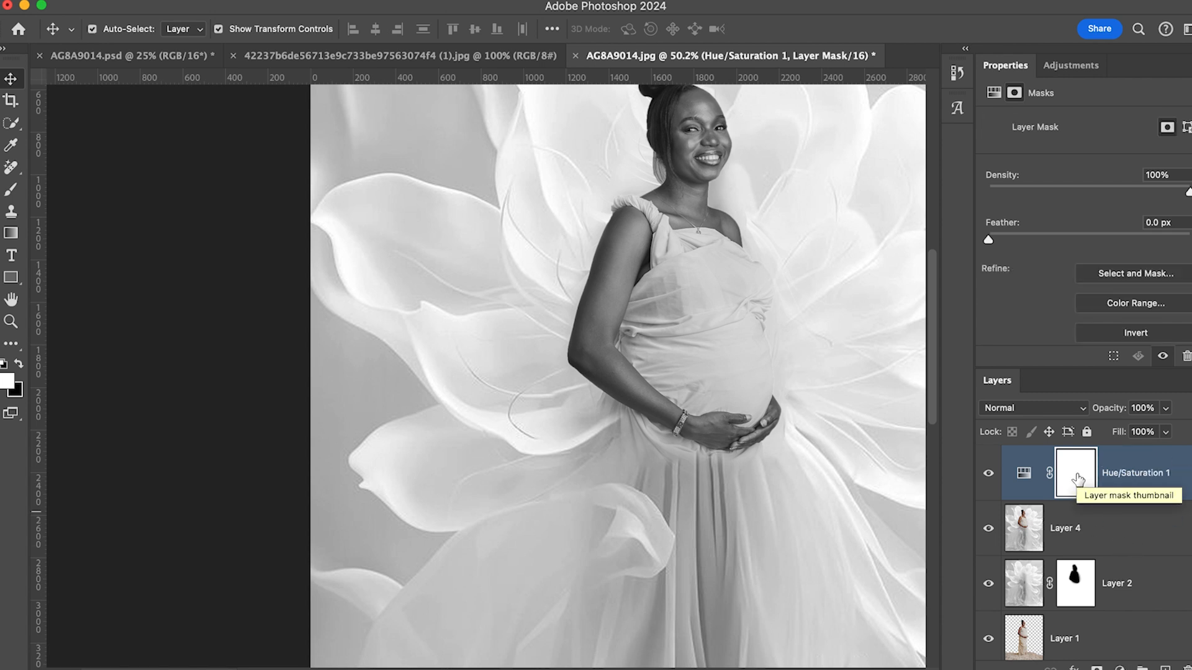
{"action": "key", "text": "super+i"}
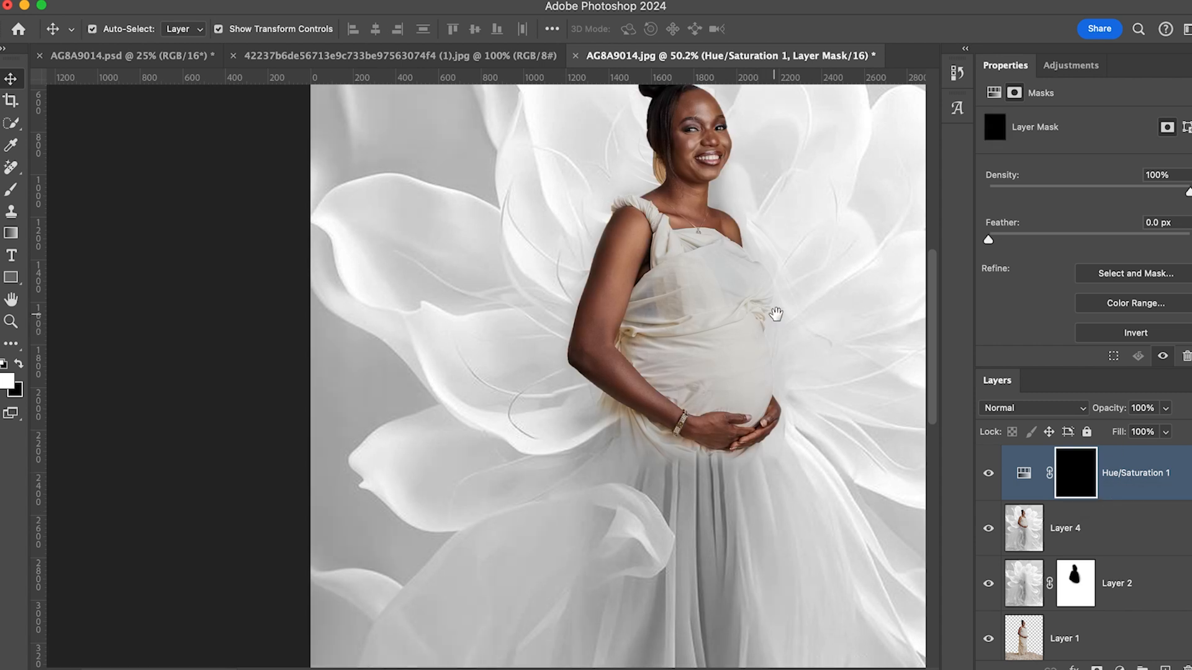
Paint white on the Hue/Saturation mask with a soft brush over the belly area of the dress.
{"action": "left_click_drag", "start_coordinate": [758, 314], "coordinate": [609, 306]}
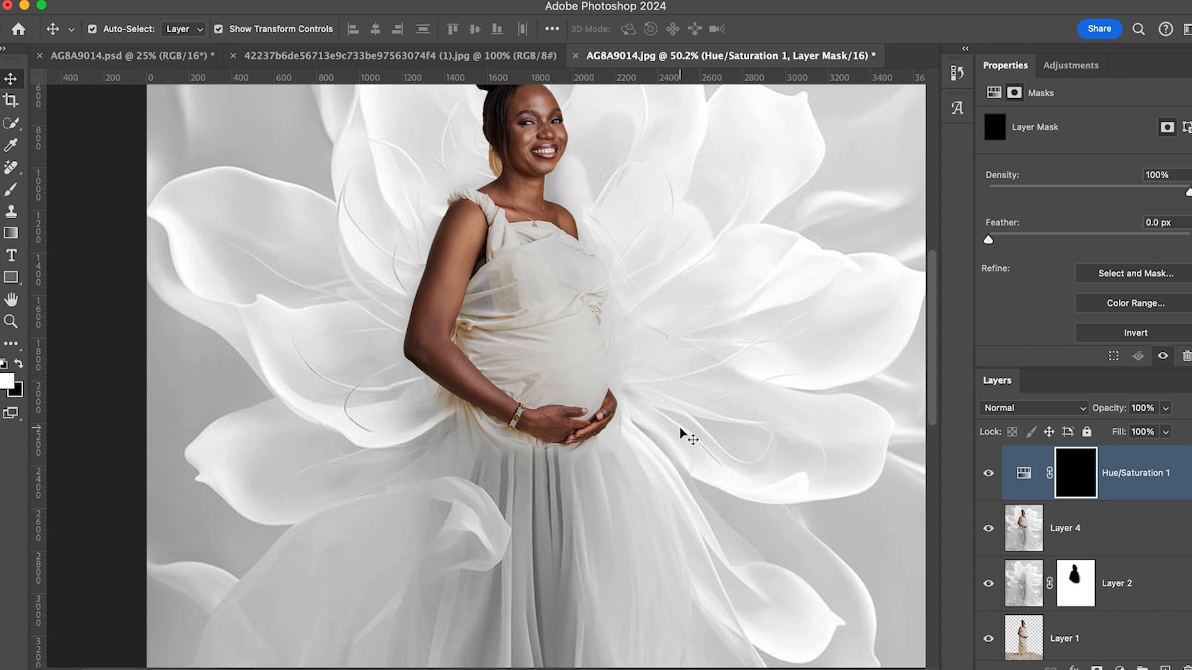
{"action": "scroll", "coordinate": [628, 409], "scroll_direction": "up", "scroll_amount": 4}
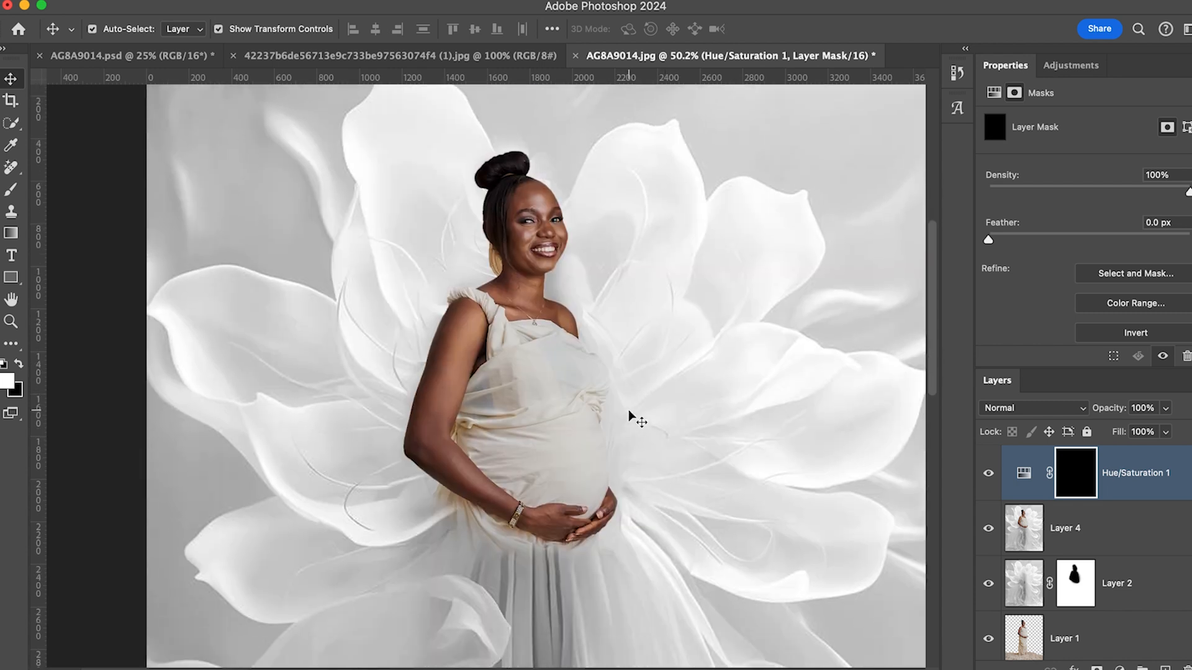
{"action": "left_click", "coordinate": [11, 123]}
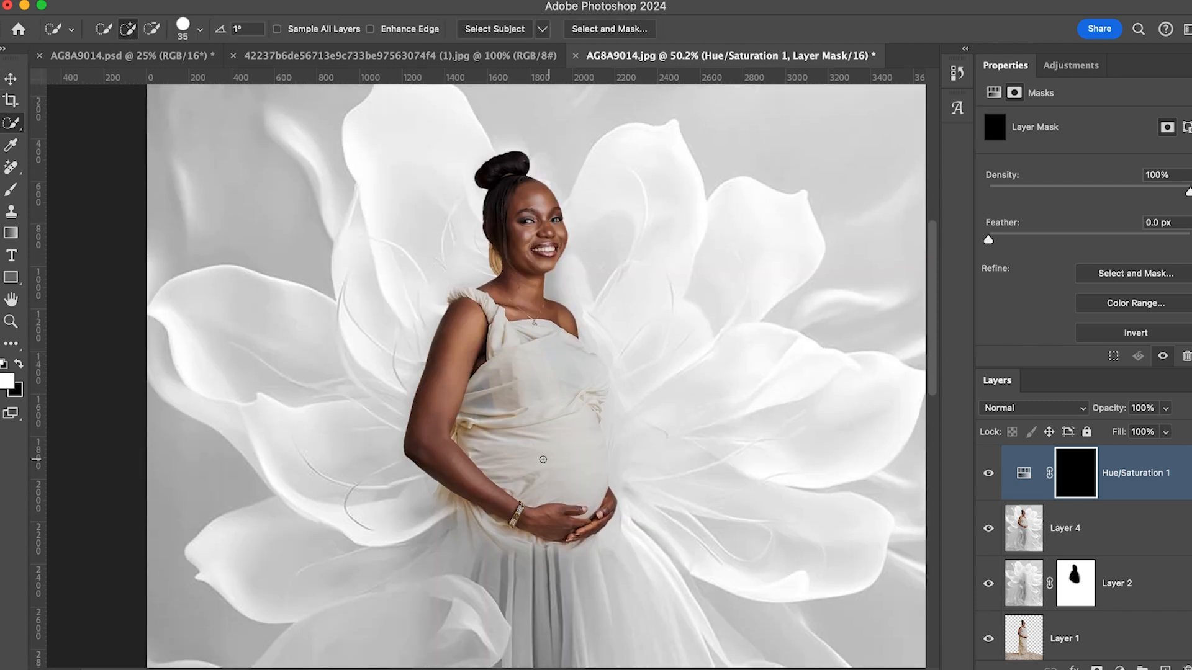
{"action": "scroll", "coordinate": [578, 470], "scroll_direction": "down", "scroll_amount": 4}
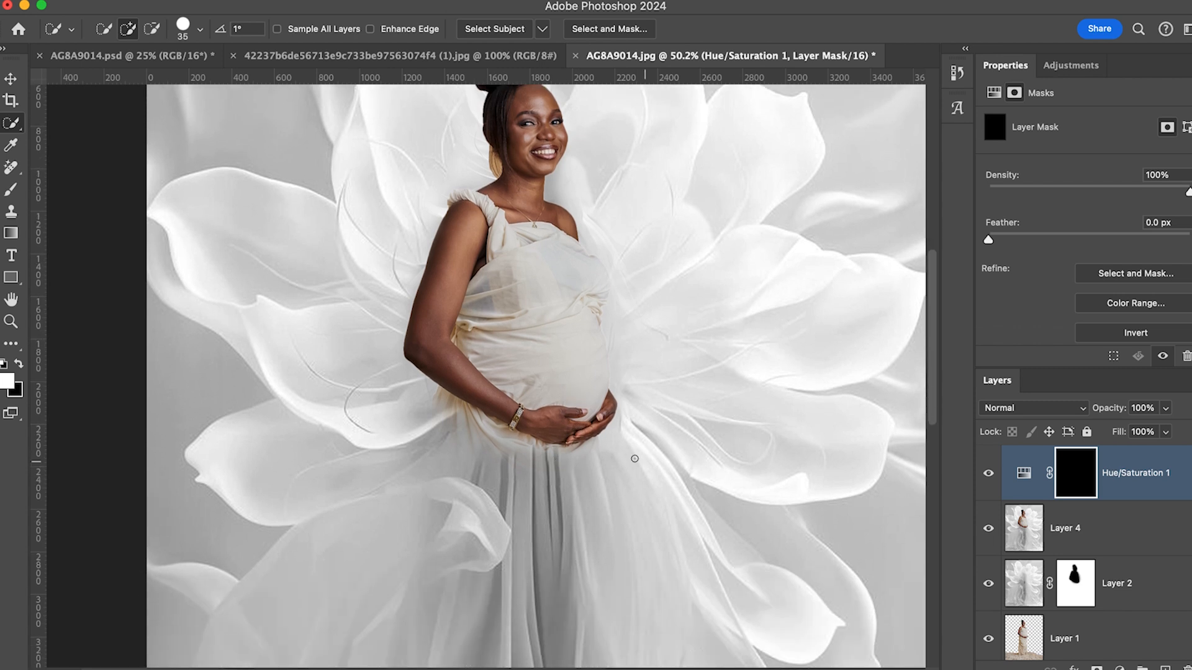
{"action": "left_click", "coordinate": [10, 196]}
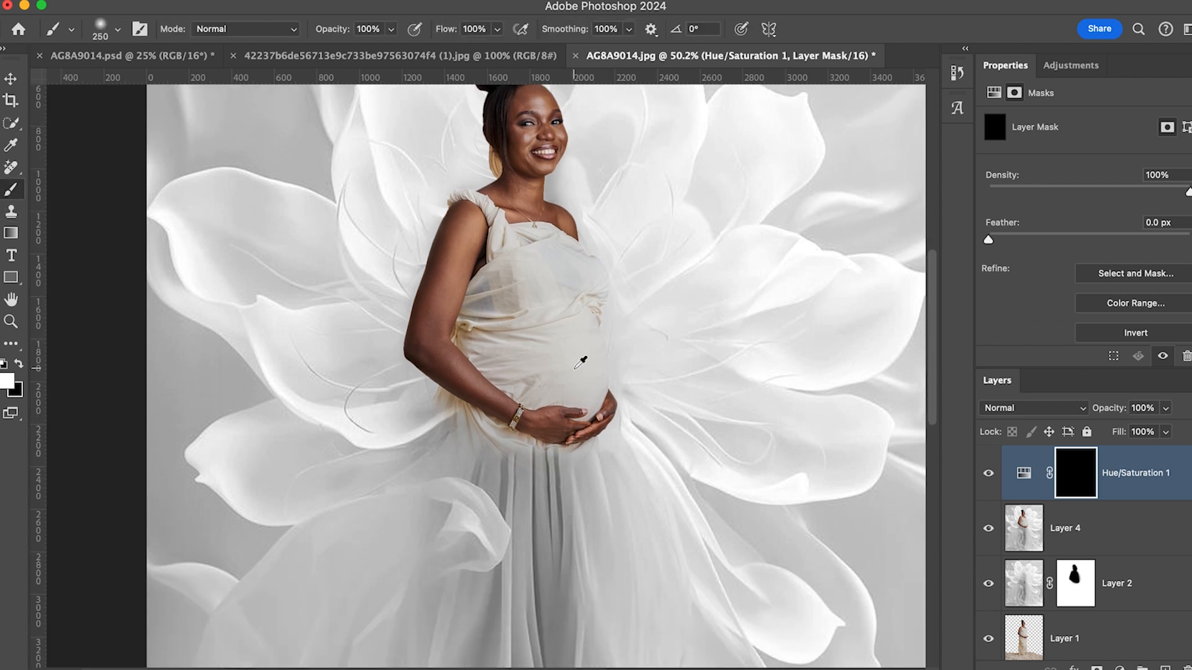
{"action": "scroll", "coordinate": [581, 361], "scroll_direction": "up", "scroll_amount": 5}
{"action": "key", "text": "bracketright"}
{"action": "key", "text": "bracketright"}
{"action": "key", "text": "bracketright"}
{"action": "key", "text": "bracketleft"}
{"action": "key", "text": "bracketleft"}
{"action": "left_click_drag", "start_coordinate": [484, 260], "coordinate": [550, 365]}
Paint white on the Hue/Saturation mask over the bodice and the waist folds beside her arm, using smaller brush sizes.
{"action": "key", "text": "bracketleft"}
{"action": "key", "text": "bracketleft"}
{"action": "key", "text": "bracketright"}
{"action": "mouse_move", "coordinate": [411, 293]}
{"action": "left_mouse_down"}
{"action": "mouse_move", "coordinate": [458, 147]}
{"action": "mouse_move", "coordinate": [478, 155]}
{"action": "left_mouse_up"}
{"action": "key", "text": "bracketleft"}
{"action": "key", "text": "bracketleft"}
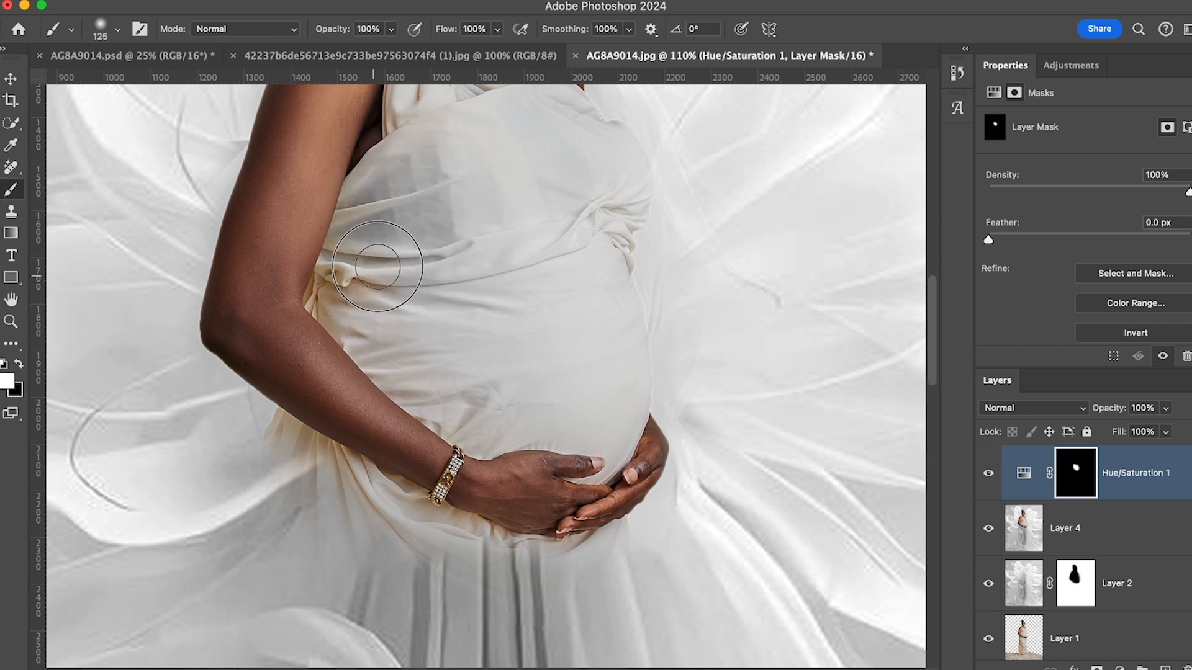
{"action": "mouse_move", "coordinate": [377, 267]}
{"action": "left_mouse_down"}
{"action": "mouse_move", "coordinate": [358, 291]}
{"action": "mouse_move", "coordinate": [367, 232]}
{"action": "left_mouse_up"}
{"action": "key", "text": "bracketleft"}
{"action": "key", "text": "bracketleft"}
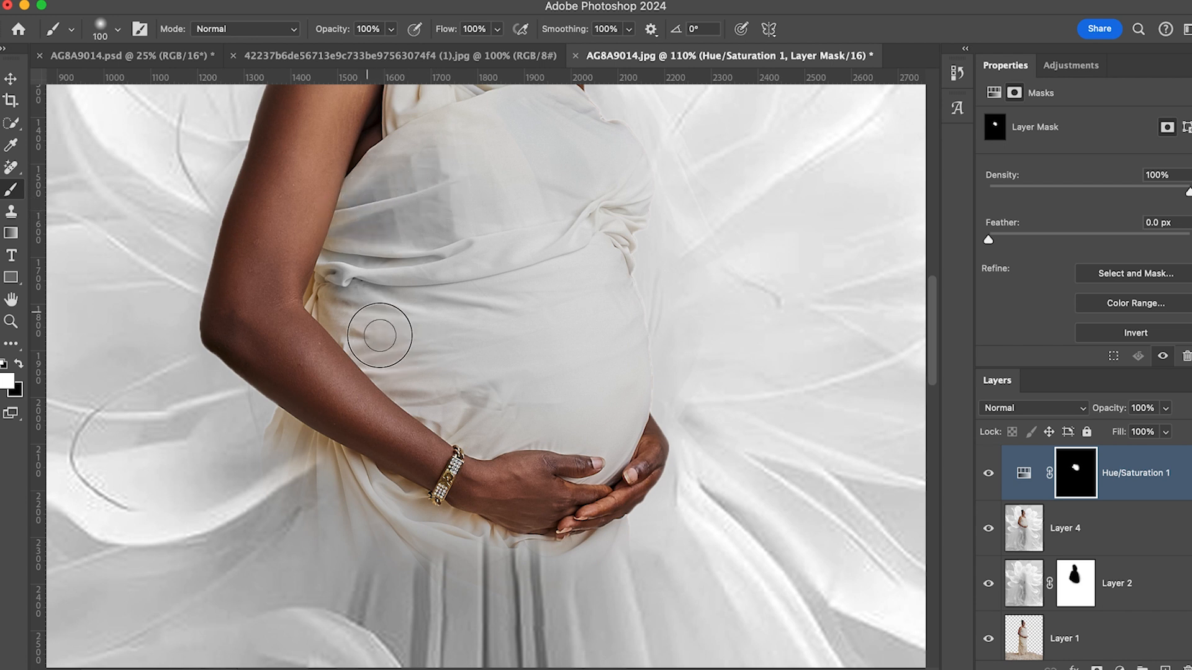
Paint the Hue/Saturation mask white over the lower belly fabric just above her forearm.
{"action": "key", "text": "bracketright"}
{"action": "key", "text": "bracketright"}
{"action": "left_click_drag", "start_coordinate": [432, 379], "coordinate": [479, 411]}
Paint the Hue/Saturation mask white over the dress fabric below her forearm and hands, adjusting the brush size along the edges.
{"action": "key", "text": "bracketleft"}
{"action": "key", "text": "bracketright"}
{"action": "key", "text": "bracketright"}
{"action": "mouse_move", "coordinate": [476, 572]}
{"action": "left_mouse_down"}
{"action": "mouse_move", "coordinate": [324, 486]}
{"action": "mouse_move", "coordinate": [310, 502]}
{"action": "mouse_move", "coordinate": [353, 503]}
{"action": "mouse_move", "coordinate": [286, 462]}
{"action": "mouse_move", "coordinate": [321, 467]}
{"action": "left_mouse_up"}
{"action": "key", "text": "bracketright"}
{"action": "key", "text": "bracketleft"}
{"action": "key", "text": "bracketleft"}
{"action": "key", "text": "bracketleft"}
{"action": "key", "text": "bracketleft"}
{"action": "key", "text": "bracketleft"}
{"action": "key", "text": "bracketleft"}
{"action": "left_click_drag", "start_coordinate": [297, 442], "coordinate": [275, 426]}
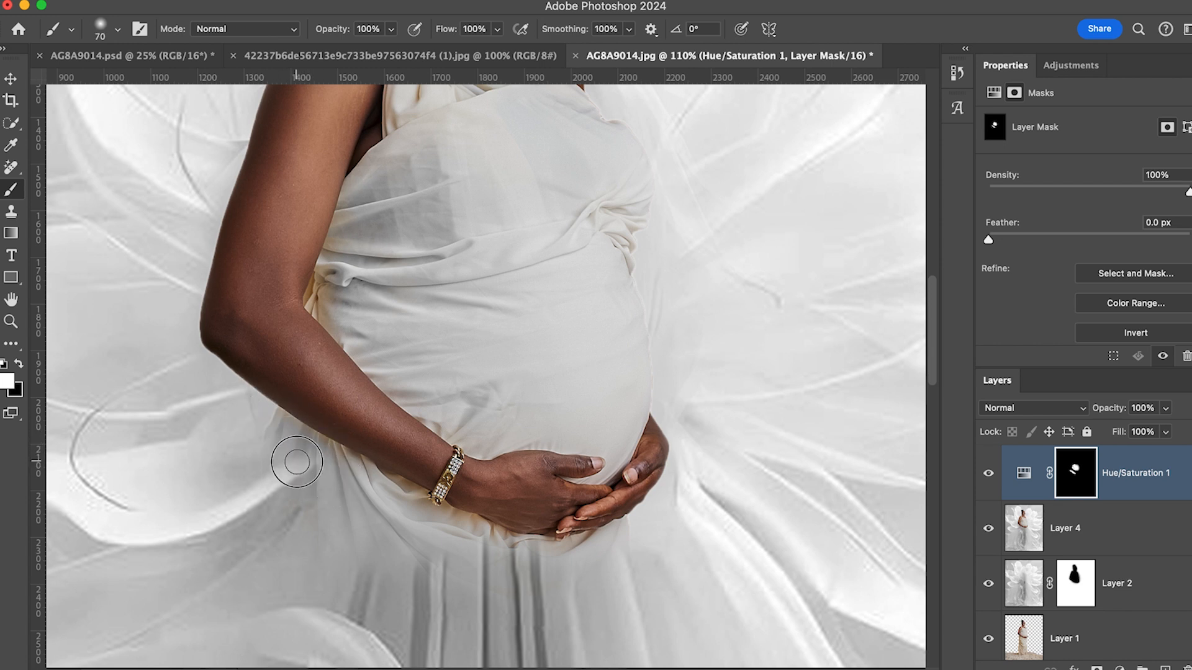
Paint the Hue/Saturation mask white over the dress fabric directly beneath her fingers, using a reduced soft brush.
{"action": "key", "text": "bracketright"}
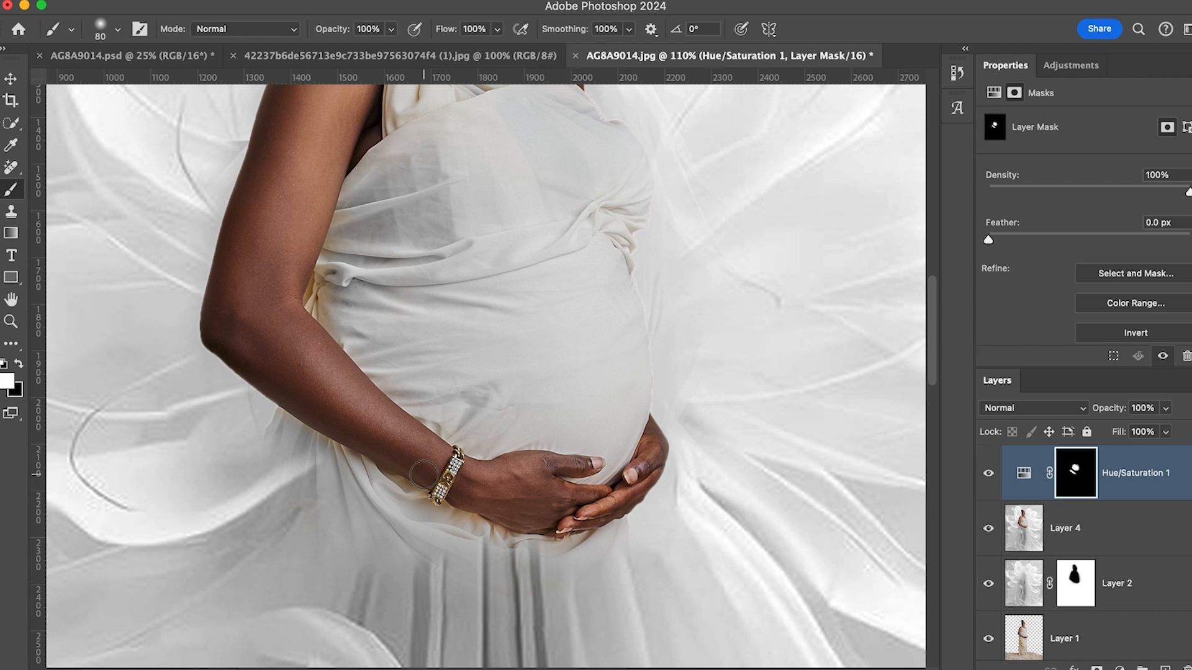
{"action": "scroll", "coordinate": [419, 478], "scroll_direction": "down", "scroll_amount": 5}
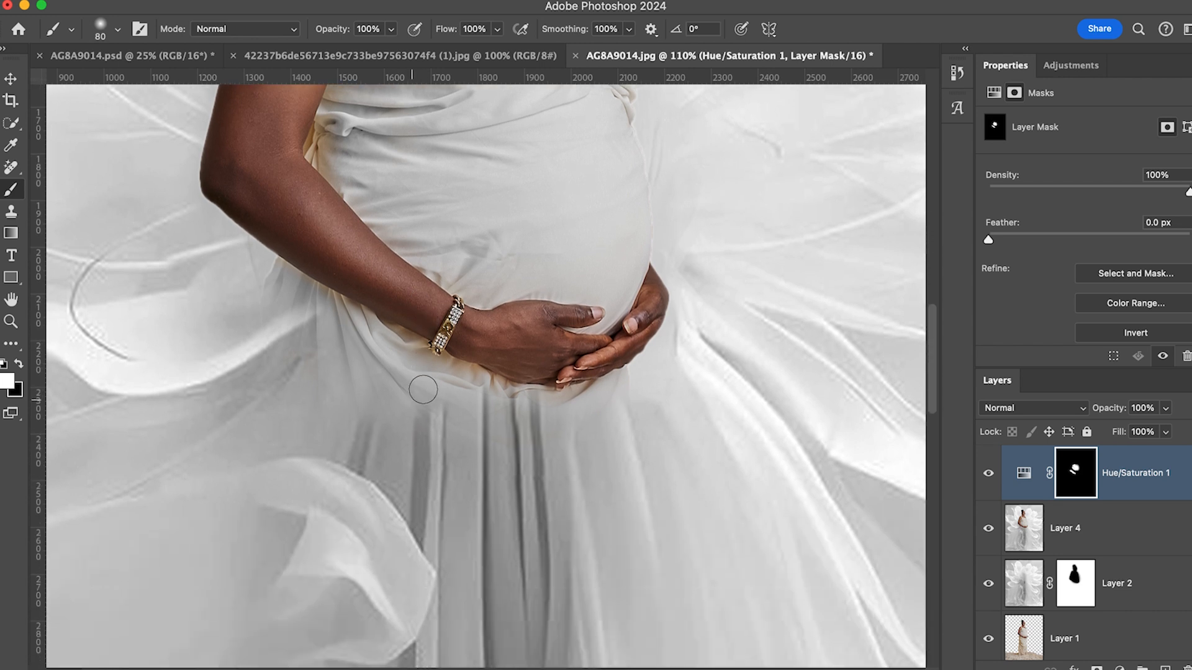
{"action": "scroll", "coordinate": [432, 339], "scroll_direction": "up", "scroll_amount": 10}
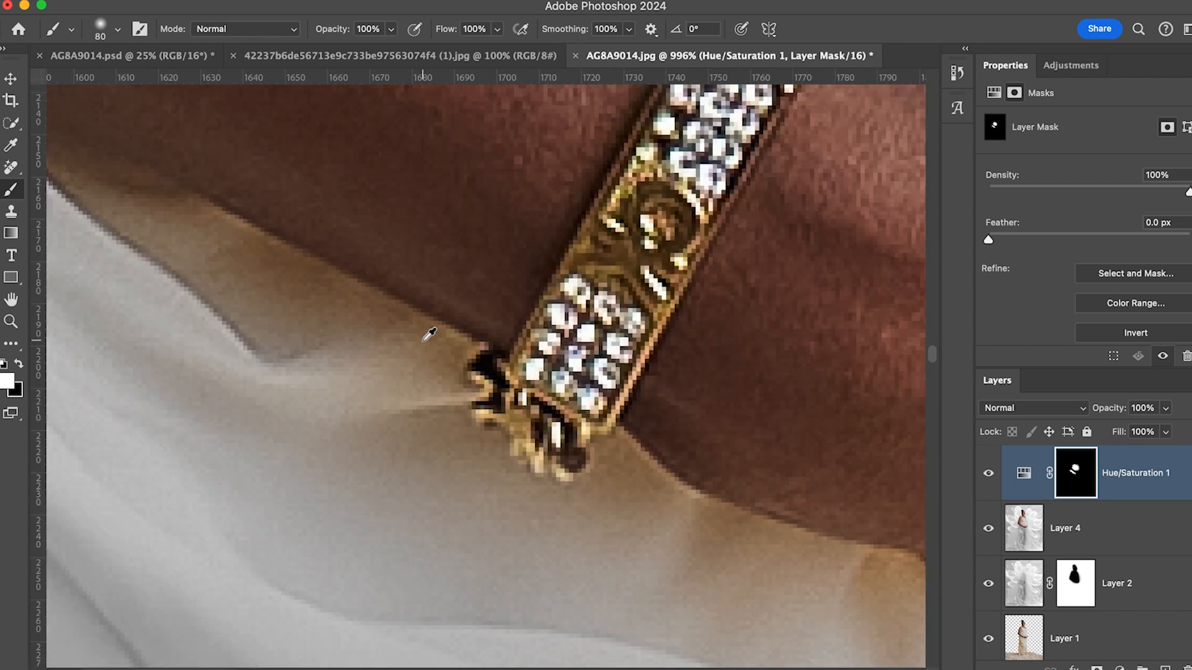
{"action": "scroll", "coordinate": [428, 335], "scroll_direction": "up", "scroll_amount": 6}
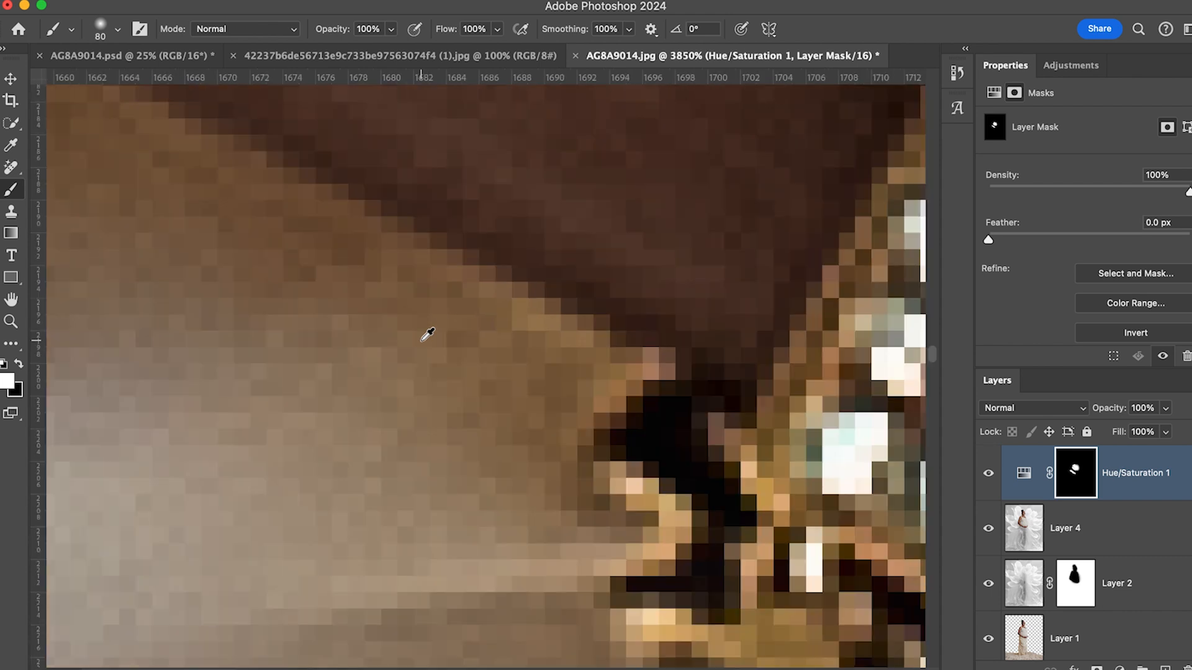
{"action": "scroll", "coordinate": [427, 335], "scroll_direction": "down", "scroll_amount": 2}
{"action": "scroll", "coordinate": [428, 335], "scroll_direction": "down", "scroll_amount": 10}
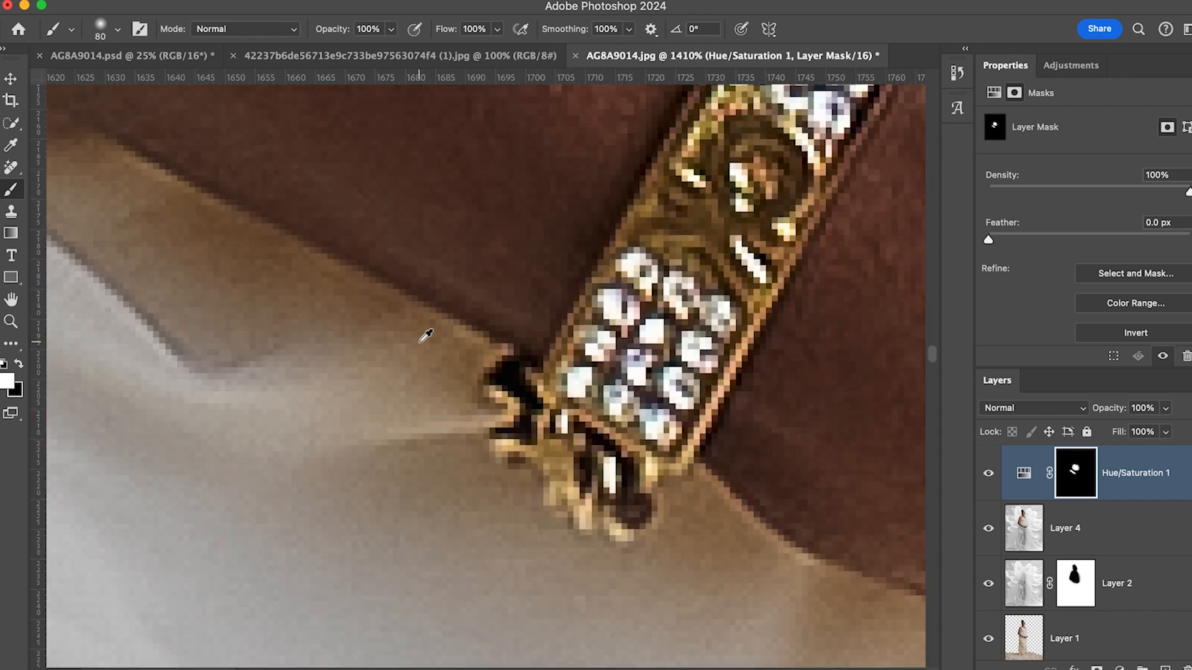
{"action": "scroll", "coordinate": [427, 335], "scroll_direction": "up", "scroll_amount": 2}
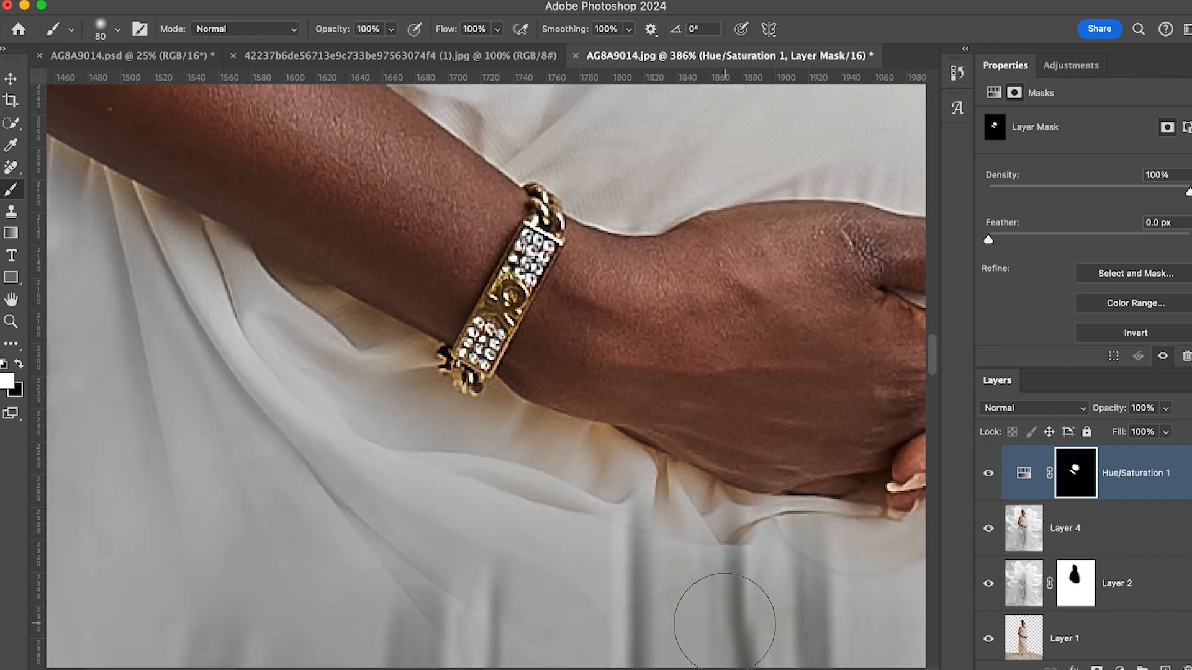
{"action": "key", "text": "bracketleft"}
{"action": "key", "text": "bracketleft"}
{"action": "key", "text": "bracketleft"}
{"action": "key", "text": "bracketleft"}
{"action": "mouse_move", "coordinate": [724, 529]}
{"action": "left_mouse_down"}
{"action": "mouse_move", "coordinate": [675, 520]}
{"action": "mouse_move", "coordinate": [794, 540]}
{"action": "mouse_move", "coordinate": [793, 527]}
{"action": "mouse_move", "coordinate": [890, 541]}
{"action": "left_mouse_up"}
Paint the Hue/Saturation mask white over the tinted folds under her hand, using brush sizes between 35 and 50.
{"action": "key", "text": "bracketleft"}
{"action": "key", "text": "bracketleft"}
{"action": "key", "text": "bracketright"}
{"action": "key", "text": "bracketright"}
{"action": "key", "text": "bracketright"}
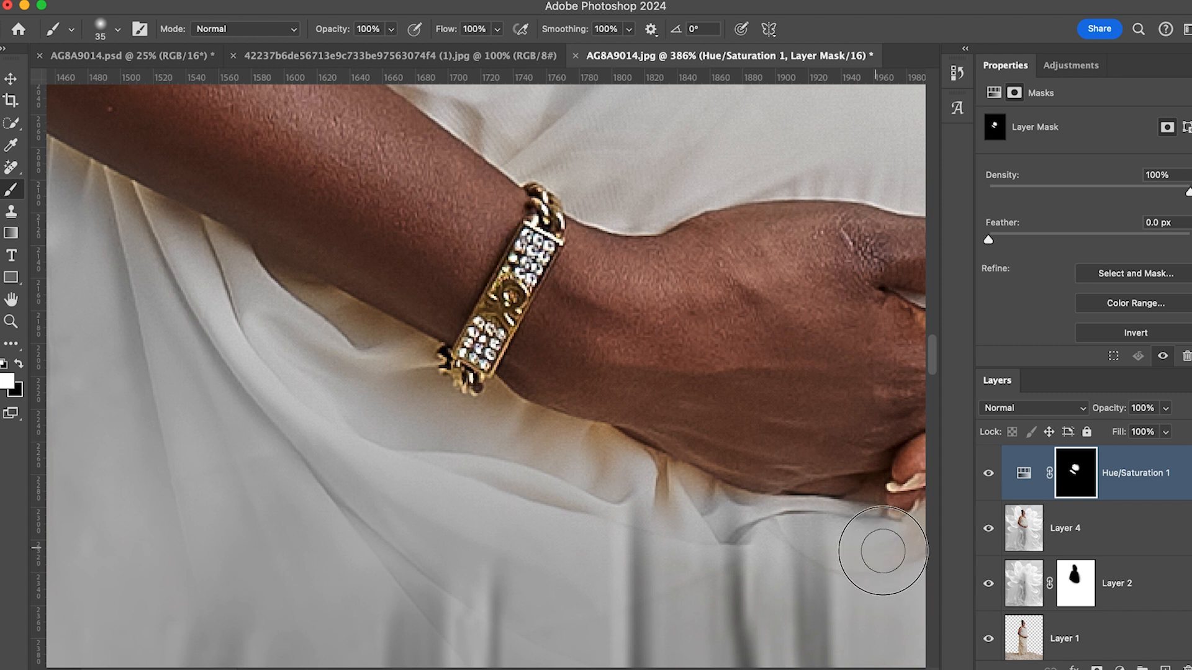
{"action": "left_click_drag", "start_coordinate": [679, 501], "coordinate": [607, 492]}
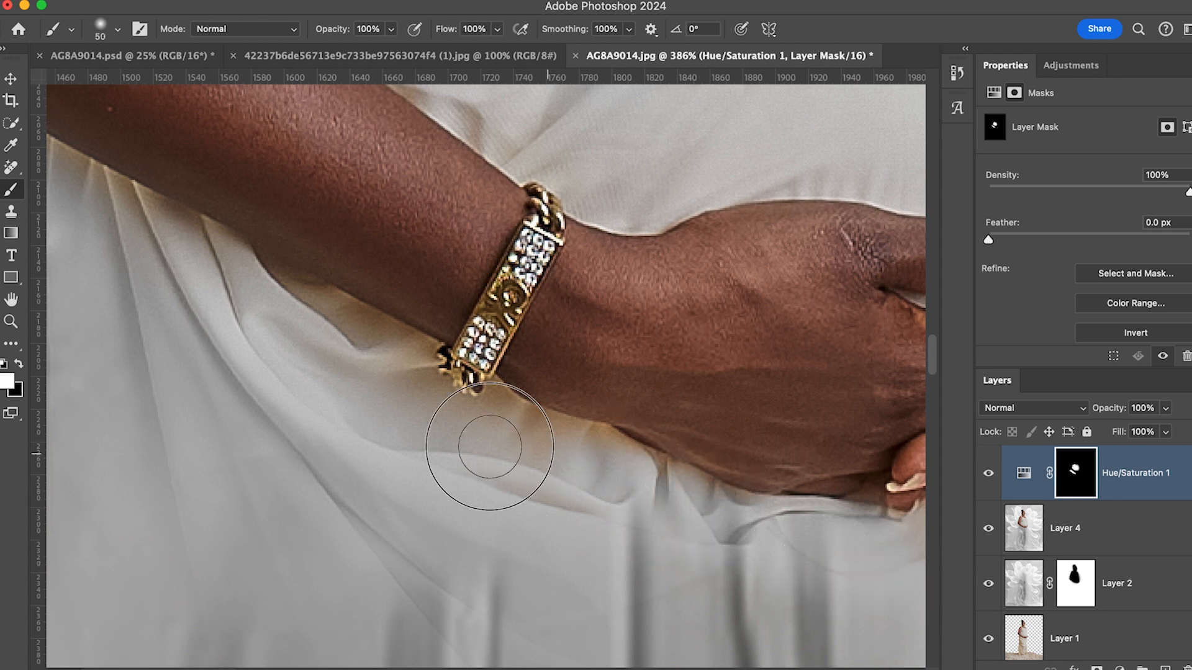
{"action": "key", "text": "bracketleft"}
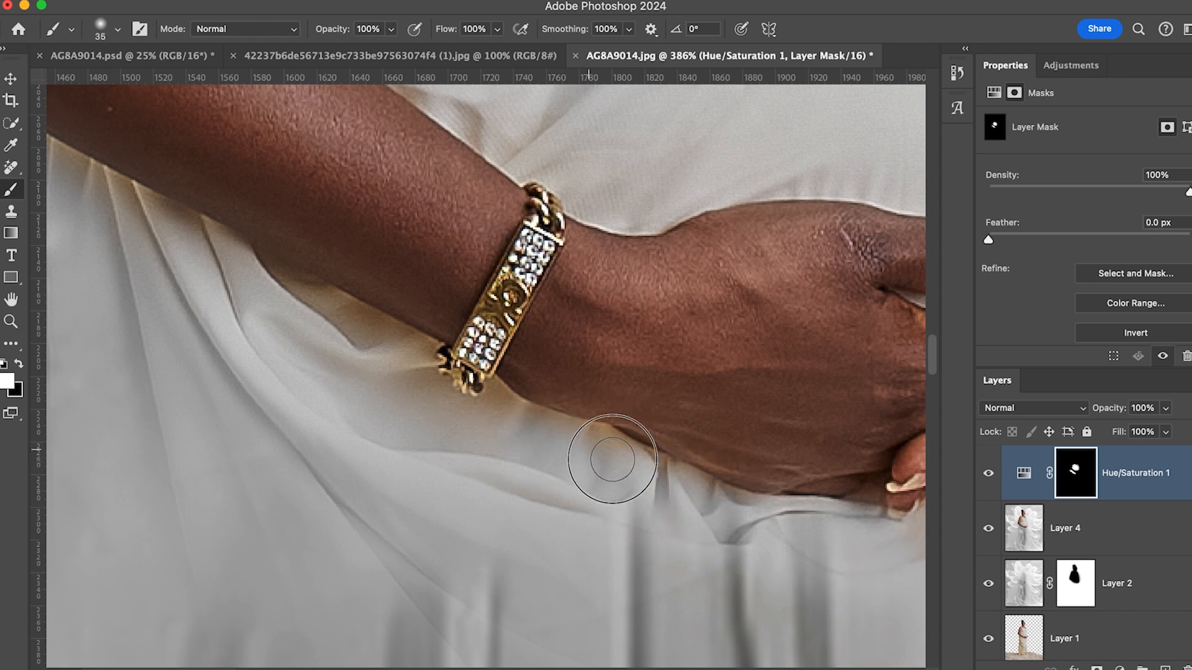
{"action": "mouse_move", "coordinate": [673, 480]}
{"action": "left_mouse_down"}
{"action": "mouse_move", "coordinate": [713, 484]}
{"action": "mouse_move", "coordinate": [718, 501]}
{"action": "mouse_move", "coordinate": [646, 487]}
{"action": "mouse_move", "coordinate": [597, 502]}
{"action": "left_mouse_up"}
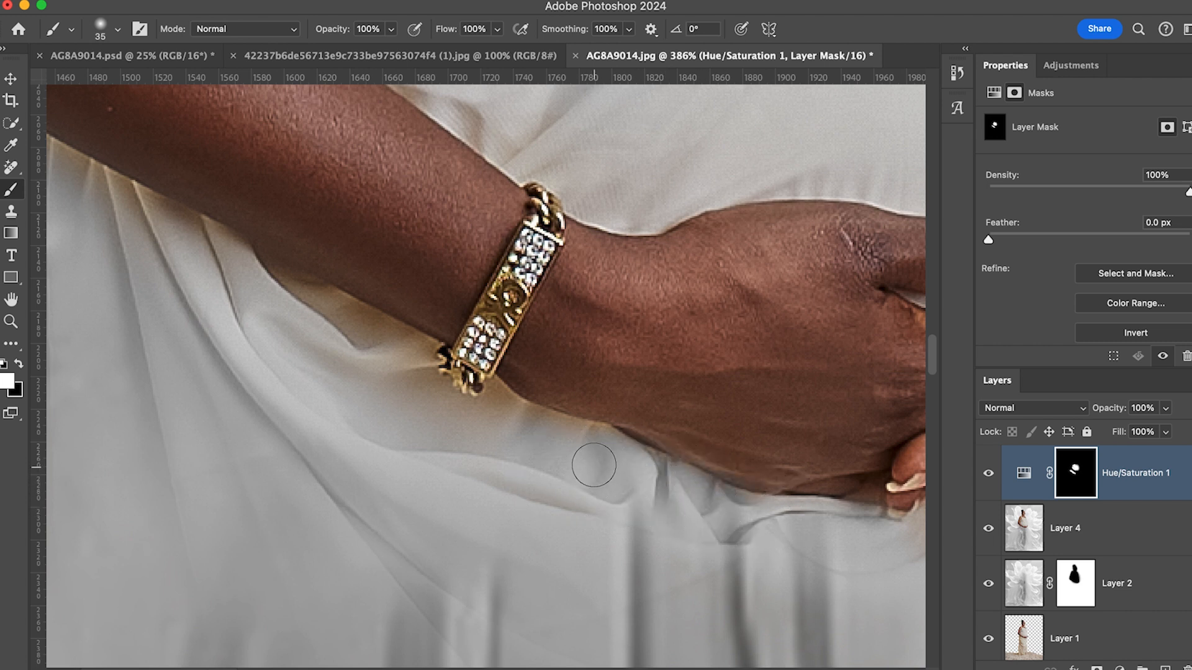
Paint the Hue/Saturation mask white along the lower edge of her wrist and the broad fold below it, varying the brush size.
{"action": "key", "text": "bracketleft"}
{"action": "mouse_move", "coordinate": [596, 453]}
{"action": "left_mouse_down"}
{"action": "mouse_move", "coordinate": [353, 395]}
{"action": "mouse_move", "coordinate": [581, 484]}
{"action": "left_mouse_up"}
{"action": "key", "text": "bracketleft"}
{"action": "key", "text": "bracketright"}
{"action": "key", "text": "bracketright"}
{"action": "key", "text": "bracketright"}
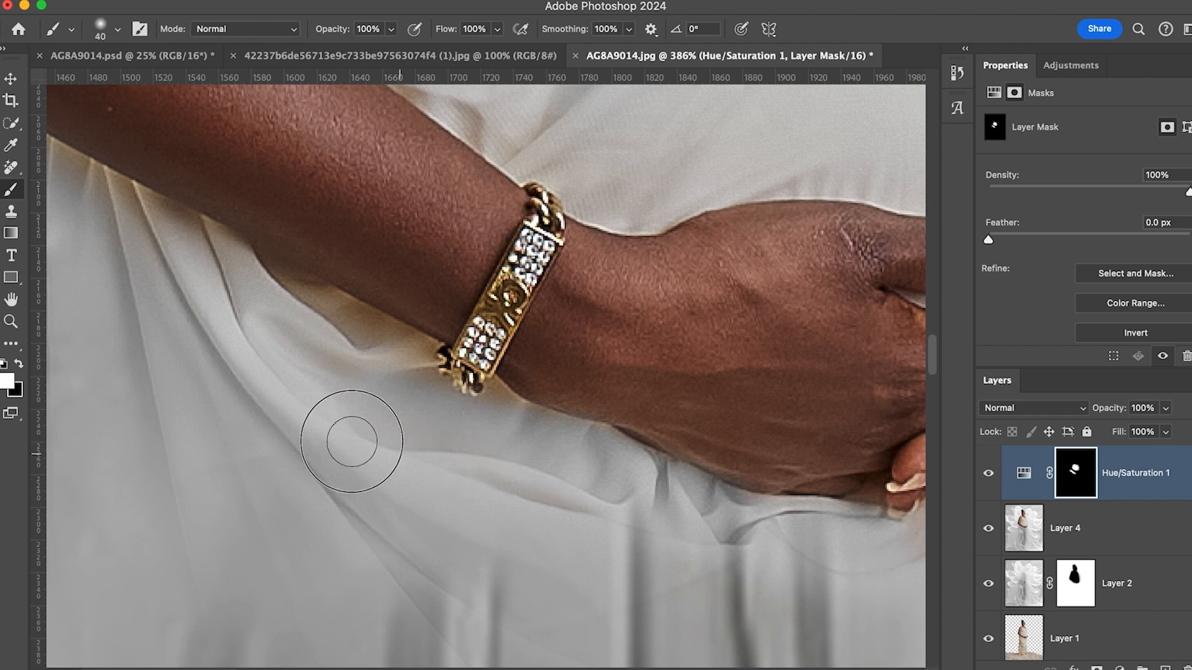
{"action": "left_click_drag", "start_coordinate": [451, 451], "coordinate": [466, 478]}
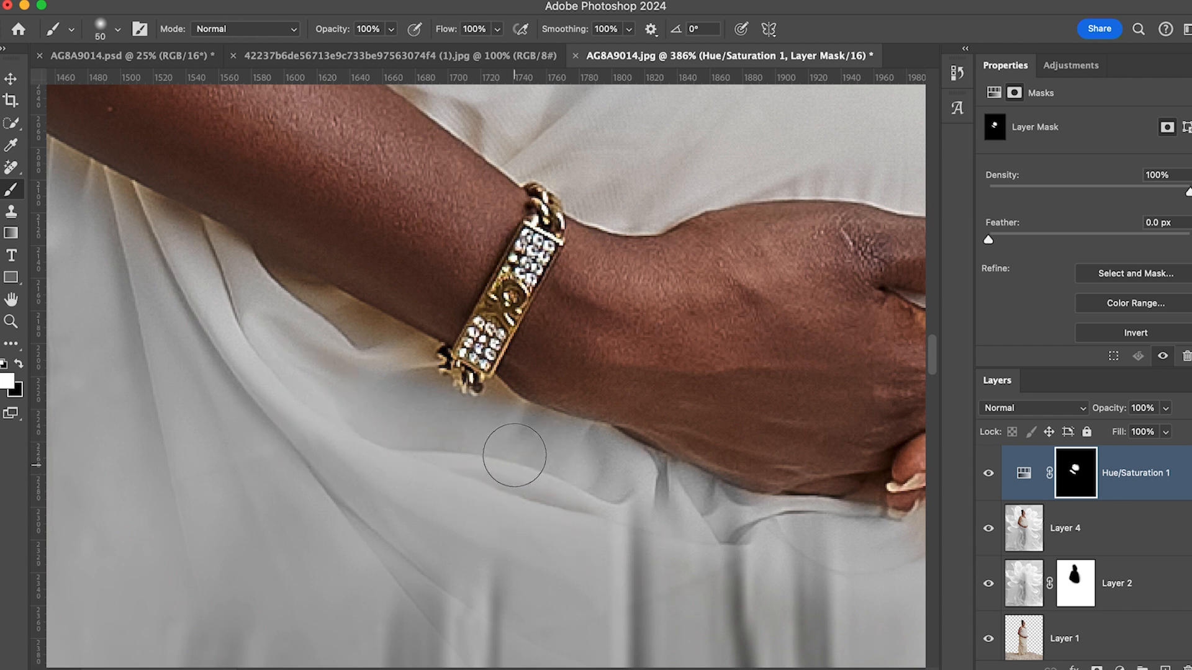
Paint the Hue/Saturation mask white over the tinted fabric touching the bracelet's lower end, with brush size 25.
{"action": "scroll", "coordinate": [490, 413], "scroll_direction": "down", "scroll_amount": 10}
{"action": "key", "text": "bracketleft"}
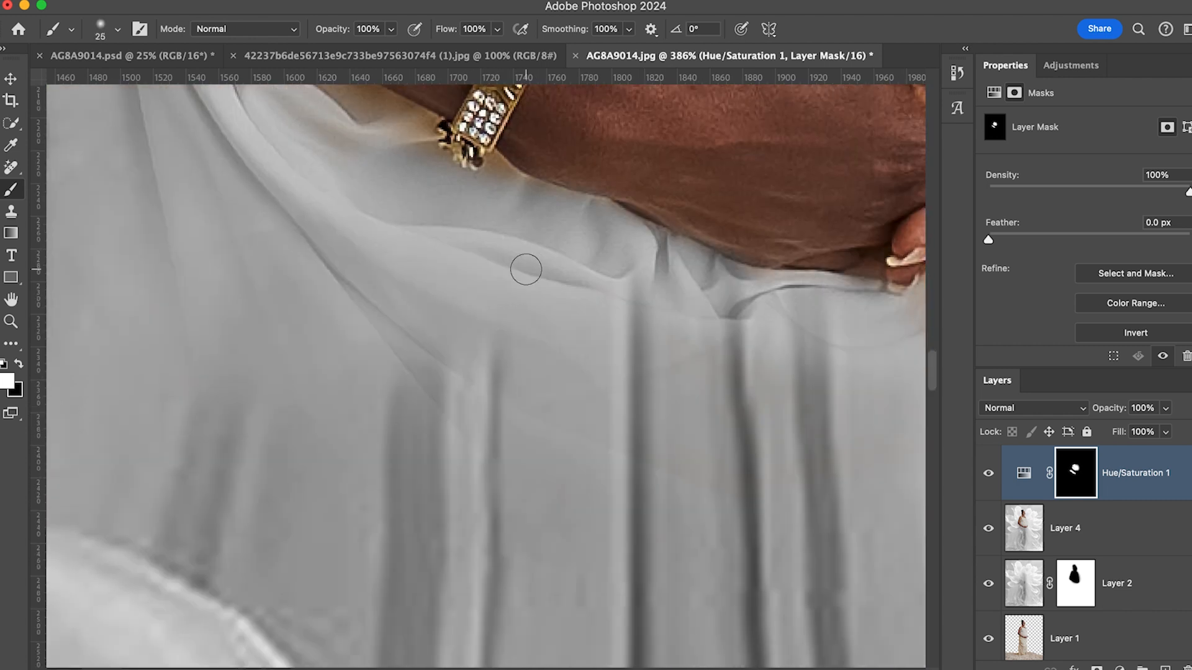
{"action": "scroll", "coordinate": [518, 277], "scroll_direction": "up", "scroll_amount": 10}
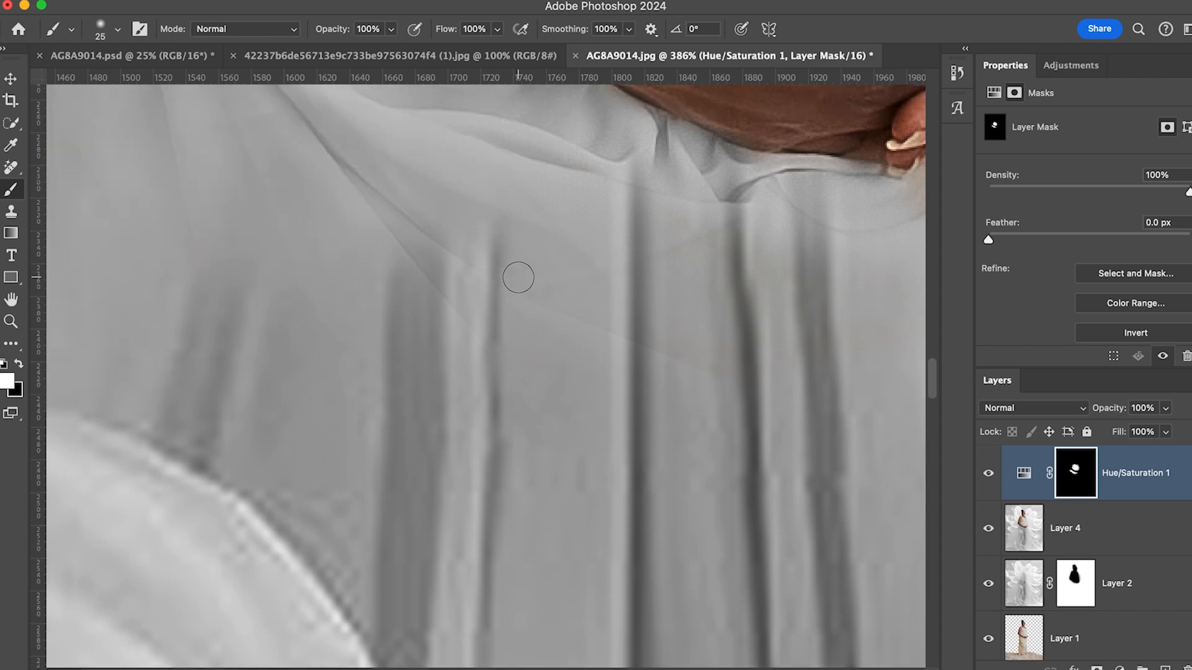
{"action": "scroll", "coordinate": [503, 435], "scroll_direction": "up", "scroll_amount": 3}
{"action": "key", "text": "bracketleft"}
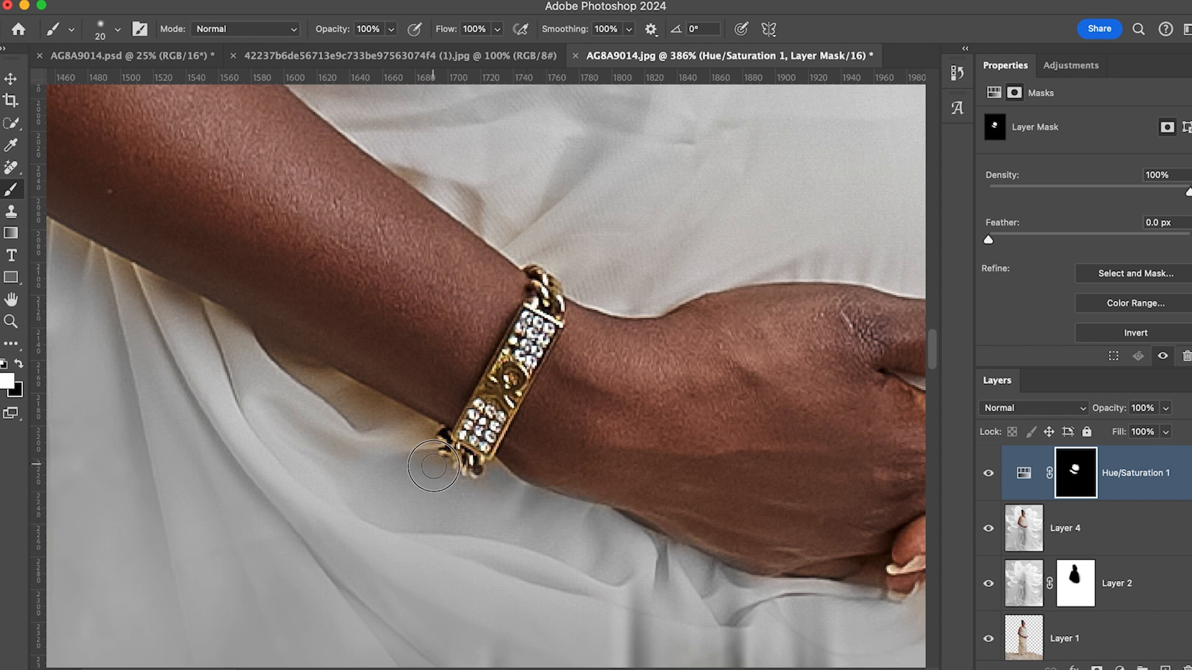
{"action": "key", "text": "bracketright"}
{"action": "left_click_drag", "start_coordinate": [406, 445], "coordinate": [417, 437]}
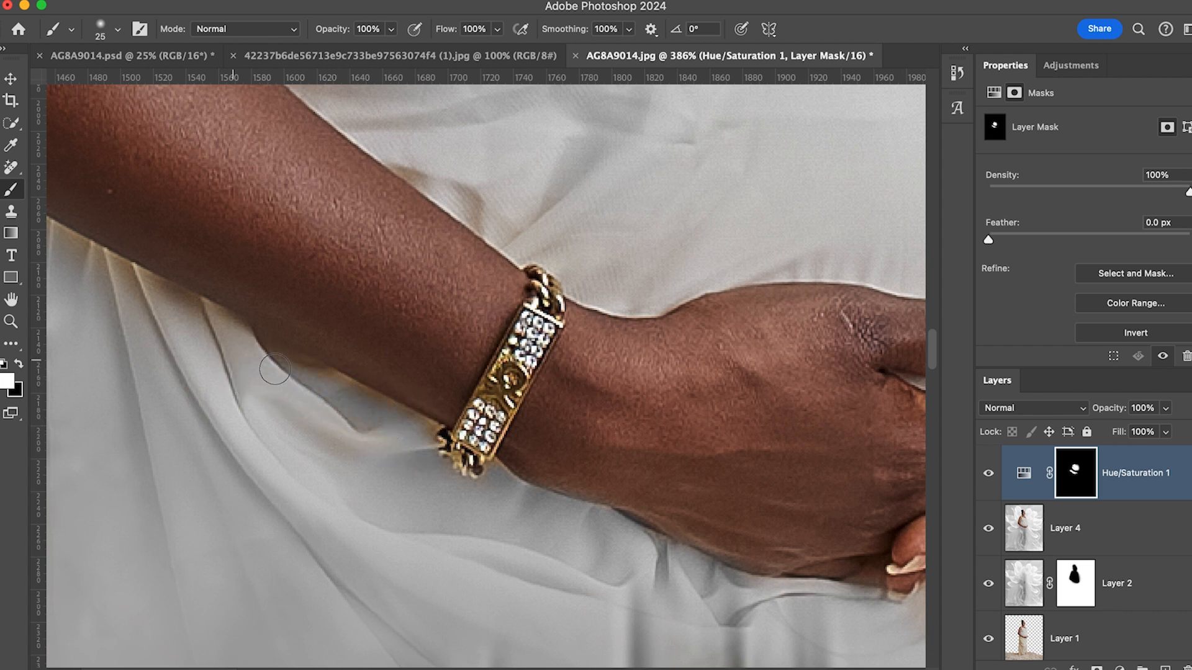
Paint the Hue/Saturation mask white over the shaded fold between the bracelet and the underside of her forearm, with brush size 35.
{"action": "key", "text": "bracketright"}
{"action": "key", "text": "bracketright"}
{"action": "key", "text": "bracketright"}
{"action": "mouse_move", "coordinate": [326, 448]}
{"action": "left_mouse_down"}
{"action": "mouse_move", "coordinate": [261, 441]}
{"action": "mouse_move", "coordinate": [349, 460]}
{"action": "mouse_move", "coordinate": [332, 436]}
{"action": "mouse_move", "coordinate": [419, 438]}
{"action": "left_mouse_up"}
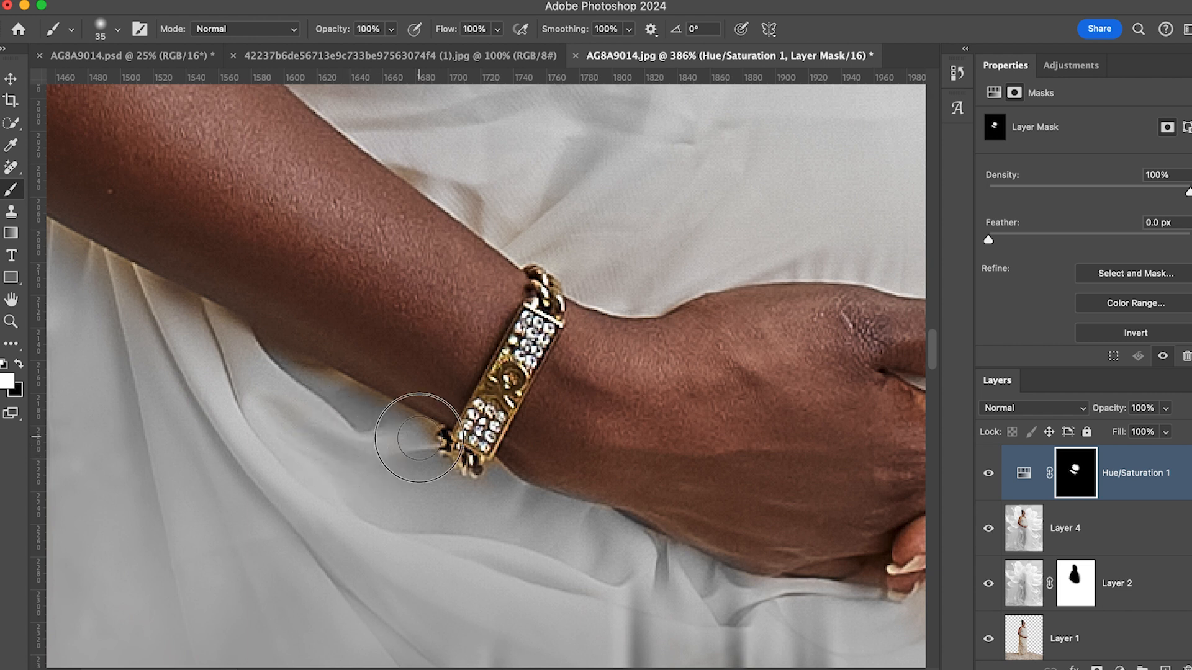
{"action": "key", "text": "bracketleft"}
{"action": "key", "text": "bracketleft"}
{"action": "key", "text": "bracketleft"}
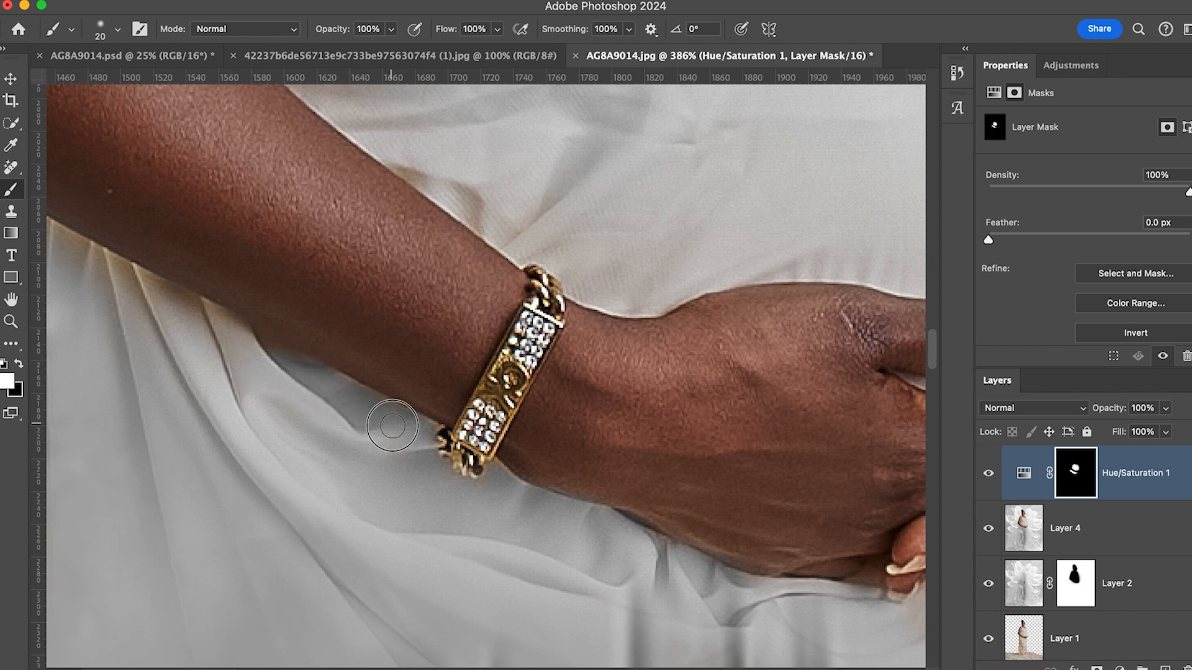
Paint the Hue/Saturation mask white over the narrow folds under the middle of her forearm, adjusting the brush size.
{"action": "key", "text": "bracketright"}
{"action": "key", "text": "bracketright"}
{"action": "mouse_move", "coordinate": [180, 319]}
{"action": "left_mouse_down"}
{"action": "mouse_move", "coordinate": [80, 279]}
{"action": "mouse_move", "coordinate": [85, 298]}
{"action": "mouse_move", "coordinate": [158, 307]}
{"action": "left_mouse_up"}
{"action": "scroll", "coordinate": [120, 280], "scroll_direction": "down", "scroll_amount": 2}
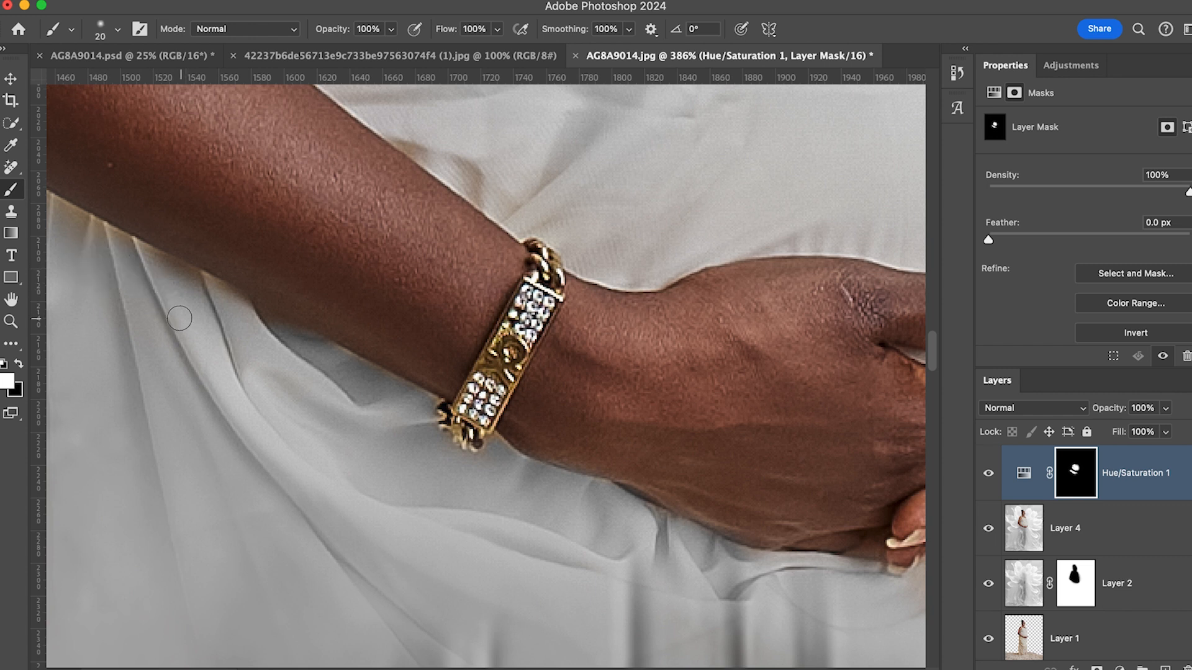
{"action": "key", "text": "bracketright"}
{"action": "key", "text": "bracketright"}
{"action": "key", "text": "bracketright"}
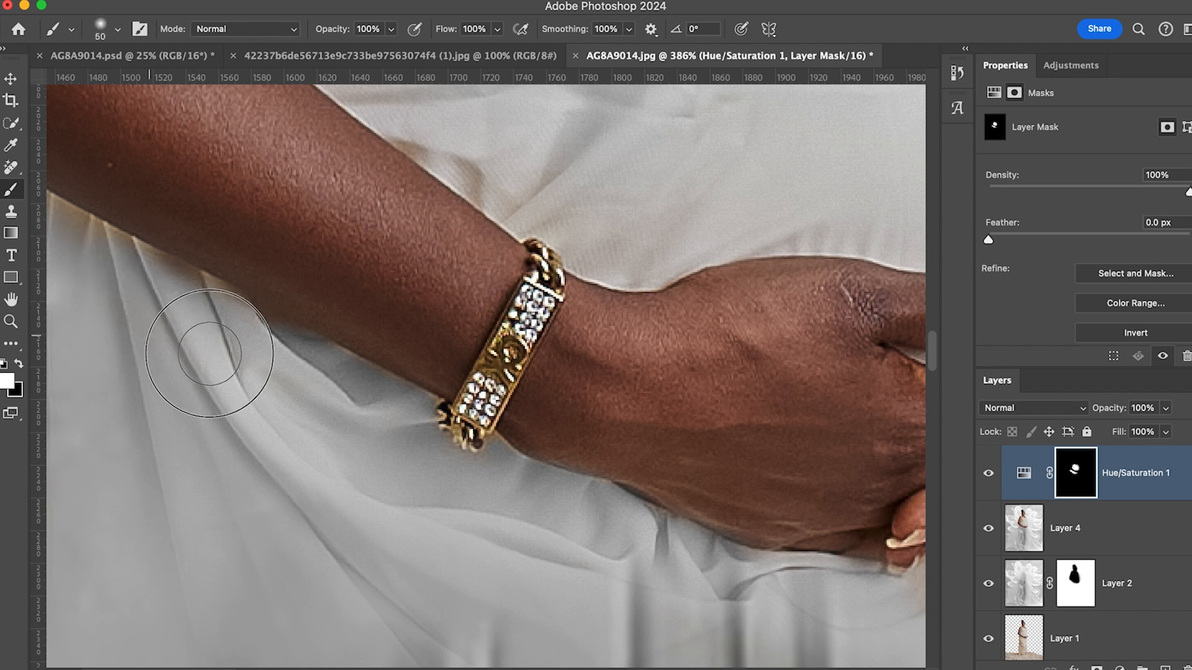
{"action": "scroll", "coordinate": [217, 343], "scroll_direction": "down", "scroll_amount": 3}
{"action": "scroll", "coordinate": [217, 343], "scroll_direction": "down", "scroll_amount": 2}
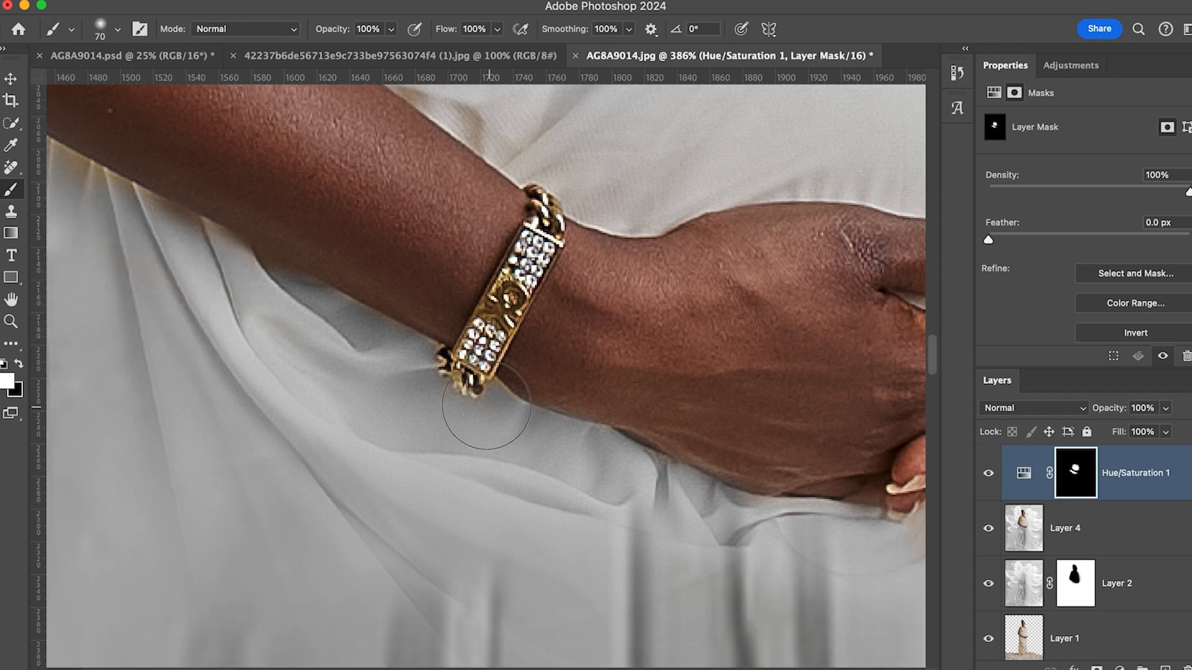
Paint the Hue/Saturation mask white along the underside of her forearm toward the elbow, with brush size 35.
{"action": "scroll", "coordinate": [488, 404], "scroll_direction": "down", "scroll_amount": 10}
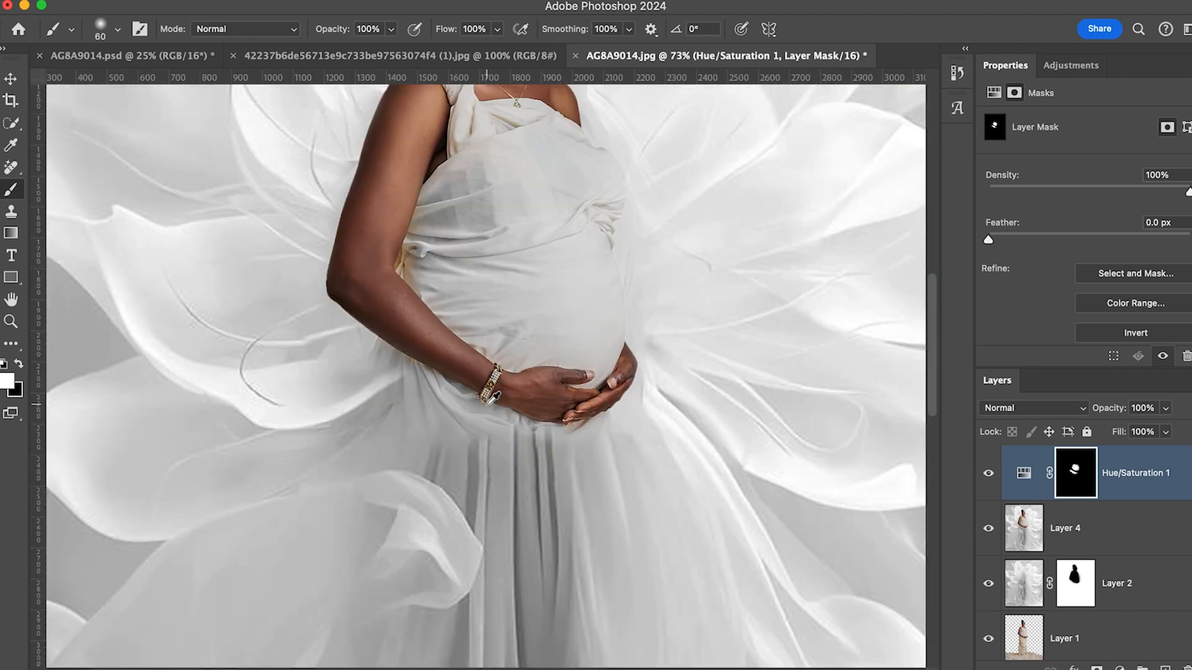
{"action": "left_click_drag", "start_coordinate": [471, 391], "coordinate": [663, 449]}
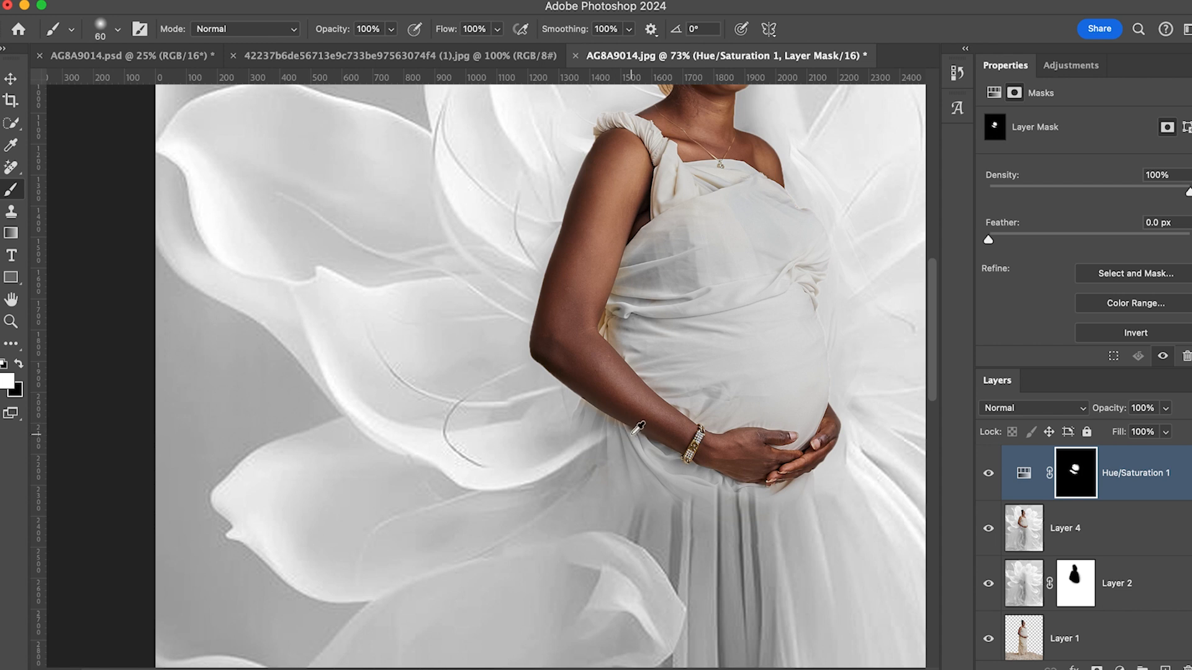
{"action": "scroll", "coordinate": [650, 435], "scroll_direction": "down", "scroll_amount": 2}
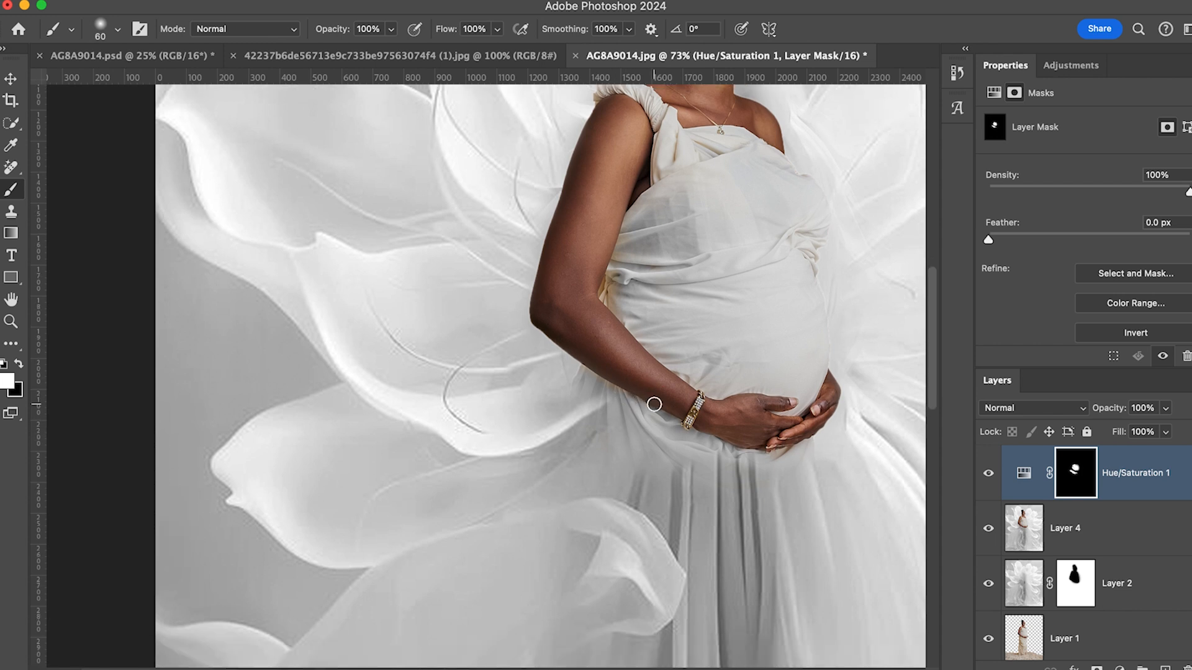
{"action": "scroll", "coordinate": [650, 370], "scroll_direction": "up", "scroll_amount": 3}
{"action": "scroll", "coordinate": [643, 365], "scroll_direction": "up", "scroll_amount": 2}
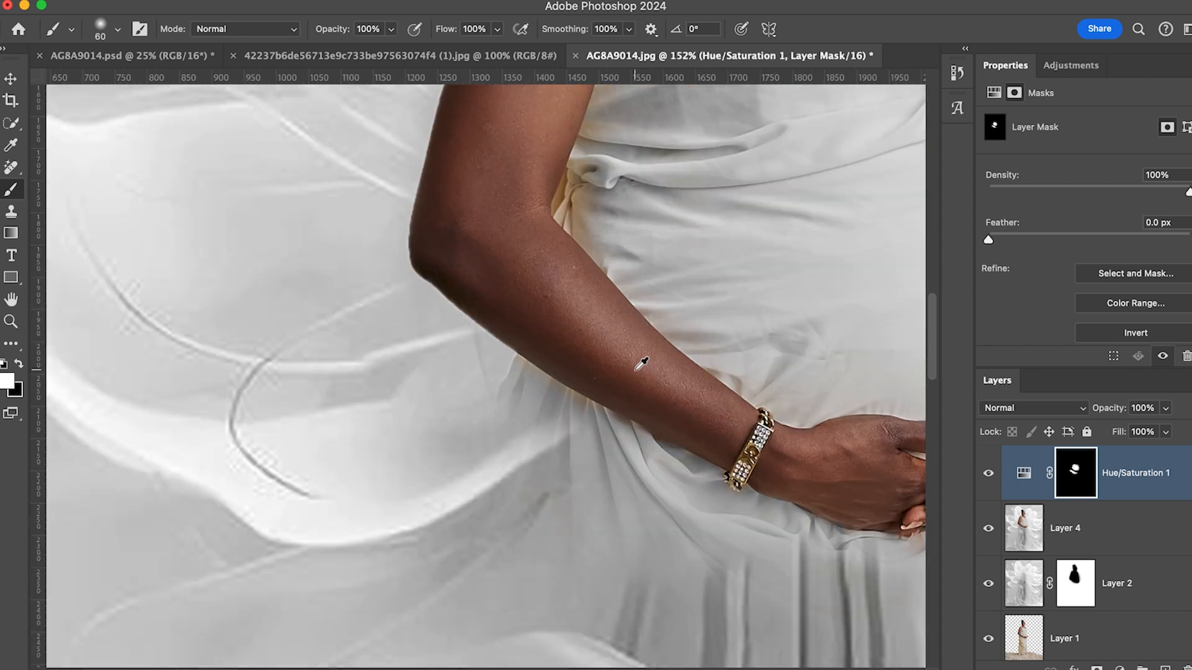
{"action": "scroll", "coordinate": [641, 365], "scroll_direction": "up", "scroll_amount": 4}
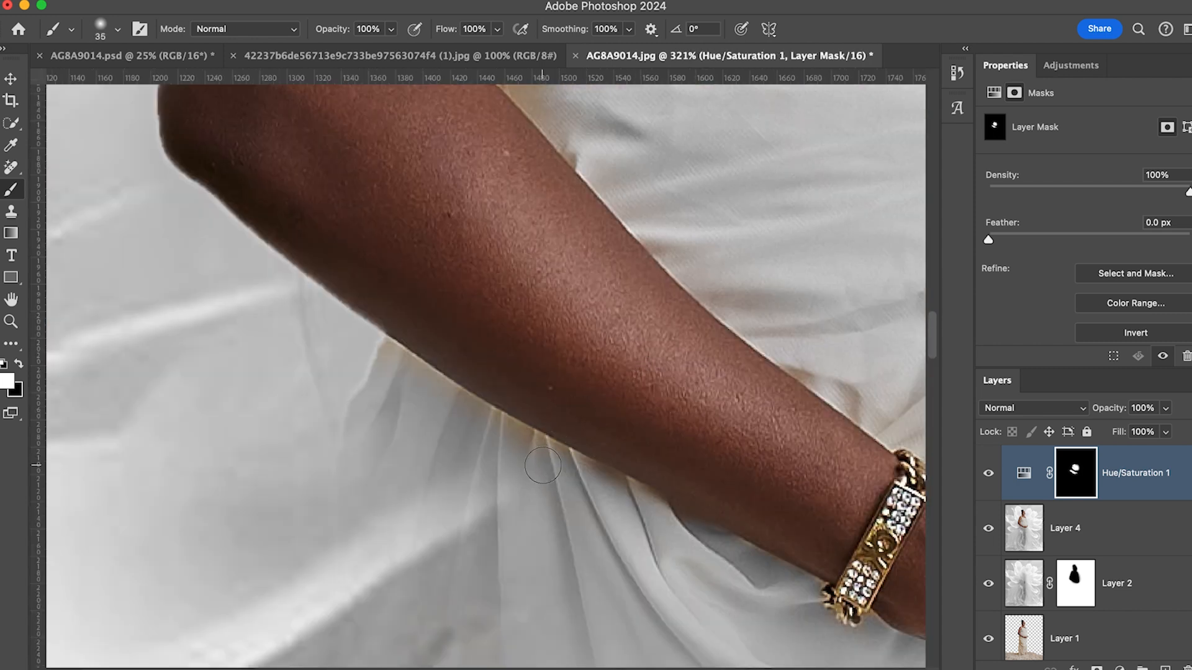
{"action": "mouse_move", "coordinate": [552, 460]}
{"action": "left_mouse_down"}
{"action": "mouse_move", "coordinate": [439, 399]}
{"action": "mouse_move", "coordinate": [385, 354]}
{"action": "mouse_move", "coordinate": [390, 366]}
{"action": "mouse_move", "coordinate": [357, 360]}
{"action": "left_mouse_up"}
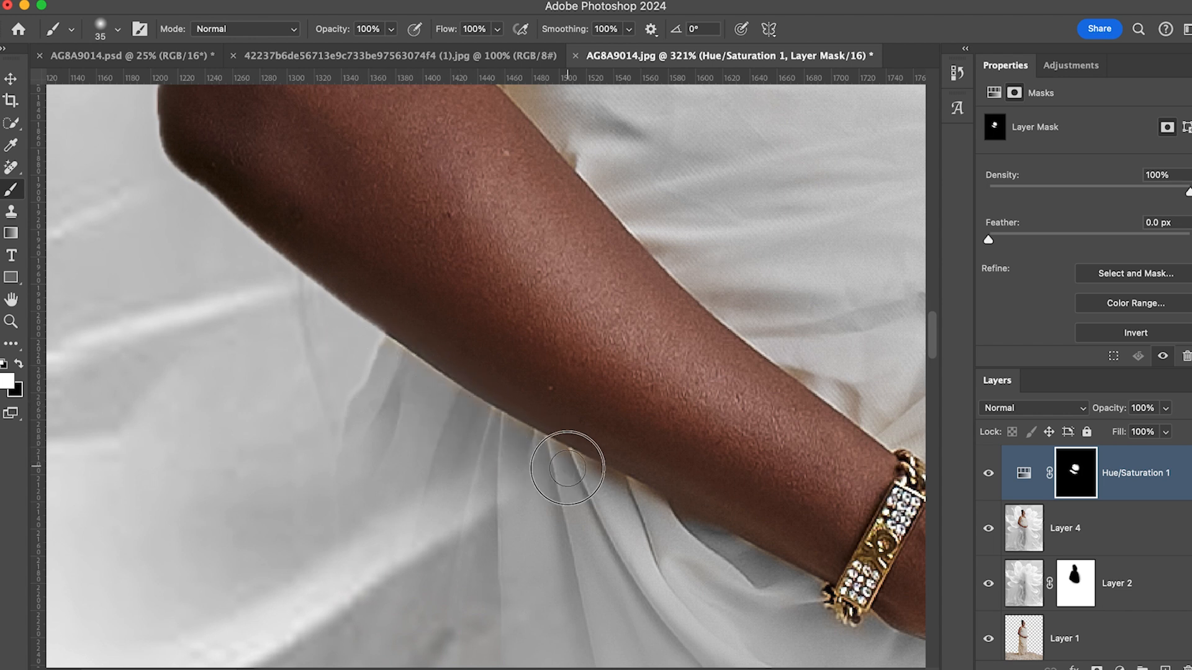
Paint the Hue/Saturation mask white over the remaining tinted pleats at her forearm's lower edge and enlarge the brush to 80.
{"action": "left_click_drag", "start_coordinate": [556, 469], "coordinate": [633, 508]}
{"action": "key", "text": "]"}
{"action": "key", "text": "]"}
{"action": "key", "text": "]"}
{"action": "key", "text": "]"}
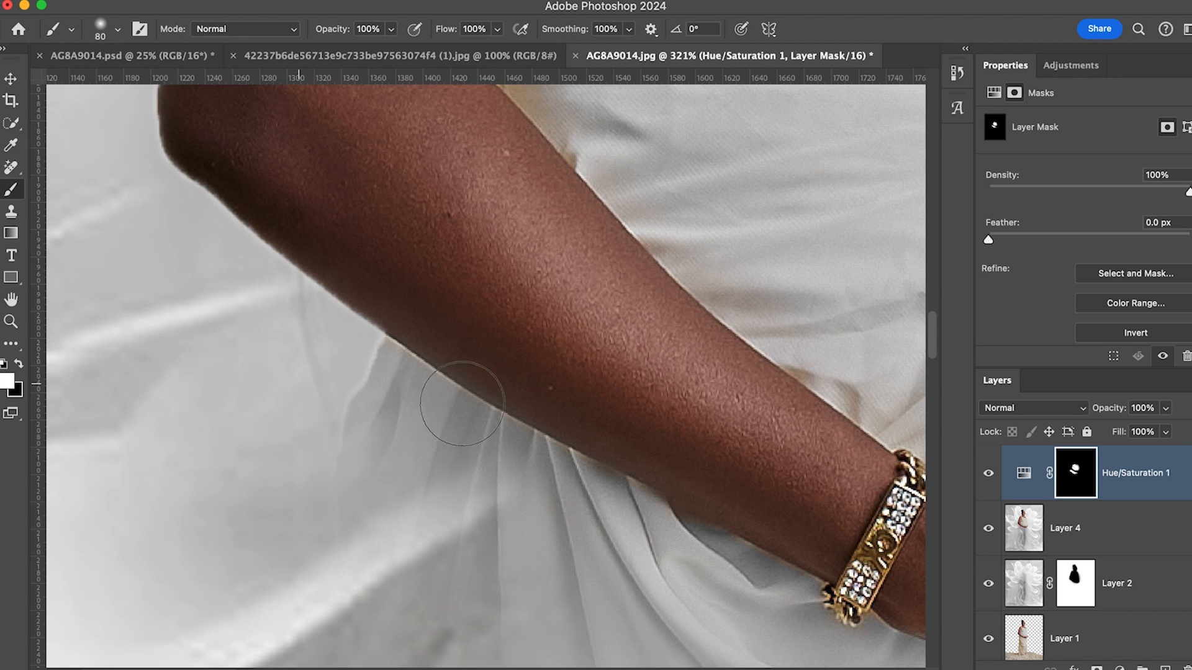
Paint the Hue/Saturation mask white over the belly fabric along her forearm's upper edge, undoing the stroke that covers her skin.
{"action": "key", "text": "["}
{"action": "key", "text": "["}
{"action": "mouse_move", "coordinate": [748, 288]}
{"action": "left_mouse_down"}
{"action": "mouse_move", "coordinate": [704, 219]}
{"action": "mouse_move", "coordinate": [739, 258]}
{"action": "mouse_move", "coordinate": [740, 274]}
{"action": "mouse_move", "coordinate": [714, 262]}
{"action": "mouse_move", "coordinate": [734, 285]}
{"action": "left_mouse_up"}
{"action": "key", "text": "["}
{"action": "key", "text": "["}
{"action": "scroll", "coordinate": [706, 248], "scroll_direction": "down", "scroll_amount": 2}
{"action": "mouse_move", "coordinate": [706, 248]}
{"action": "left_mouse_down"}
{"action": "mouse_move", "coordinate": [667, 204]}
{"action": "mouse_move", "coordinate": [729, 249]}
{"action": "left_mouse_up"}
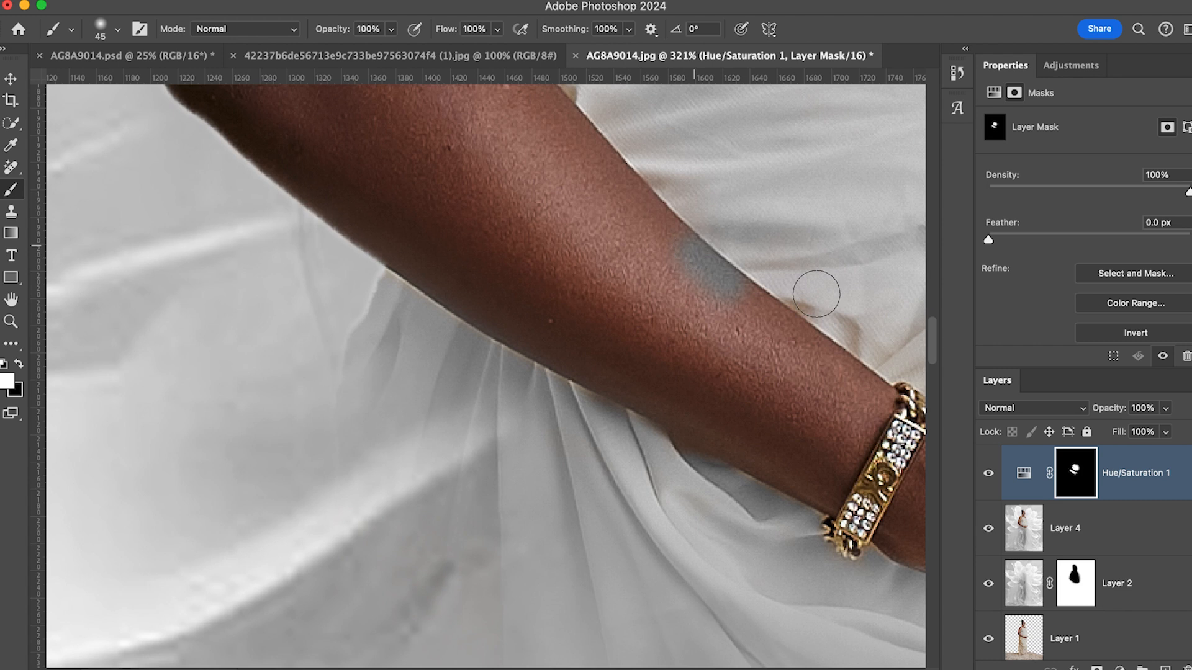
{"action": "key", "text": "ctrl+z"}
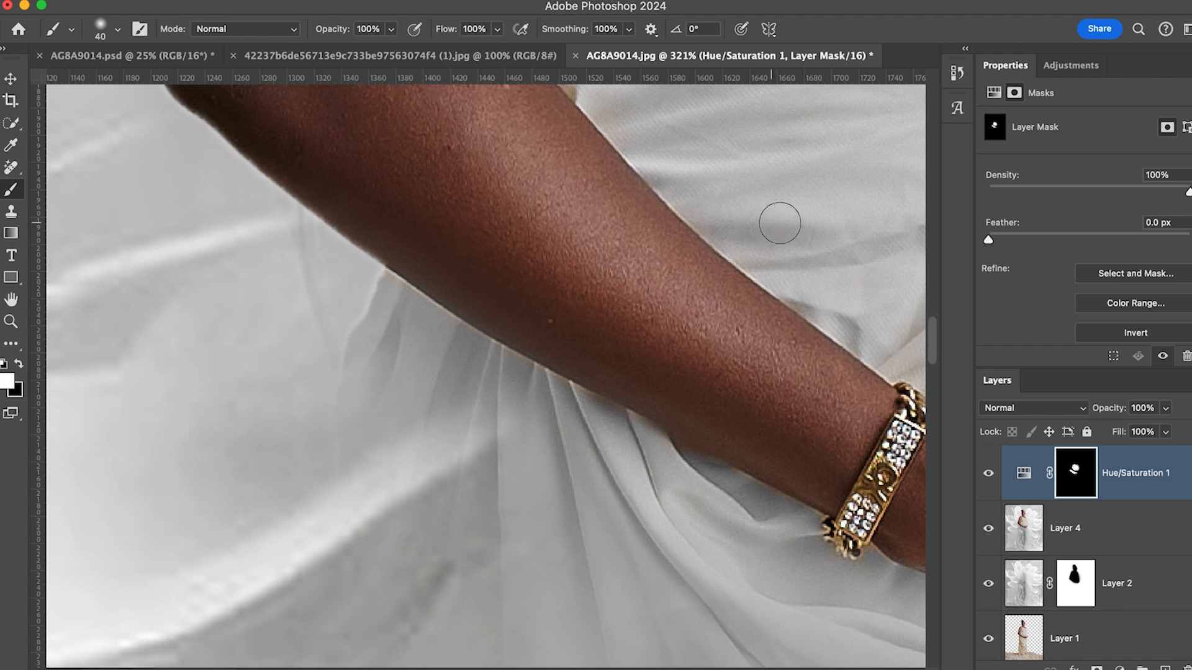
{"action": "left_click_drag", "start_coordinate": [795, 205], "coordinate": [457, 204]}
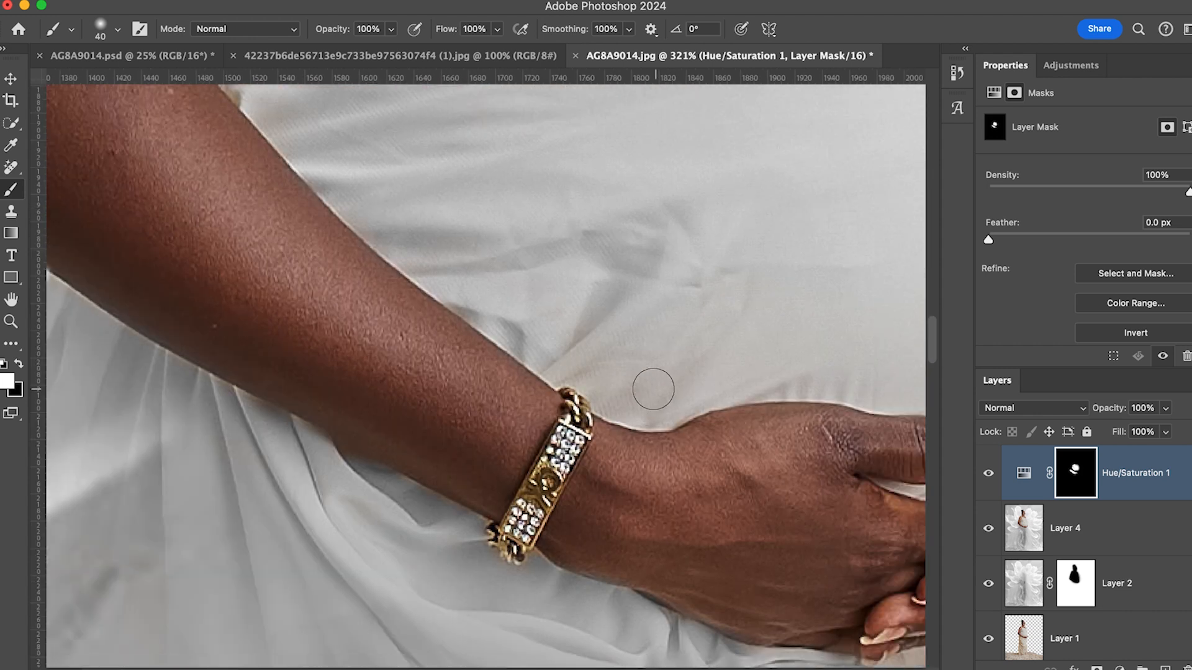
Paint the Hue/Saturation mask white over the yellow fabric in the crook of her elbow and beside the waist knot.
{"action": "key", "text": "bracketright"}
{"action": "key", "text": "bracketright"}
{"action": "key", "text": "bracketright"}
{"action": "key", "text": "bracketright"}
{"action": "key", "text": "bracketright"}
{"action": "scroll", "coordinate": [590, 484], "scroll_direction": "up", "scroll_amount": 10}
{"action": "scroll", "coordinate": [591, 484], "scroll_direction": "left", "scroll_amount": 5}
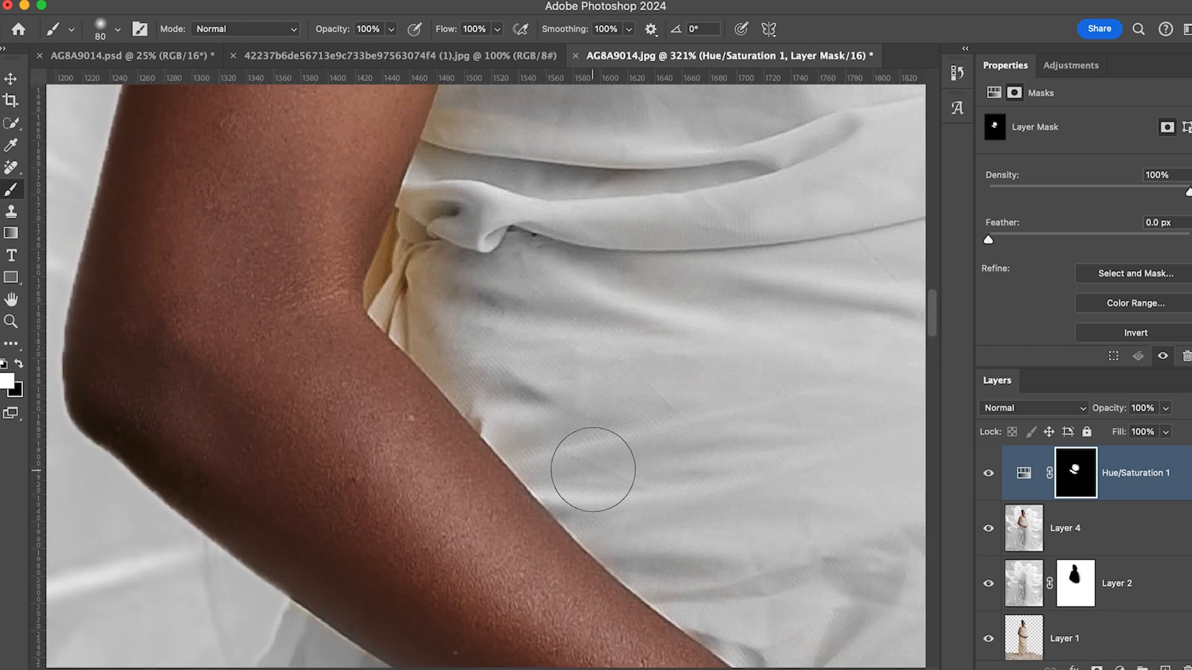
{"action": "mouse_move", "coordinate": [391, 273]}
{"action": "left_mouse_down"}
{"action": "mouse_move", "coordinate": [400, 223]}
{"action": "mouse_move", "coordinate": [422, 197]}
{"action": "mouse_move", "coordinate": [447, 228]}
{"action": "left_mouse_up"}
{"action": "mouse_move", "coordinate": [449, 270]}
{"action": "left_mouse_down"}
{"action": "mouse_move", "coordinate": [424, 289]}
{"action": "mouse_move", "coordinate": [439, 286]}
{"action": "mouse_move", "coordinate": [456, 327]}
{"action": "mouse_move", "coordinate": [437, 312]}
{"action": "mouse_move", "coordinate": [475, 292]}
{"action": "mouse_move", "coordinate": [466, 275]}
{"action": "mouse_move", "coordinate": [427, 312]}
{"action": "left_mouse_up"}
{"action": "key", "text": "bracketright"}
{"action": "key", "text": "bracketright"}
{"action": "scroll", "coordinate": [401, 315], "scroll_direction": "down", "scroll_amount": 2}
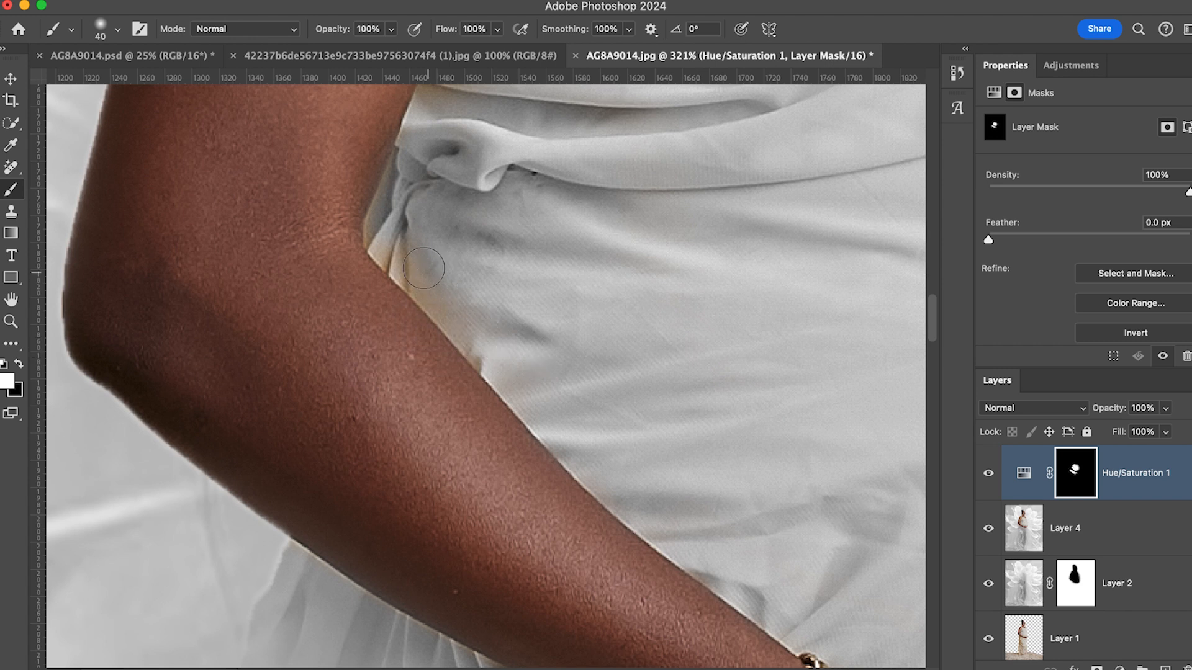
Paint the Hue/Saturation mask white from the inner elbow corner down along her forearm's upper edge, with brush sizes around 30 to 40.
{"action": "left_click_drag", "start_coordinate": [421, 267], "coordinate": [396, 246]}
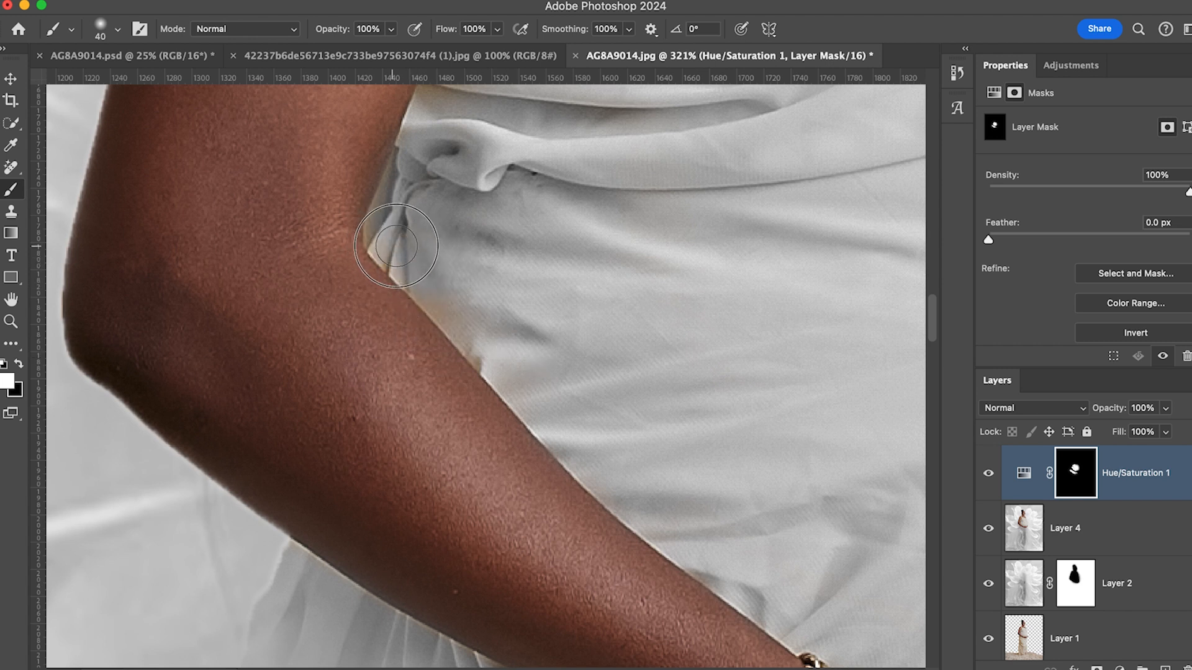
{"action": "key", "text": "bracketleft"}
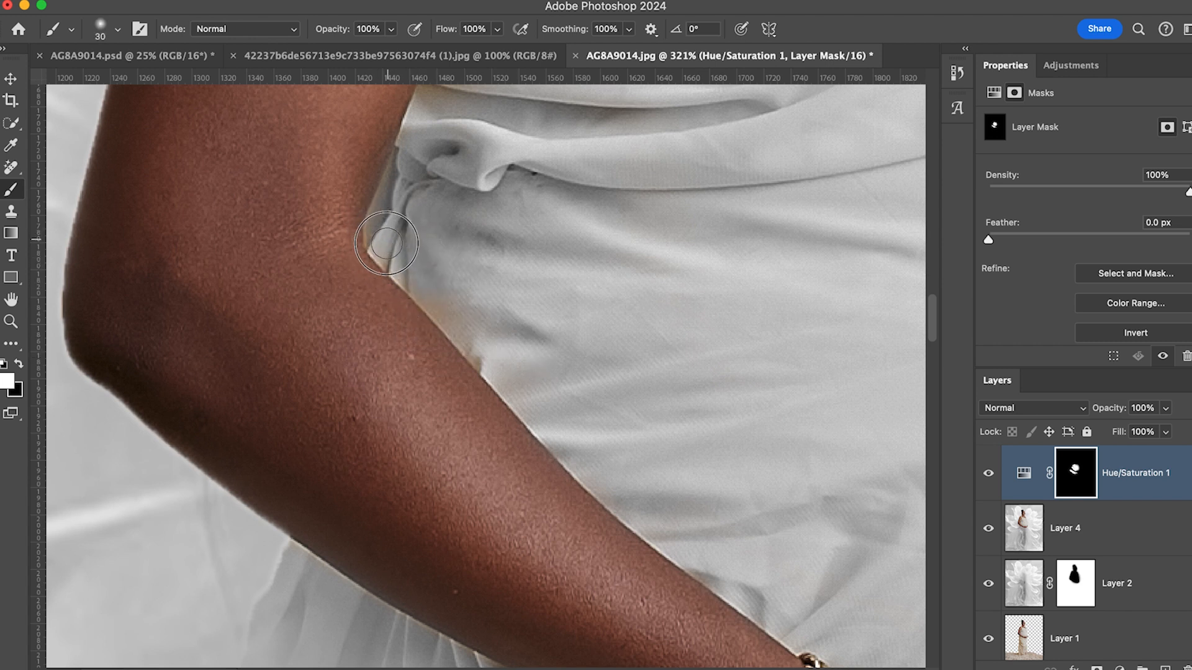
{"action": "mouse_move", "coordinate": [385, 244]}
{"action": "left_mouse_down"}
{"action": "mouse_move", "coordinate": [359, 226]}
{"action": "mouse_move", "coordinate": [365, 213]}
{"action": "mouse_move", "coordinate": [541, 396]}
{"action": "left_mouse_up"}
{"action": "key", "text": "bracketright"}
{"action": "key", "text": "bracketright"}
{"action": "key", "text": "bracketright"}
{"action": "key", "text": "bracketleft"}
{"action": "key", "text": "bracketleft"}
{"action": "key", "text": "bracketleft"}
{"action": "key", "text": "bracketleft"}
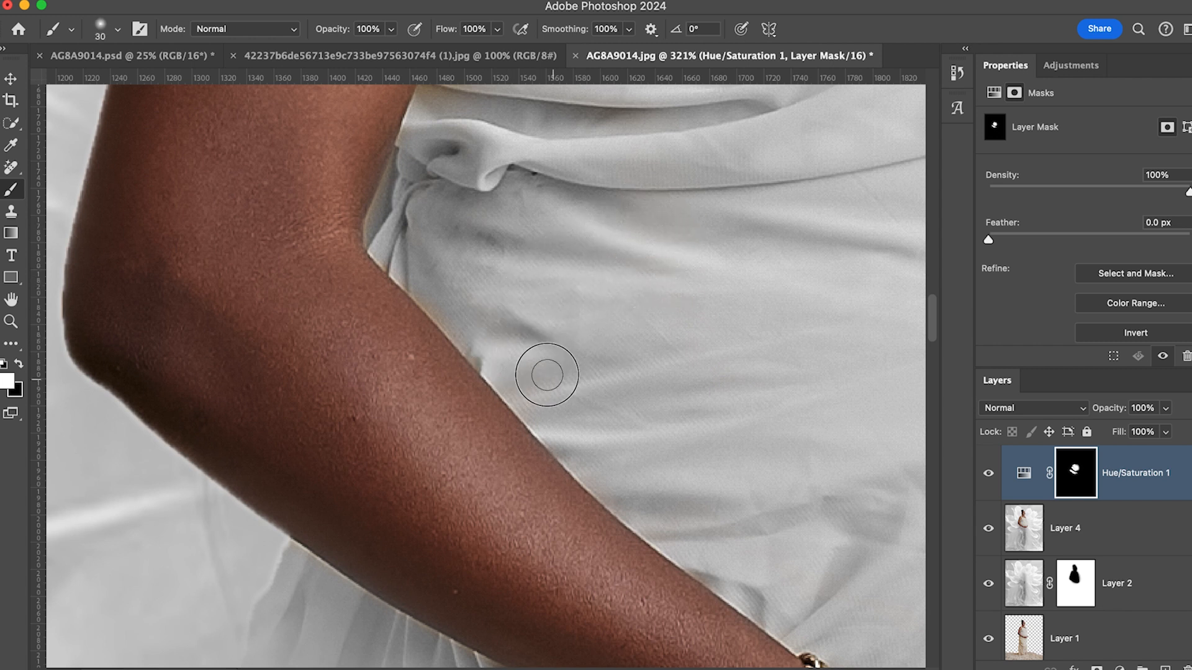
Paint white on the Hue/Saturation 1 mask over the waist folds and lower bodice to remove the yellow tint.
{"action": "scroll", "coordinate": [560, 387], "scroll_direction": "up", "scroll_amount": 1}
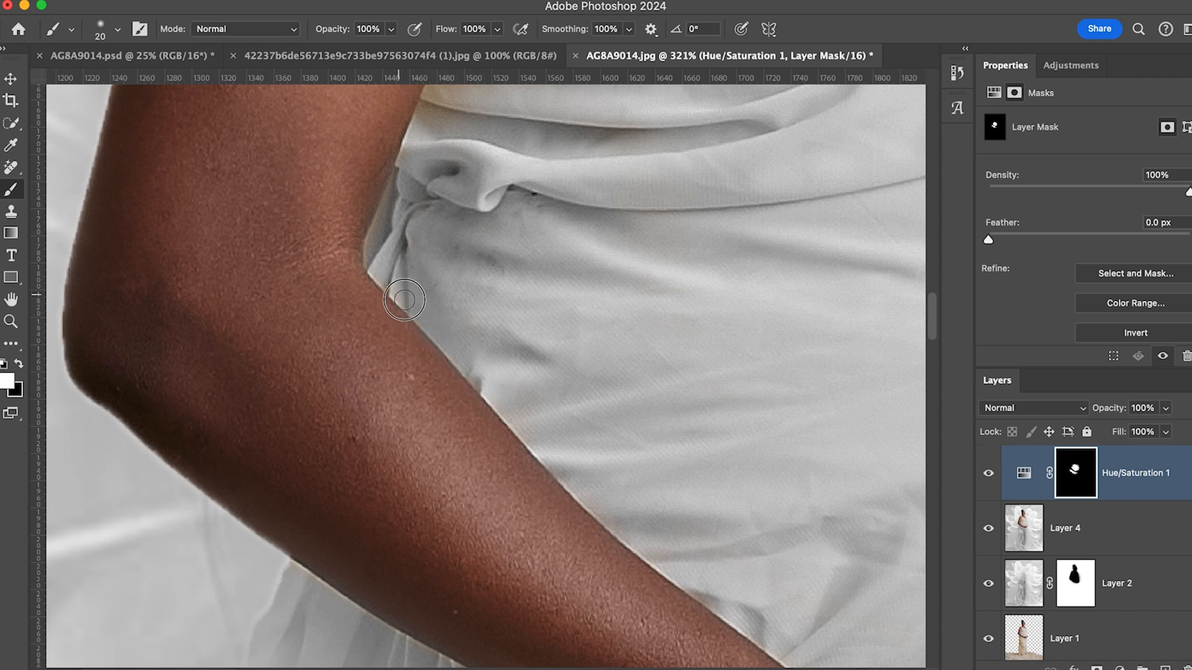
{"action": "left_click_drag", "start_coordinate": [581, 233], "coordinate": [586, 233]}
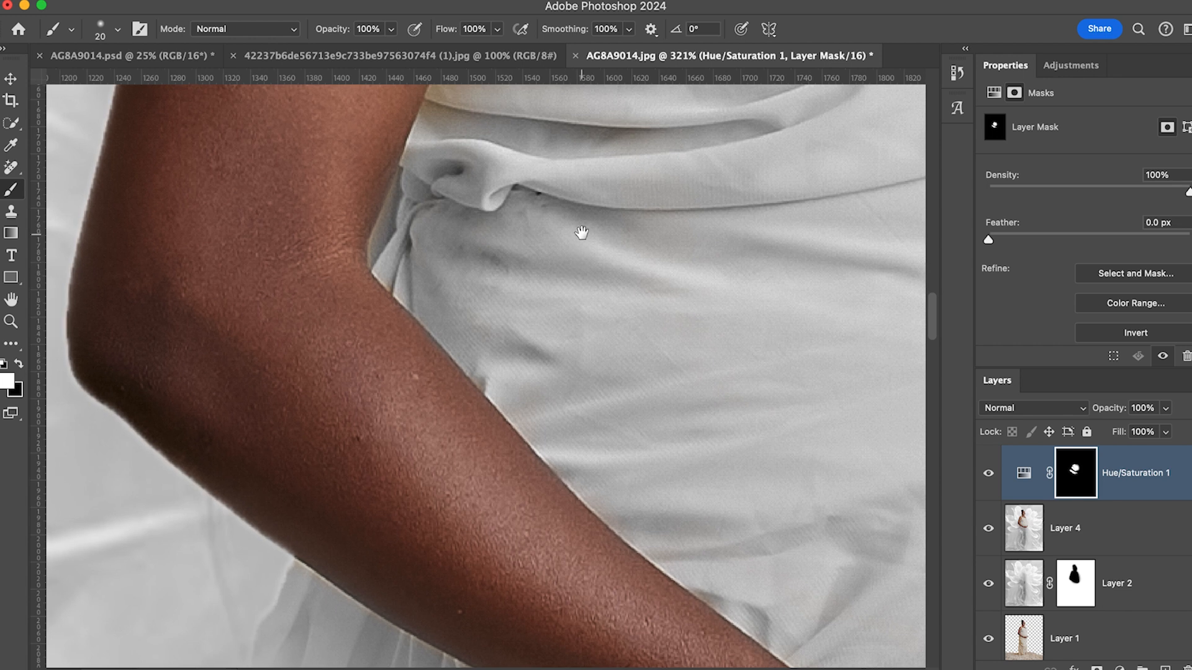
{"action": "scroll", "coordinate": [585, 514], "scroll_direction": "up", "scroll_amount": 5}
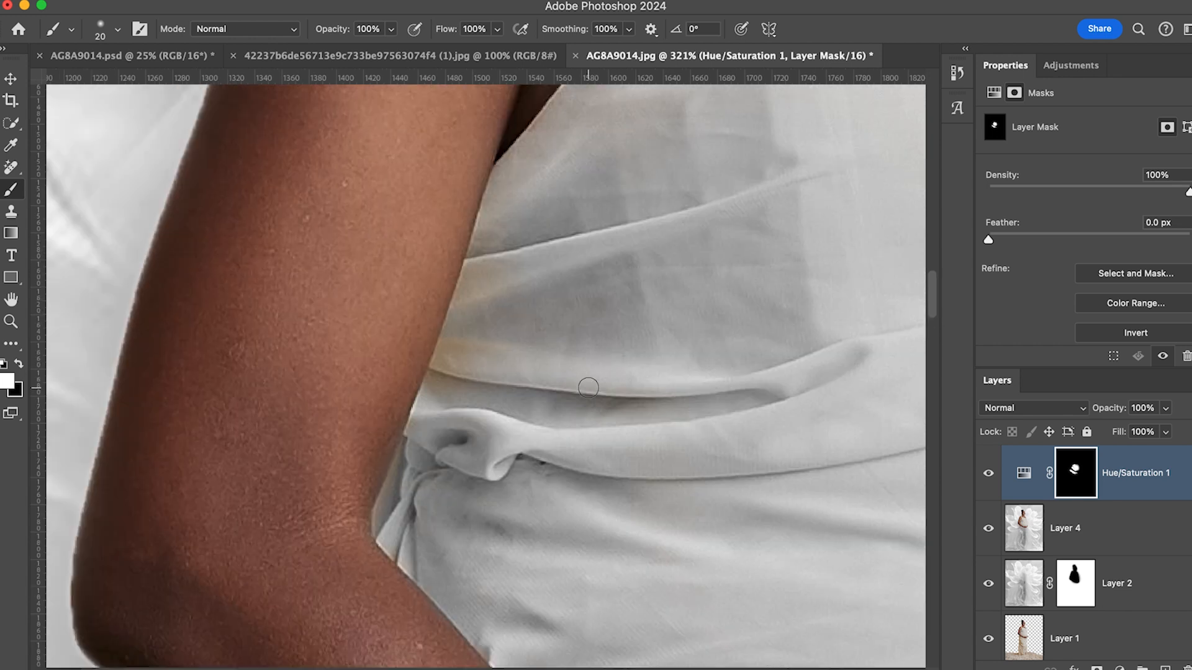
{"action": "mouse_move", "coordinate": [506, 360]}
{"action": "left_mouse_down"}
{"action": "mouse_move", "coordinate": [487, 345]}
{"action": "mouse_move", "coordinate": [452, 367]}
{"action": "mouse_move", "coordinate": [457, 394]}
{"action": "mouse_move", "coordinate": [492, 365]}
{"action": "left_mouse_up"}
{"action": "key", "text": "bracketright"}
{"action": "key", "text": "bracketright"}
{"action": "key", "text": "bracketright"}
{"action": "mouse_move", "coordinate": [600, 339]}
{"action": "left_mouse_down"}
{"action": "mouse_move", "coordinate": [654, 399]}
{"action": "mouse_move", "coordinate": [856, 309]}
{"action": "mouse_move", "coordinate": [636, 274]}
{"action": "mouse_move", "coordinate": [583, 216]}
{"action": "left_mouse_up"}
Paint the Hue/Saturation 1 mask with a smaller brush along the dress edge beside the inner arm.
{"action": "key", "text": "bracketleft"}
{"action": "key", "text": "bracketleft"}
{"action": "key", "text": "bracketleft"}
{"action": "key", "text": "bracketleft"}
{"action": "scroll", "coordinate": [541, 153], "scroll_direction": "down", "scroll_amount": 1}
{"action": "mouse_move", "coordinate": [537, 135]}
{"action": "left_mouse_down"}
{"action": "mouse_move", "coordinate": [483, 271]}
{"action": "mouse_move", "coordinate": [499, 251]}
{"action": "mouse_move", "coordinate": [539, 304]}
{"action": "mouse_move", "coordinate": [577, 299]}
{"action": "mouse_move", "coordinate": [572, 256]}
{"action": "mouse_move", "coordinate": [488, 281]}
{"action": "mouse_move", "coordinate": [445, 376]}
{"action": "mouse_move", "coordinate": [477, 251]}
{"action": "mouse_move", "coordinate": [442, 390]}
{"action": "left_mouse_up"}
{"action": "scroll", "coordinate": [524, 265], "scroll_direction": "up", "scroll_amount": 1}
{"action": "key", "text": "bracketleft"}
{"action": "key", "text": "bracketleft"}
Enlarge the brush to 100 px and desaturate the bodice drape near the armpit by painting the mask.
{"action": "scroll", "coordinate": [549, 384], "scroll_direction": "up", "scroll_amount": 5}
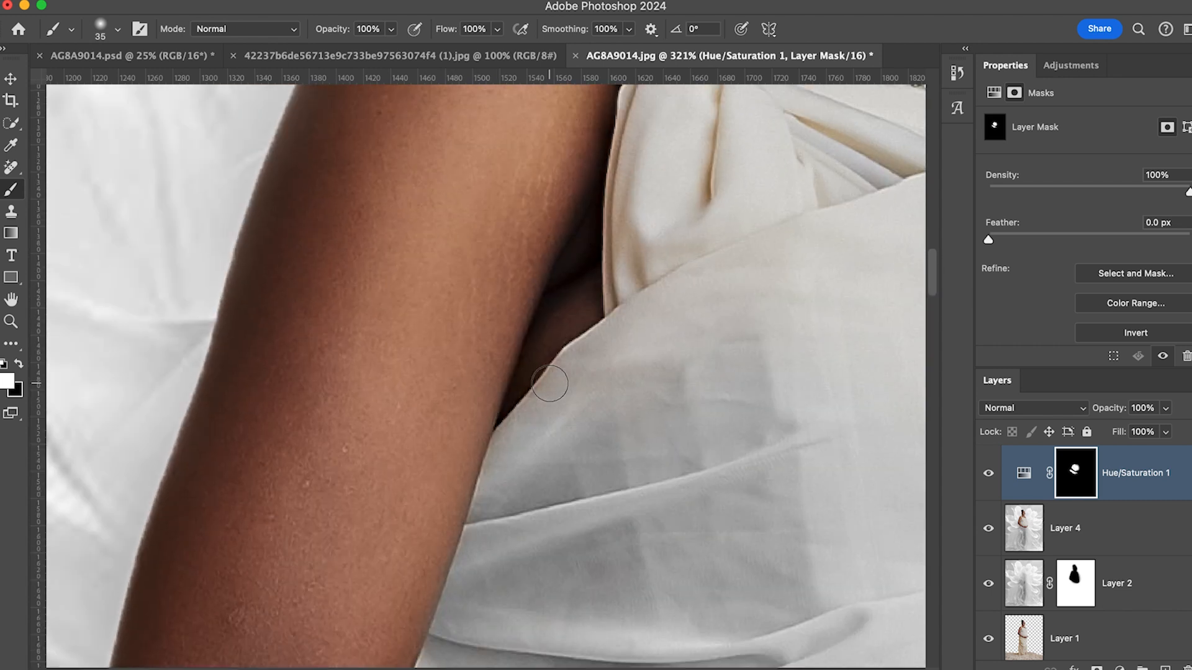
{"action": "key", "text": "bracketright"}
{"action": "key", "text": "bracketright"}
{"action": "key", "text": "bracketright"}
{"action": "key", "text": "bracketright"}
{"action": "mouse_move", "coordinate": [702, 280]}
{"action": "left_mouse_down"}
{"action": "mouse_move", "coordinate": [681, 237]}
{"action": "mouse_move", "coordinate": [648, 250]}
{"action": "mouse_move", "coordinate": [663, 173]}
{"action": "mouse_move", "coordinate": [641, 169]}
{"action": "mouse_move", "coordinate": [650, 159]}
{"action": "mouse_move", "coordinate": [701, 185]}
{"action": "mouse_move", "coordinate": [814, 370]}
{"action": "mouse_move", "coordinate": [701, 361]}
{"action": "mouse_move", "coordinate": [638, 262]}
{"action": "mouse_move", "coordinate": [607, 395]}
{"action": "mouse_move", "coordinate": [563, 429]}
{"action": "mouse_move", "coordinate": [583, 437]}
{"action": "mouse_move", "coordinate": [668, 391]}
{"action": "mouse_move", "coordinate": [742, 282]}
{"action": "left_mouse_up"}
{"action": "key", "text": "bracketright"}
{"action": "mouse_move", "coordinate": [646, 256]}
{"action": "left_mouse_down"}
{"action": "mouse_move", "coordinate": [649, 226]}
{"action": "mouse_move", "coordinate": [687, 213]}
{"action": "mouse_move", "coordinate": [788, 213]}
{"action": "mouse_move", "coordinate": [686, 322]}
{"action": "left_mouse_up"}
Paint the mask over the fabric across the chest, reducing the brush to 80 px.
{"action": "key", "text": "space"}
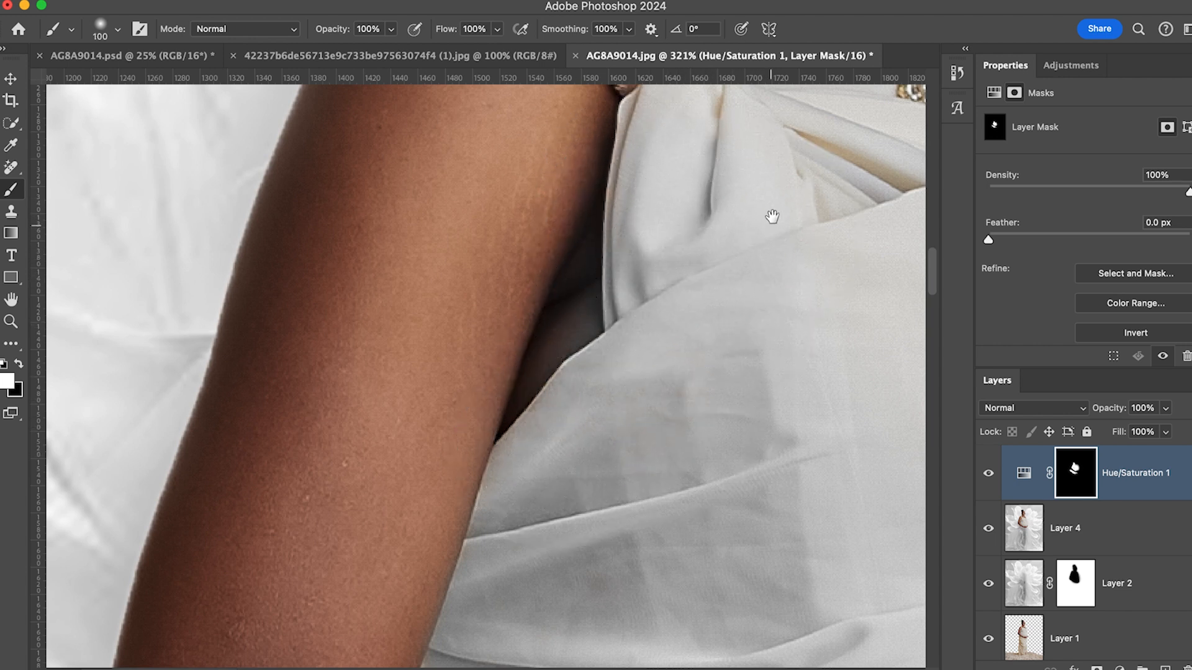
{"action": "left_click_drag", "start_coordinate": [773, 223], "coordinate": [363, 424]}
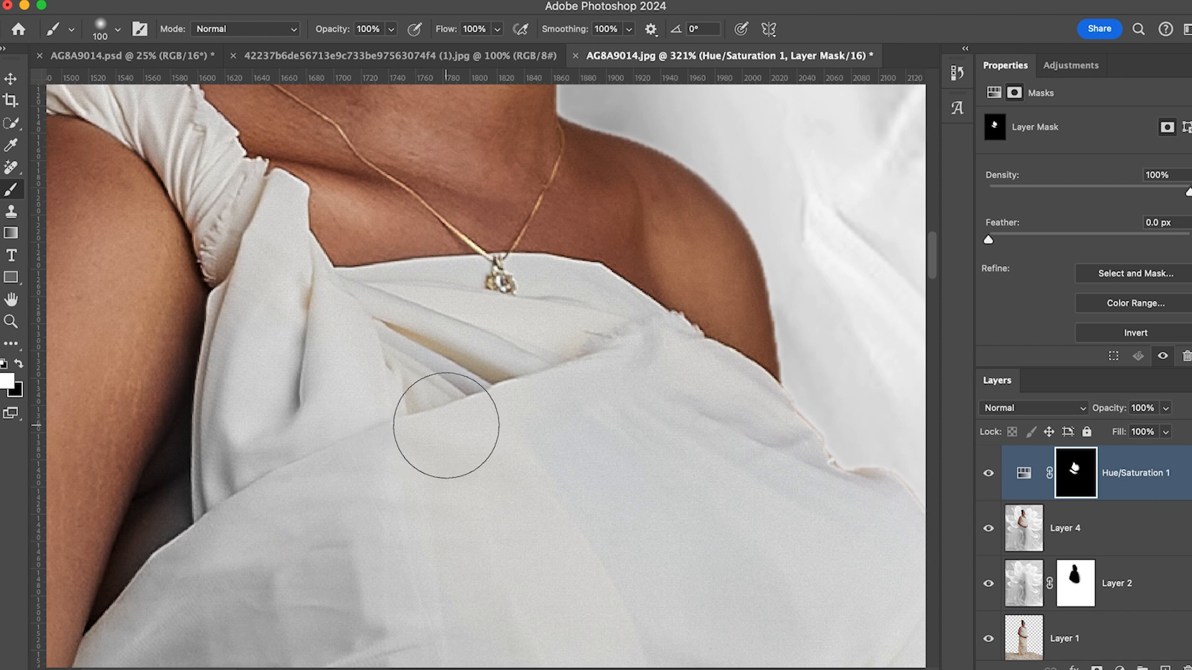
{"action": "scroll", "coordinate": [519, 369], "scroll_direction": "down", "scroll_amount": 1}
{"action": "key", "text": "bracketleft"}
{"action": "key", "text": "bracketleft"}
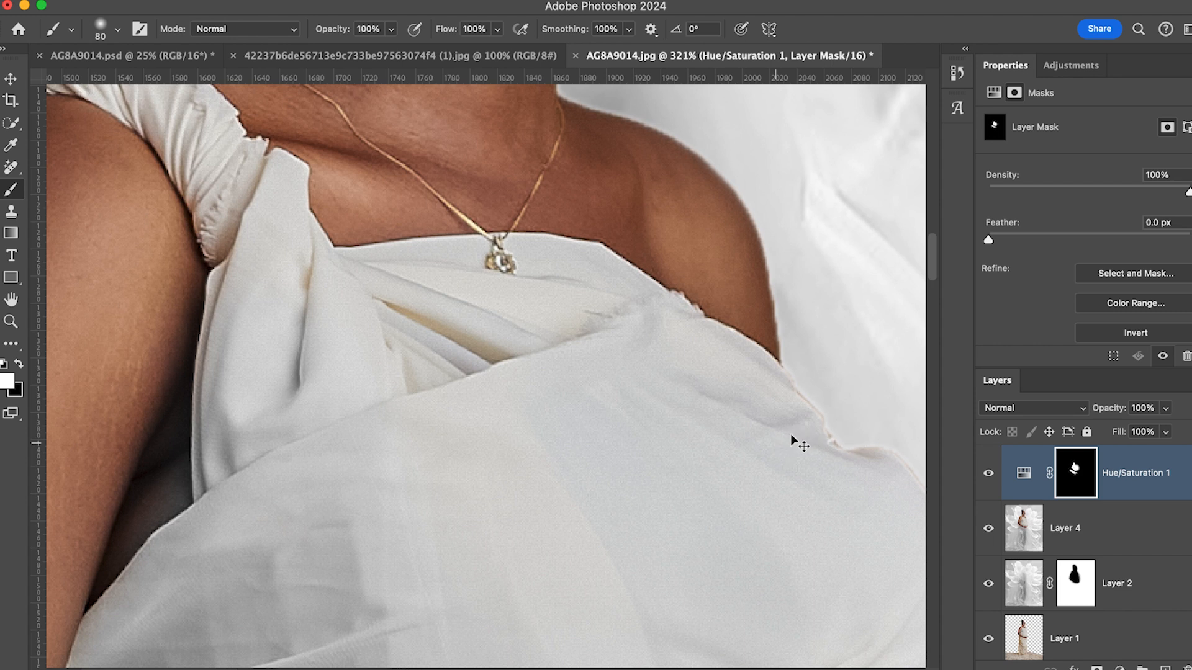
Save the document as AG8A9014.tif in TIFF format with no image compression and RLE layer compression.
{"action": "key", "text": "super+shift+s"}
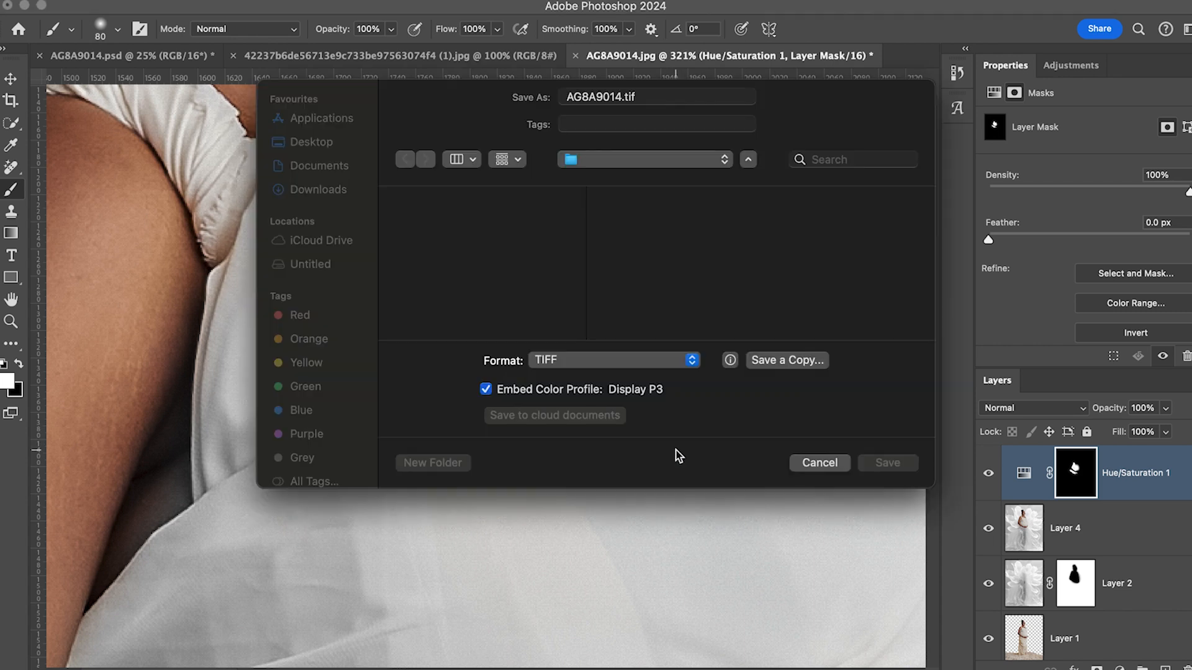
{"action": "left_click", "coordinate": [889, 462]}
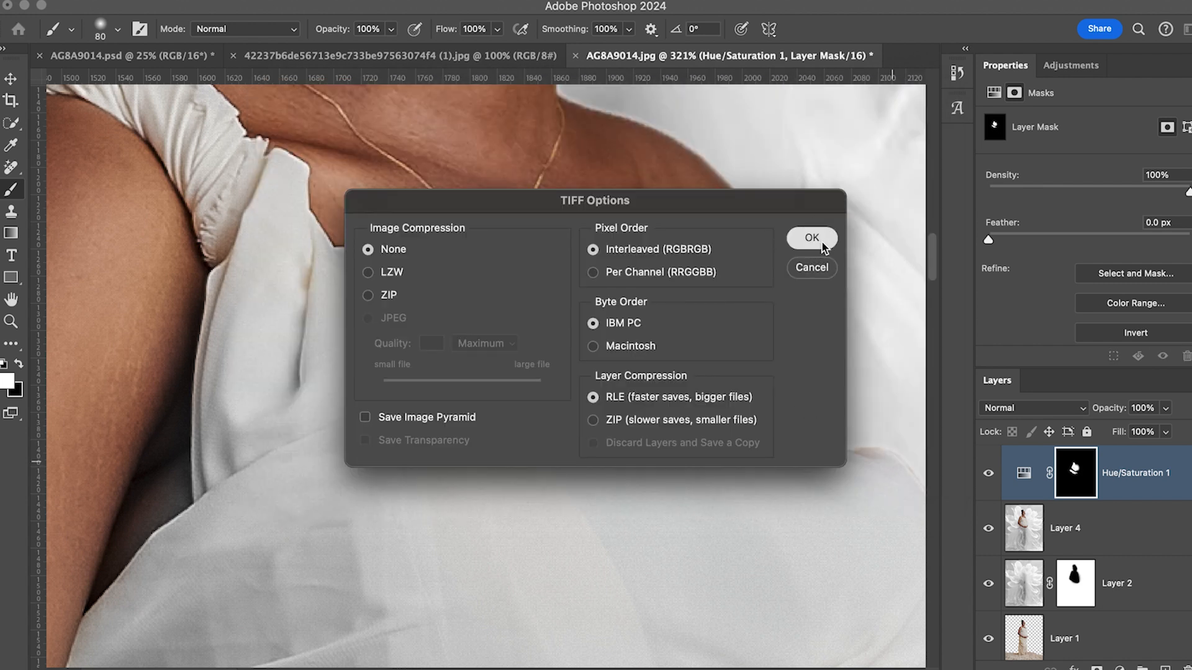
{"action": "left_click", "coordinate": [813, 239]}
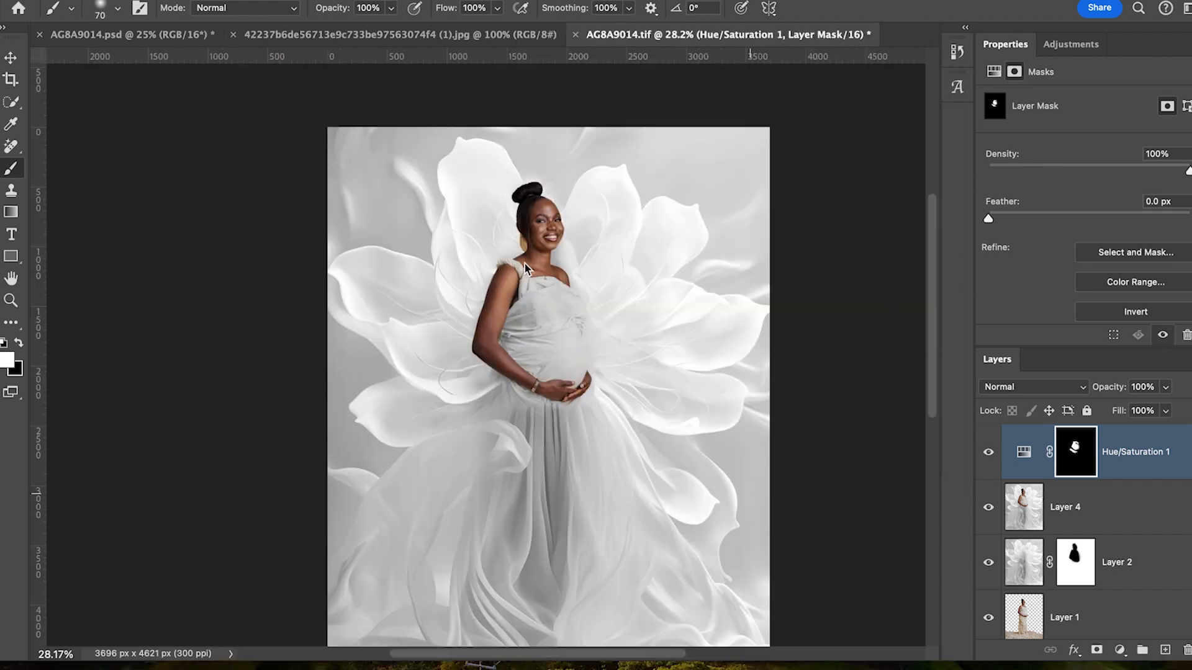
Desaturate the drape just below the shoulder strap on the mask, reducing the brush to 50 px.
{"action": "scroll", "coordinate": [529, 272], "scroll_direction": "up", "scroll_amount": 3}
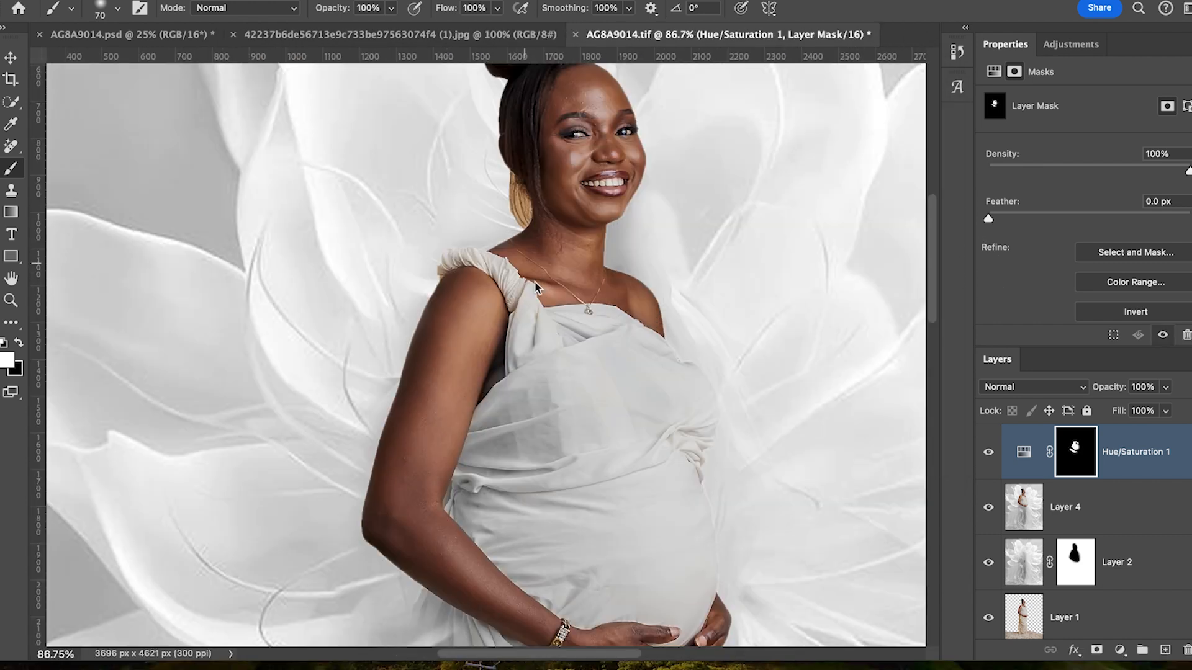
{"action": "scroll", "coordinate": [534, 282], "scroll_direction": "up", "scroll_amount": 5}
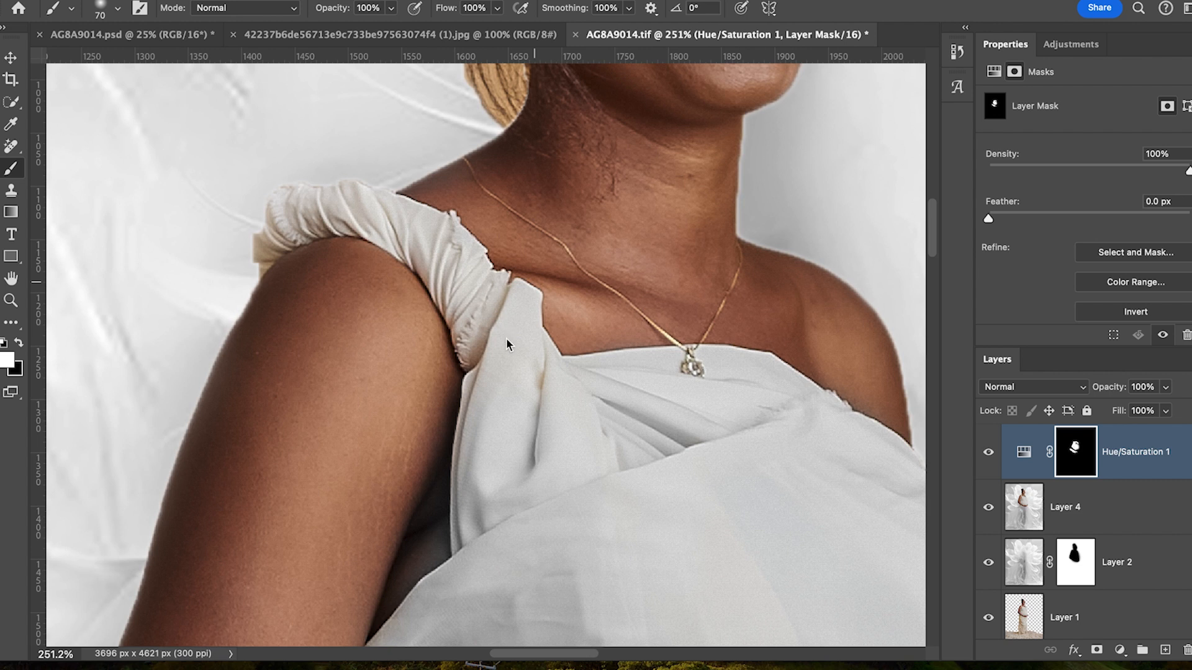
{"action": "key", "text": "bracketright"}
{"action": "key", "text": "bracketright"}
{"action": "mouse_move", "coordinate": [523, 363]}
{"action": "left_mouse_down"}
{"action": "mouse_move", "coordinate": [521, 351]}
{"action": "mouse_move", "coordinate": [534, 396]}
{"action": "mouse_move", "coordinate": [521, 354]}
{"action": "mouse_move", "coordinate": [491, 335]}
{"action": "left_mouse_up"}
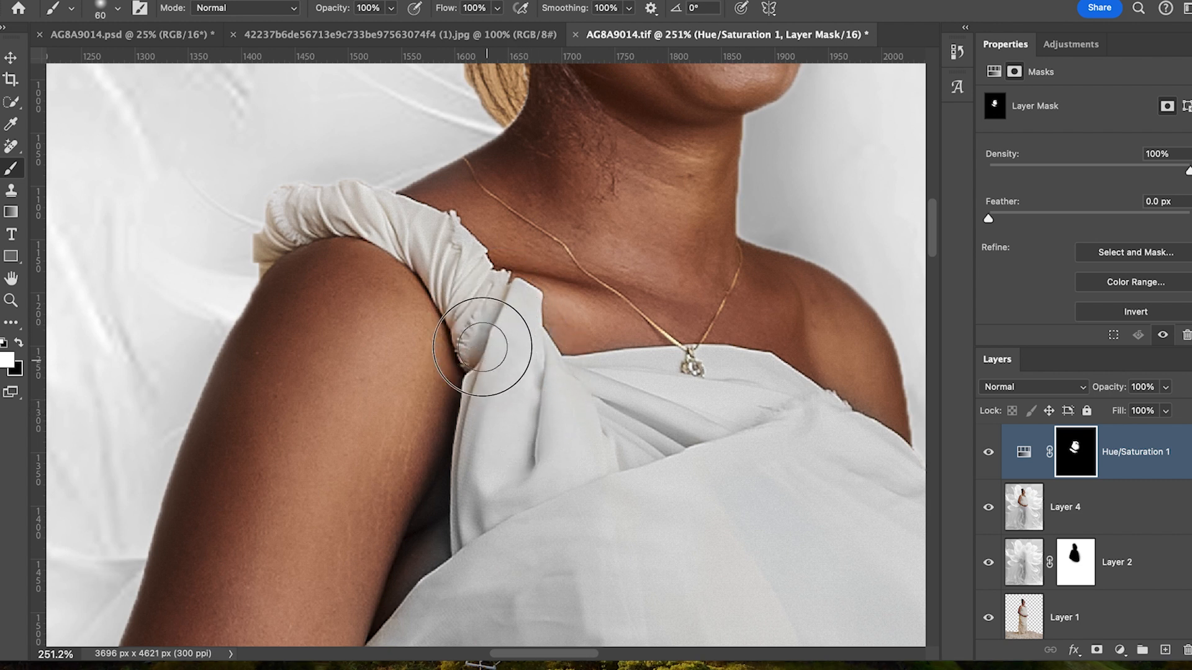
{"action": "key", "text": "bracketleft"}
{"action": "key", "text": "bracketleft"}
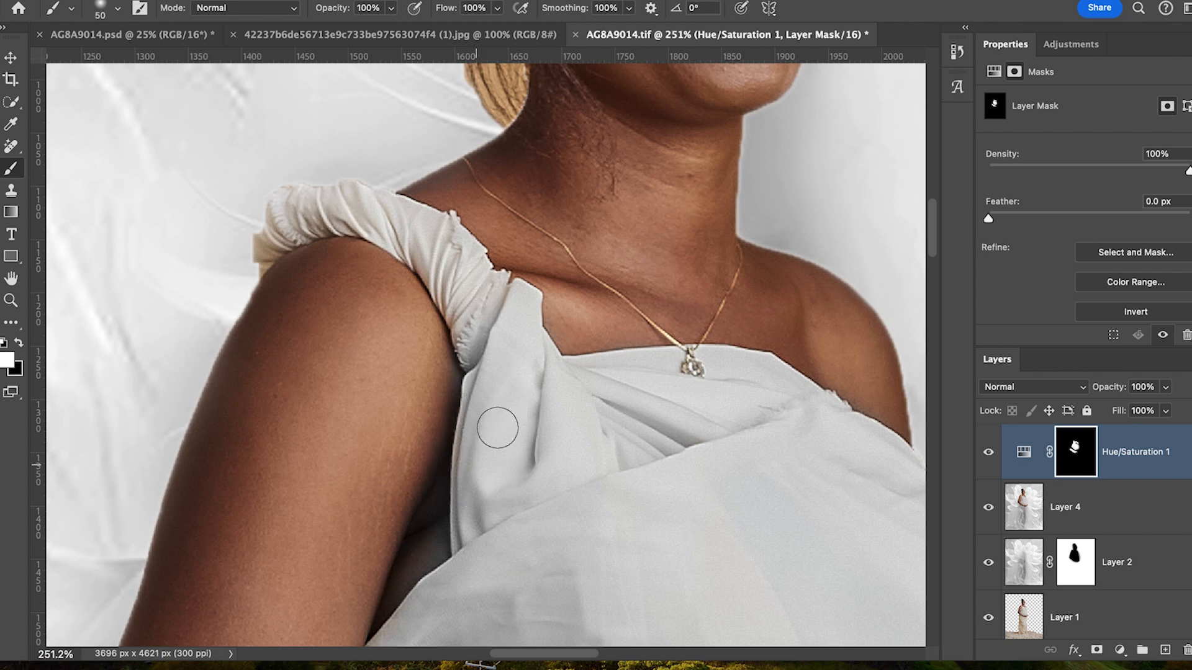
Undo the last mask stroke beside the shoulder strap and return the brush to 50 px.
{"action": "key", "text": "bracketright"}
{"action": "key", "text": "super+z"}
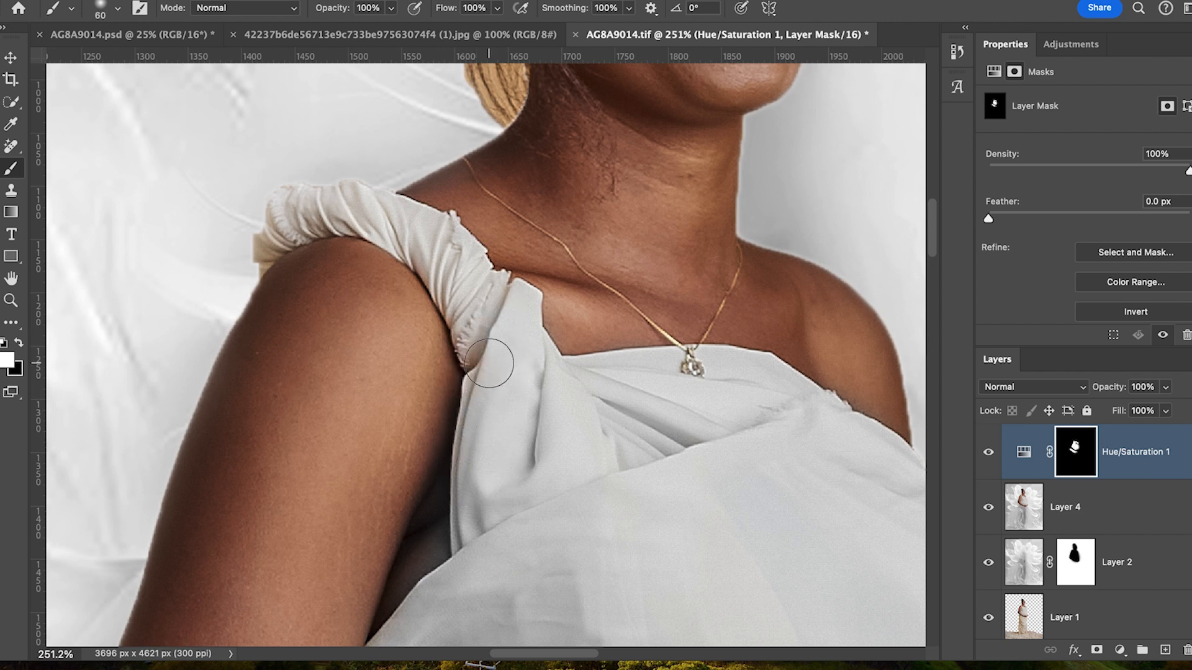
{"action": "key", "text": "bracketleft"}
{"action": "key", "text": "bracketleft"}
{"action": "key", "text": "bracketright"}
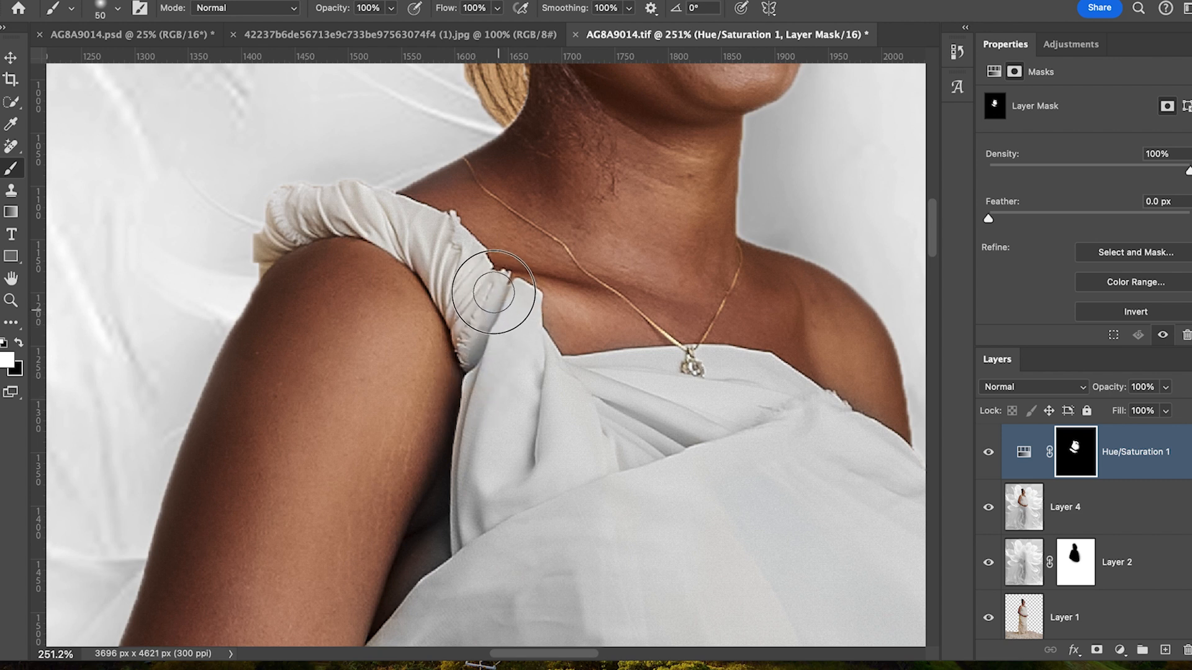
Paint the mask along the ruffled shoulder strap to neutralize its cream colour, using progressively smaller brushes down to 25 px.
{"action": "left_click", "coordinate": [518, 303]}
{"action": "mouse_move", "coordinate": [466, 267]}
{"action": "left_mouse_down"}
{"action": "mouse_move", "coordinate": [412, 229]}
{"action": "mouse_move", "coordinate": [446, 258]}
{"action": "mouse_move", "coordinate": [435, 258]}
{"action": "mouse_move", "coordinate": [474, 317]}
{"action": "mouse_move", "coordinate": [483, 337]}
{"action": "mouse_move", "coordinate": [463, 319]}
{"action": "mouse_move", "coordinate": [467, 332]}
{"action": "mouse_move", "coordinate": [449, 294]}
{"action": "mouse_move", "coordinate": [477, 351]}
{"action": "mouse_move", "coordinate": [470, 271]}
{"action": "mouse_move", "coordinate": [458, 290]}
{"action": "mouse_move", "coordinate": [432, 265]}
{"action": "mouse_move", "coordinate": [483, 279]}
{"action": "mouse_move", "coordinate": [438, 236]}
{"action": "mouse_move", "coordinate": [344, 195]}
{"action": "mouse_move", "coordinate": [306, 193]}
{"action": "mouse_move", "coordinate": [269, 237]}
{"action": "left_mouse_up"}
{"action": "key", "text": "bracketleft"}
{"action": "key", "text": "bracketleft"}
{"action": "key", "text": "bracketleft"}
{"action": "key", "text": "bracketright"}
{"action": "key", "text": "bracketright"}
{"action": "key", "text": "bracketleft"}
{"action": "key", "text": "bracketleft"}
{"action": "key", "text": "bracketleft"}
{"action": "key", "text": "bracketleft"}
{"action": "scroll", "coordinate": [255, 255], "scroll_direction": "down", "scroll_amount": 6}
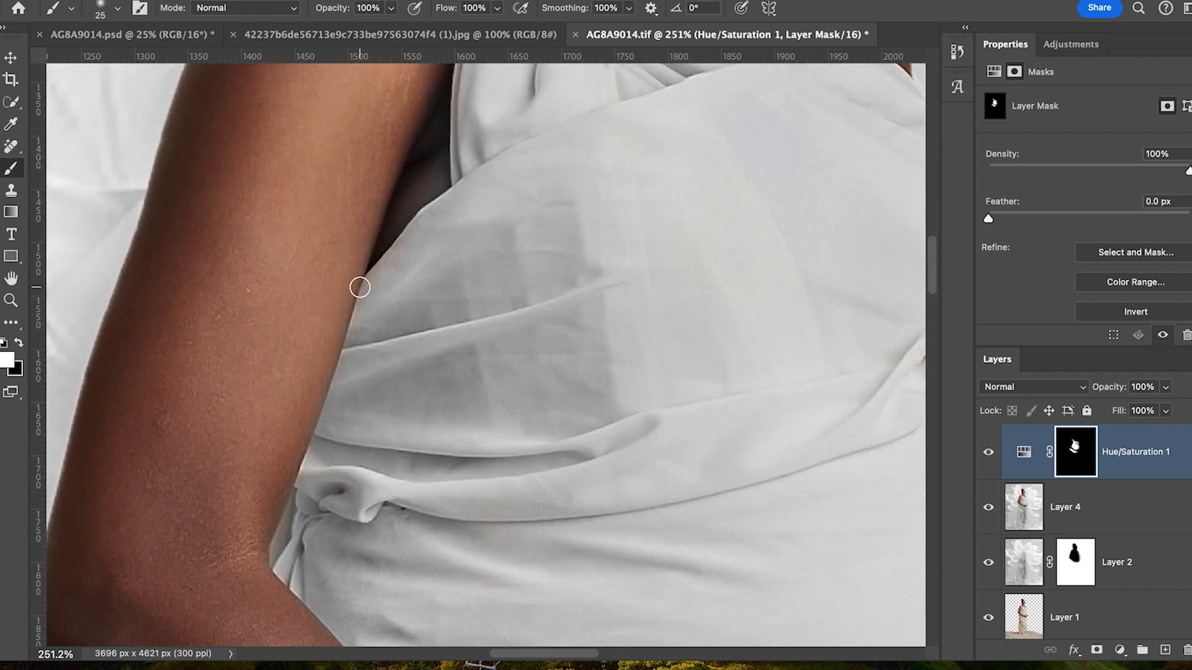
{"action": "scroll", "coordinate": [360, 288], "scroll_direction": "up", "scroll_amount": 7}
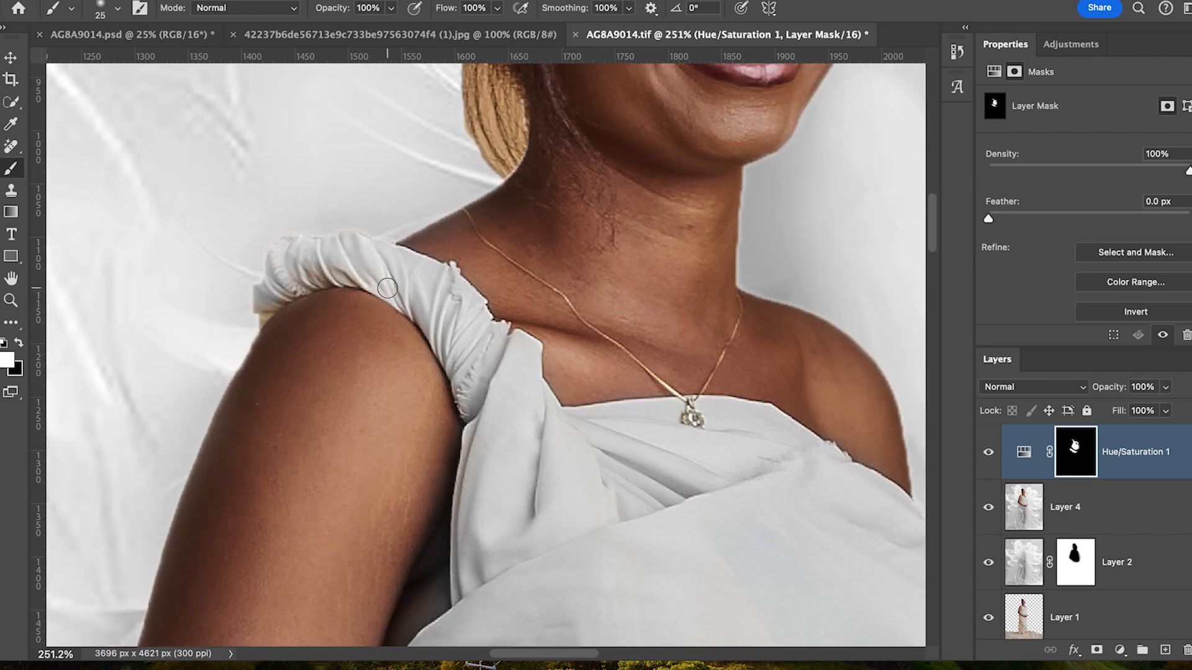
Paint the mask over the strap's outer end above the arm to remove the remaining yellow patch.
{"action": "key", "text": "bracketright"}
{"action": "key", "text": "bracketright"}
{"action": "key", "text": "bracketright"}
{"action": "mouse_move", "coordinate": [263, 286]}
{"action": "left_mouse_down"}
{"action": "mouse_move", "coordinate": [337, 265]}
{"action": "mouse_move", "coordinate": [415, 290]}
{"action": "mouse_move", "coordinate": [402, 294]}
{"action": "mouse_move", "coordinate": [377, 258]}
{"action": "mouse_move", "coordinate": [348, 245]}
{"action": "mouse_move", "coordinate": [287, 244]}
{"action": "mouse_move", "coordinate": [268, 285]}
{"action": "left_mouse_up"}
{"action": "key", "text": "bracketright"}
{"action": "left_click_drag", "start_coordinate": [262, 306], "coordinate": [261, 307]}
{"action": "key", "text": "bracketright"}
{"action": "key", "text": "bracketright"}
{"action": "key", "text": "bracketright"}
{"action": "mouse_move", "coordinate": [259, 297]}
{"action": "left_mouse_down"}
{"action": "mouse_move", "coordinate": [242, 306]}
{"action": "mouse_move", "coordinate": [254, 322]}
{"action": "left_mouse_up"}
{"action": "key", "text": "bracketright"}
{"action": "mouse_move", "coordinate": [277, 247]}
{"action": "left_mouse_down"}
{"action": "mouse_move", "coordinate": [344, 249]}
{"action": "mouse_move", "coordinate": [272, 259]}
{"action": "left_mouse_up"}
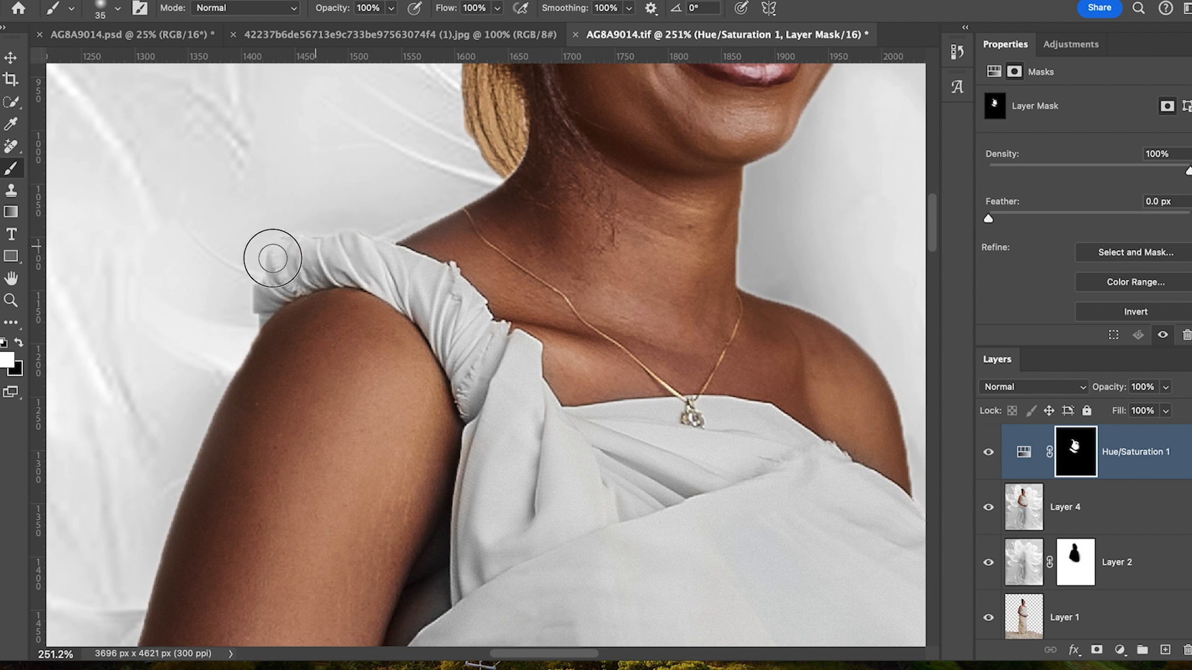
Paint the mask over the gold earring beside the neck to turn it grey, shrinking the brush to 20 px.
{"action": "scroll", "coordinate": [484, 283], "scroll_direction": "up", "scroll_amount": 3}
{"action": "mouse_move", "coordinate": [482, 180]}
{"action": "left_mouse_down"}
{"action": "mouse_move", "coordinate": [492, 226]}
{"action": "mouse_move", "coordinate": [466, 180]}
{"action": "mouse_move", "coordinate": [477, 90]}
{"action": "left_mouse_up"}
{"action": "key", "text": "bracketright"}
{"action": "key", "text": "bracketleft"}
{"action": "key", "text": "bracketleft"}
{"action": "mouse_move", "coordinate": [498, 132]}
{"action": "left_mouse_down"}
{"action": "mouse_move", "coordinate": [519, 160]}
{"action": "mouse_move", "coordinate": [504, 247]}
{"action": "mouse_move", "coordinate": [468, 202]}
{"action": "left_mouse_up"}
{"action": "key", "text": "bracketleft"}
{"action": "key", "text": "bracketleft"}
{"action": "scroll", "coordinate": [467, 201], "scroll_direction": "down", "scroll_amount": 1}
{"action": "key", "text": "bracketleft"}
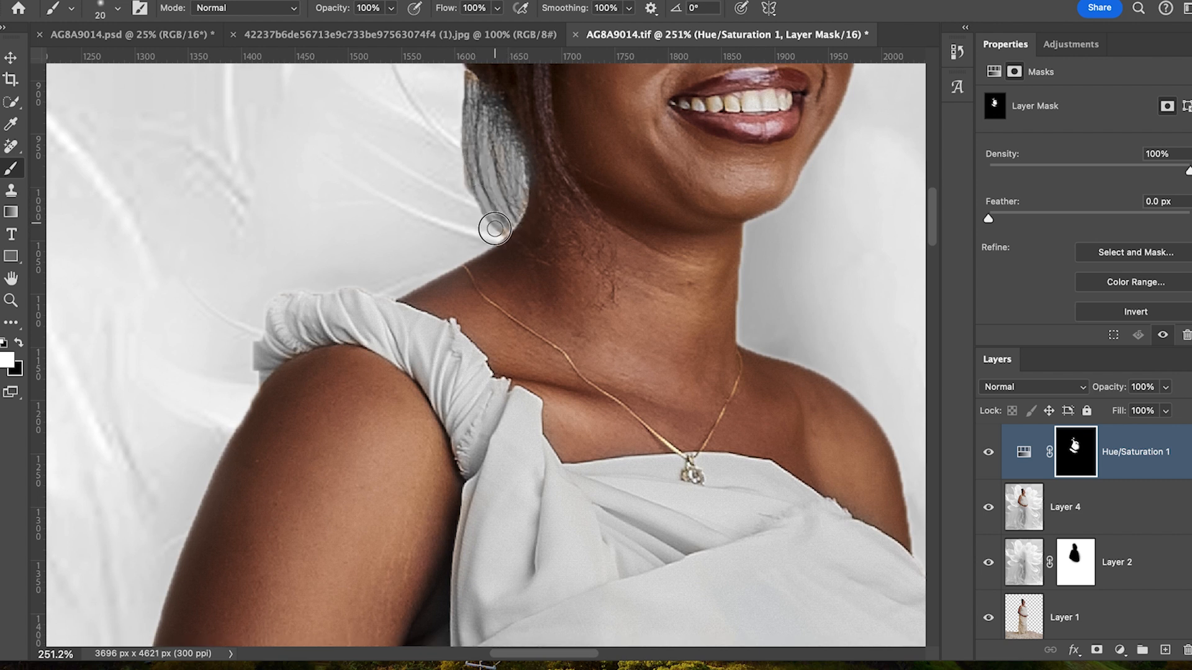
Paint the mask over the earring's lower tip and edges to remove the leftover gold tint.
{"action": "left_click_drag", "start_coordinate": [510, 210], "coordinate": [519, 202]}
{"action": "key", "text": "bracketright"}
{"action": "key", "text": "bracketright"}
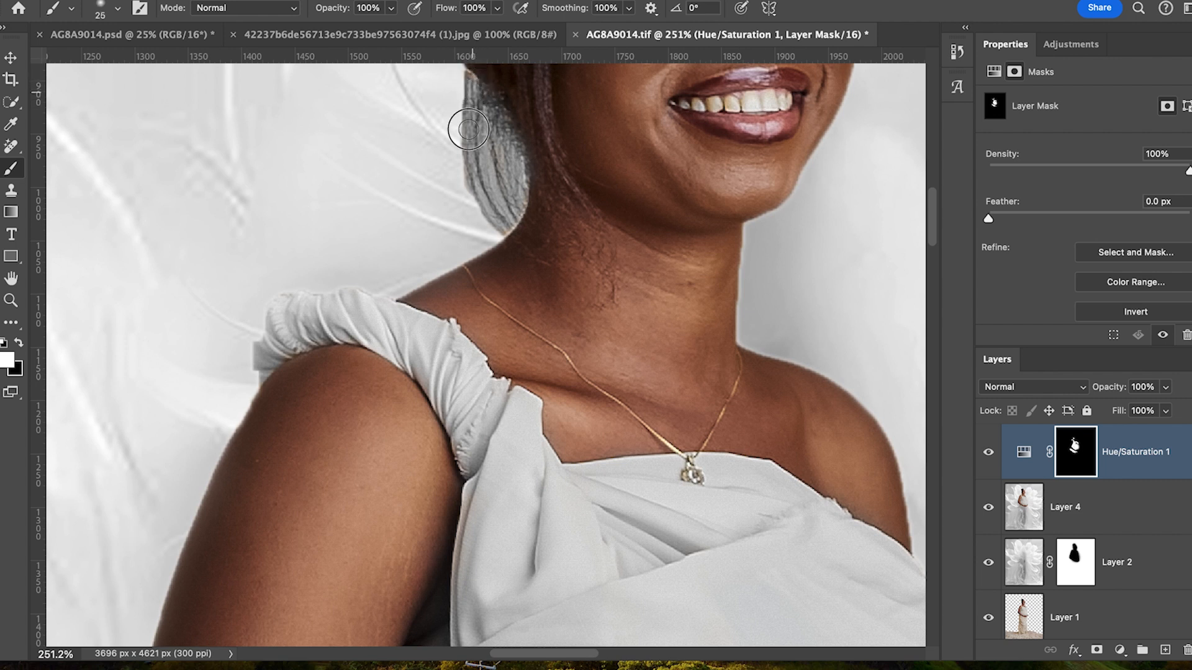
{"action": "scroll", "coordinate": [475, 244], "scroll_direction": "up", "scroll_amount": 5}
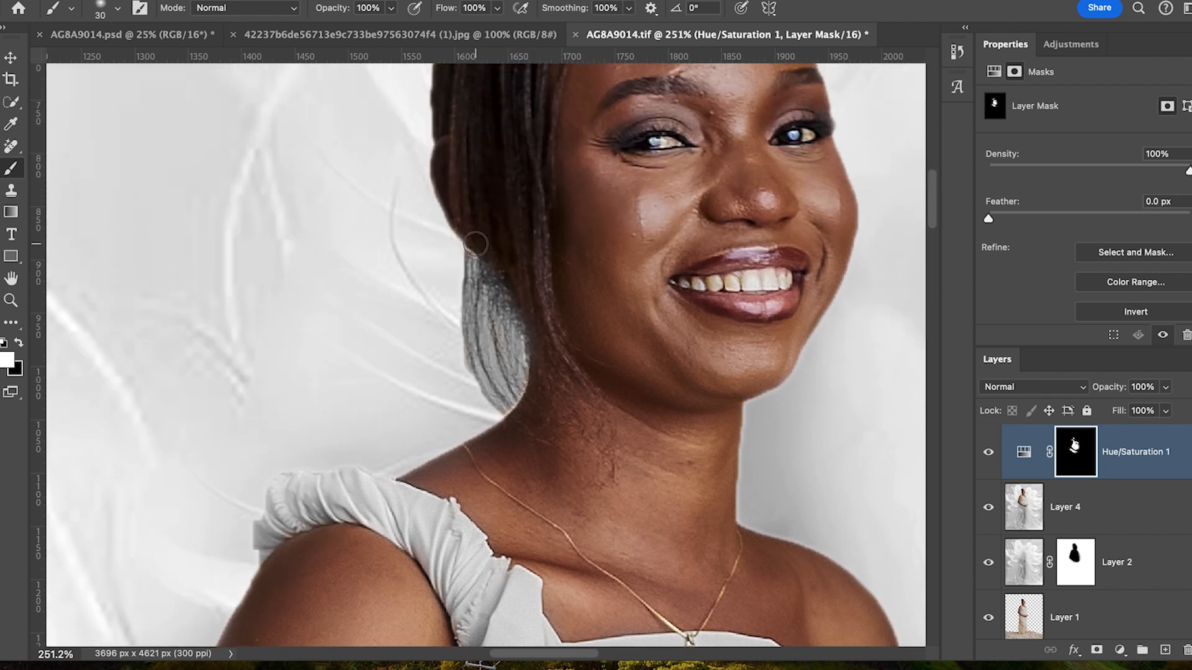
{"action": "key", "text": "bracketright"}
{"action": "key", "text": "bracketleft"}
{"action": "key", "text": "bracketleft"}
{"action": "key", "text": "bracketleft"}
{"action": "left_click_drag", "start_coordinate": [501, 403], "coordinate": [505, 375]}
Check the desaturated dress and earring in the whole image and touch up the earring's mask with a 30 px brush.
{"action": "scroll", "coordinate": [632, 385], "scroll_direction": "down", "scroll_amount": 10}
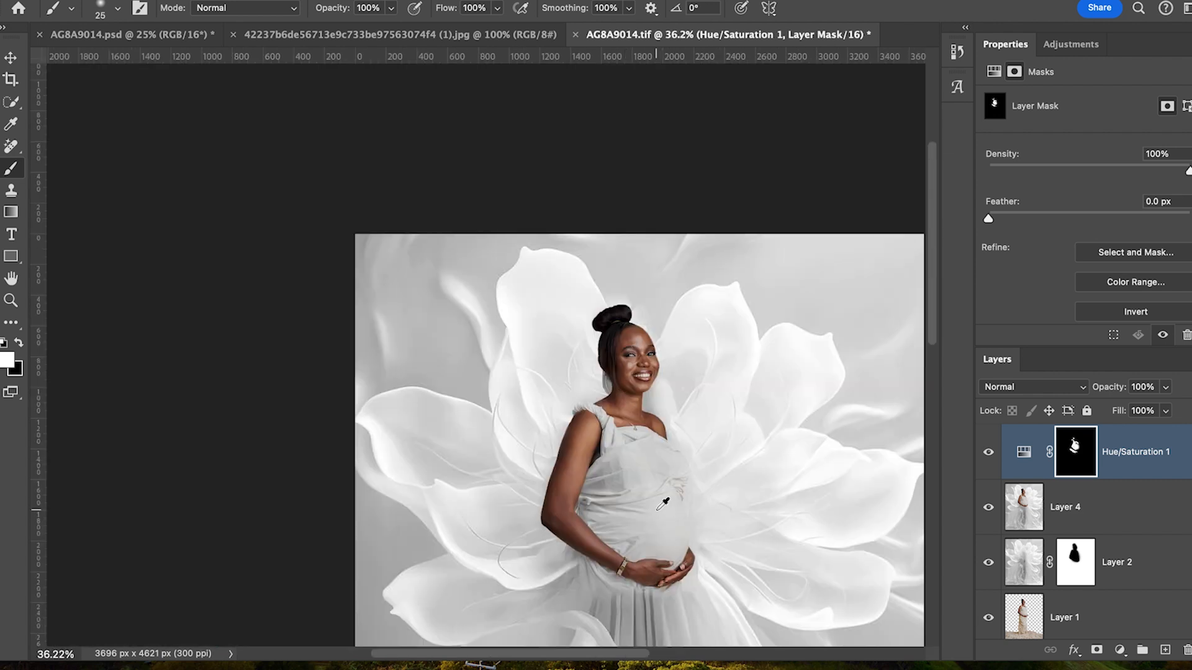
{"action": "scroll", "coordinate": [652, 447], "scroll_direction": "up", "scroll_amount": 3}
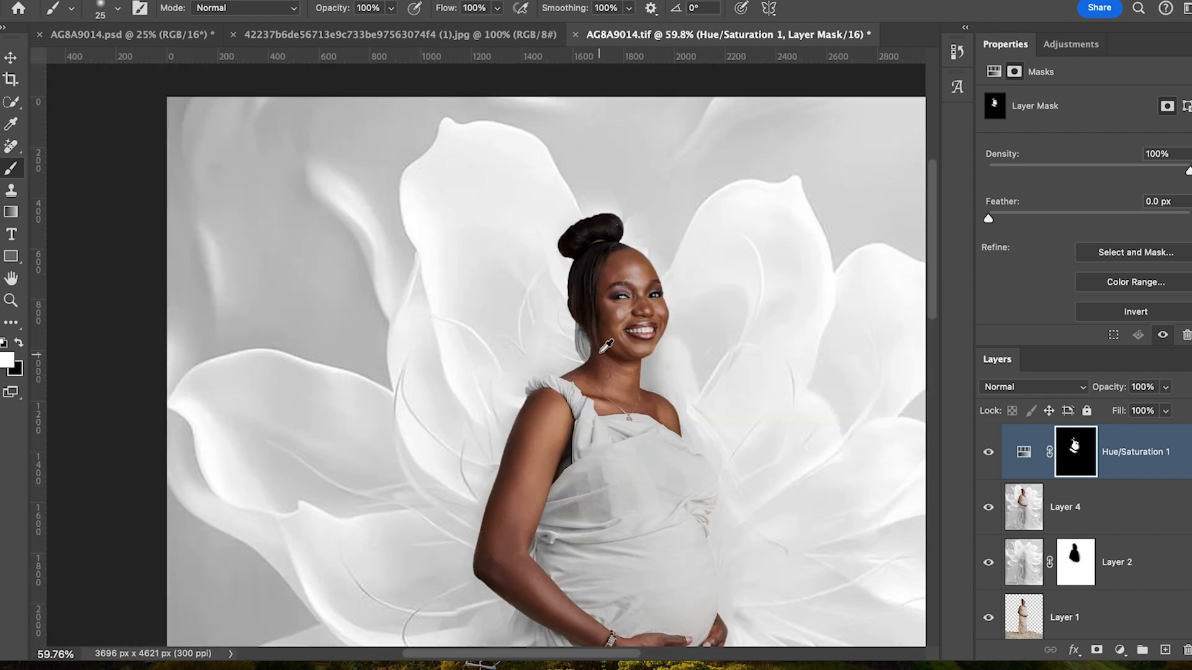
{"action": "scroll", "coordinate": [582, 342], "scroll_direction": "up", "scroll_amount": 9}
{"action": "key", "text": "bracketright"}
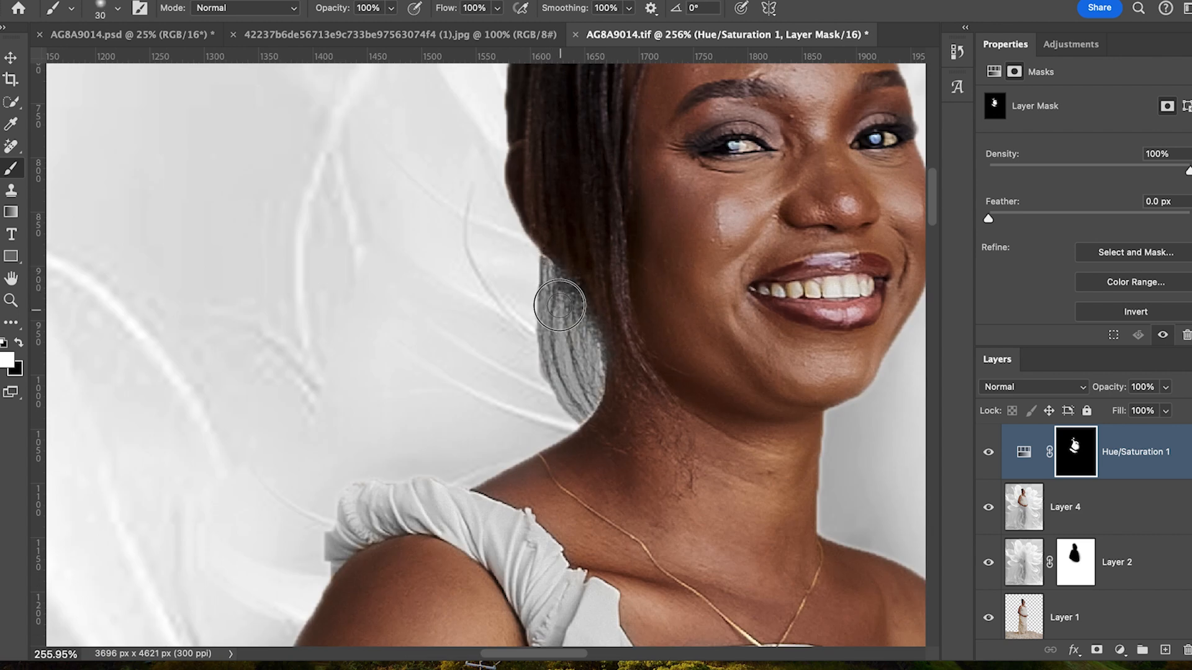
{"action": "right_click", "coordinate": [562, 311]}
{"action": "left_click", "coordinate": [563, 297]}
{"action": "scroll", "coordinate": [560, 316], "scroll_direction": "down", "scroll_amount": 7}
{"action": "scroll", "coordinate": [587, 376], "scroll_direction": "down", "scroll_amount": 3}
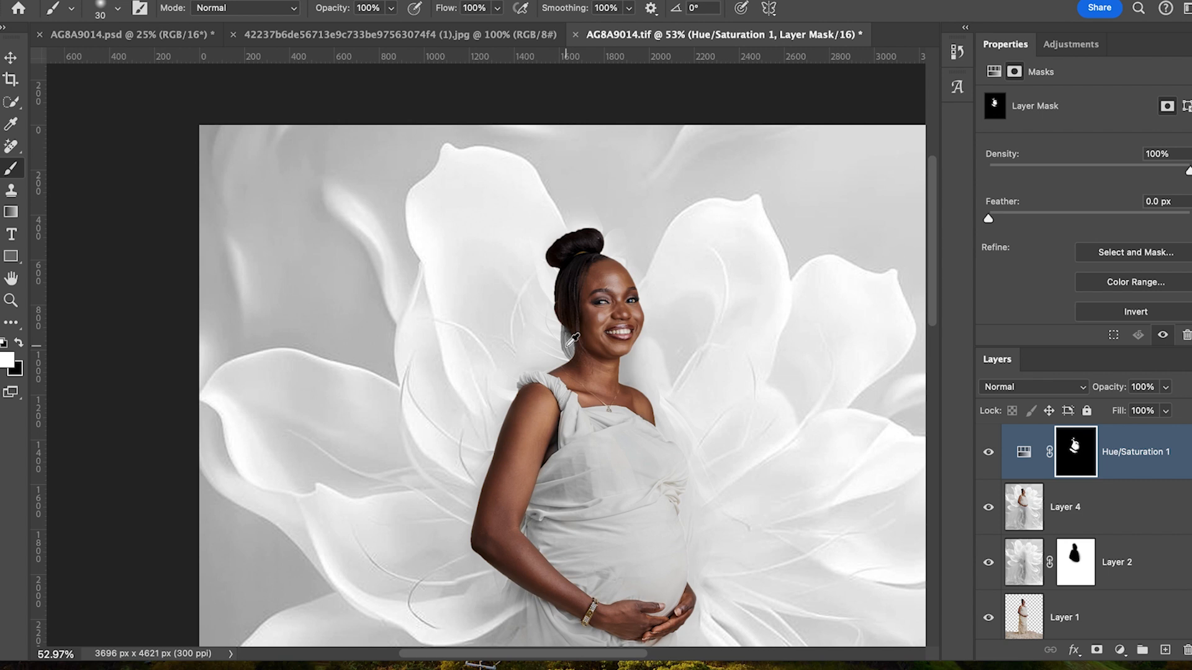
{"action": "scroll", "coordinate": [572, 339], "scroll_direction": "up", "scroll_amount": 10}
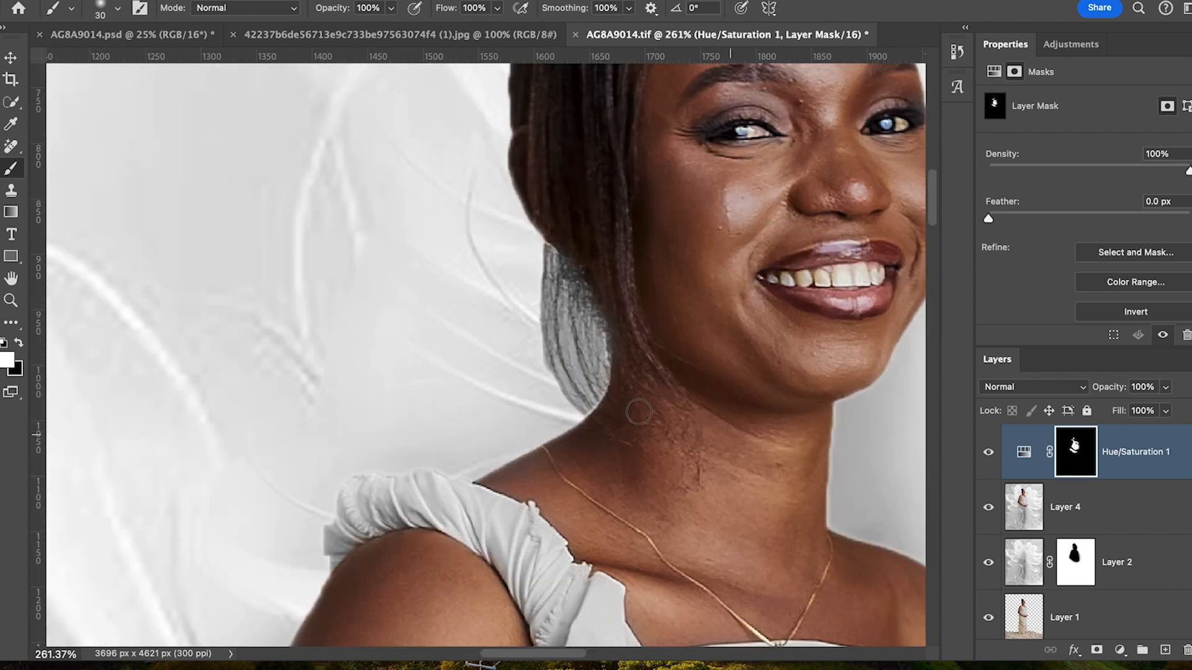
Select the grey earring with the Quick Selection tool and feather the selection by 2 pixels.
{"action": "left_click", "coordinate": [12, 101]}
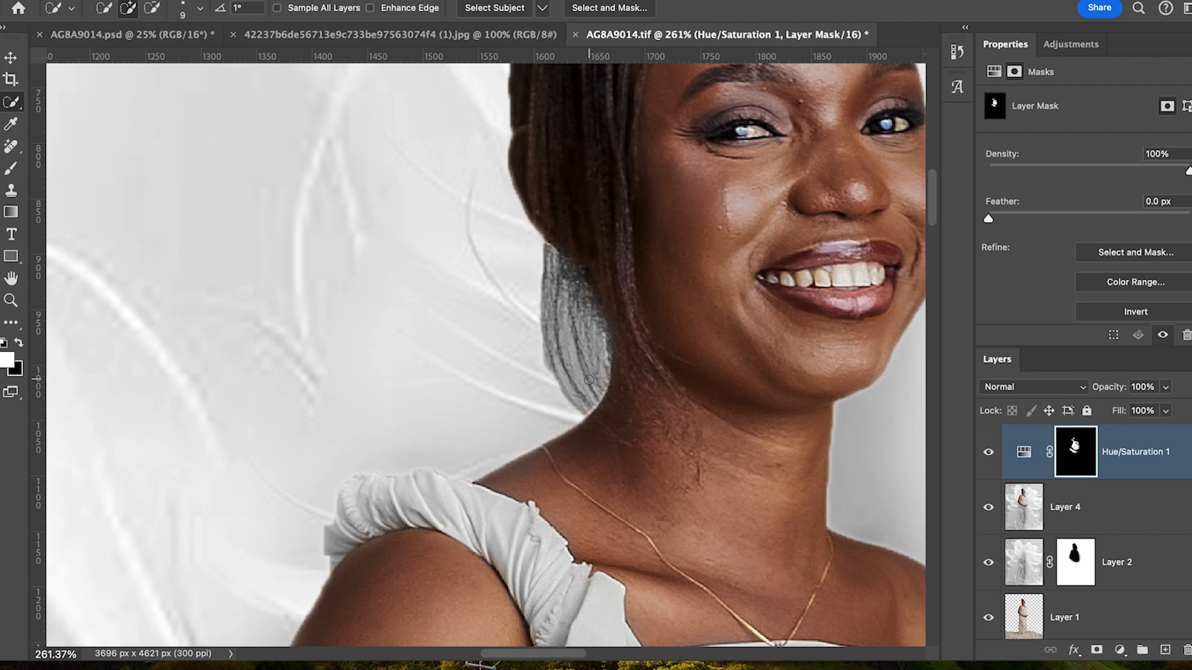
{"action": "mouse_move", "coordinate": [577, 339]}
{"action": "left_mouse_down"}
{"action": "mouse_move", "coordinate": [586, 296]}
{"action": "mouse_move", "coordinate": [569, 269]}
{"action": "left_mouse_up"}
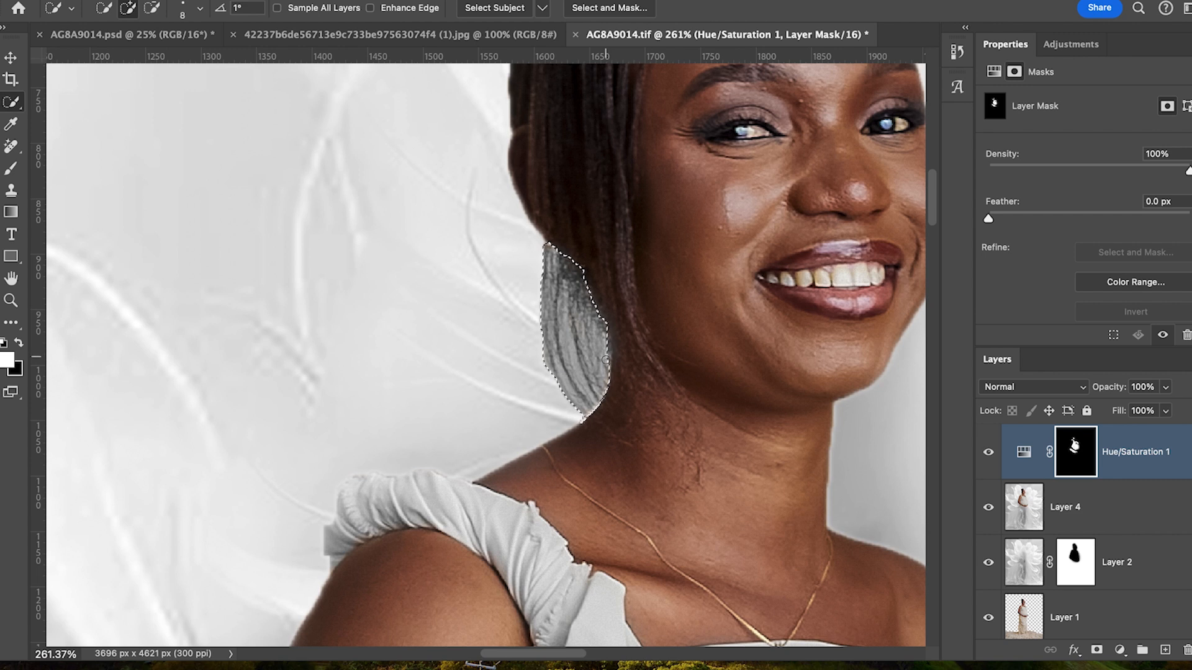
{"action": "left_click_drag", "start_coordinate": [605, 360], "coordinate": [605, 339]}
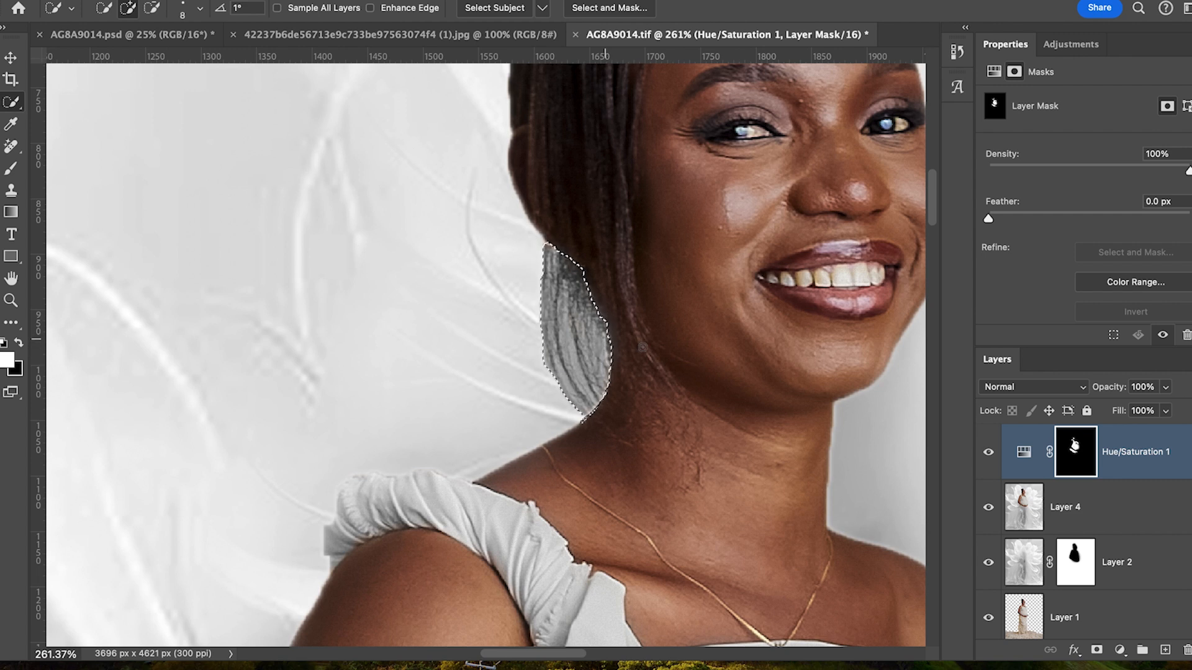
{"action": "right_click", "coordinate": [642, 347]}
{"action": "left_click", "coordinate": [680, 301]}
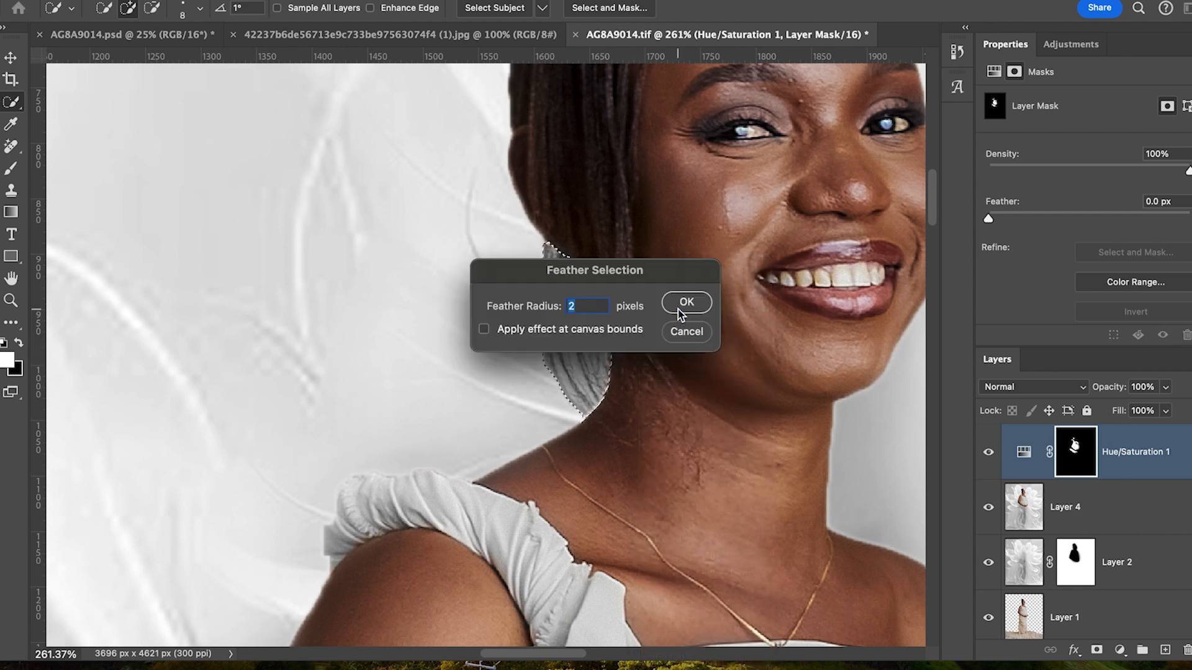
{"action": "left_click", "coordinate": [683, 303]}
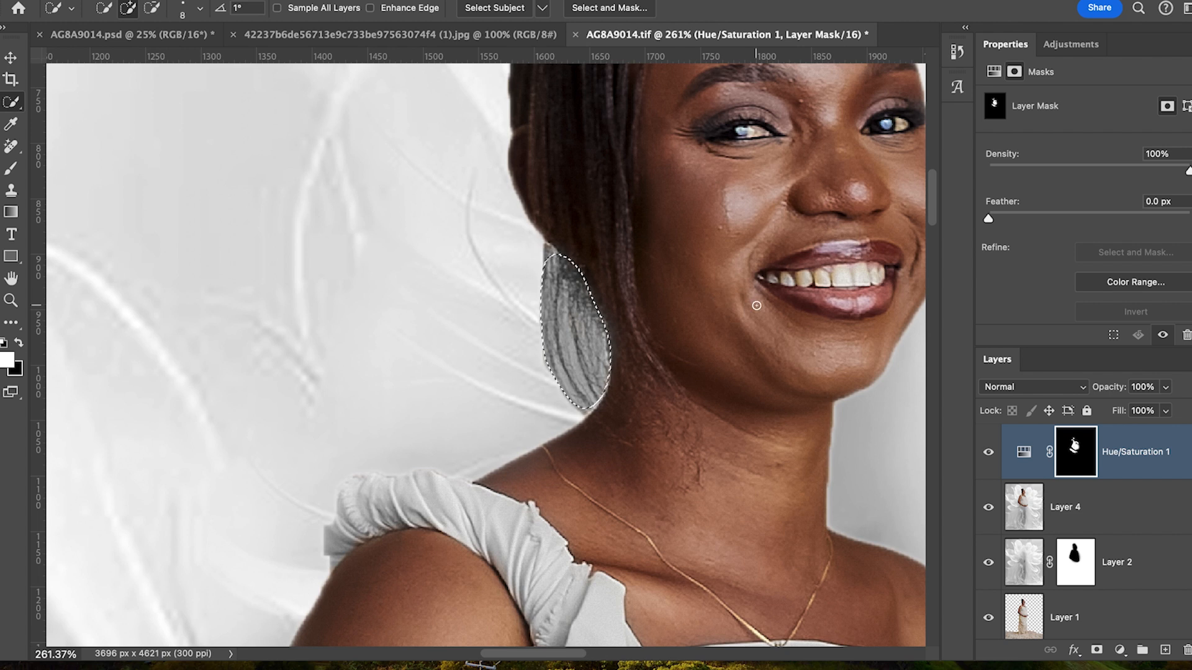
Add a Curves adjustment layer for the selected earring and raise the RGB curve's midpoint to brighten it.
{"action": "left_click", "coordinate": [1072, 43]}
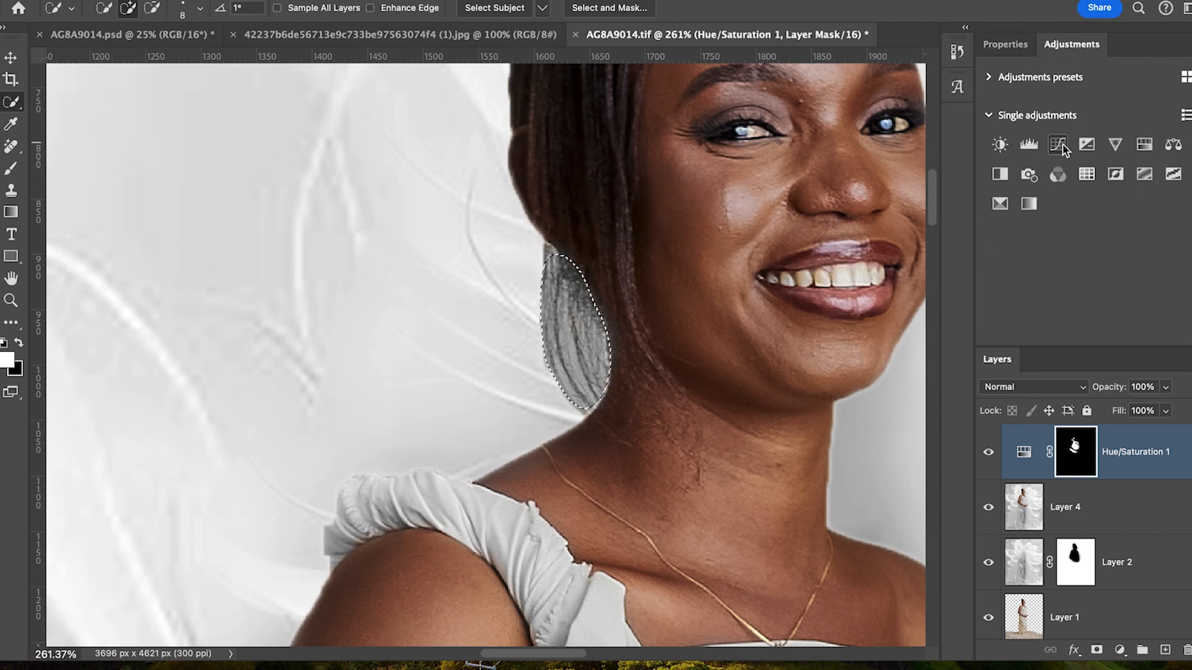
{"action": "left_click", "coordinate": [1058, 145]}
{"action": "left_click_drag", "start_coordinate": [1113, 219], "coordinate": [1104, 185]}
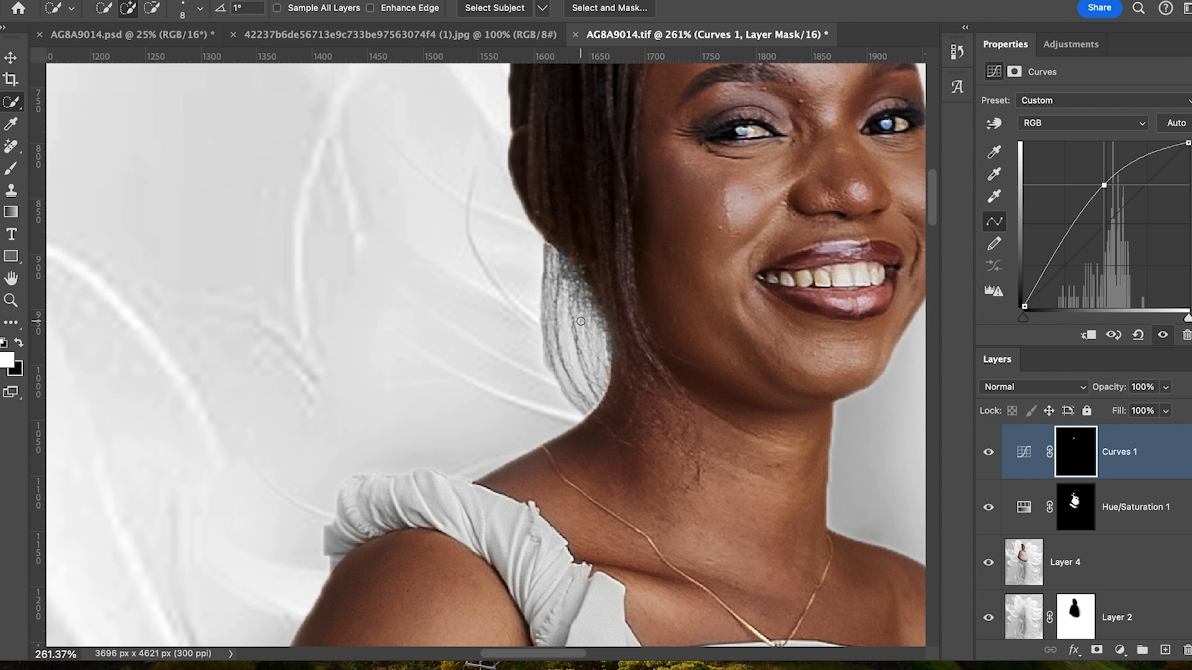
{"action": "scroll", "coordinate": [580, 321], "scroll_direction": "down", "scroll_amount": 5}
{"action": "scroll", "coordinate": [580, 321], "scroll_direction": "down", "scroll_amount": 2}
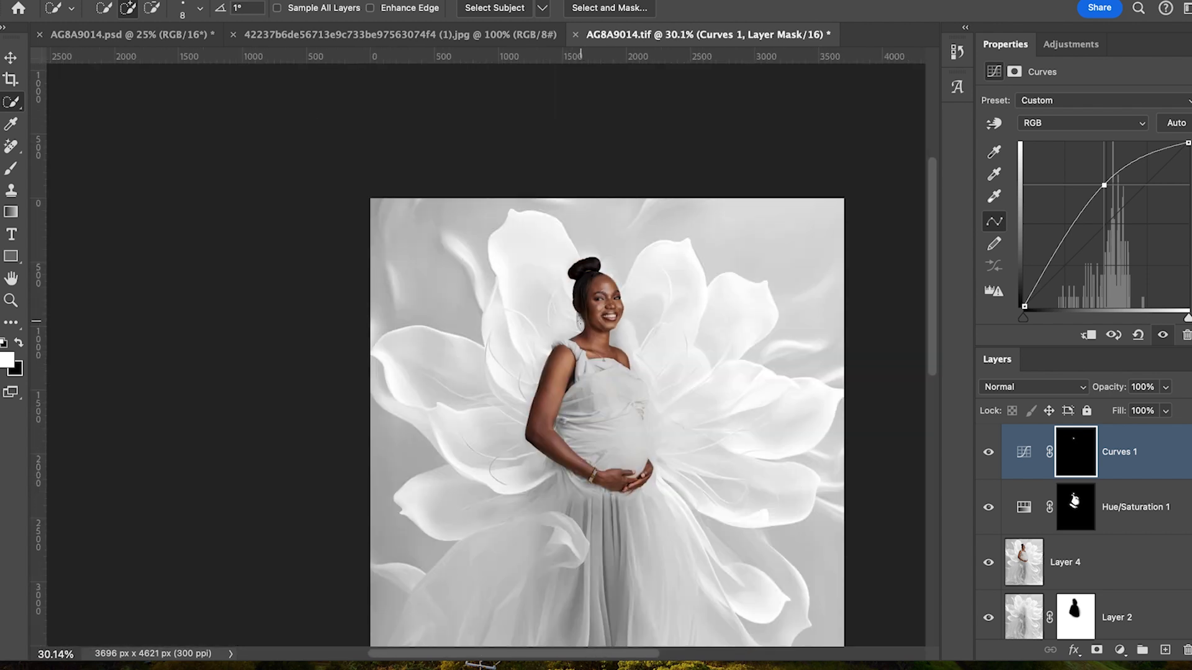
Compare the earring with and without the Curves adjustment, and check the dress and flower background across the whole image.
{"action": "scroll", "coordinate": [581, 321], "scroll_direction": "up", "scroll_amount": 6}
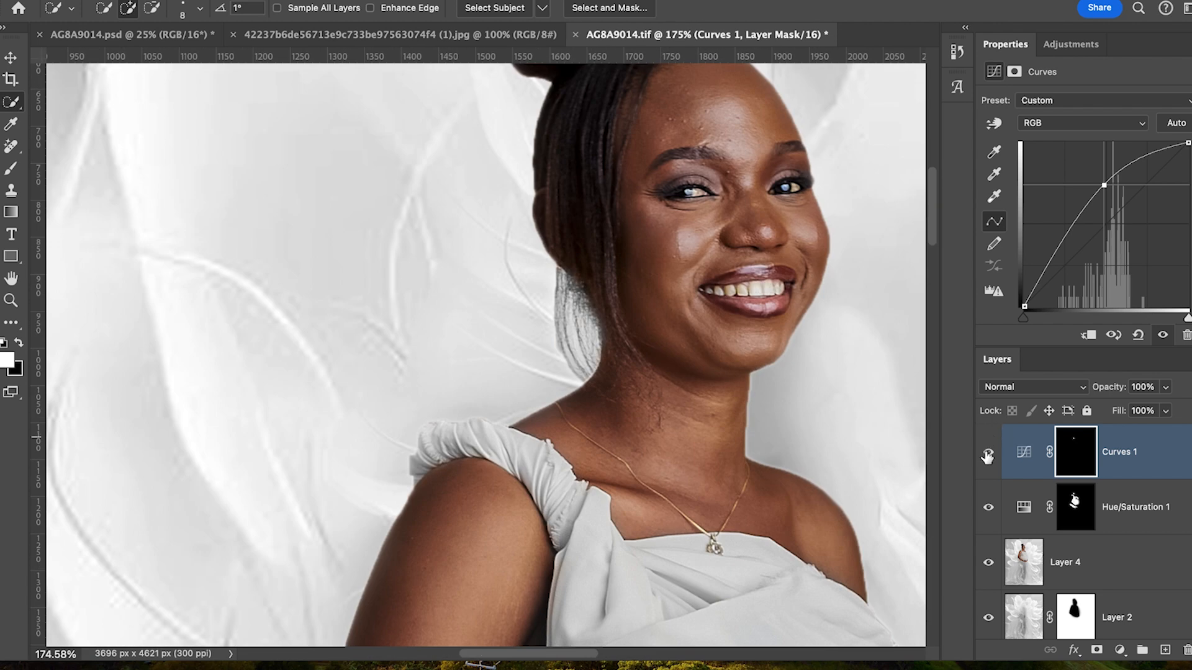
{"action": "left_click", "coordinate": [988, 455]}
{"action": "left_click", "coordinate": [988, 455]}
{"action": "left_click", "coordinate": [988, 455]}
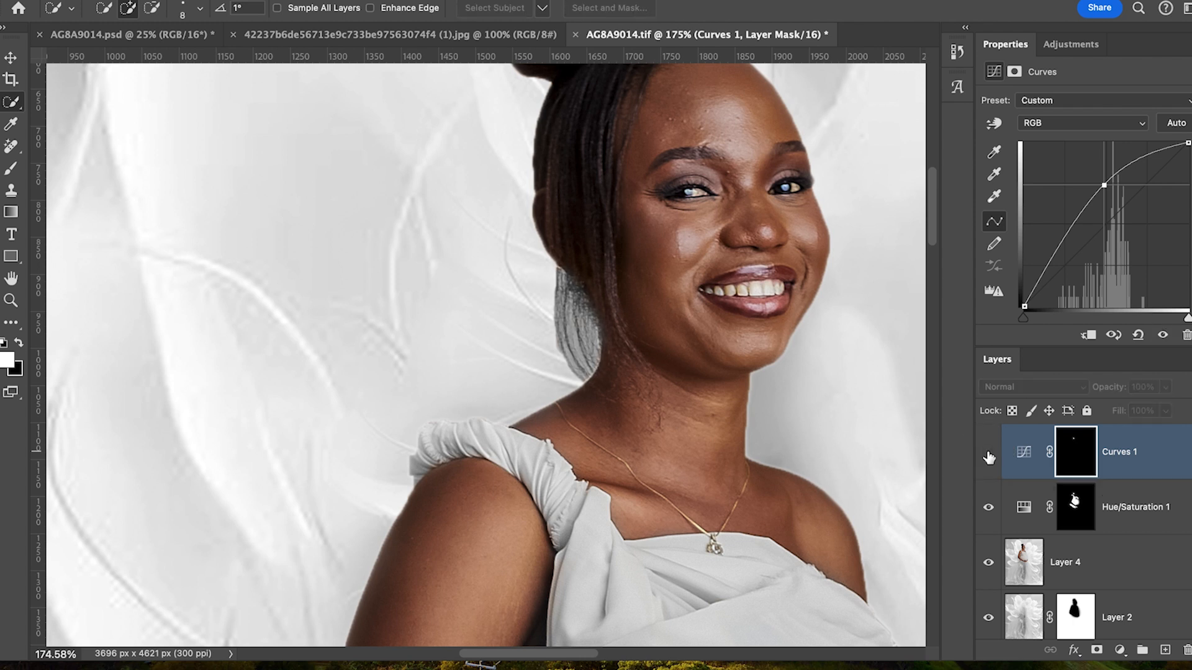
{"action": "left_click", "coordinate": [988, 455]}
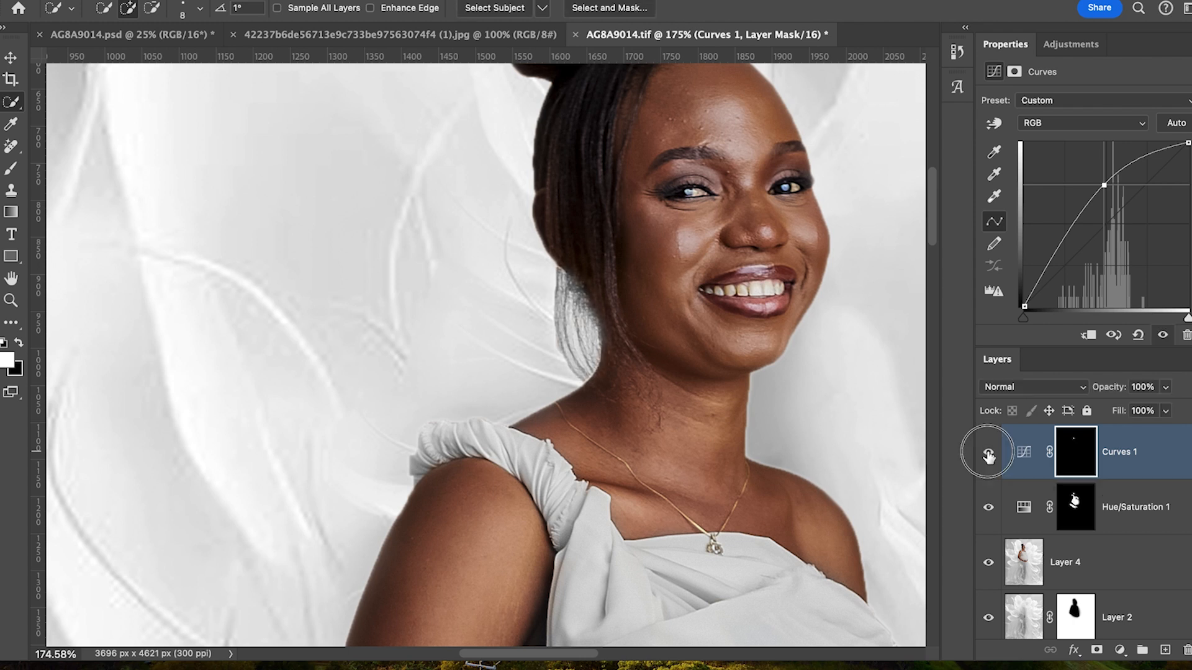
{"action": "left_click", "coordinate": [988, 456]}
{"action": "left_click", "coordinate": [988, 455]}
{"action": "scroll", "coordinate": [697, 319], "scroll_direction": "down", "scroll_amount": 10}
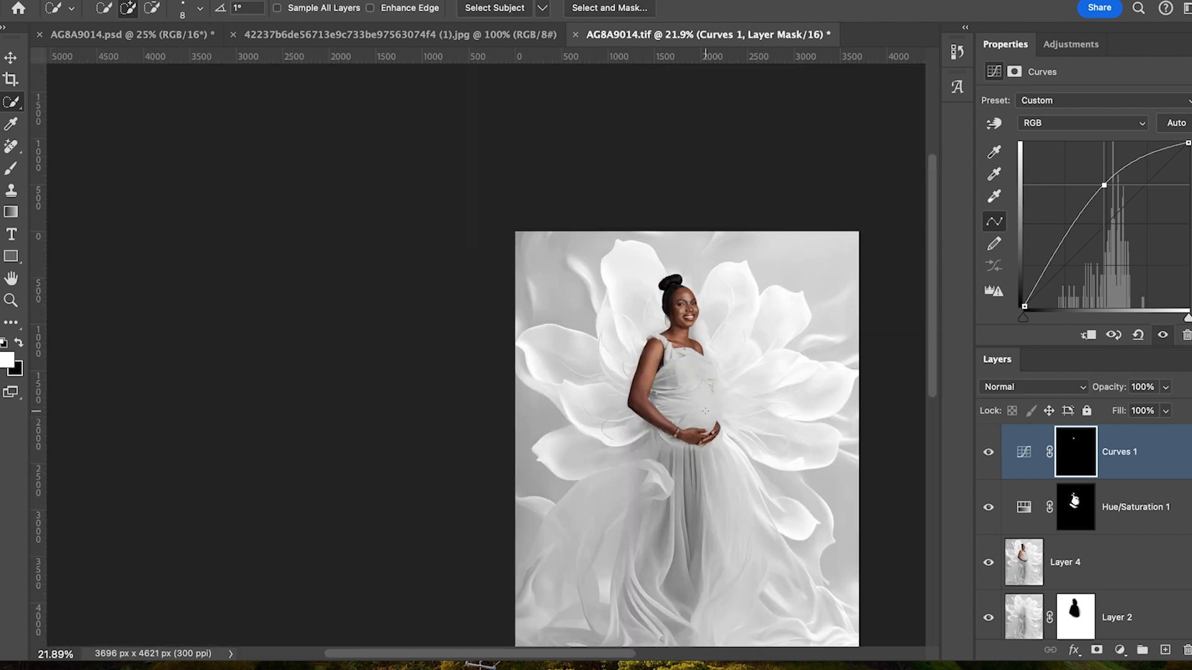
{"action": "scroll", "coordinate": [712, 418], "scroll_direction": "down", "scroll_amount": 3}
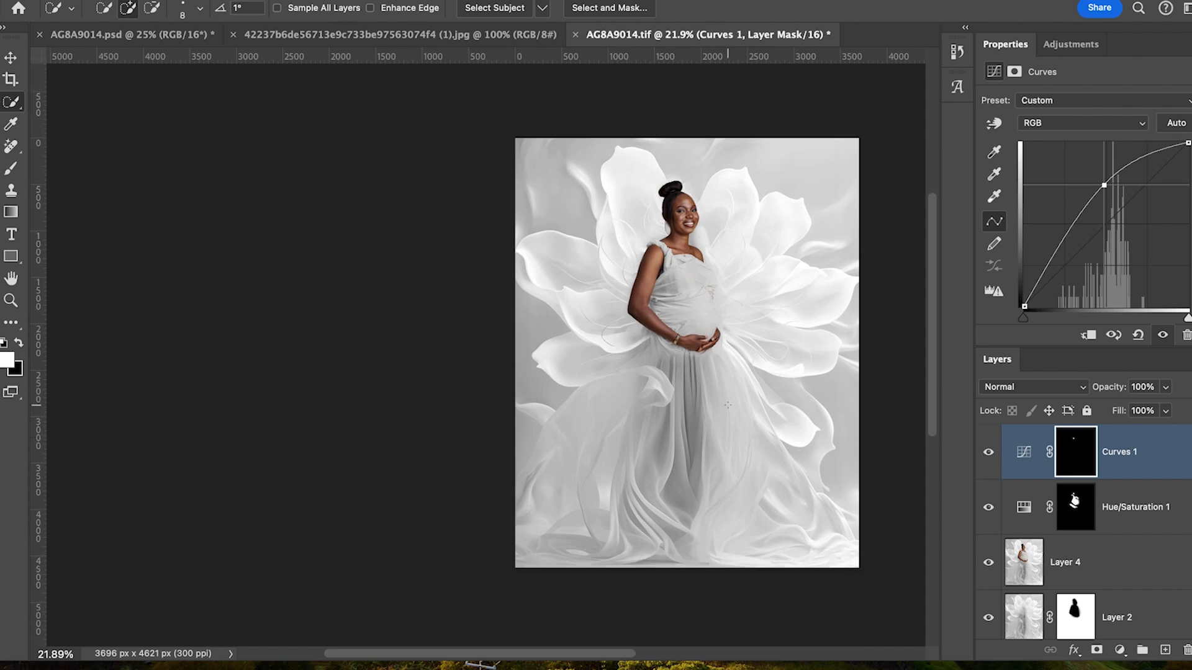
{"action": "scroll", "coordinate": [727, 404], "scroll_direction": "up", "scroll_amount": 6}
{"action": "scroll", "coordinate": [728, 404], "scroll_direction": "down", "scroll_amount": 2}
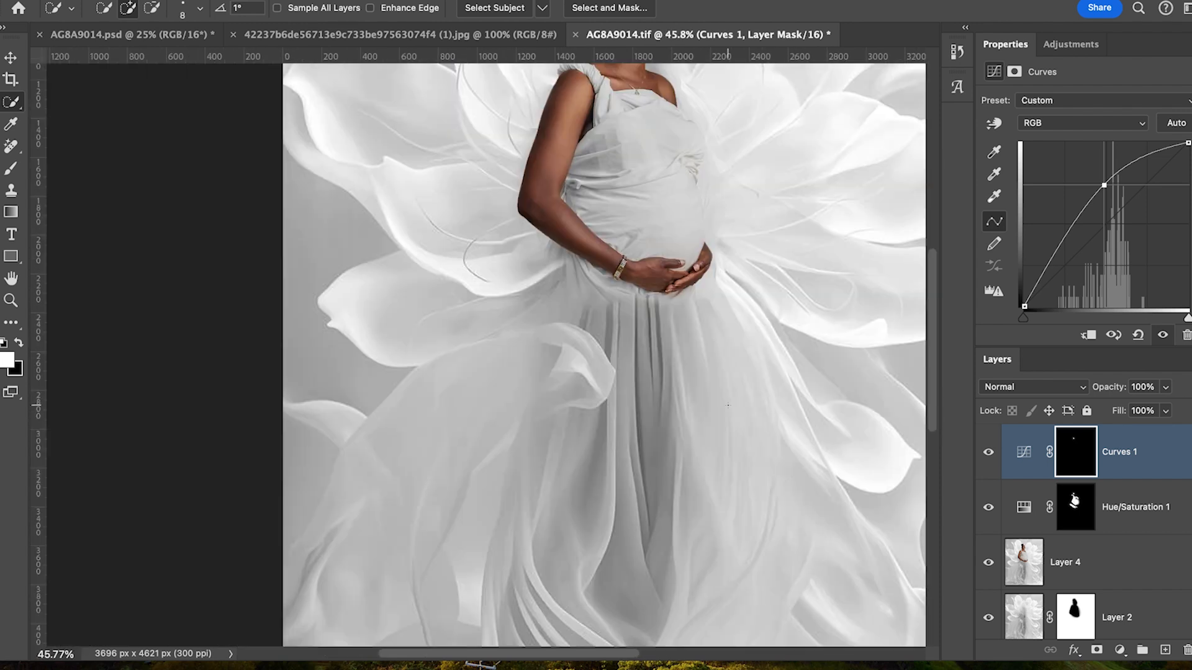
{"action": "scroll", "coordinate": [727, 404], "scroll_direction": "down", "scroll_amount": 2}
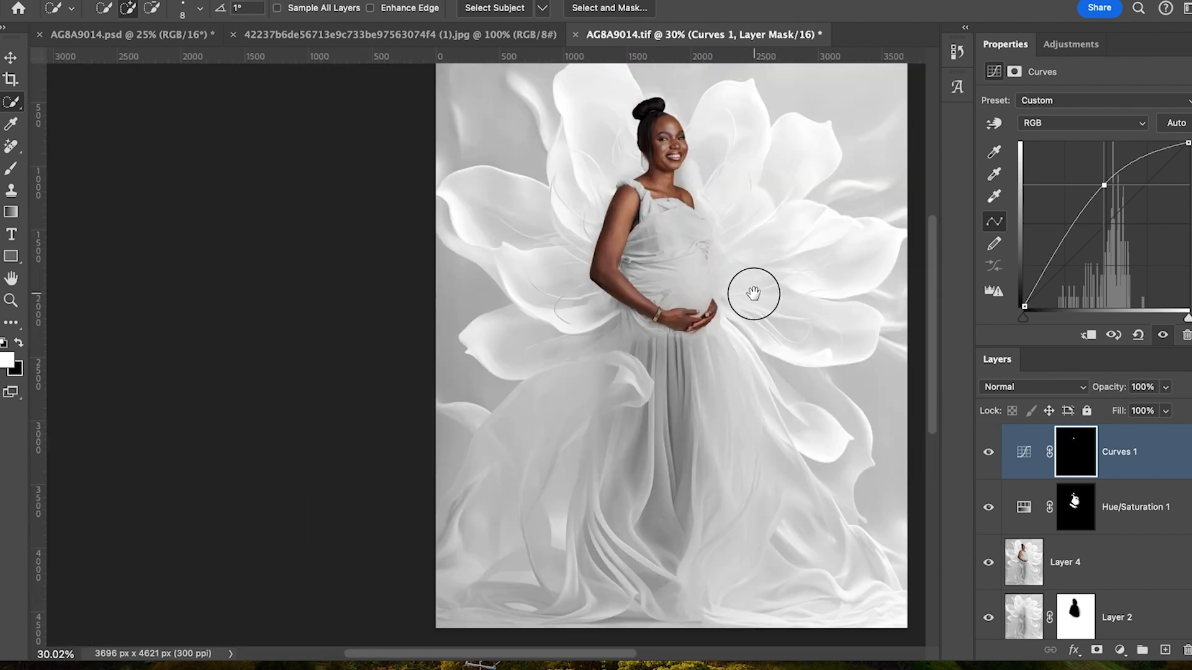
{"action": "left_click_drag", "start_coordinate": [756, 287], "coordinate": [668, 314]}
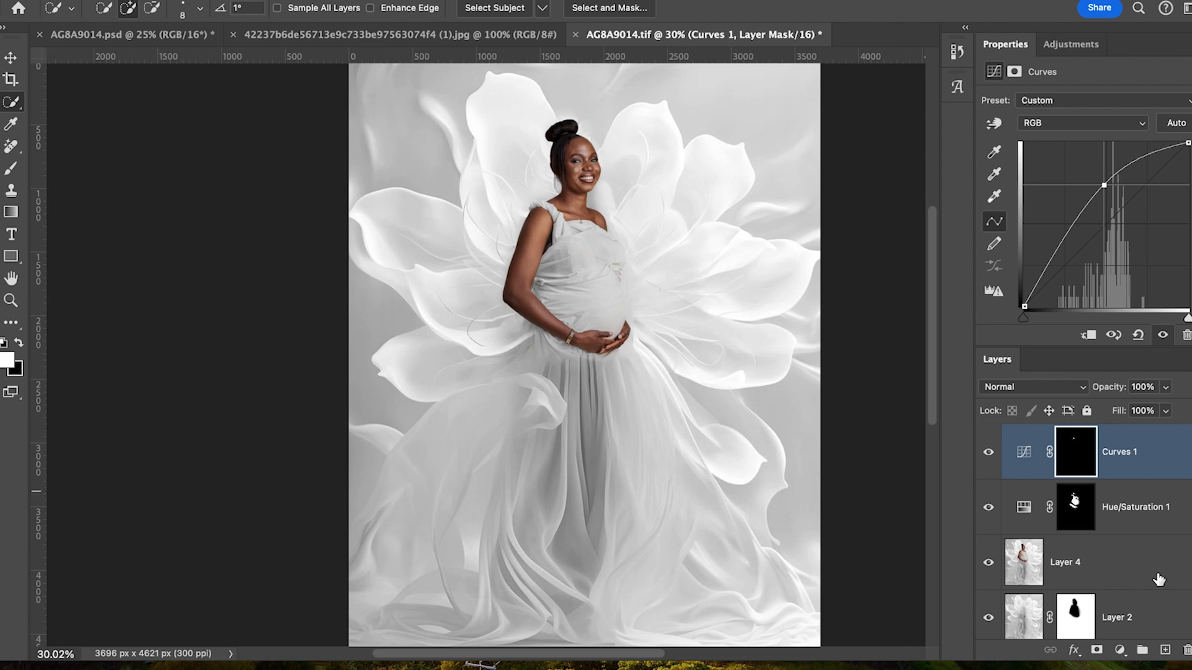
Stamp all visible layers into a new merged layer and add a Selective Color adjustment layer above it targeting the Whites.
{"action": "key", "text": "super+alt+shift+e"}
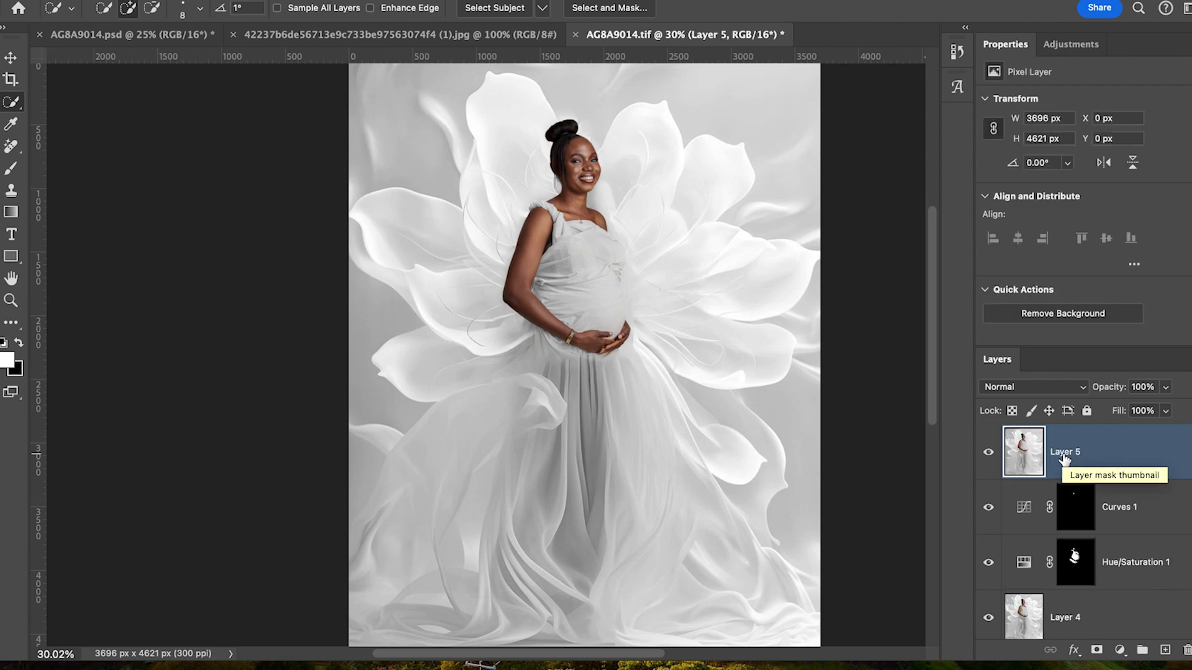
{"action": "left_click", "coordinate": [1122, 650]}
{"action": "left_click", "coordinate": [1111, 662]}
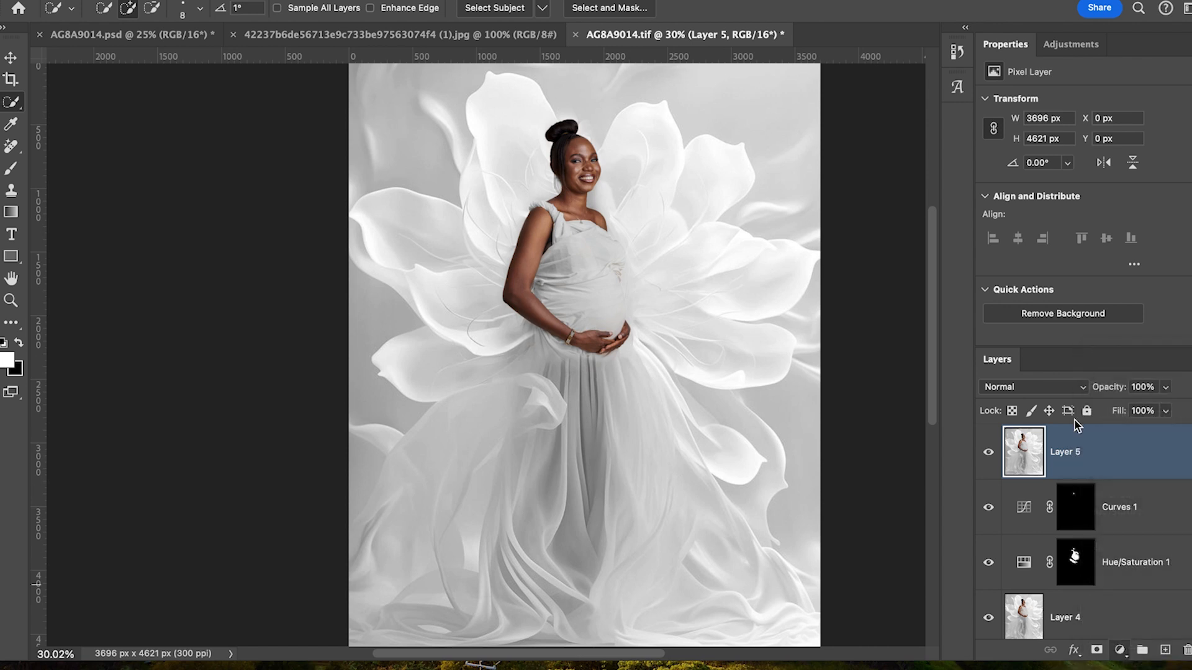
{"action": "left_click", "coordinate": [1069, 121]}
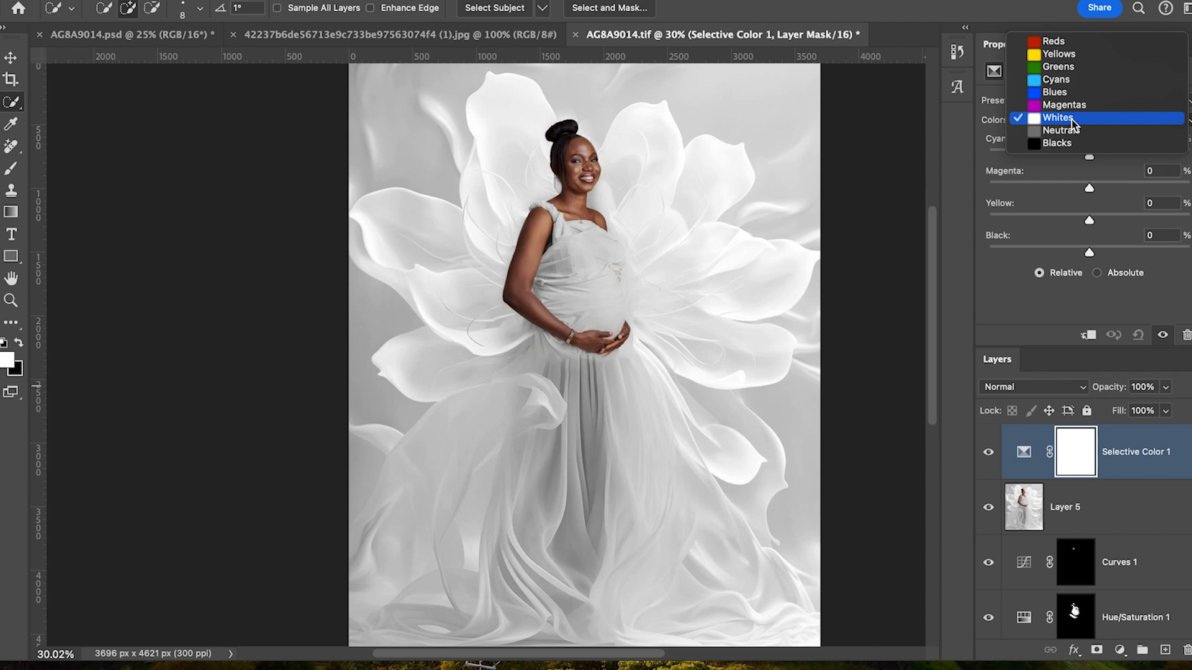
{"action": "left_click", "coordinate": [1073, 123]}
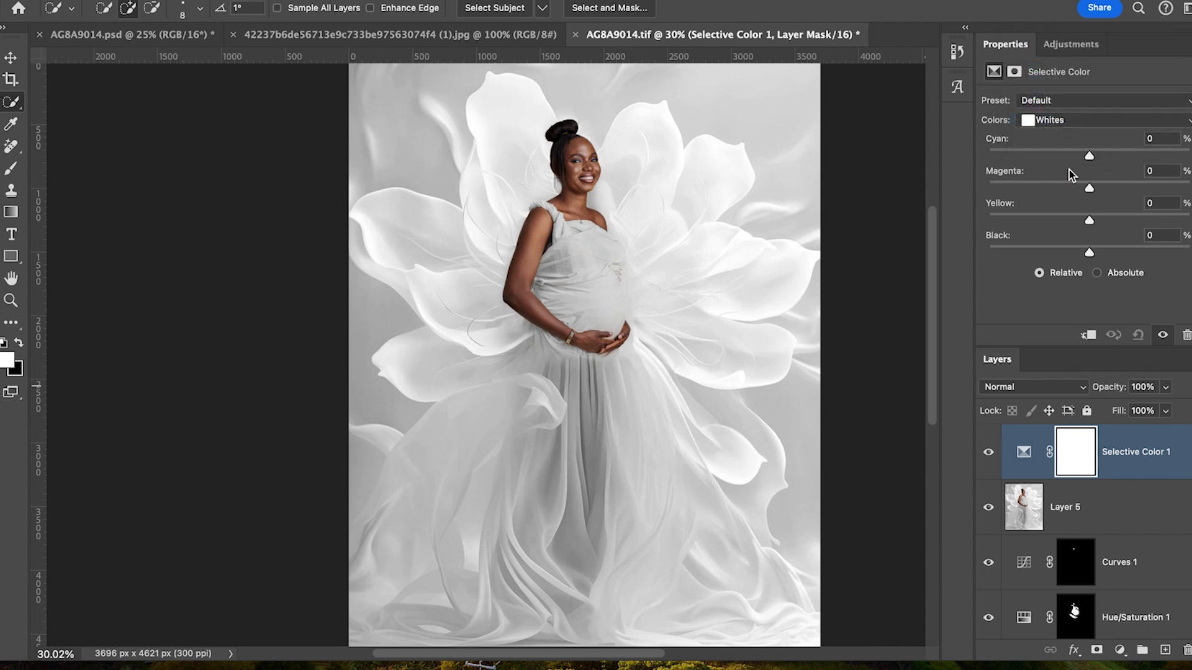
Set Black to -15% for the Whites in the Selective Color adjustment and compare the image with the adjustment hidden and shown.
{"action": "left_click_drag", "start_coordinate": [1089, 254], "coordinate": [1049, 254]}
{"action": "left_click_drag", "start_coordinate": [1035, 257], "coordinate": [1055, 281]}
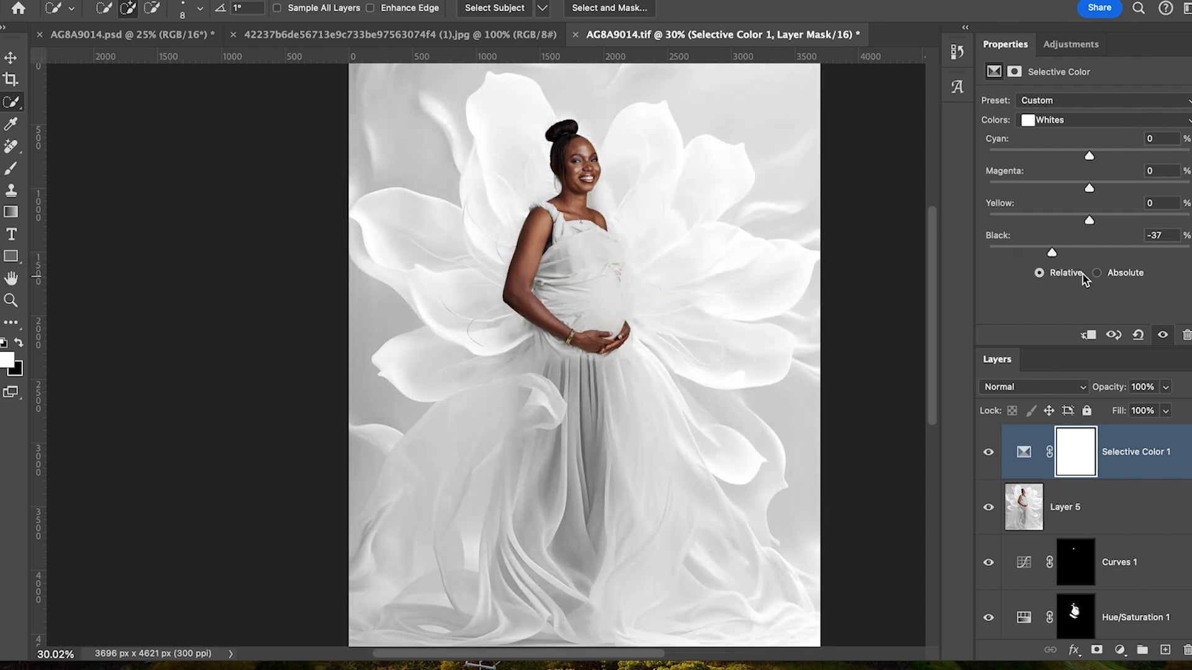
{"action": "left_click_drag", "start_coordinate": [1052, 253], "coordinate": [1081, 252]}
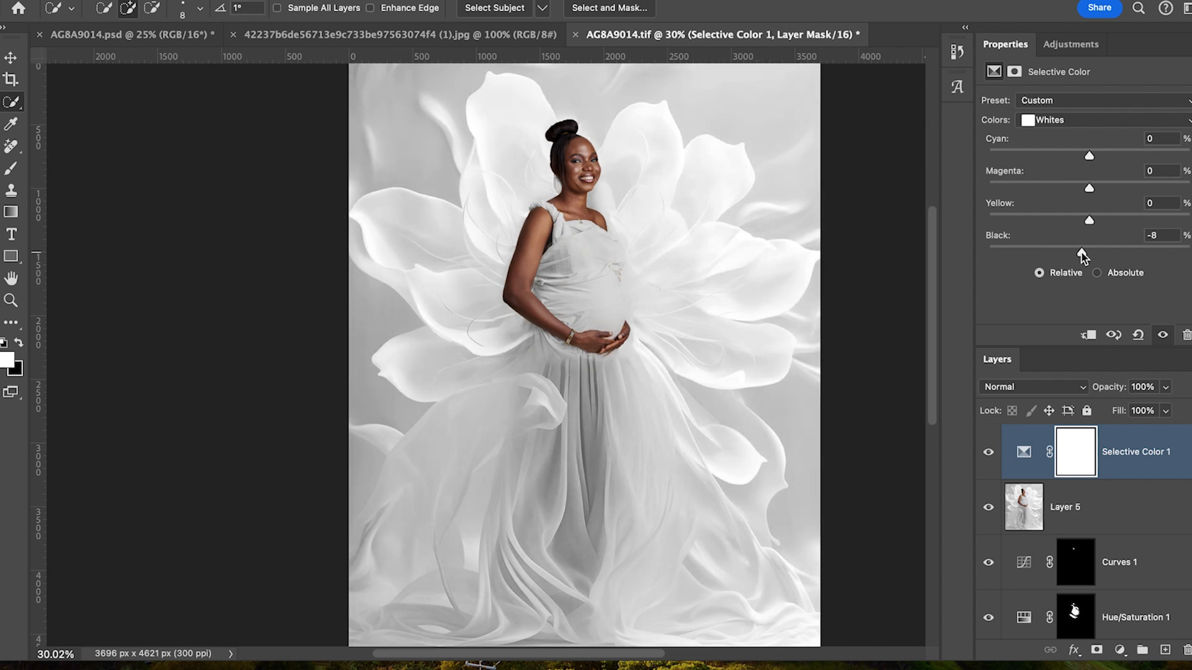
{"action": "left_click_drag", "start_coordinate": [1081, 252], "coordinate": [1075, 252]}
{"action": "left_click", "coordinate": [990, 458]}
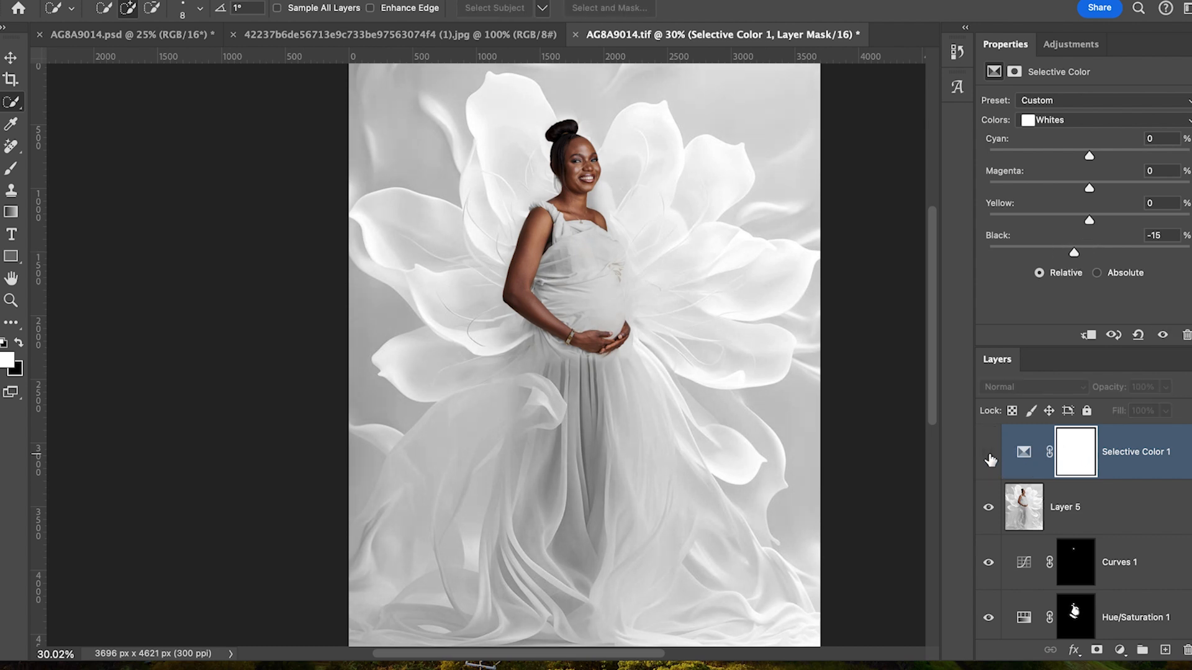
{"action": "left_click", "coordinate": [990, 458]}
{"action": "left_click", "coordinate": [989, 458]}
Set Yellow to -15% and Cyan to +5% for the Whites in the Selective Color adjustment to cool the white tones.
{"action": "left_click", "coordinate": [1090, 221]}
{"action": "left_click_drag", "start_coordinate": [1090, 221], "coordinate": [1074, 221]}
{"action": "left_click", "coordinate": [1074, 218]}
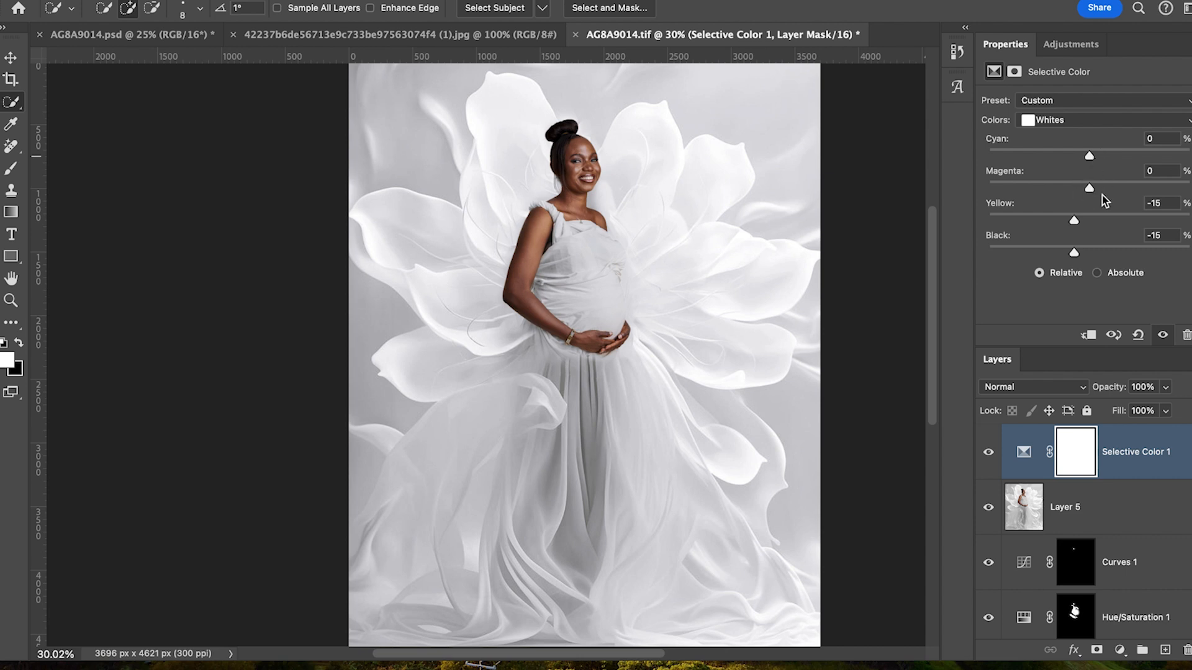
{"action": "left_click_drag", "start_coordinate": [1089, 155], "coordinate": [1095, 156]}
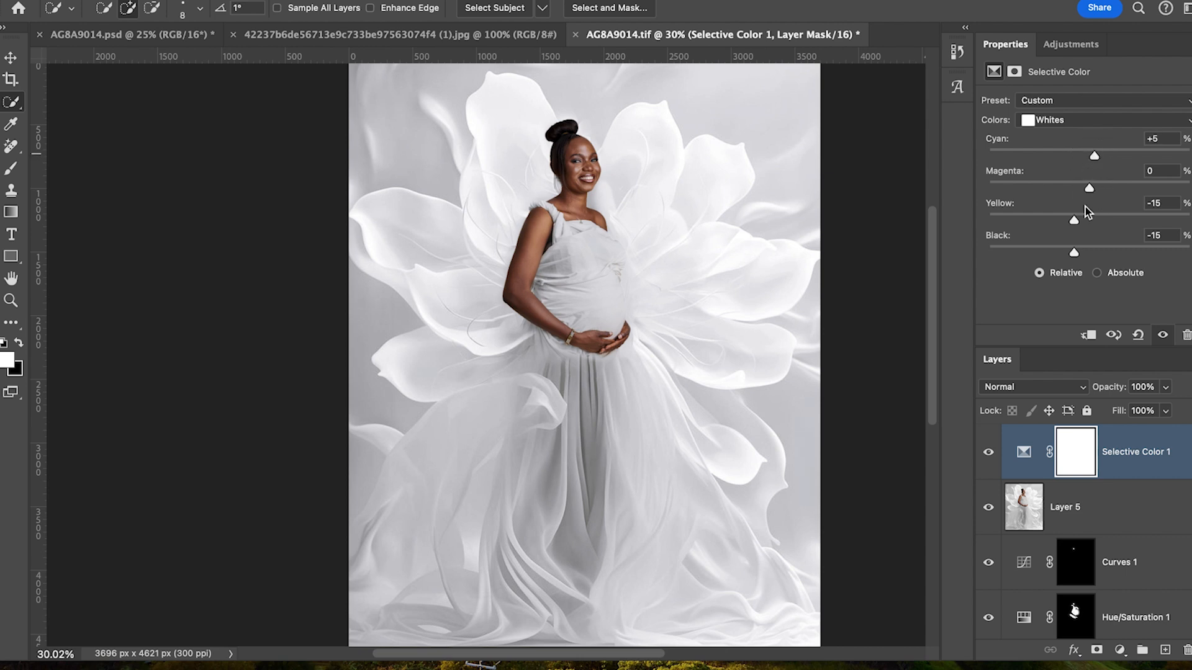
Compare the whole portrait repeatedly with and without the Selective Color adjustment to judge the cooler, brighter whites.
{"action": "left_click", "coordinate": [987, 456]}
{"action": "left_click", "coordinate": [987, 456]}
{"action": "left_click", "coordinate": [987, 457]}
{"action": "left_click", "coordinate": [988, 457]}
{"action": "left_click", "coordinate": [988, 458]}
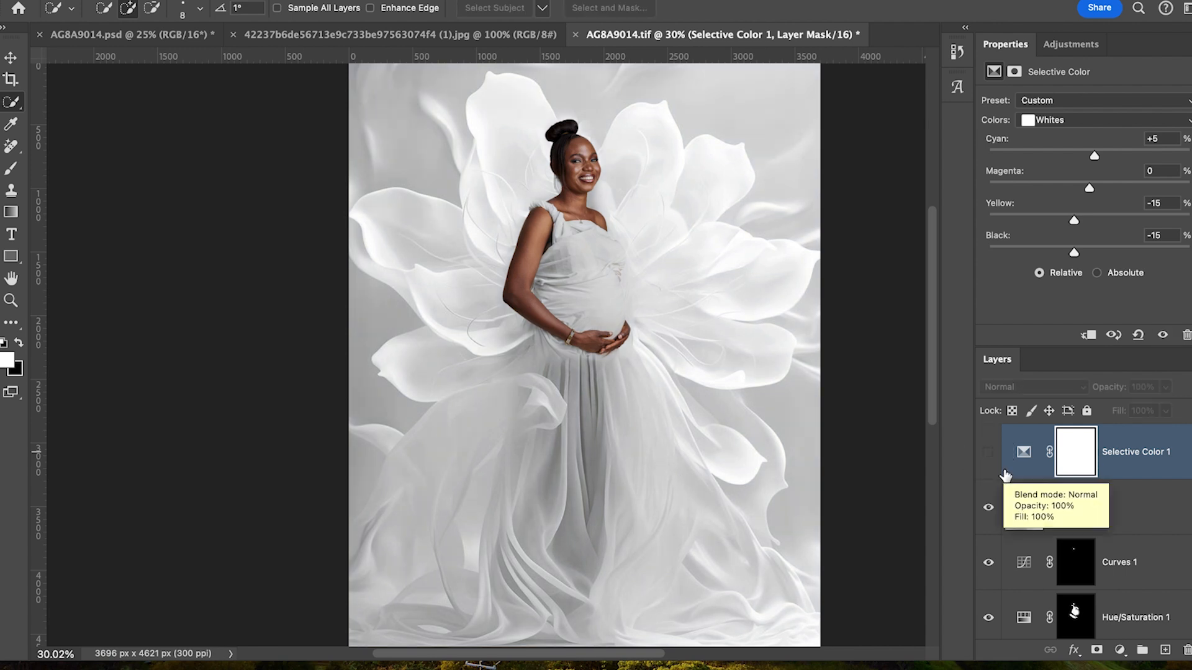
{"action": "left_click", "coordinate": [988, 455]}
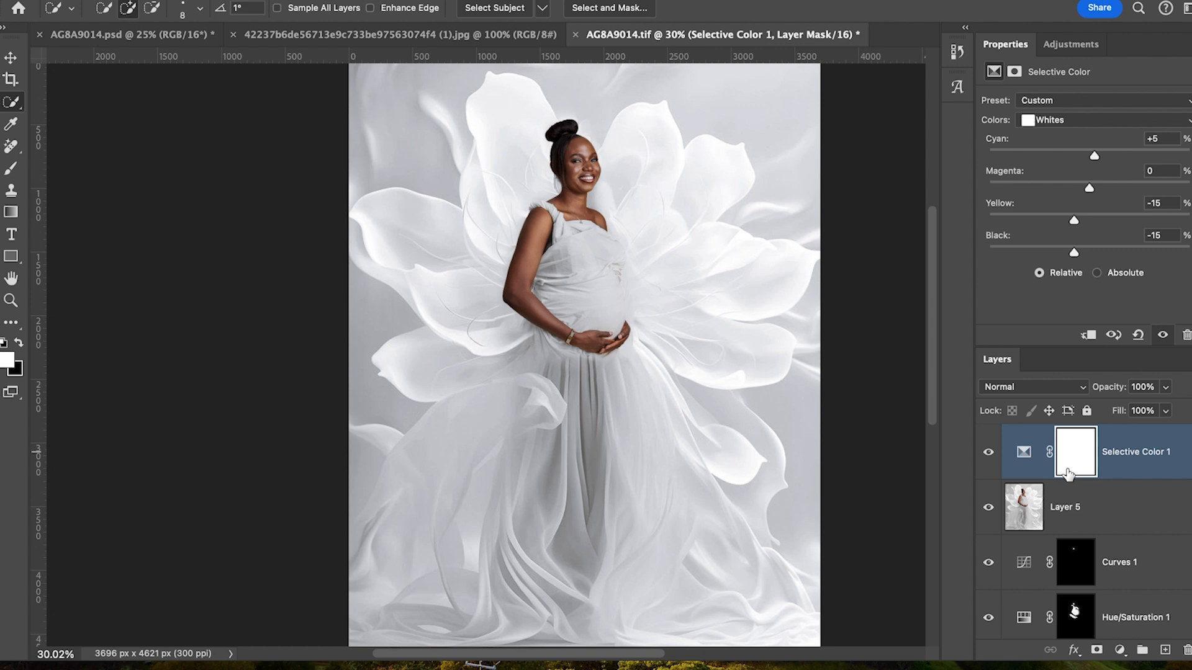
{"action": "left_click", "coordinate": [988, 455]}
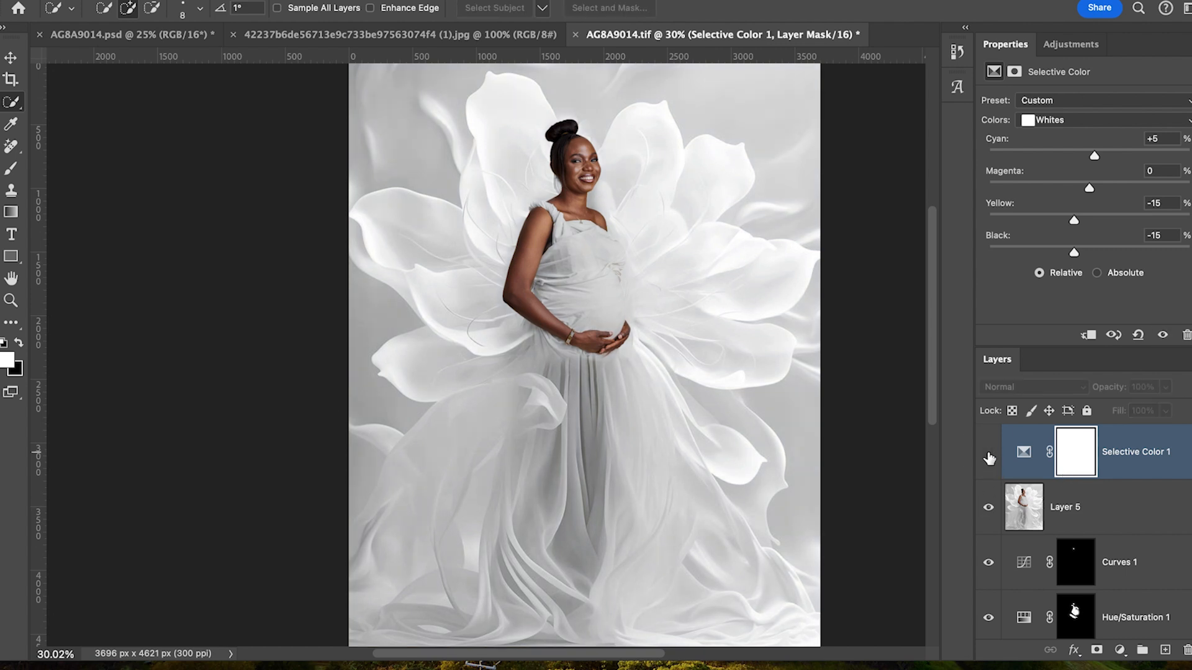
{"action": "left_click", "coordinate": [989, 457]}
{"action": "left_click", "coordinate": [989, 458]}
{"action": "left_click", "coordinate": [989, 458]}
{"action": "left_click", "coordinate": [989, 458]}
{"action": "left_click", "coordinate": [990, 458]}
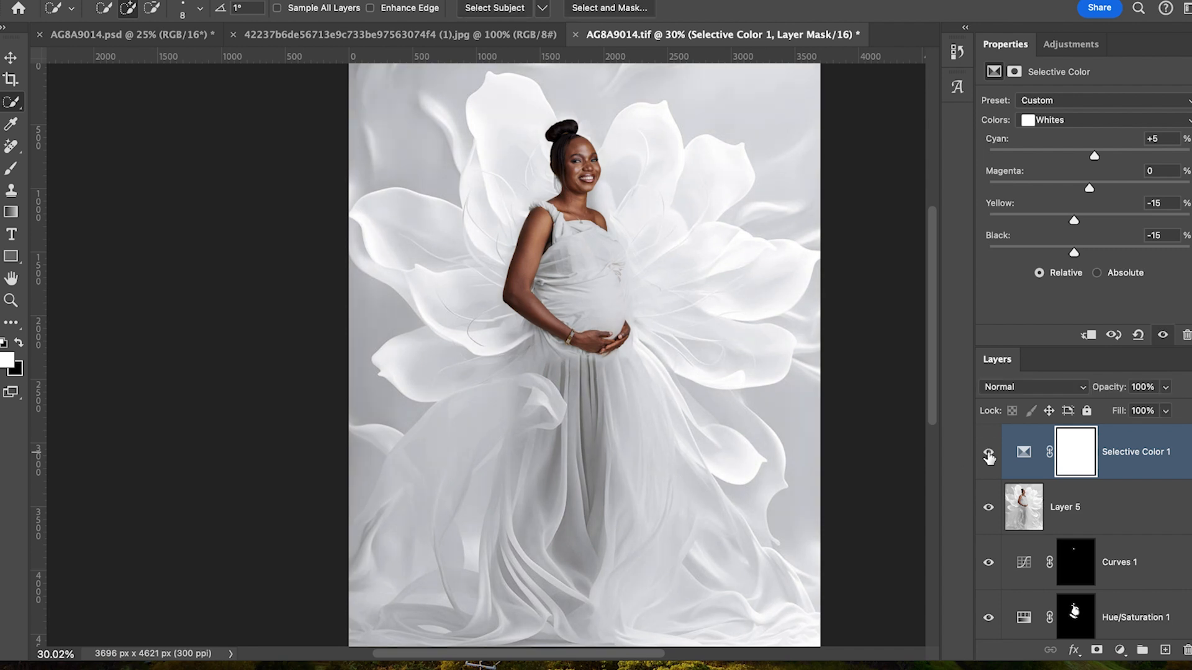
{"action": "left_click", "coordinate": [989, 458]}
{"action": "left_click", "coordinate": [989, 458]}
Enlarge the Quick Selection brush to 50 px and automatically select the woman and her dress as the subject.
{"action": "key", "text": "]"}
{"action": "key", "text": "]"}
{"action": "key", "text": "]"}
{"action": "key", "text": "]"}
{"action": "key", "text": "]"}
{"action": "key", "text": "]"}
{"action": "key", "text": "]"}
{"action": "key", "text": "]"}
{"action": "key", "text": "]"}
{"action": "key", "text": "]"}
{"action": "left_click", "coordinate": [496, 9]}
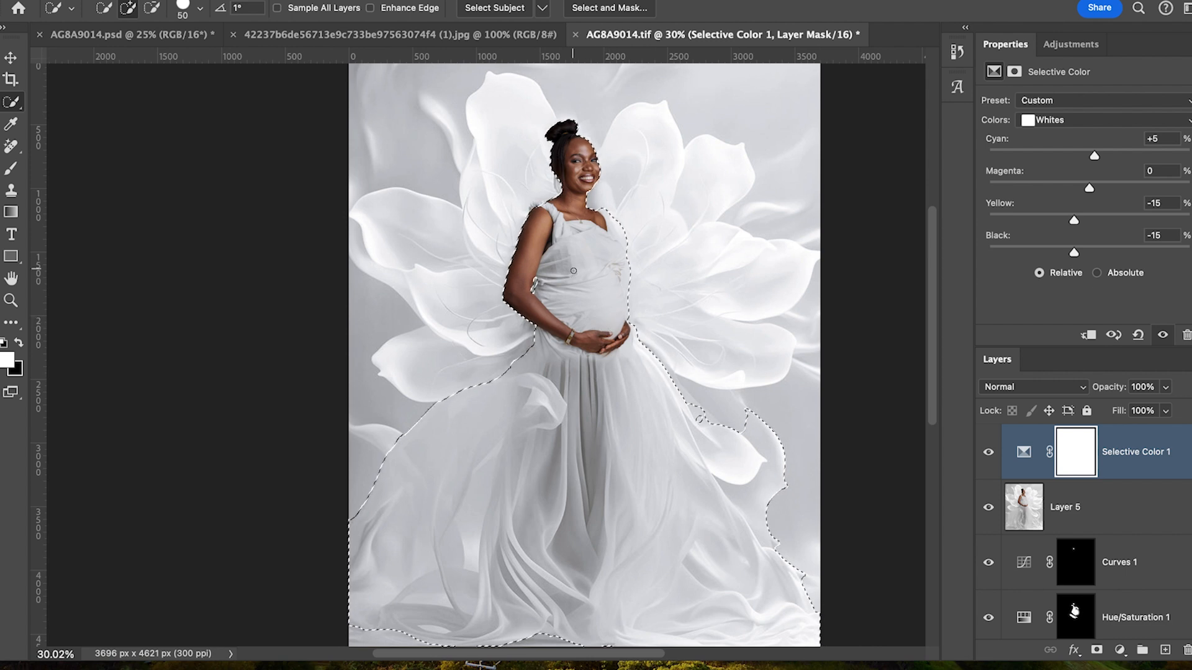
Subtract the skirt, the bodice and the shoulder strap from the subject selection, keeping the skin and hair selected.
{"action": "left_click_drag", "start_coordinate": [532, 353], "coordinate": [693, 376]}
{"action": "left_click_drag", "start_coordinate": [522, 384], "coordinate": [657, 542]}
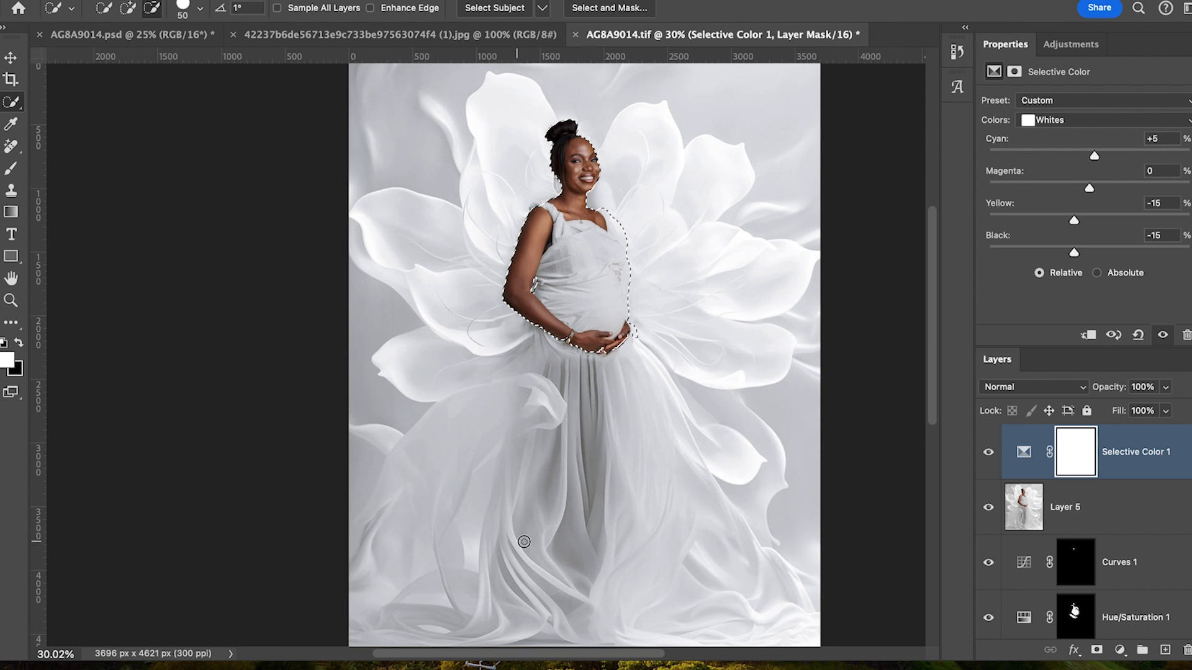
{"action": "left_click_drag", "start_coordinate": [596, 298], "coordinate": [591, 266]}
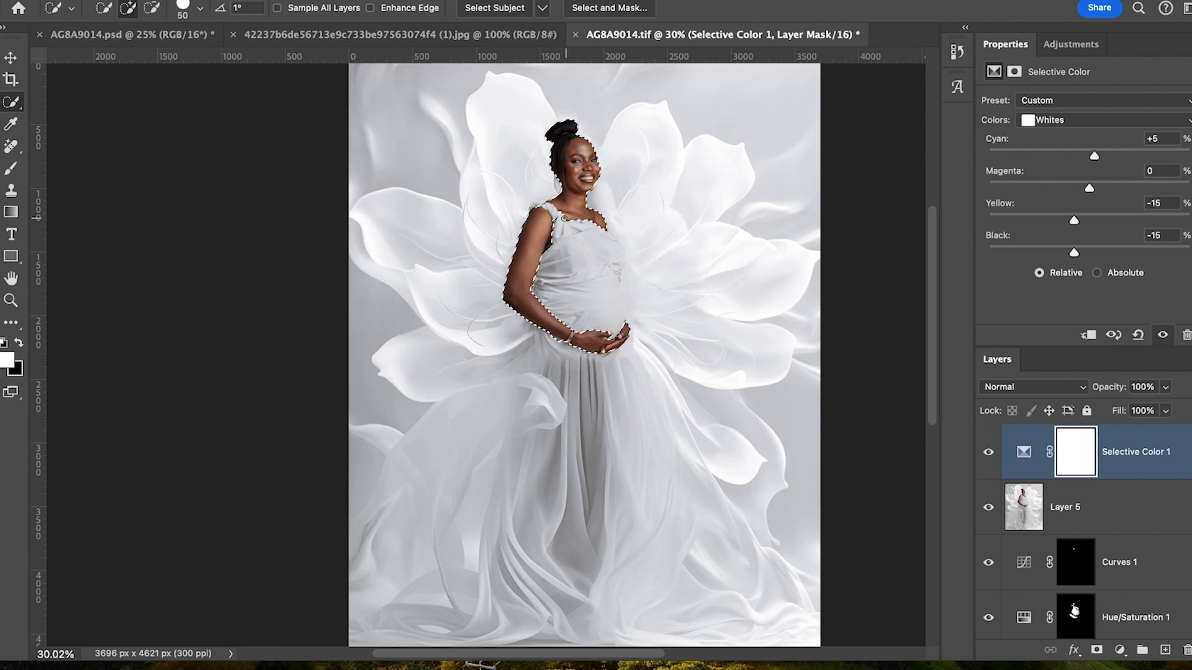
{"action": "left_click_drag", "start_coordinate": [556, 217], "coordinate": [543, 204]}
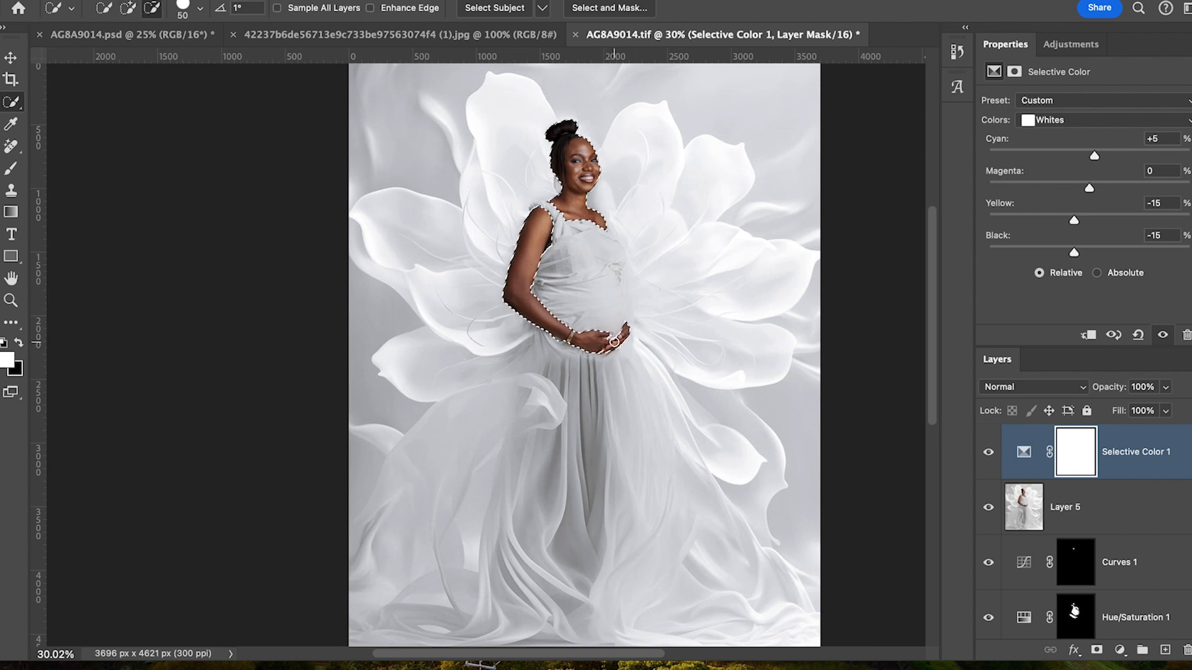
Refine the selection edge around the bracelet and hands using a 15 px Quick Selection brush.
{"action": "scroll", "coordinate": [630, 337], "scroll_direction": "up", "scroll_amount": 5}
{"action": "scroll", "coordinate": [614, 342], "scroll_direction": "up", "scroll_amount": 3}
{"action": "key", "text": "bracketleft"}
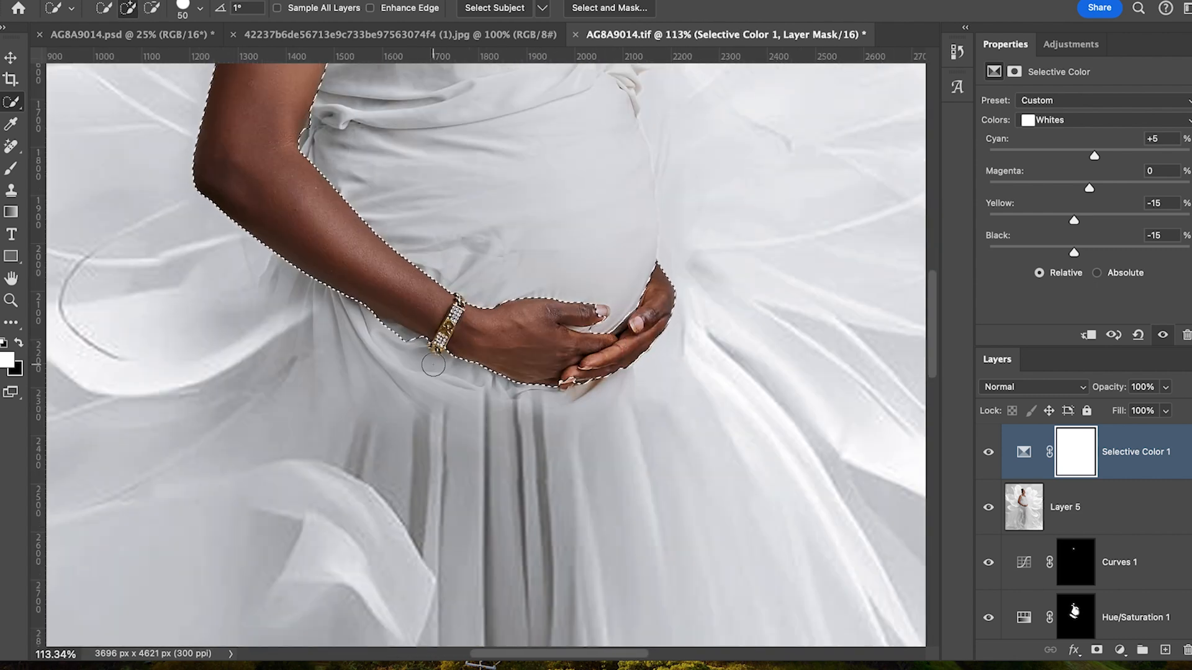
{"action": "key", "text": "bracketleft"}
{"action": "key", "text": "bracketleft"}
{"action": "key", "text": "bracketleft"}
{"action": "key", "text": "bracketleft"}
{"action": "key", "text": "bracketleft"}
{"action": "key", "text": "bracketleft"}
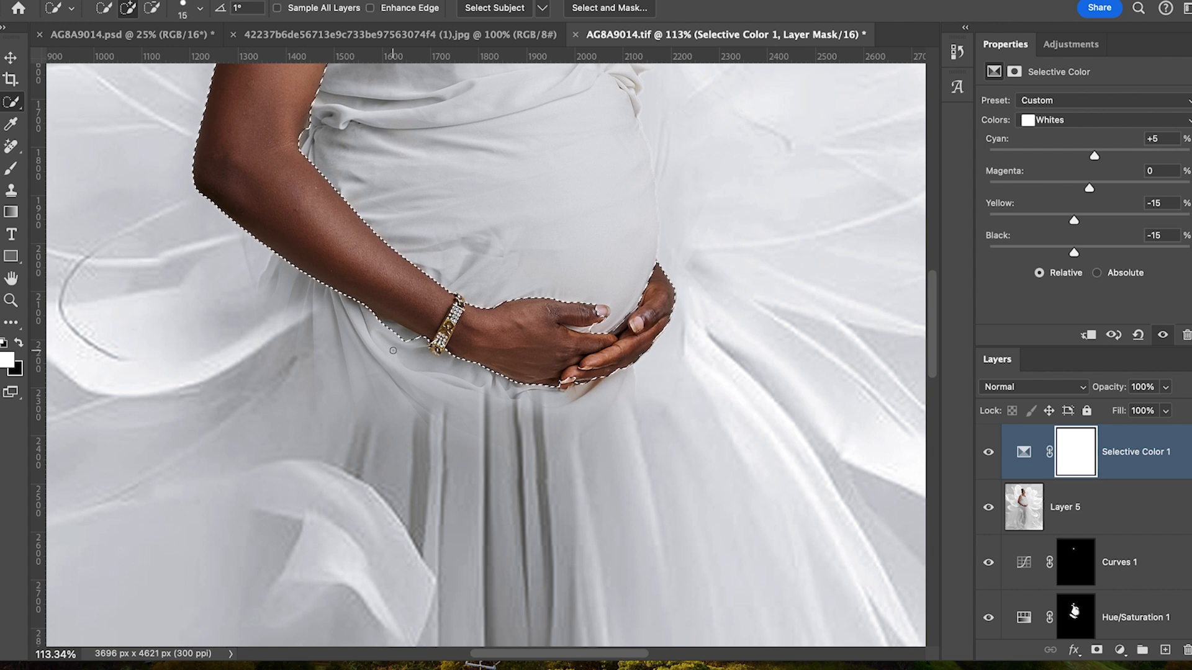
{"action": "key", "text": "alt"}
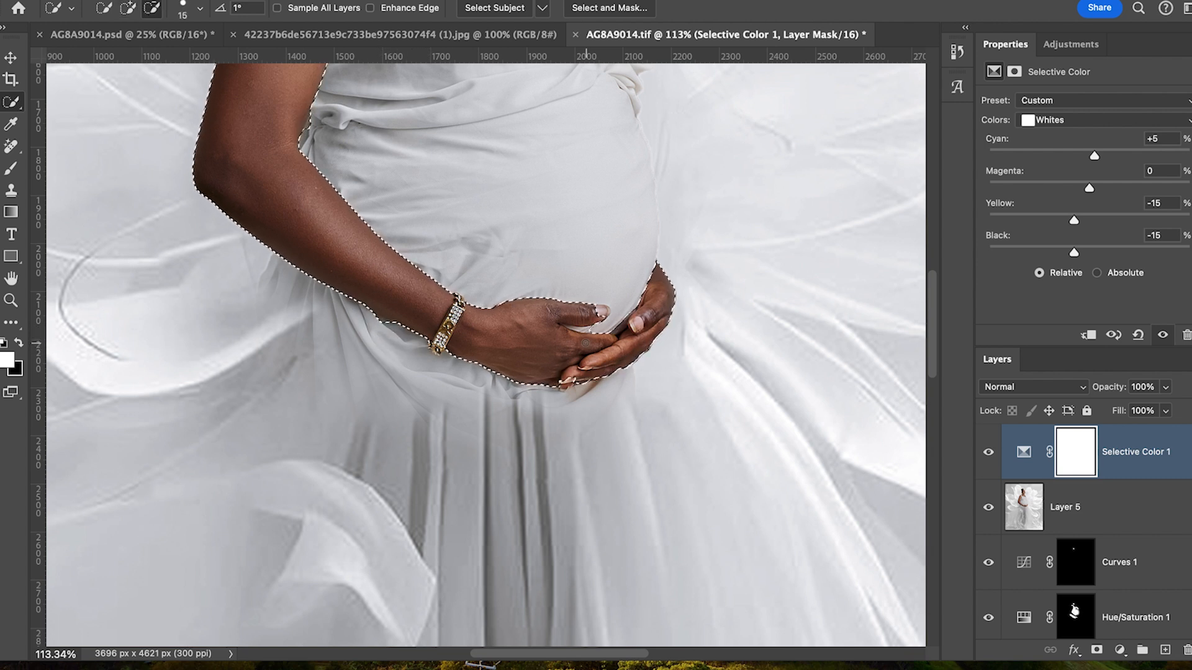
Refine the selection along the arm, neckline and shoulder, add the hair bun, and check the selection over the whole figure.
{"action": "scroll", "coordinate": [451, 284], "scroll_direction": "up", "scroll_amount": 3}
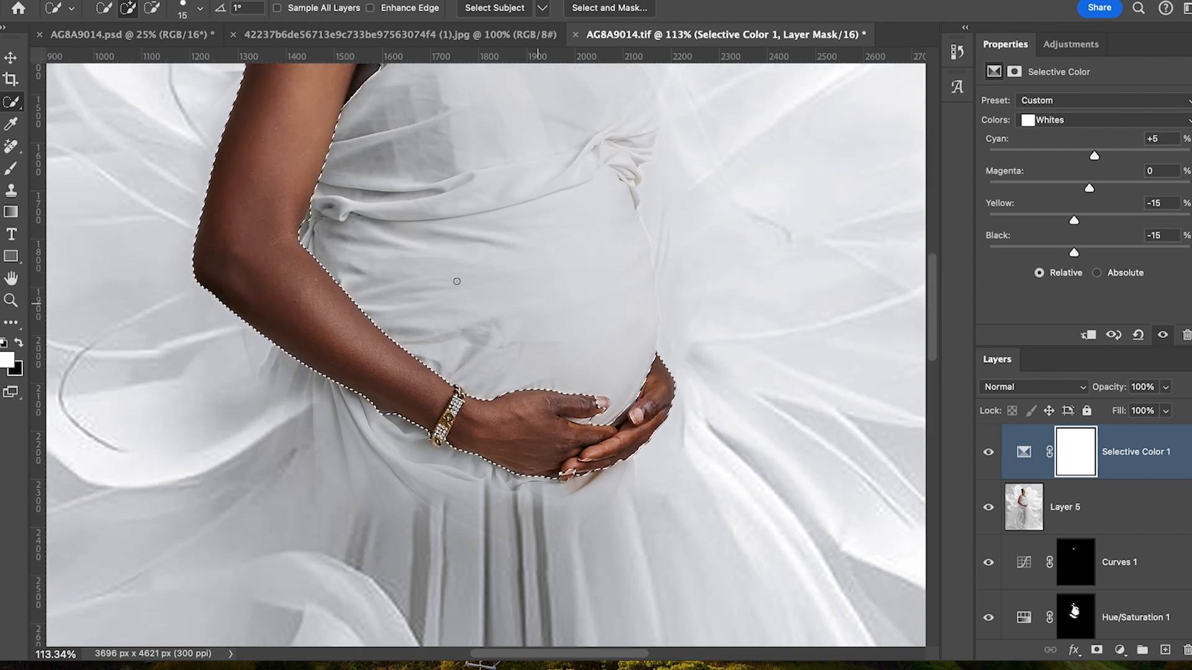
{"action": "scroll", "coordinate": [457, 282], "scroll_direction": "up", "scroll_amount": 5}
{"action": "key", "text": "alt"}
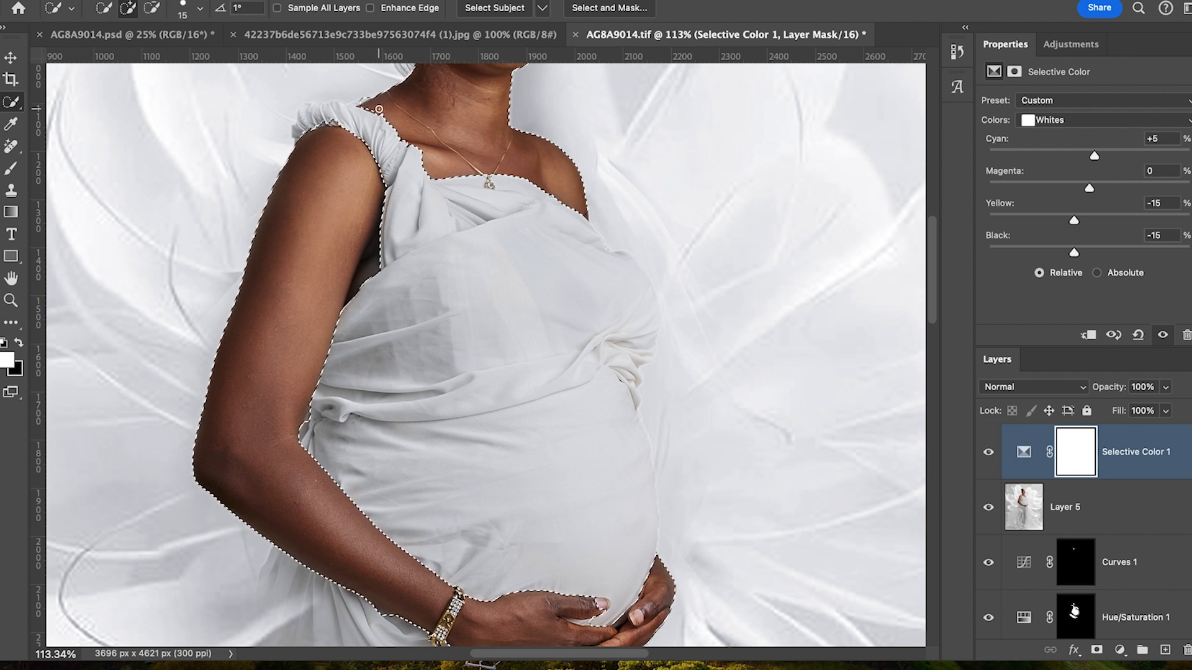
{"action": "key", "text": "alt"}
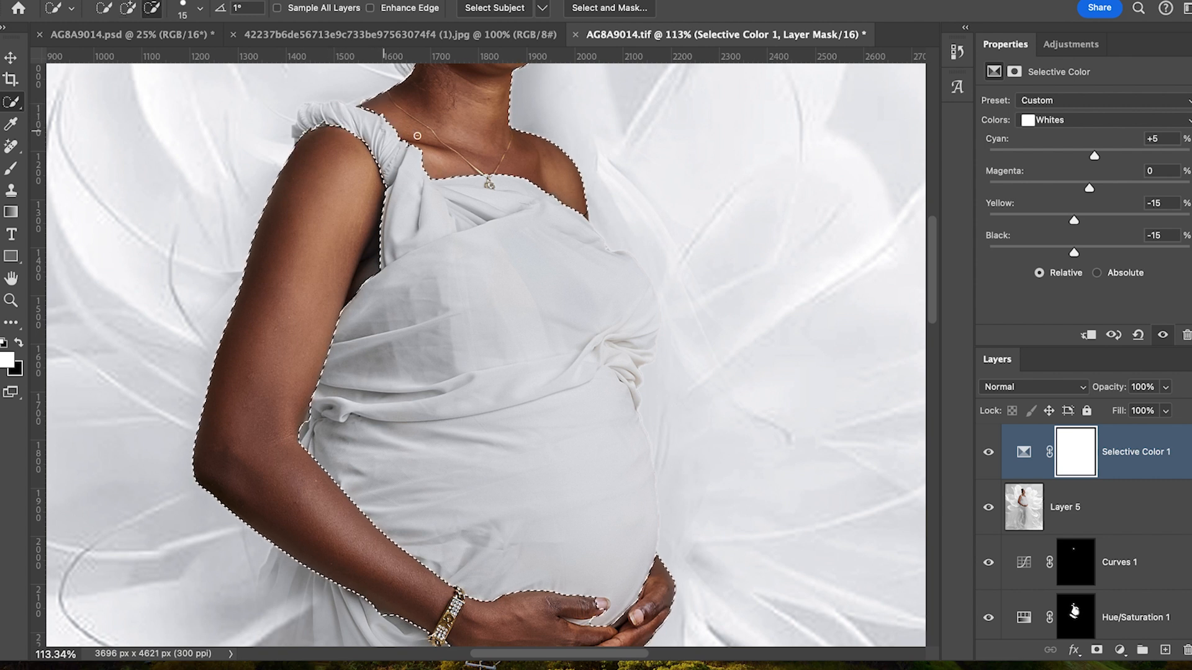
{"action": "scroll", "coordinate": [587, 214], "scroll_direction": "up", "scroll_amount": 5}
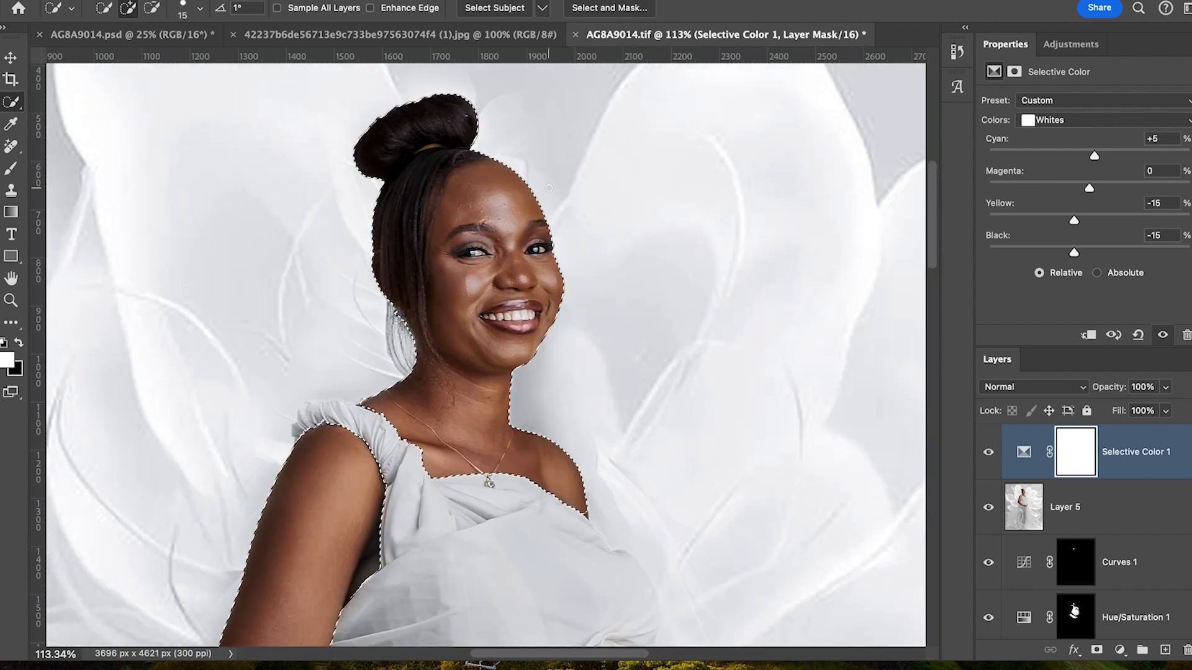
{"action": "scroll", "coordinate": [549, 188], "scroll_direction": "up", "scroll_amount": 3}
{"action": "scroll", "coordinate": [549, 188], "scroll_direction": "down", "scroll_amount": 3}
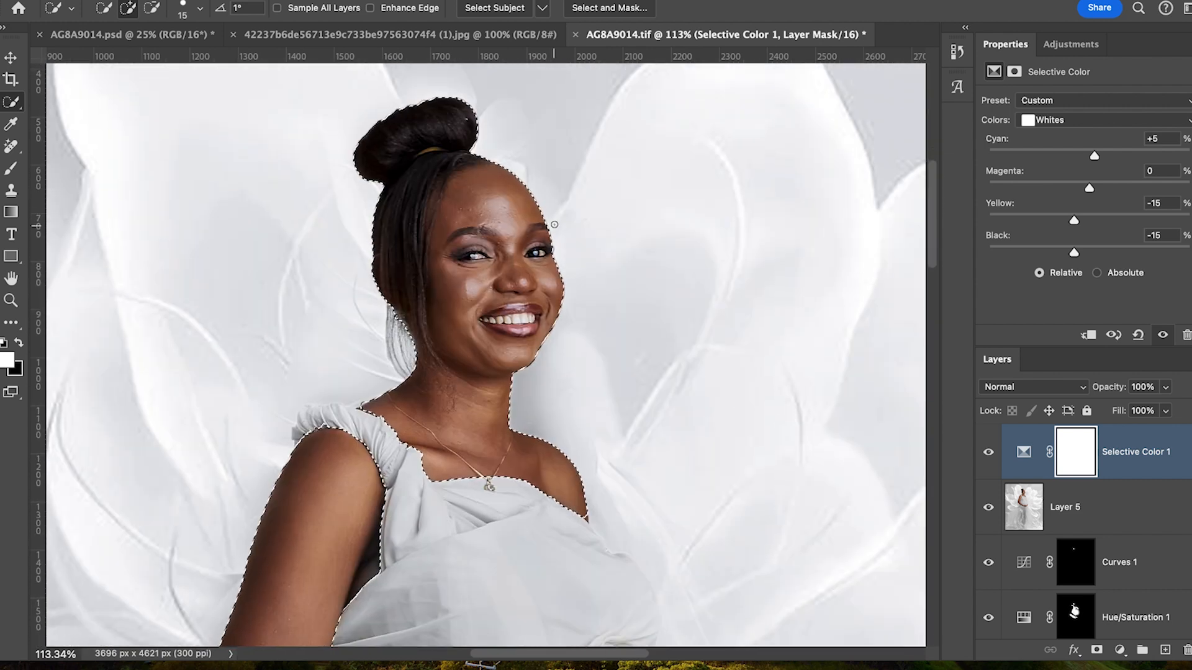
{"action": "scroll", "coordinate": [555, 230], "scroll_direction": "down", "scroll_amount": 5}
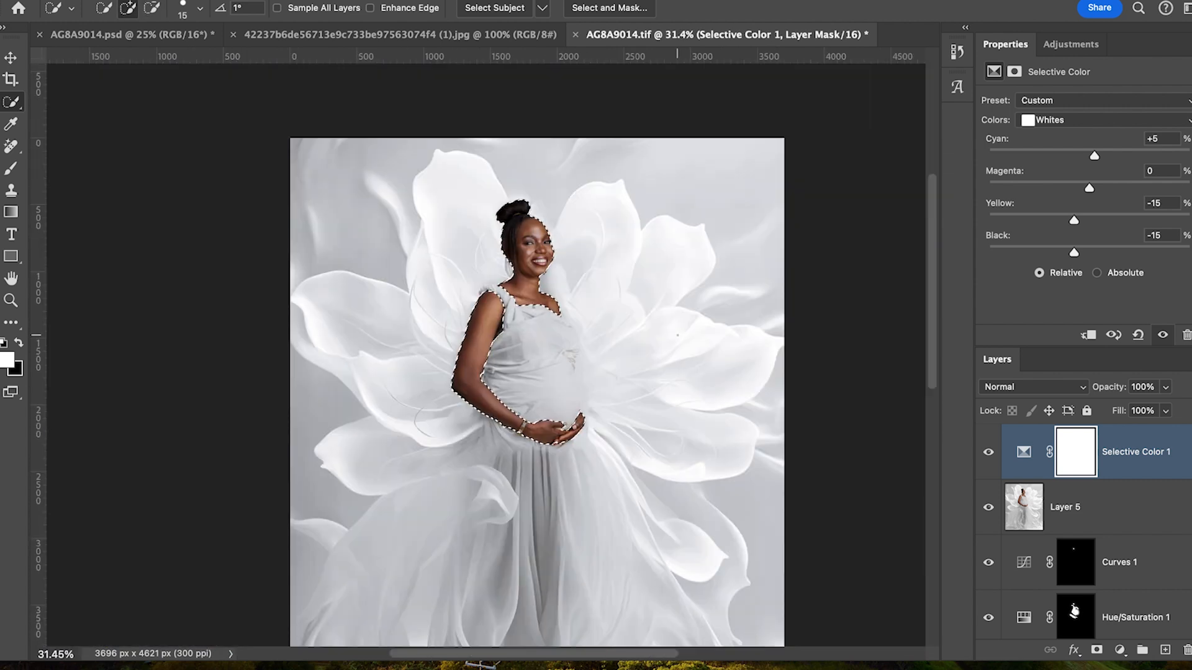
{"action": "scroll", "coordinate": [545, 283], "scroll_direction": "down", "scroll_amount": 3}
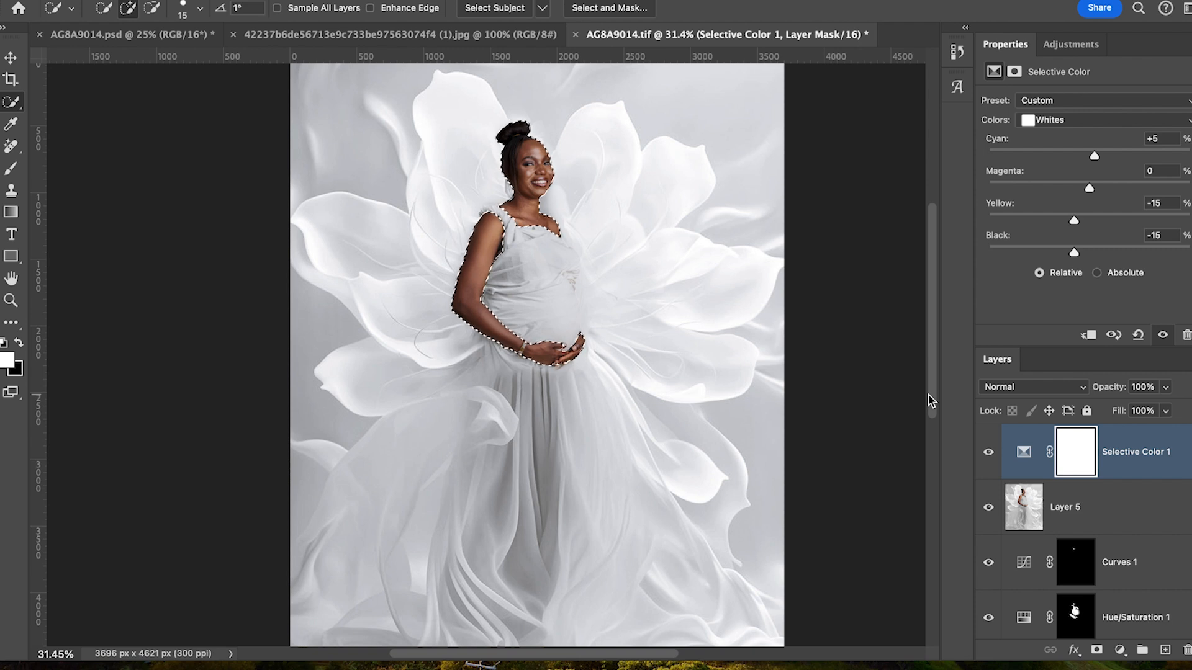
Invert the selection to exclude skin and hair, fill that area black on the Selective Color 1 mask, and ready a white brush.
{"action": "right_click", "coordinate": [591, 254]}
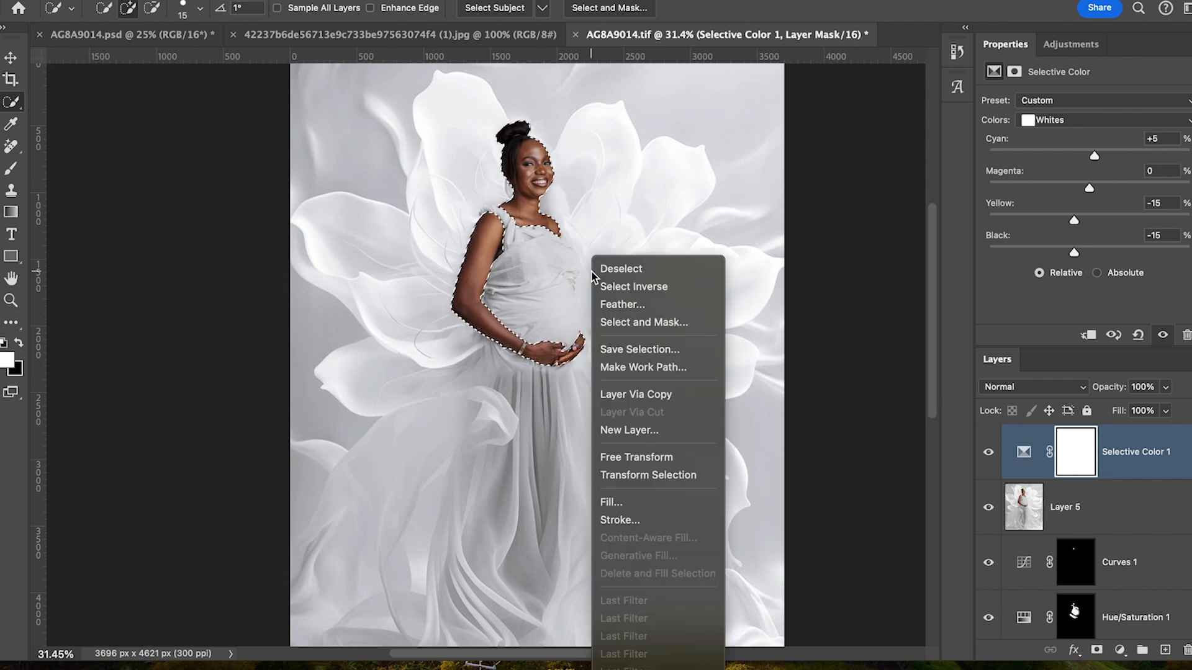
{"action": "left_click", "coordinate": [629, 287]}
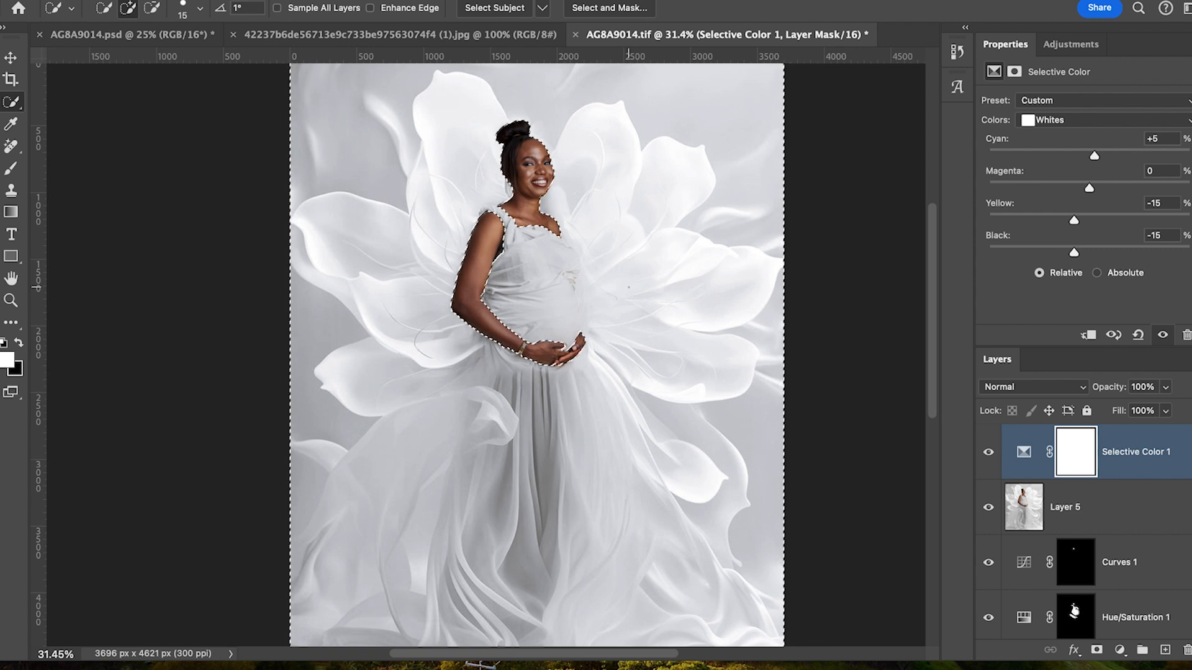
{"action": "left_click", "coordinate": [1077, 460]}
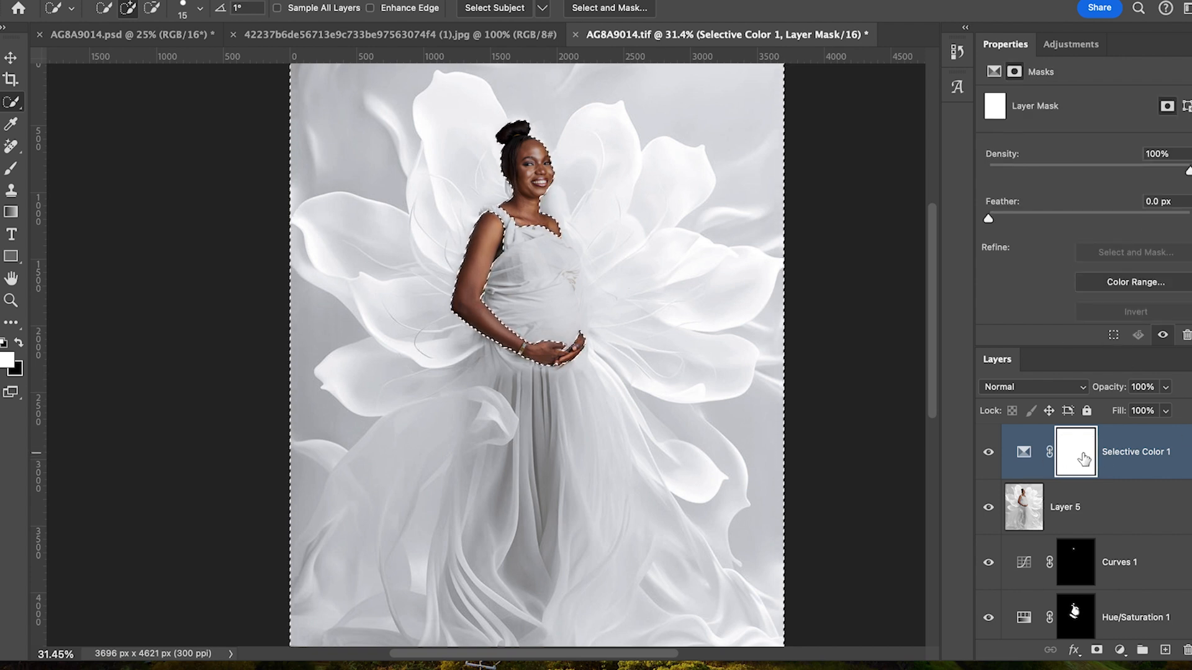
{"action": "key", "text": "b"}
{"action": "key", "text": "x"}
{"action": "scroll", "coordinate": [611, 407], "scroll_direction": "down", "scroll_amount": 2}
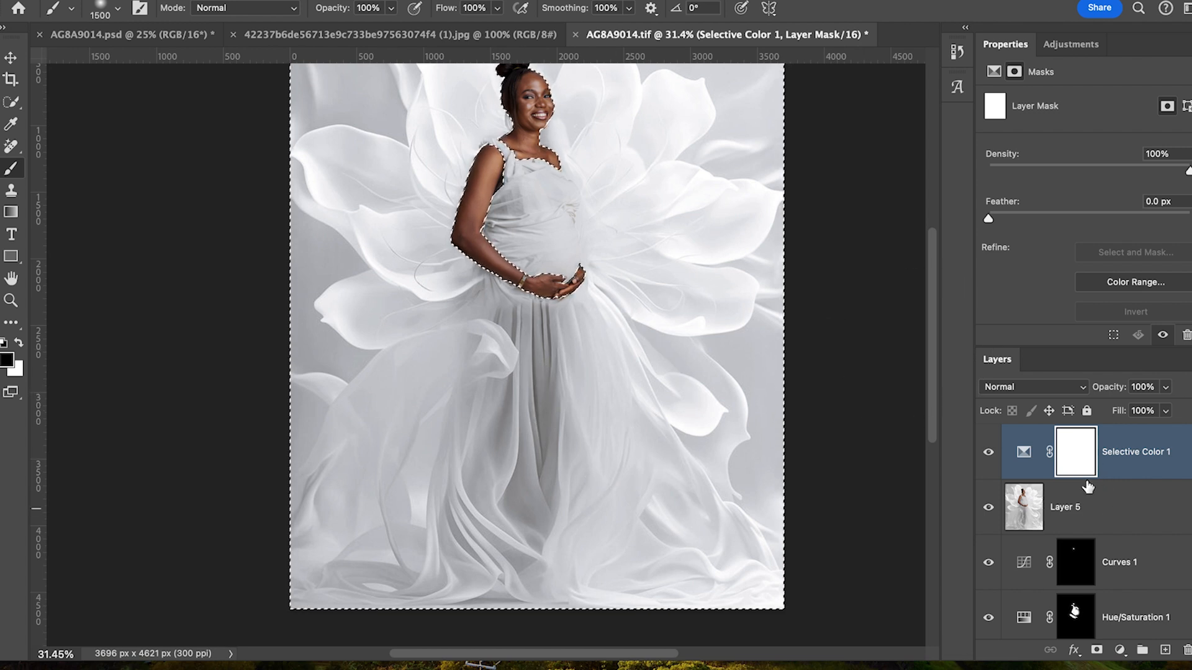
{"action": "key", "text": "super+i"}
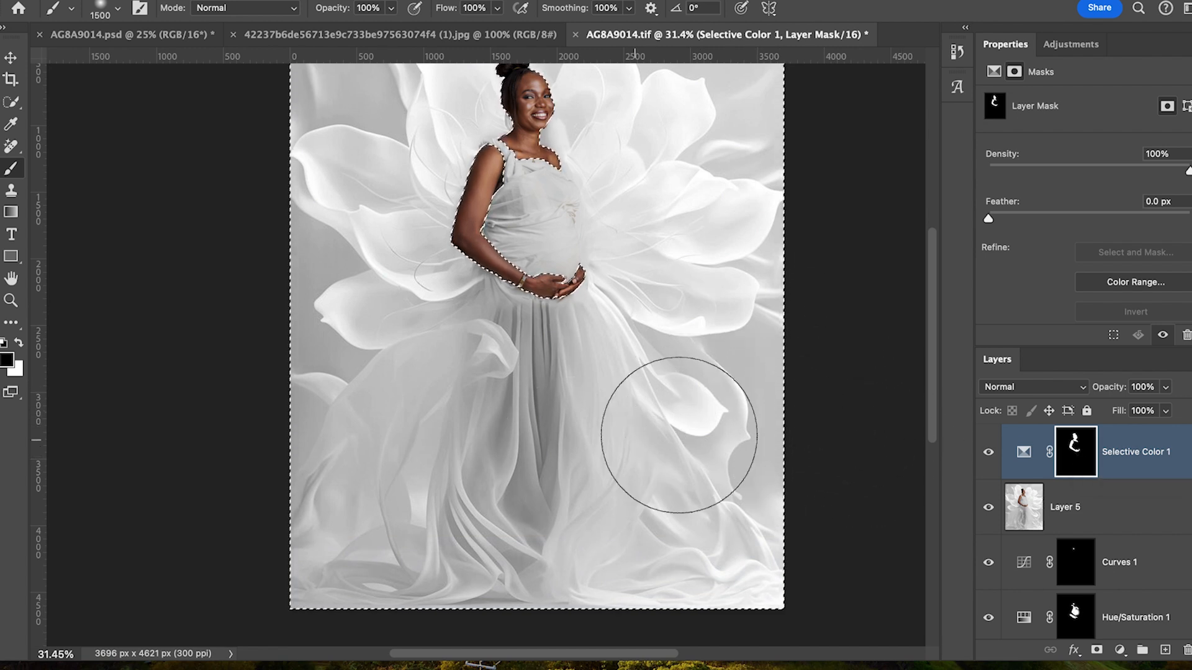
{"action": "key", "text": "x"}
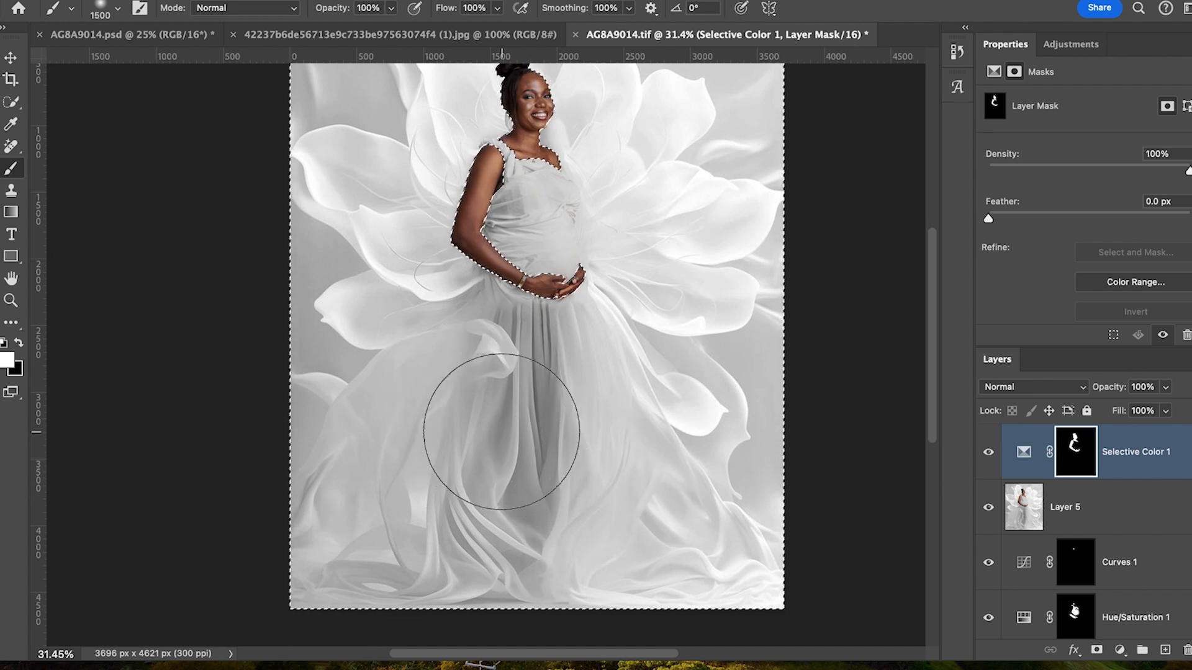
Paint white over the skirt and lower background on the Selective Color 1 mask with a 2000 px soft brush and compare the effect.
{"action": "key", "text": "bracketright"}
{"action": "key", "text": "bracketright"}
{"action": "key", "text": "bracketright"}
{"action": "key", "text": "bracketright"}
{"action": "key", "text": "bracketright"}
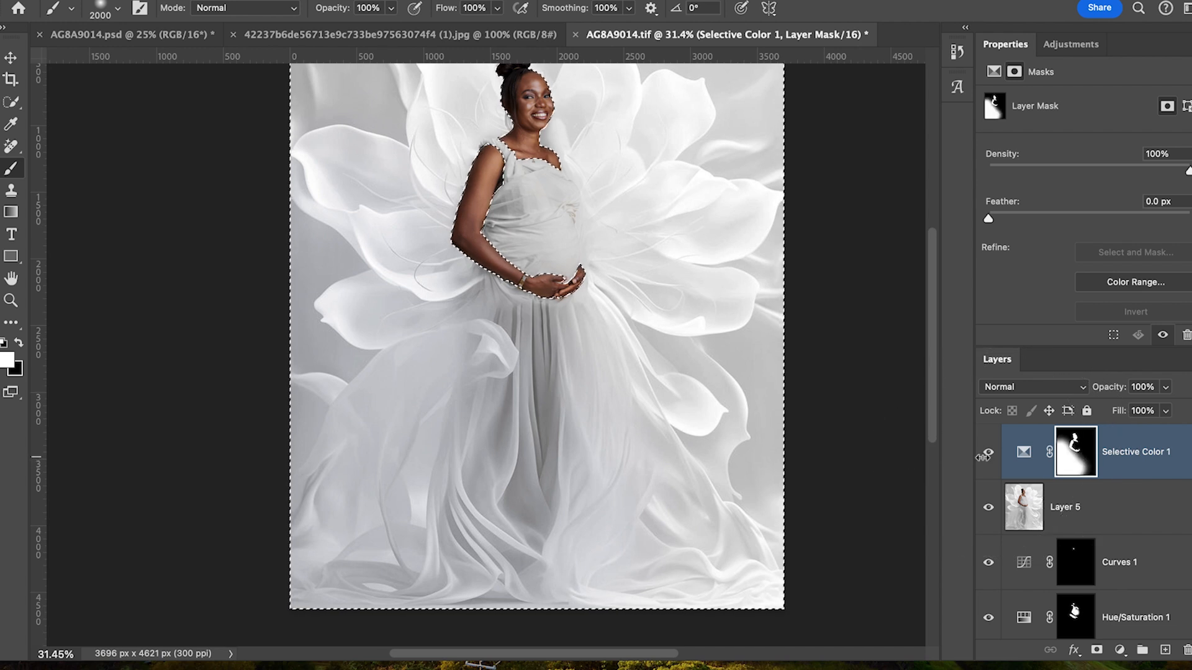
{"action": "left_click", "coordinate": [989, 456]}
{"action": "left_click", "coordinate": [988, 456]}
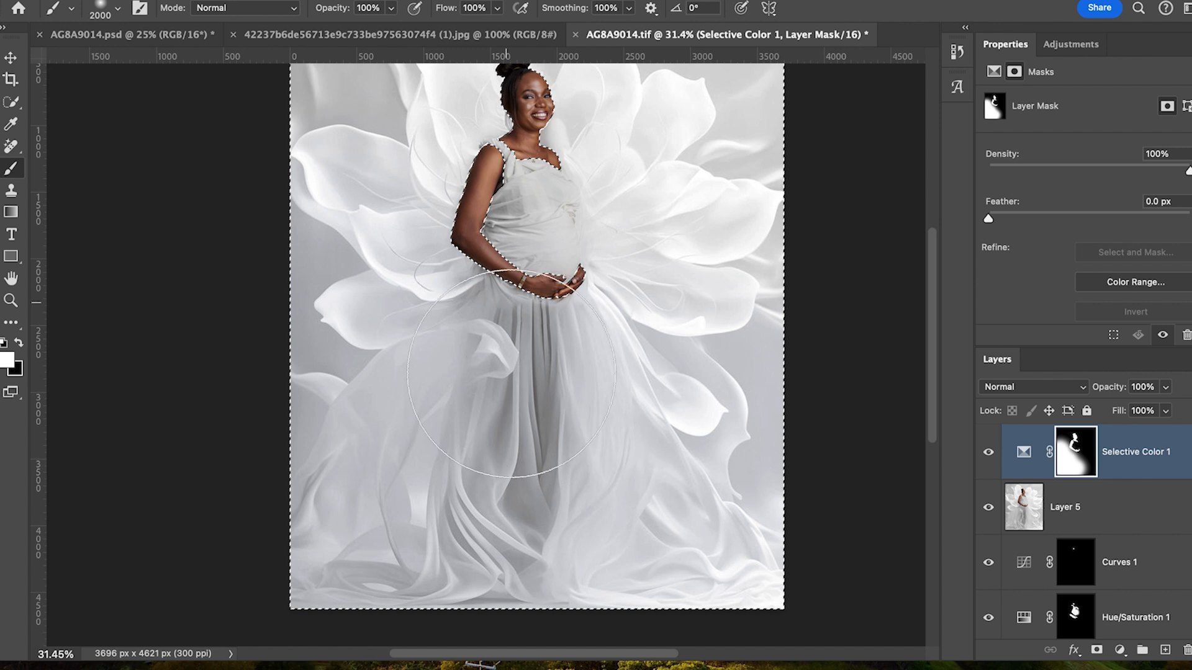
Reveal the cooling over the upper petals and backdrop by painting white on the Selective Color 1 mask at 2000 px.
{"action": "scroll", "coordinate": [652, 429], "scroll_direction": "up", "scroll_amount": 5}
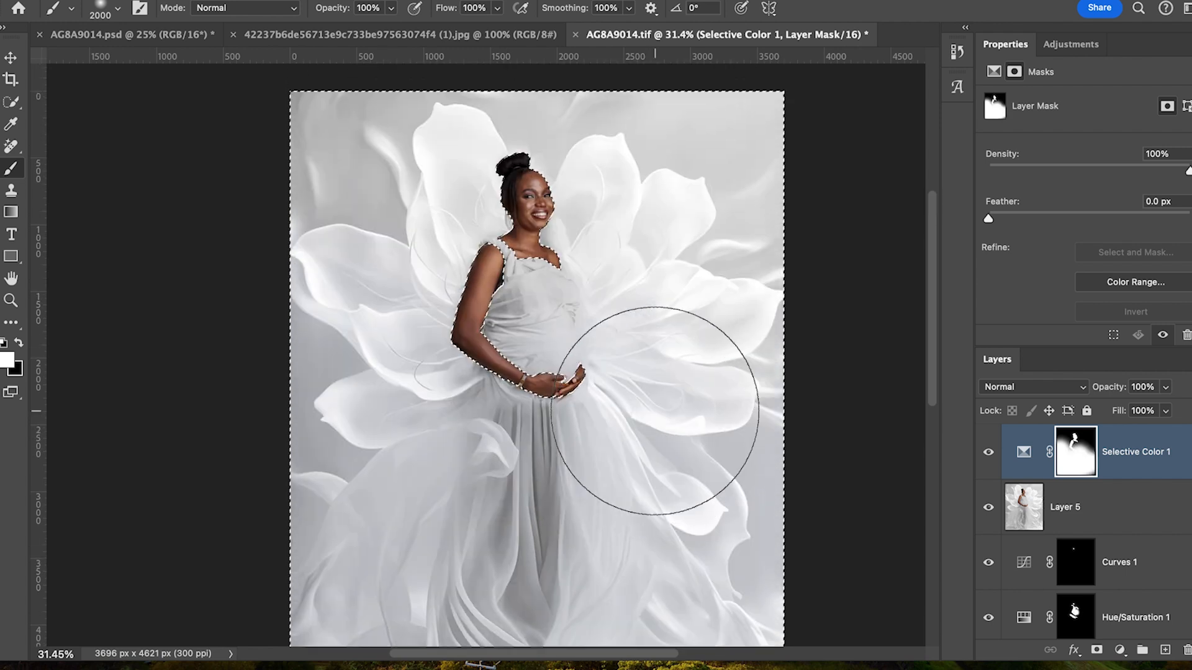
{"action": "scroll", "coordinate": [739, 190], "scroll_direction": "up", "scroll_amount": 2}
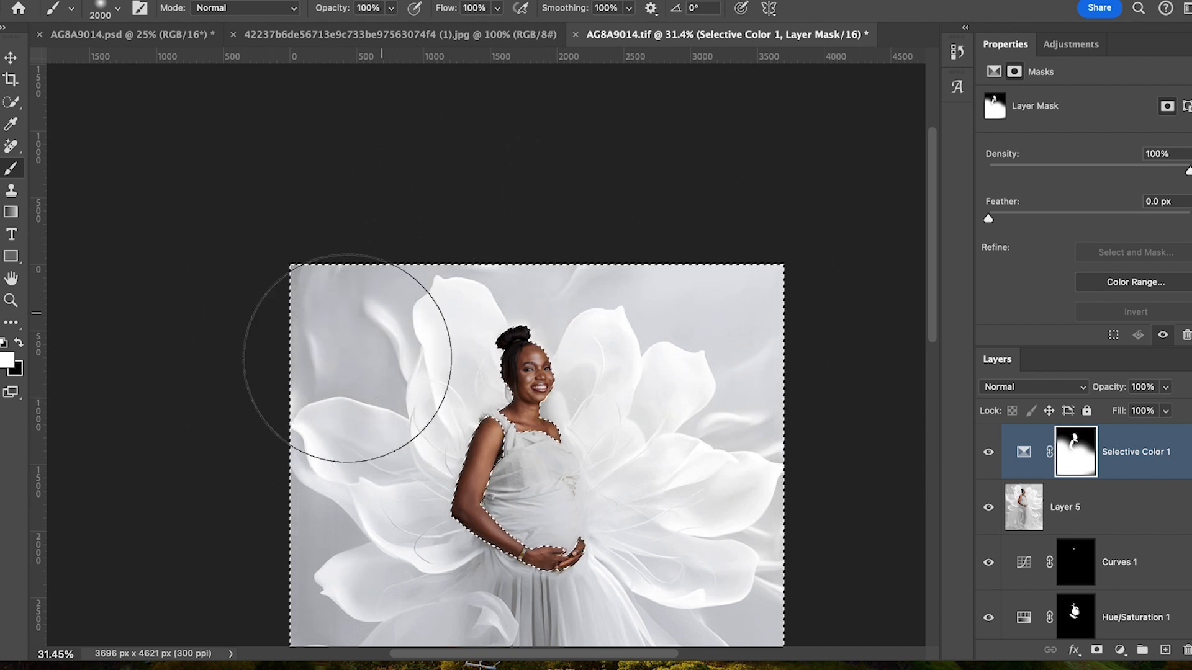
{"action": "mouse_move", "coordinate": [392, 370]}
{"action": "left_mouse_down"}
{"action": "mouse_move", "coordinate": [288, 426]}
{"action": "mouse_move", "coordinate": [391, 336]}
{"action": "mouse_move", "coordinate": [306, 253]}
{"action": "left_mouse_up"}
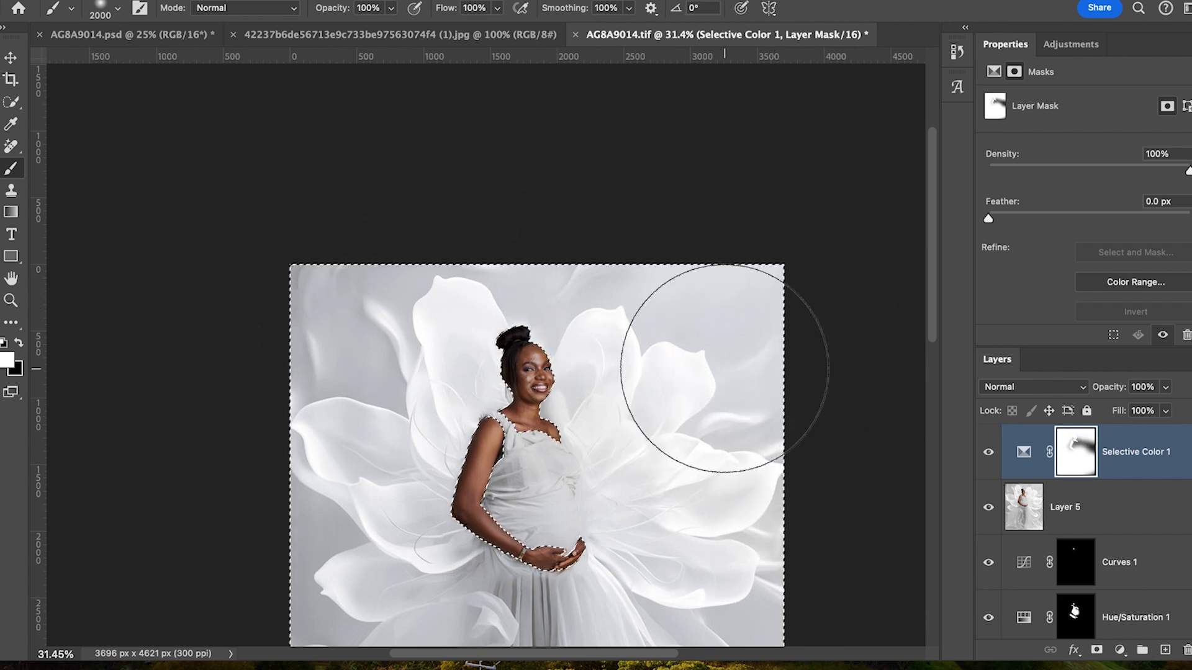
{"action": "right_click", "coordinate": [725, 375]}
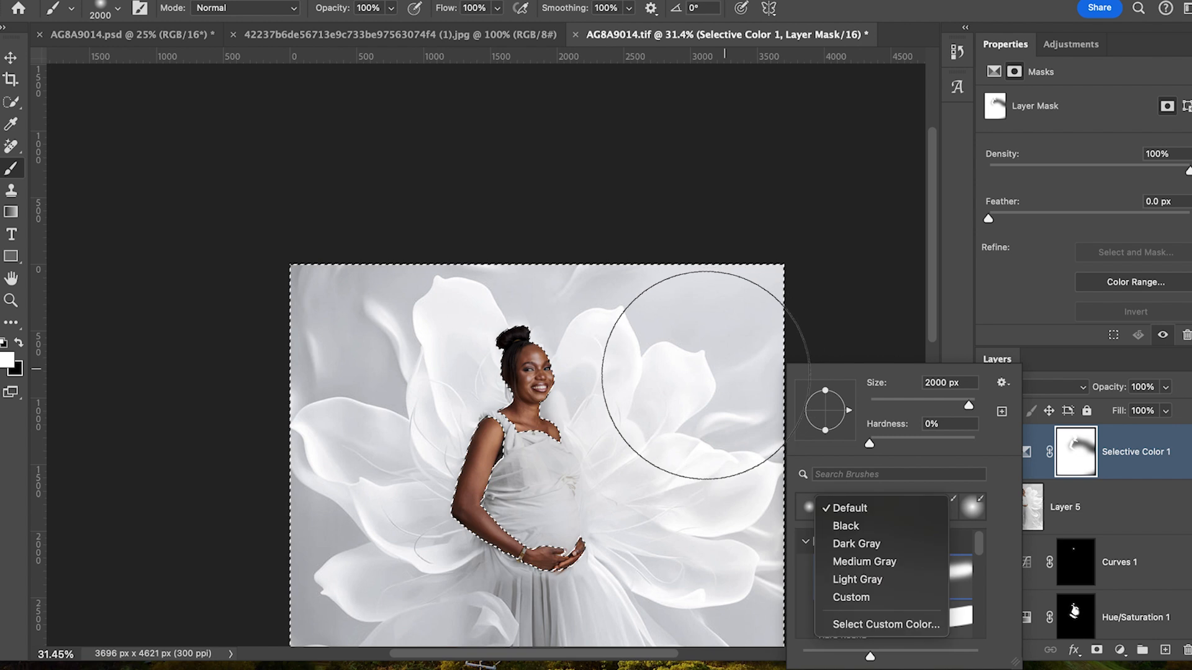
{"action": "scroll", "coordinate": [468, 301], "scroll_direction": "down", "scroll_amount": 6}
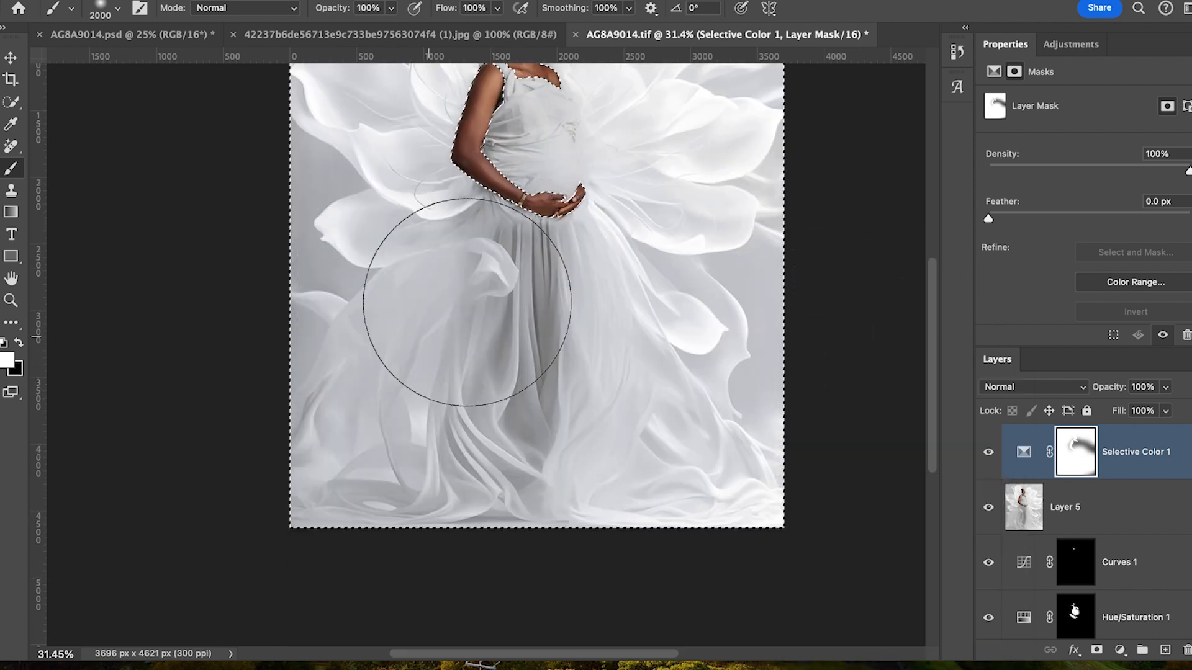
Paint white over the bodice, upper skirt and neighbouring petals on the Selective Color 1 mask with a 600 px soft brush.
{"action": "scroll", "coordinate": [466, 330], "scroll_direction": "up", "scroll_amount": 2}
{"action": "key", "text": "bracketleft"}
{"action": "key", "text": "bracketleft"}
{"action": "key", "text": "bracketleft"}
{"action": "key", "text": "bracketleft"}
{"action": "key", "text": "bracketleft"}
{"action": "key", "text": "bracketleft"}
{"action": "key", "text": "bracketleft"}
{"action": "key", "text": "bracketleft"}
{"action": "key", "text": "bracketleft"}
{"action": "key", "text": "bracketleft"}
{"action": "key", "text": "bracketleft"}
{"action": "key", "text": "bracketleft"}
{"action": "key", "text": "bracketleft"}
{"action": "key", "text": "bracketleft"}
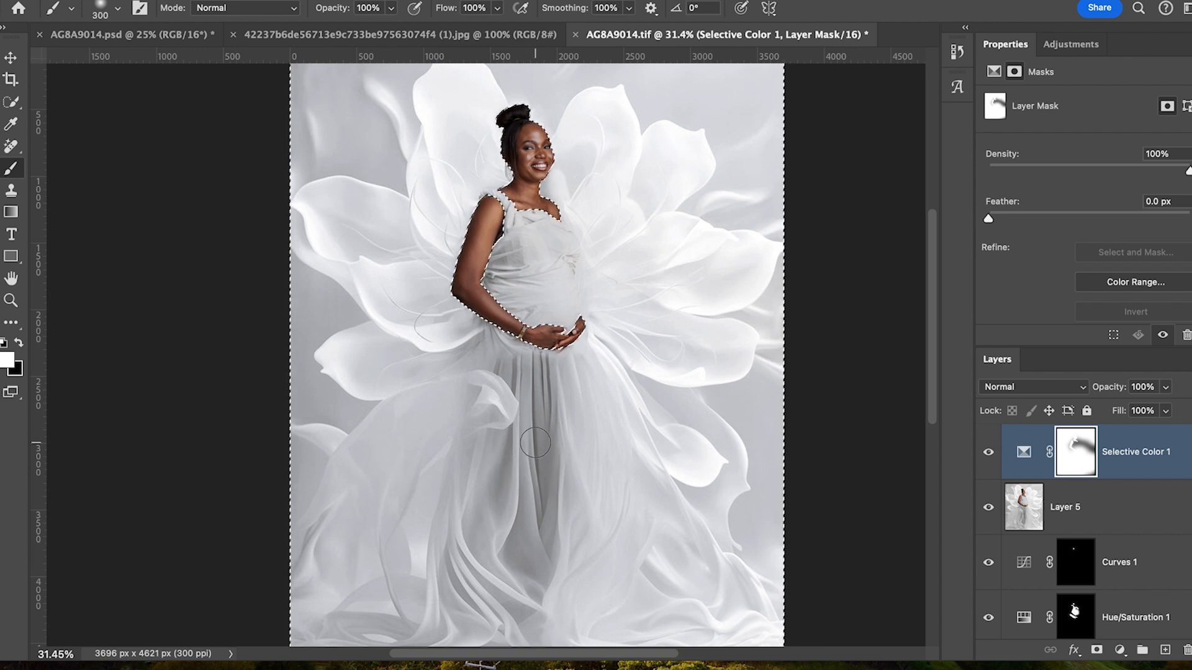
{"action": "key", "text": "bracketright"}
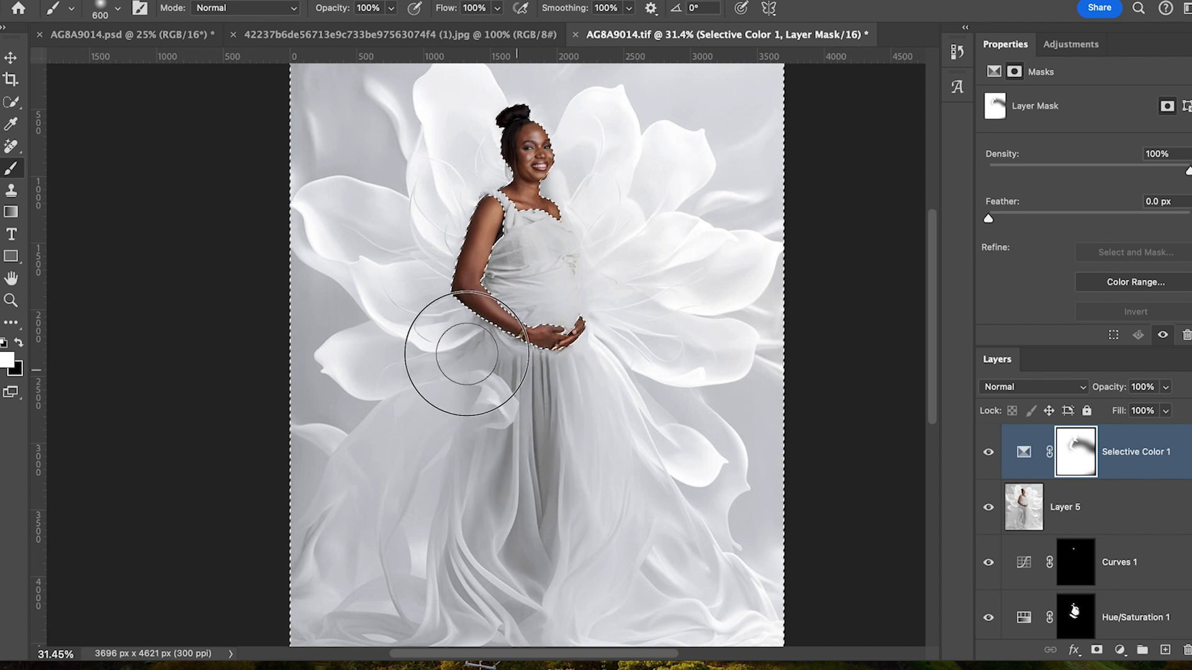
{"action": "right_click", "coordinate": [508, 386]}
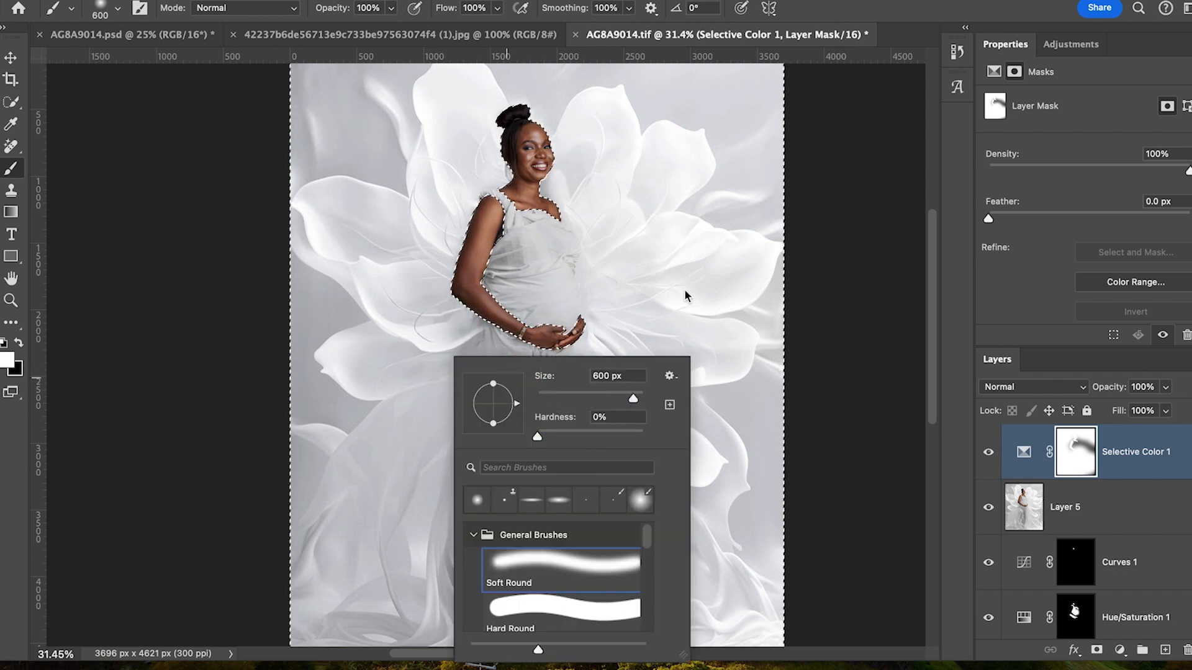
{"action": "right_click", "coordinate": [685, 295]}
{"action": "right_click", "coordinate": [558, 273]}
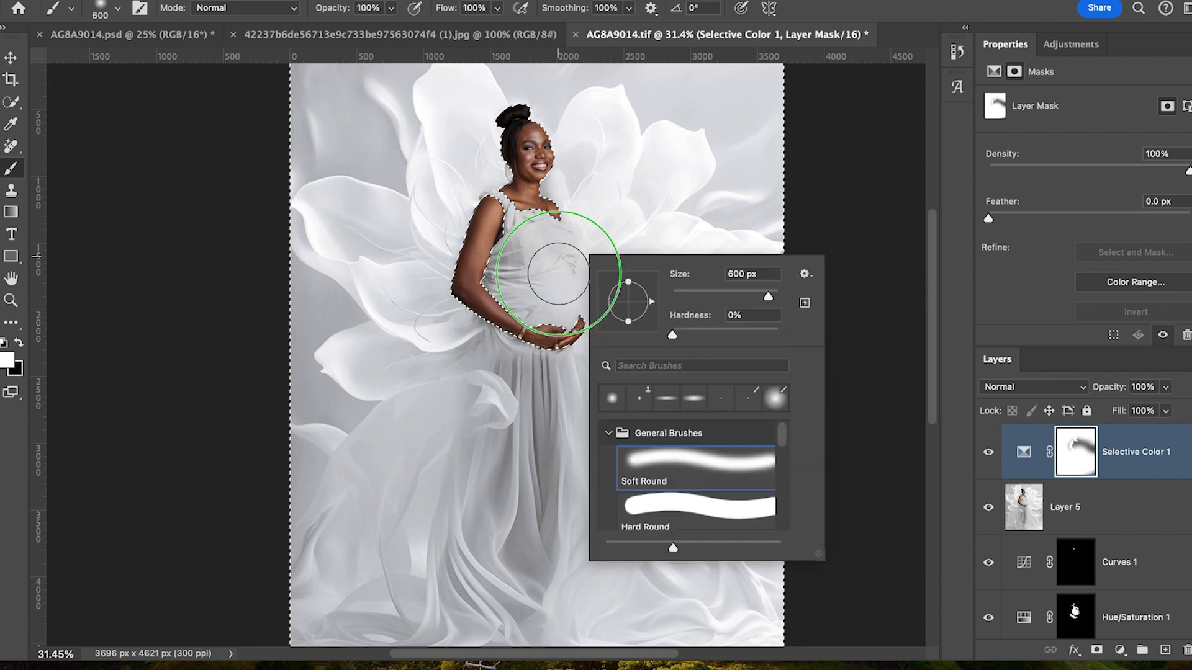
{"action": "right_click", "coordinate": [515, 263]}
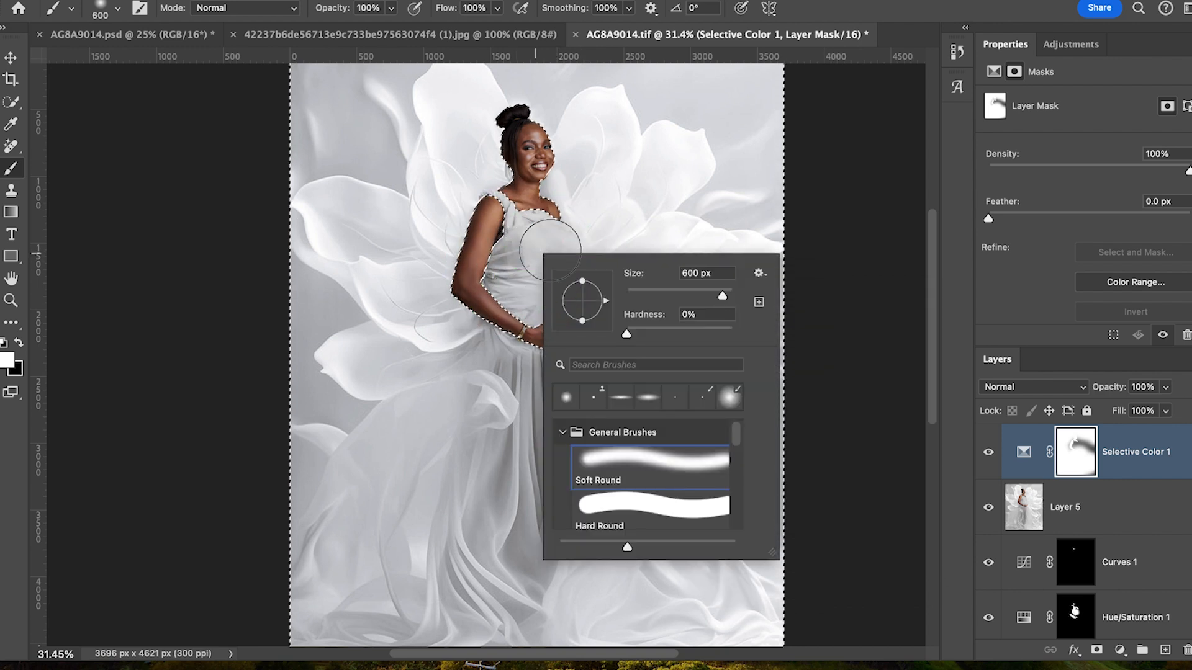
{"action": "left_click", "coordinate": [694, 221]}
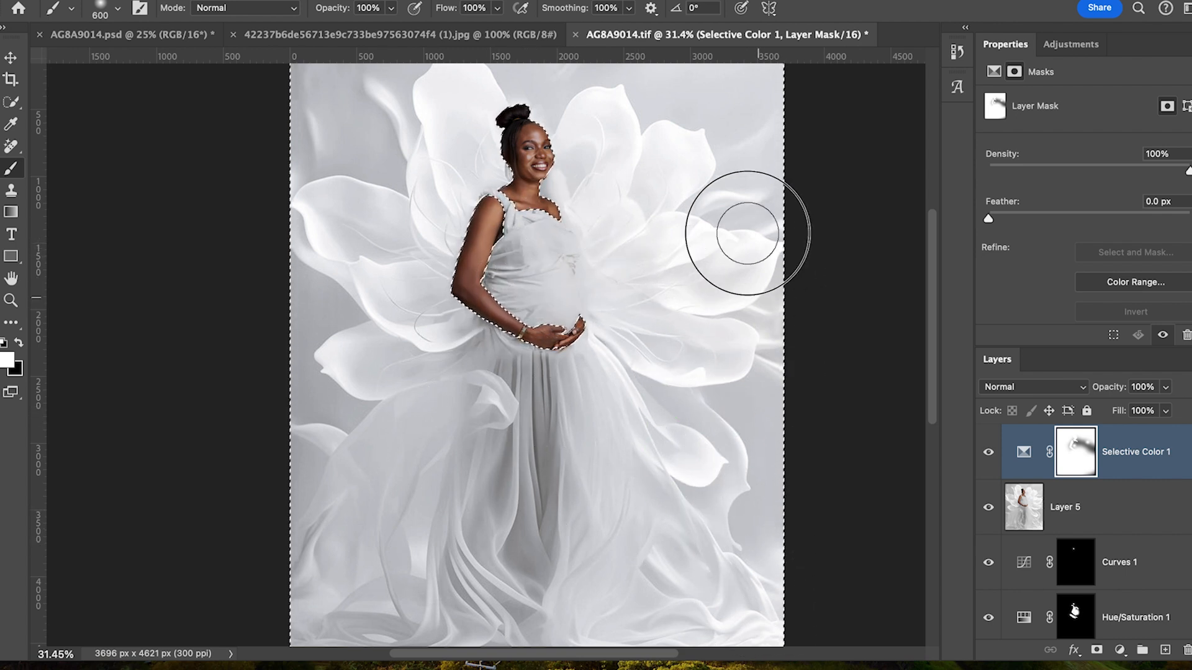
{"action": "right_click", "coordinate": [293, 489]}
{"action": "left_click", "coordinate": [497, 365]}
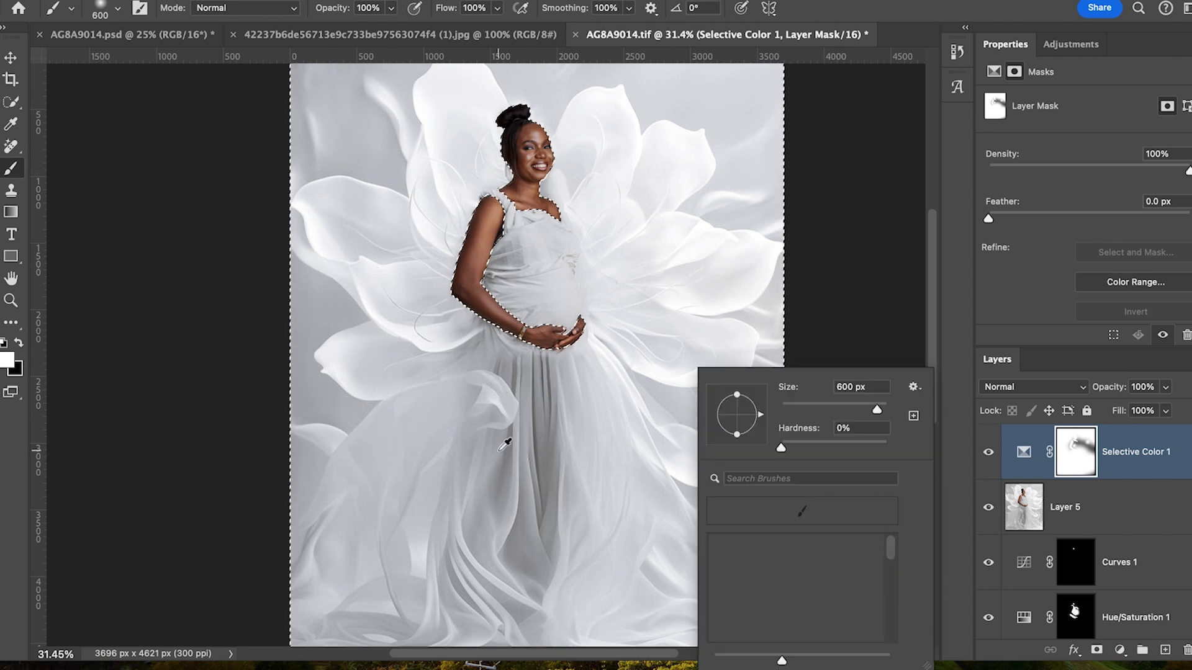
{"action": "left_click", "coordinate": [499, 450]}
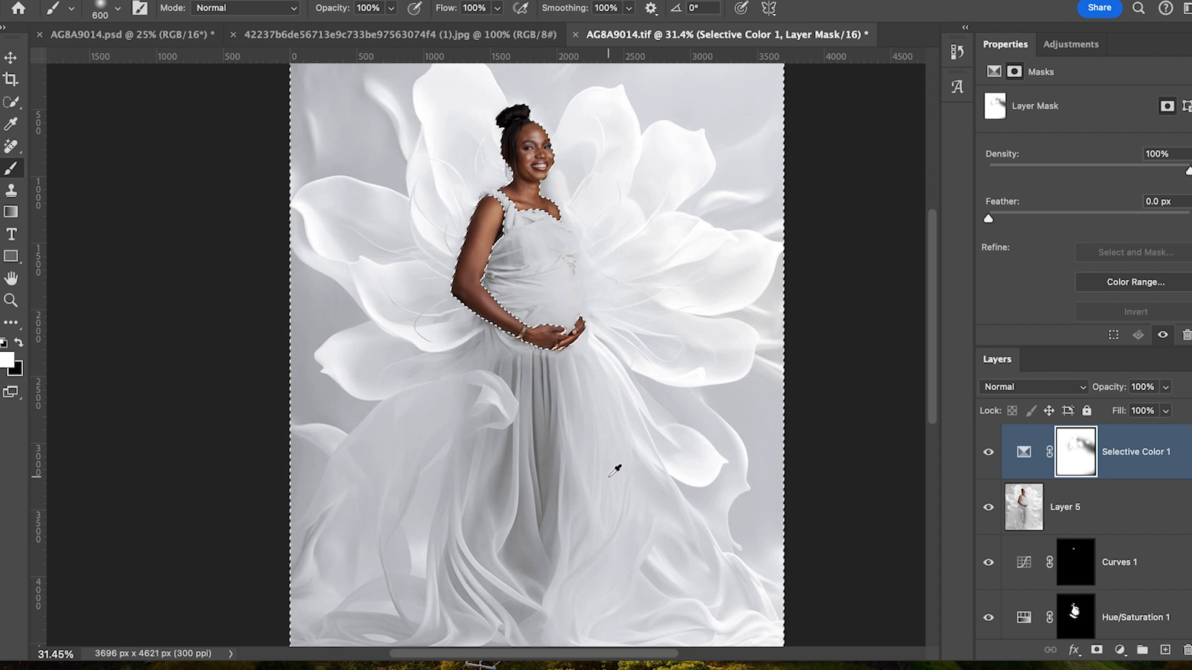
Examine the whole portrait with and without the Selective Color 1 adjustment.
{"action": "scroll", "coordinate": [610, 476], "scroll_direction": "down", "scroll_amount": 3}
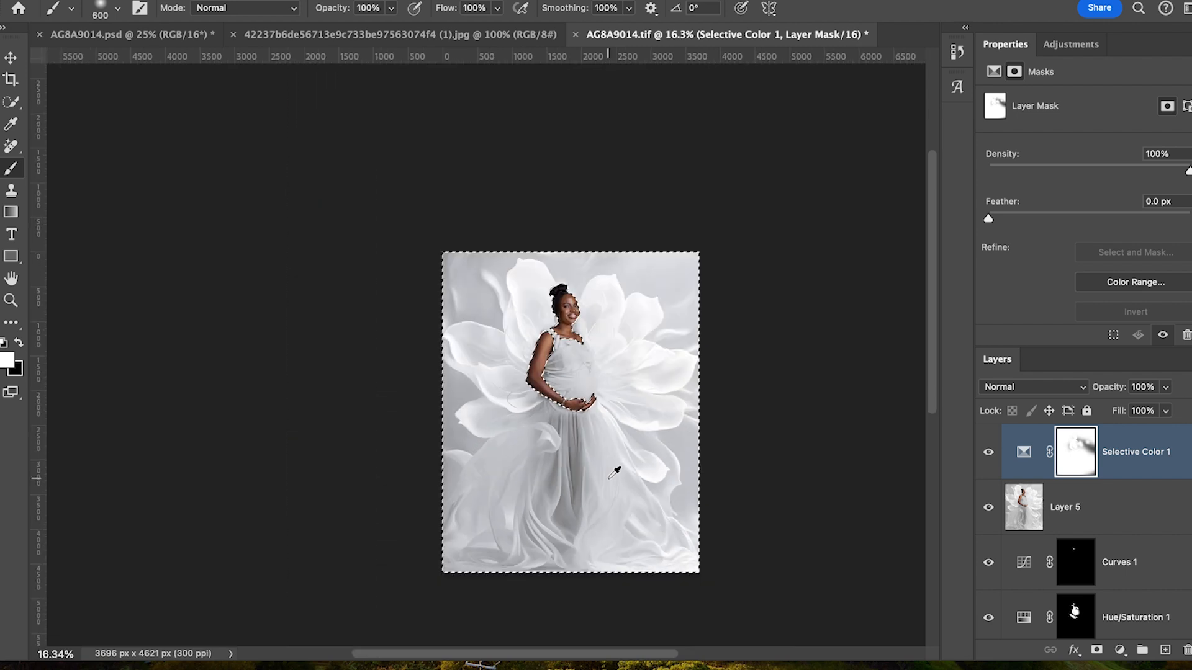
{"action": "scroll", "coordinate": [615, 473], "scroll_direction": "down", "scroll_amount": 4}
{"action": "scroll", "coordinate": [615, 473], "scroll_direction": "up", "scroll_amount": 6}
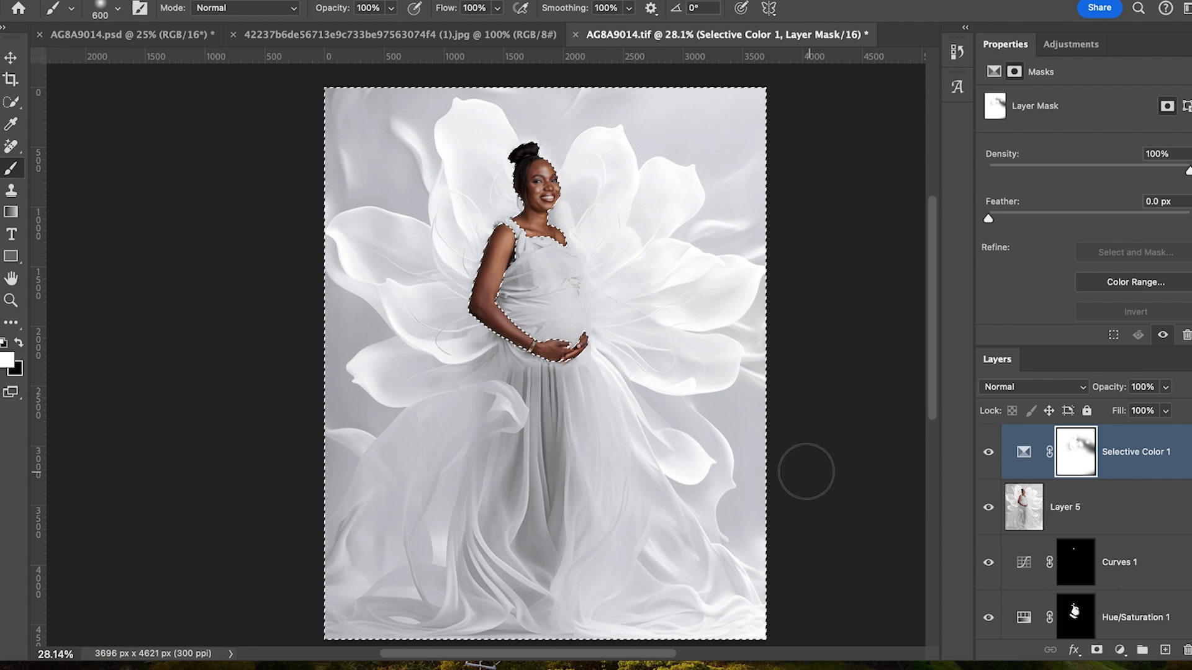
{"action": "left_click", "coordinate": [989, 453]}
{"action": "left_click", "coordinate": [988, 452]}
{"action": "left_click", "coordinate": [988, 453]}
{"action": "left_click", "coordinate": [989, 453]}
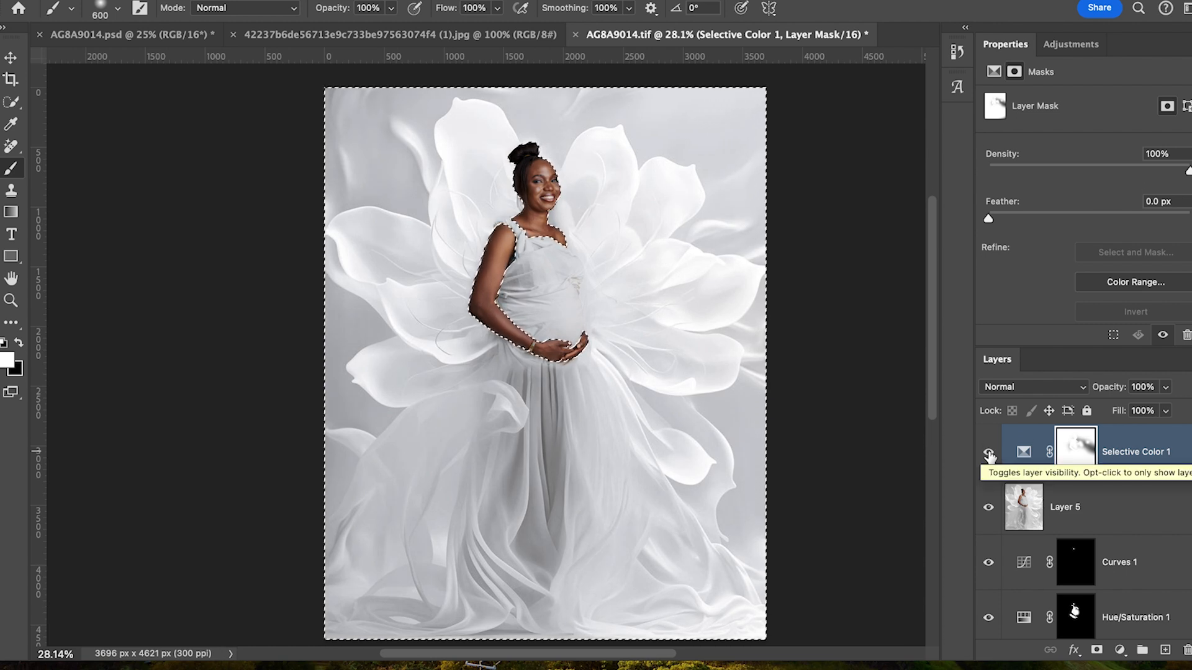
Deselect the masked area and compare the dress and flower whites with Selective Color 1 off and on.
{"action": "key", "text": "super+d"}
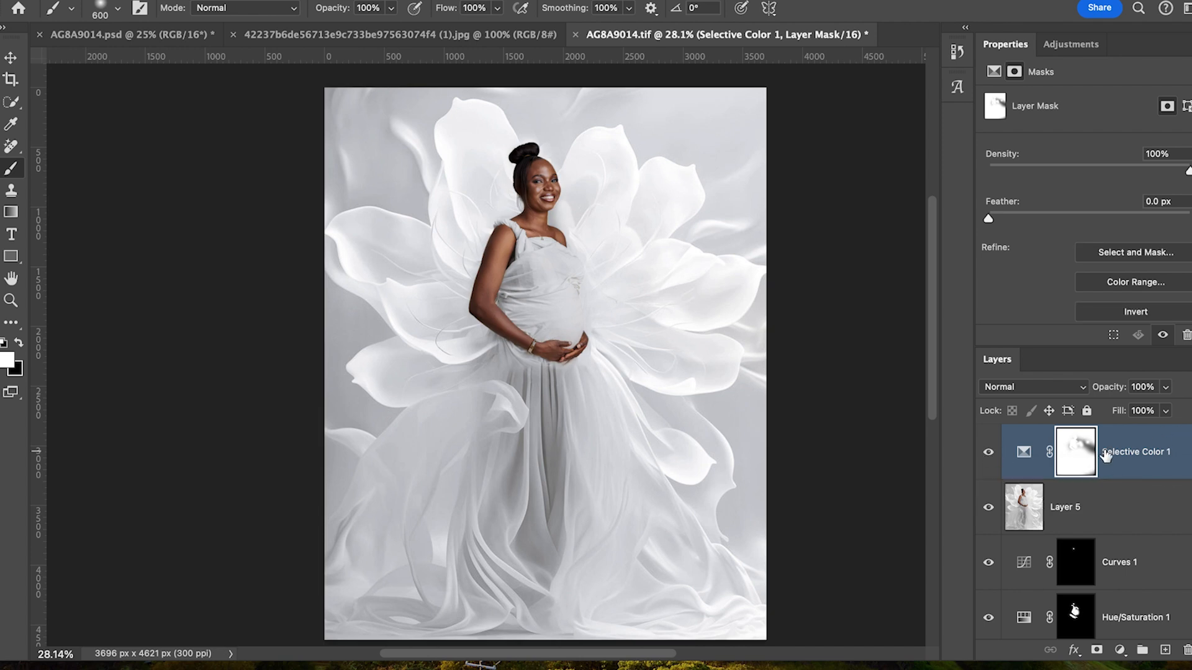
{"action": "left_click", "coordinate": [988, 452]}
{"action": "left_click", "coordinate": [989, 452]}
{"action": "left_click", "coordinate": [988, 454]}
{"action": "left_click", "coordinate": [989, 454]}
{"action": "left_click", "coordinate": [989, 453]}
{"action": "left_click", "coordinate": [988, 454]}
Move the Hue/Saturation 1 adjustment to the top of the layer stack and reduce the brush to 400 px.
{"action": "scroll", "coordinate": [523, 390], "scroll_direction": "up", "scroll_amount": 3}
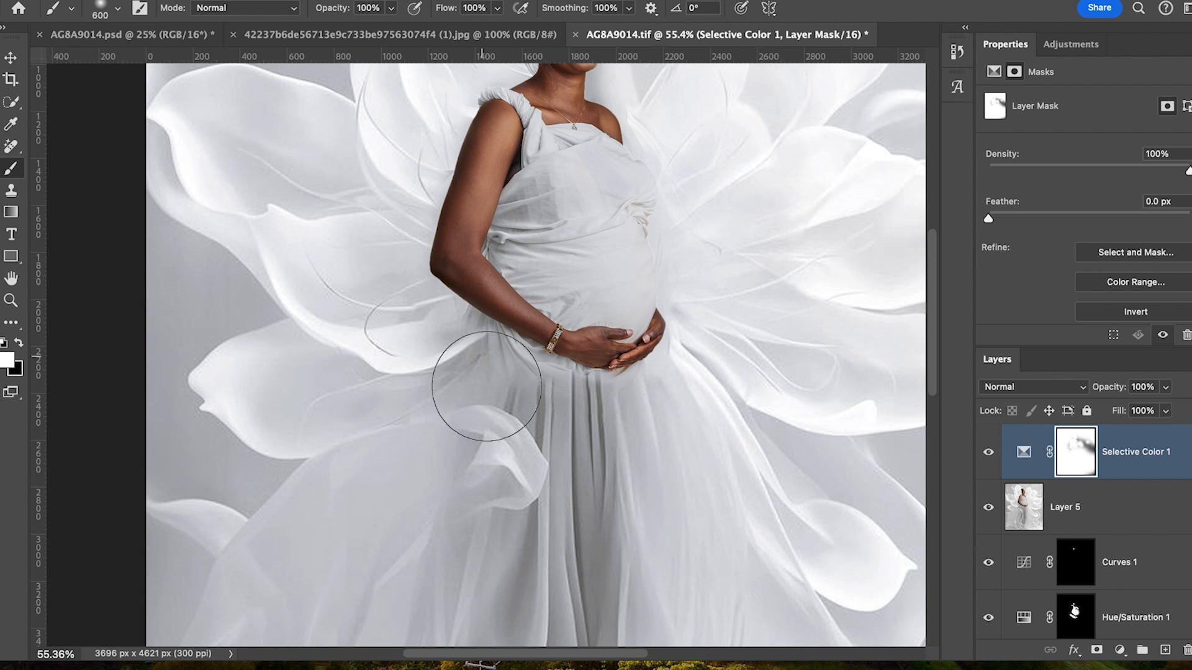
{"action": "key", "text": "bracketleft"}
{"action": "key", "text": "bracketleft"}
{"action": "key", "text": "bracketleft"}
{"action": "key", "text": "bracketleft"}
{"action": "key", "text": "bracketleft"}
{"action": "key", "text": "bracketleft"}
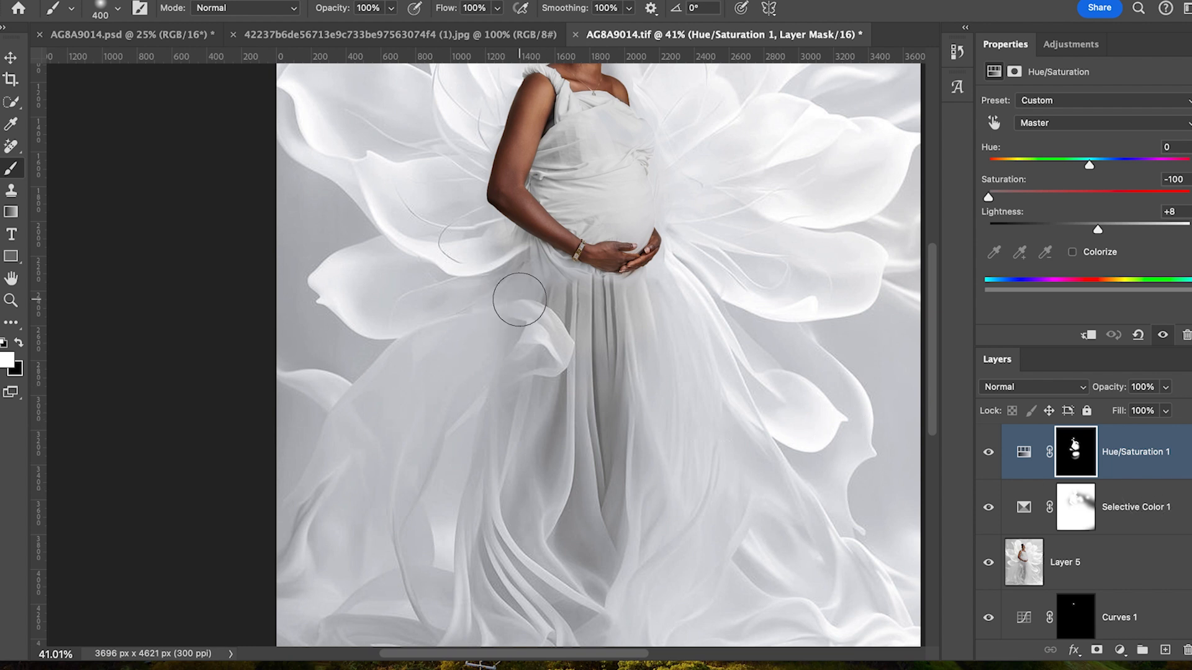
Paint white over the skirt on the Hue/Saturation 1 mask with a soft brush of 600 to 900 px and compare the effect.
{"action": "key", "text": "bracketright"}
{"action": "key", "text": "bracketright"}
{"action": "key", "text": "bracketright"}
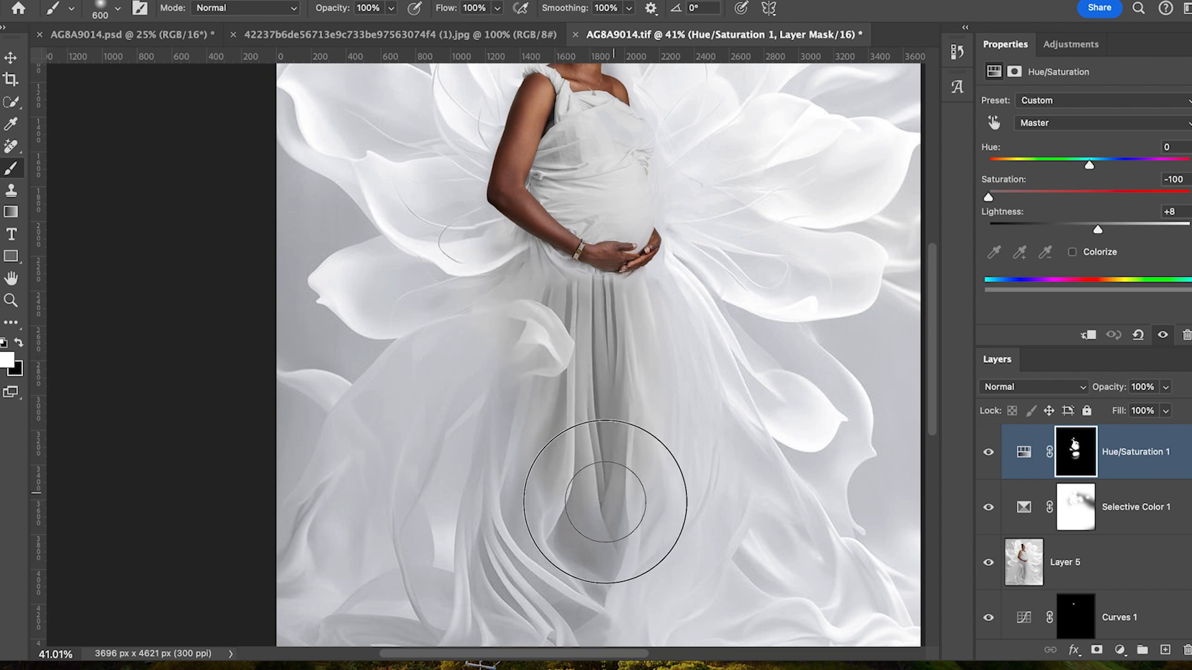
{"action": "mouse_move", "coordinate": [649, 376]}
{"action": "left_mouse_down"}
{"action": "mouse_move", "coordinate": [650, 334]}
{"action": "mouse_move", "coordinate": [394, 266]}
{"action": "mouse_move", "coordinate": [526, 391]}
{"action": "left_mouse_up"}
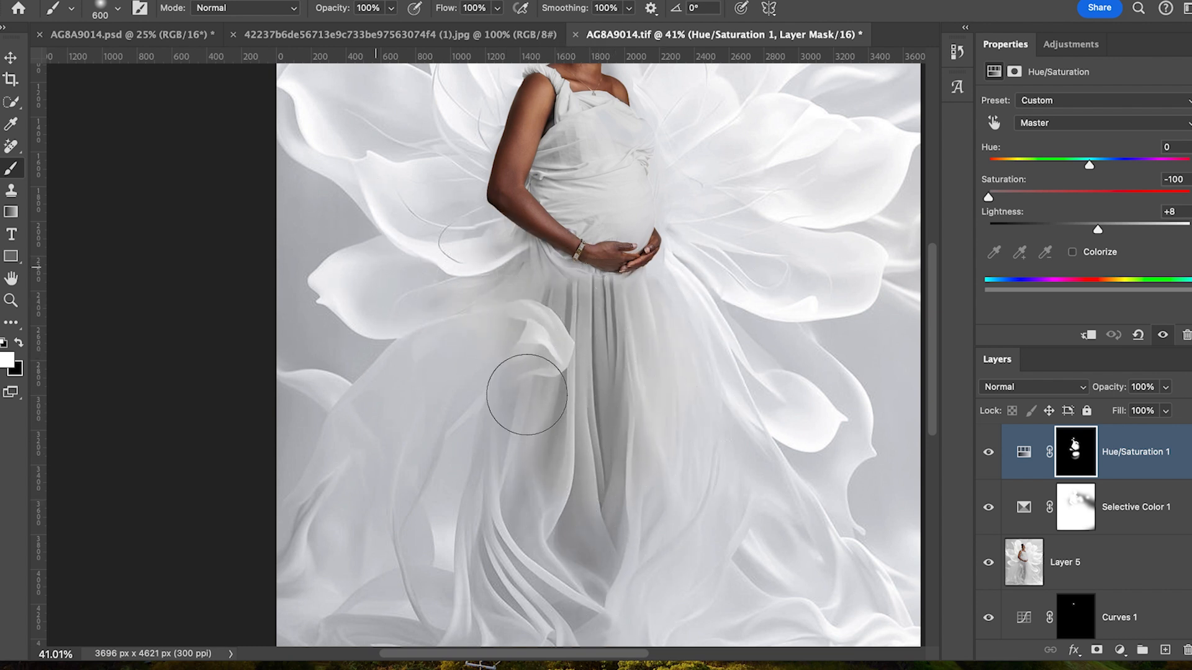
{"action": "key", "text": "bracketright"}
{"action": "key", "text": "bracketright"}
{"action": "key", "text": "bracketright"}
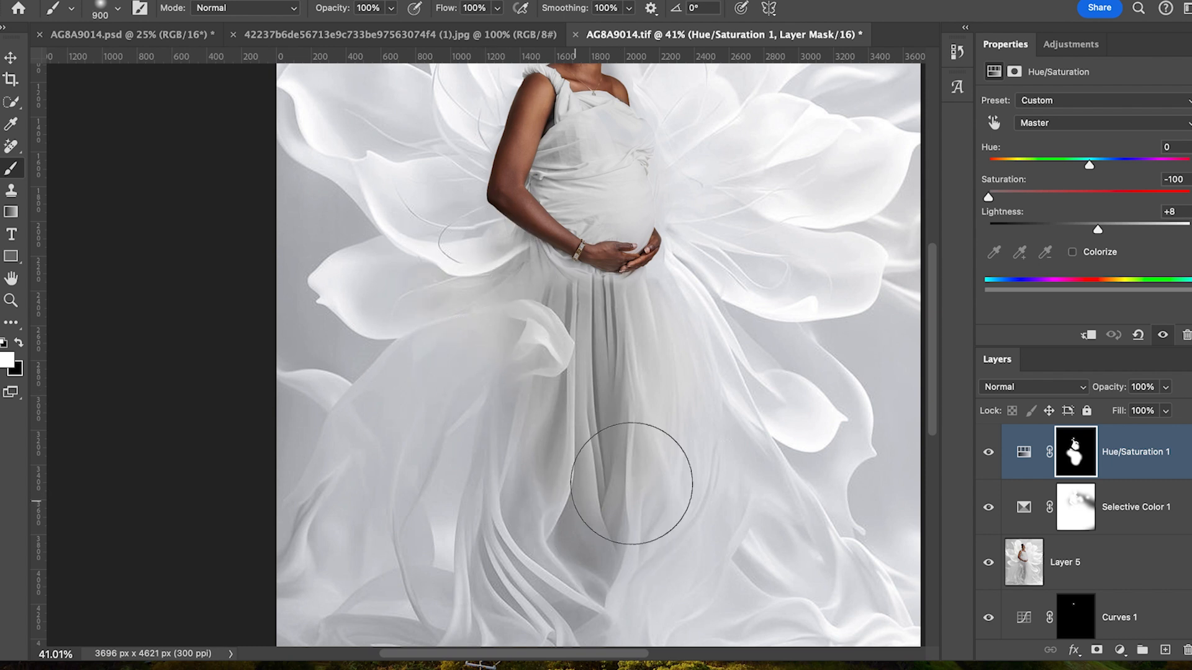
{"action": "left_click", "coordinate": [989, 458]}
{"action": "left_click", "coordinate": [989, 458]}
{"action": "left_click", "coordinate": [989, 458]}
{"action": "left_click", "coordinate": [989, 458]}
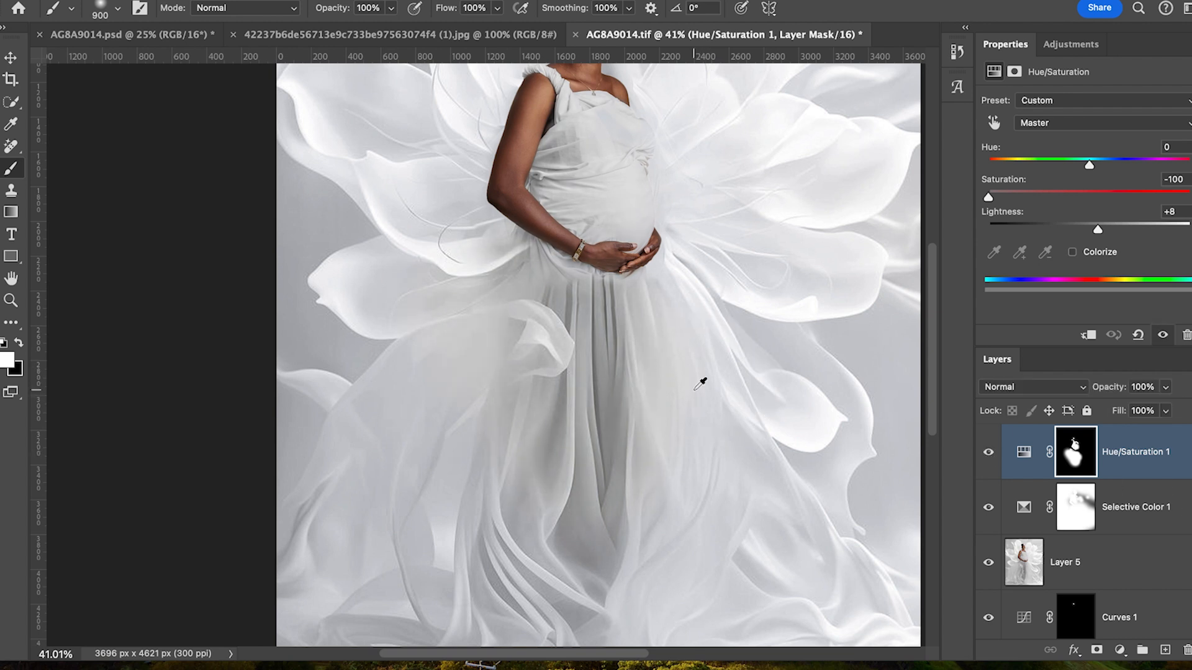
Group all layers from Hue/Saturation 1 down to Layer 3, leaving the Background layer out.
{"action": "scroll", "coordinate": [701, 383], "scroll_direction": "down", "scroll_amount": 3}
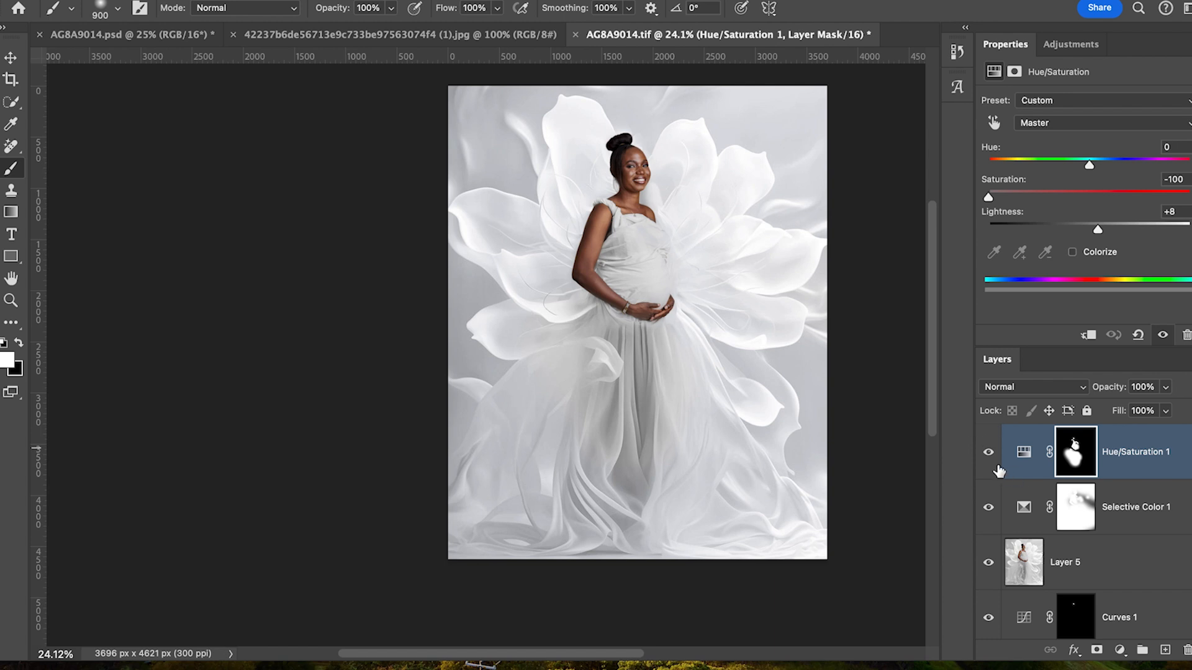
{"action": "scroll", "coordinate": [1117, 515], "scroll_direction": "down", "scroll_amount": 5}
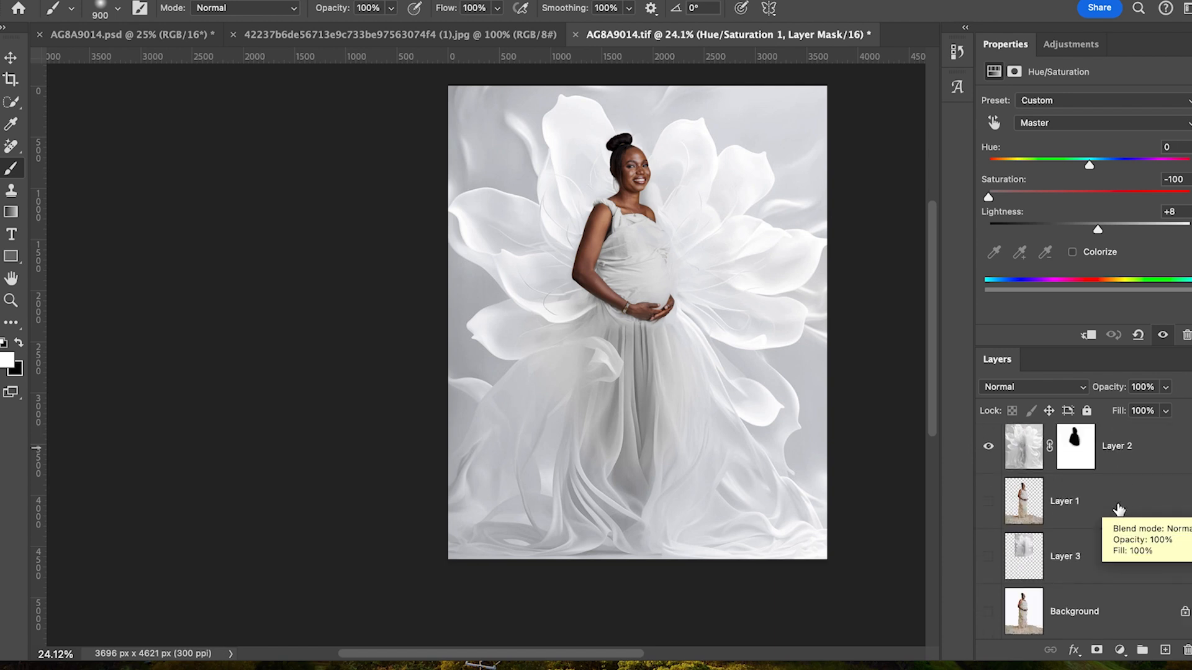
{"action": "left_click", "coordinate": [1092, 570], "text": "shift"}
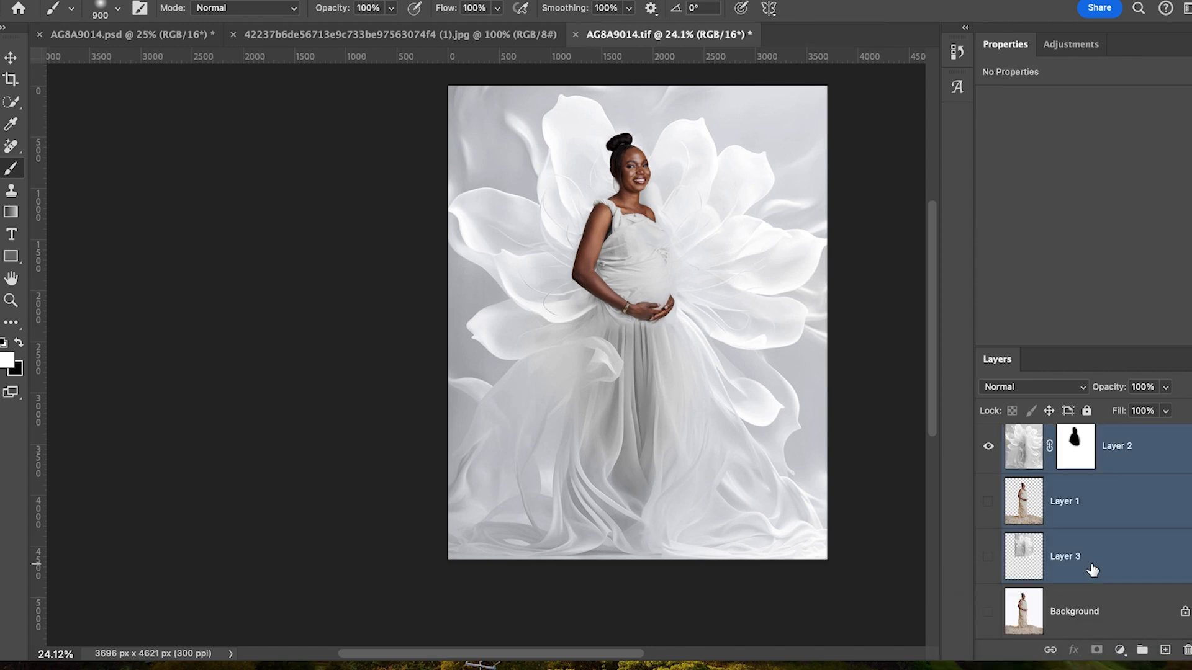
{"action": "key", "text": "ctrl+g"}
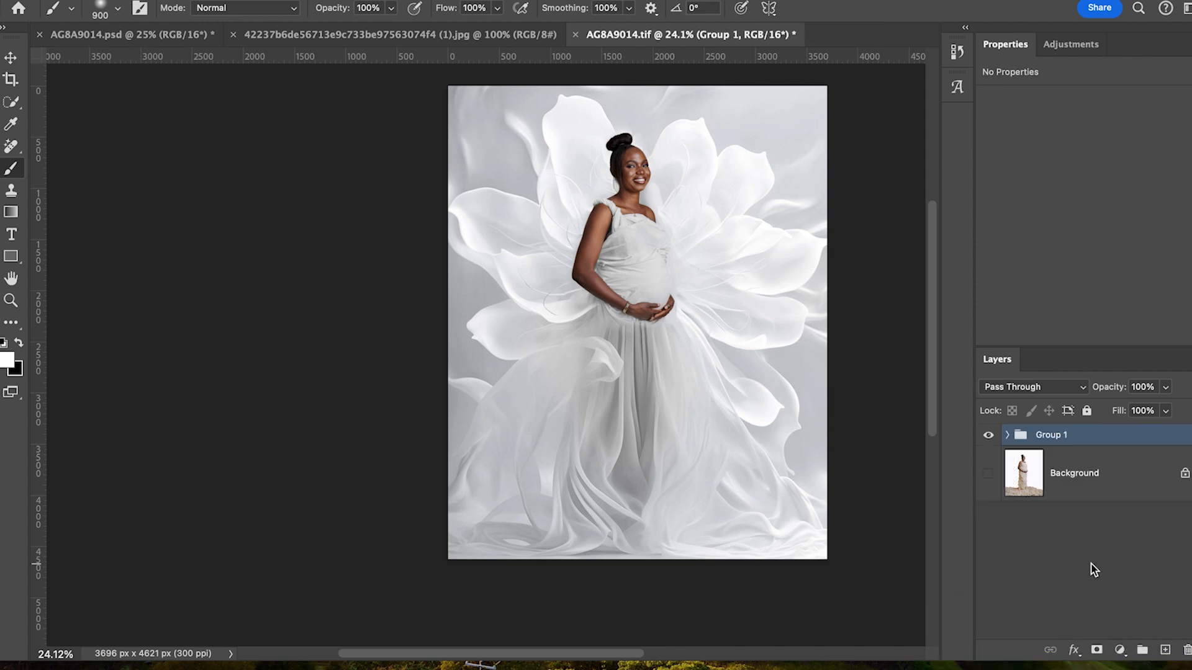
Compare the grouped composite with the original portrait by toggling the visibility of Group 1 and the Background layer.
{"action": "left_click", "coordinate": [989, 436]}
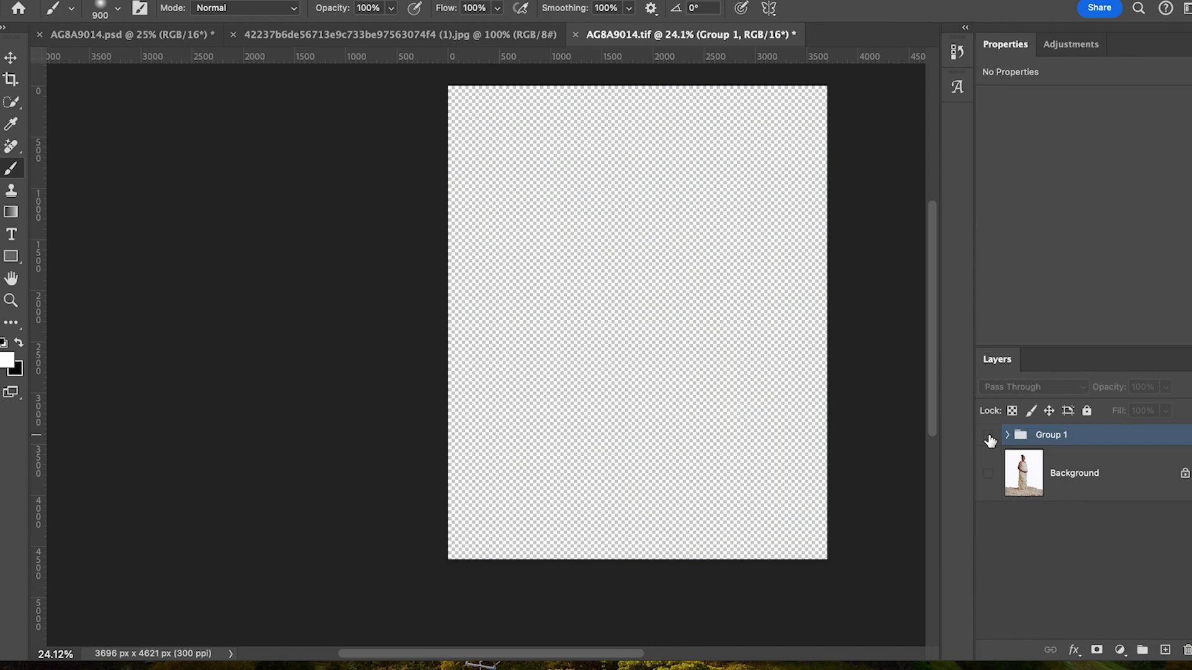
{"action": "left_click", "coordinate": [988, 473]}
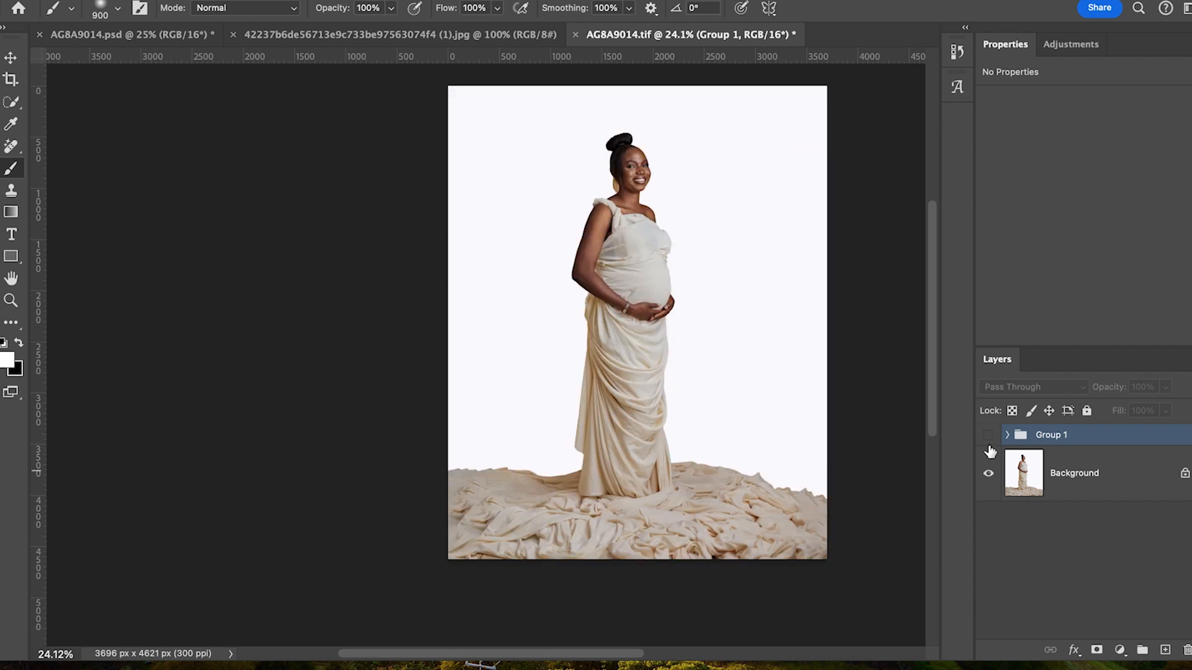
{"action": "left_click", "coordinate": [989, 436]}
{"action": "left_click", "coordinate": [988, 435]}
{"action": "left_click", "coordinate": [989, 436]}
{"action": "left_click", "coordinate": [988, 435]}
{"action": "left_click", "coordinate": [989, 435]}
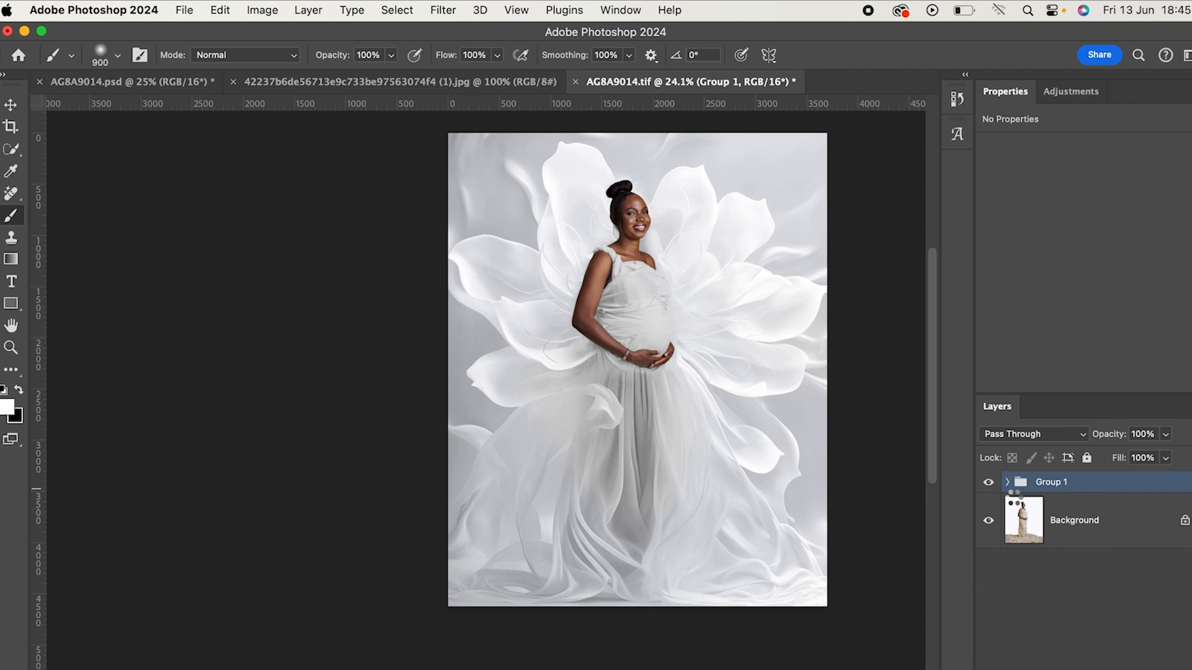
Stamp all visible layers into a new merged layer at the top of the layer stack.
{"action": "key", "text": "super+alt+shift+e"}
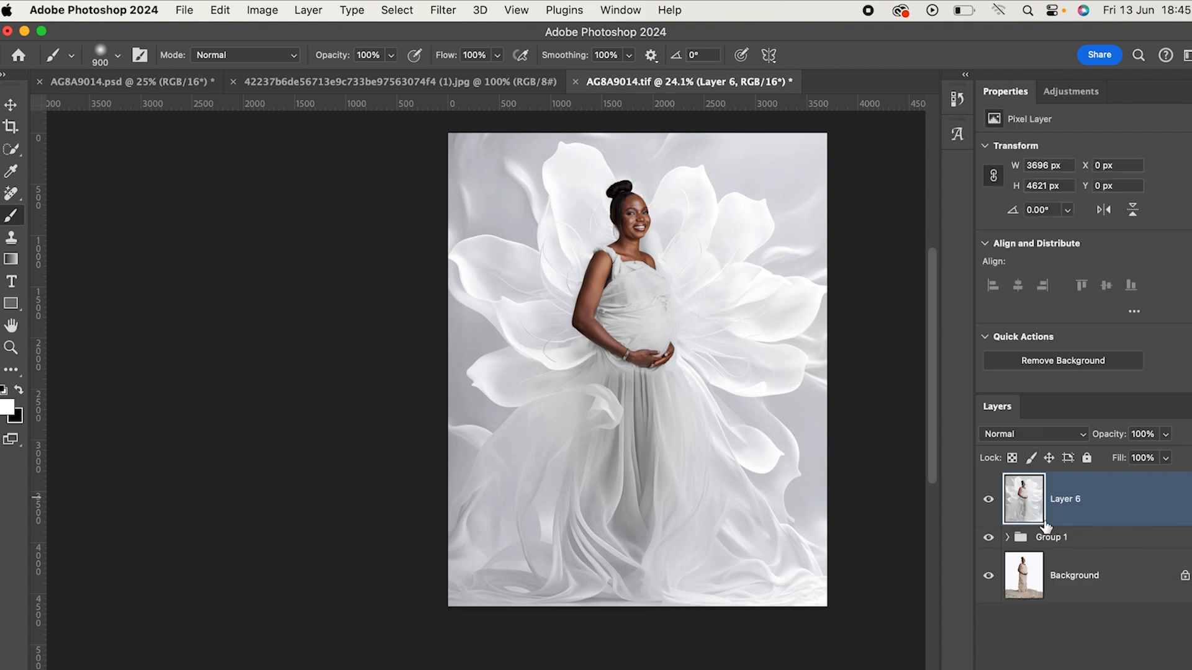
{"action": "scroll", "coordinate": [931, 372], "scroll_direction": "down", "scroll_amount": 5}
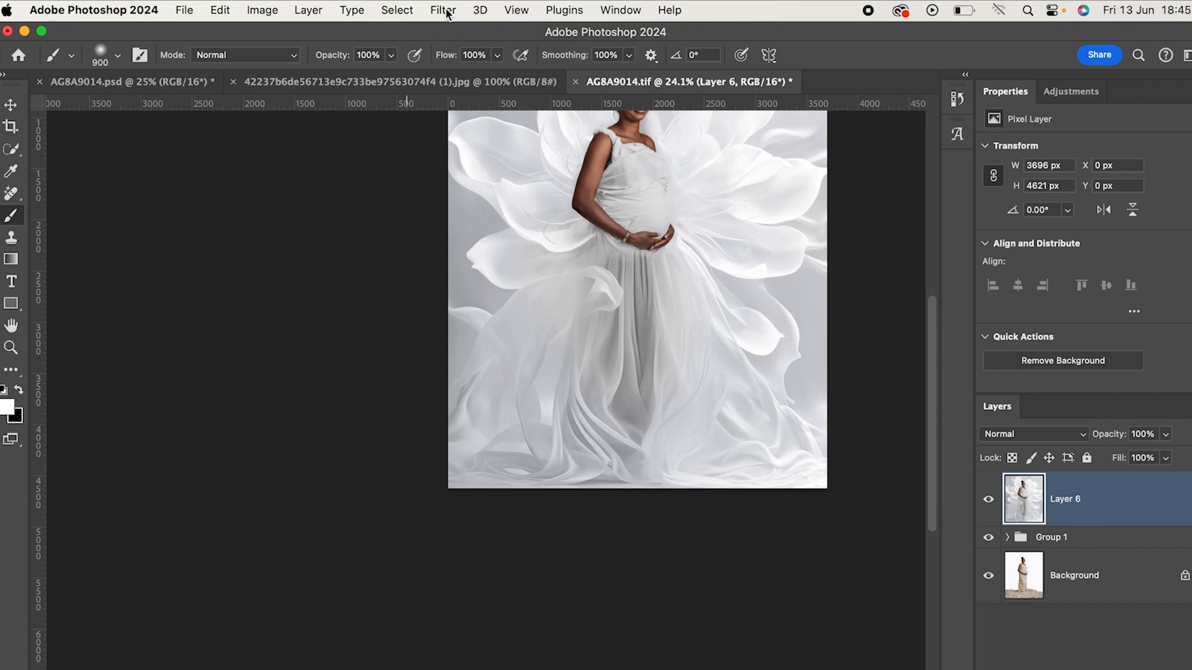
{"action": "scroll", "coordinate": [609, 196], "scroll_direction": "up", "scroll_amount": 5}
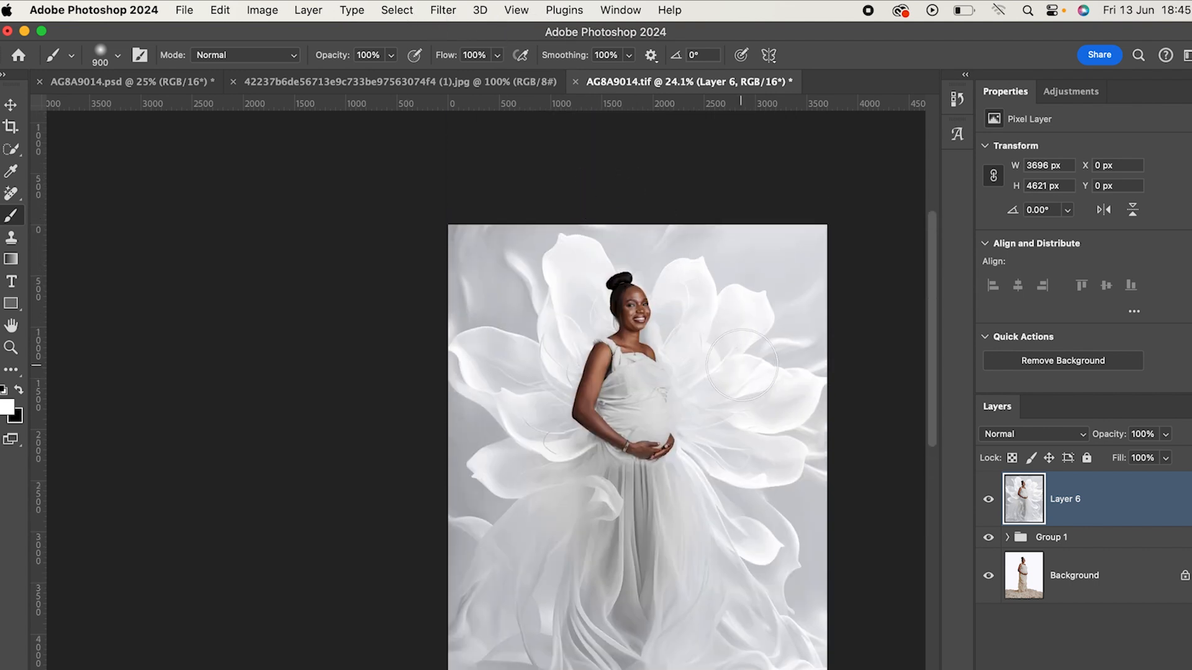
Open the merged layer in the Camera Raw Filter and load the settings file "yellow xmp.xmp" from the Desktop.
{"action": "left_click", "coordinate": [442, 10]}
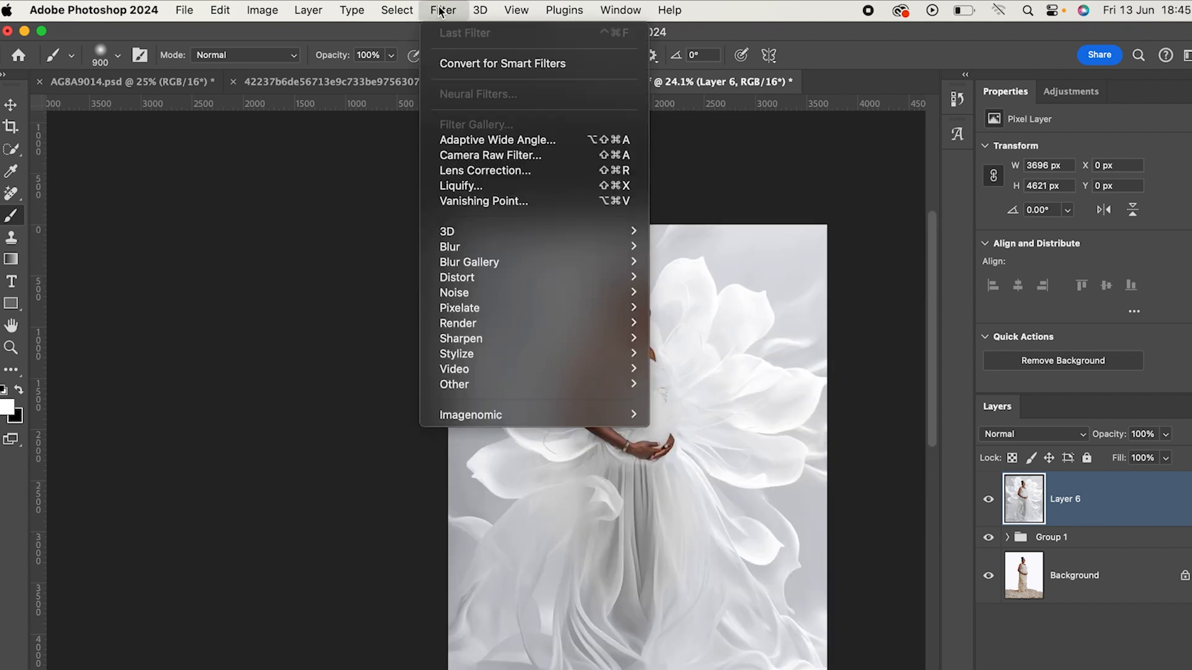
{"action": "left_click", "coordinate": [485, 157]}
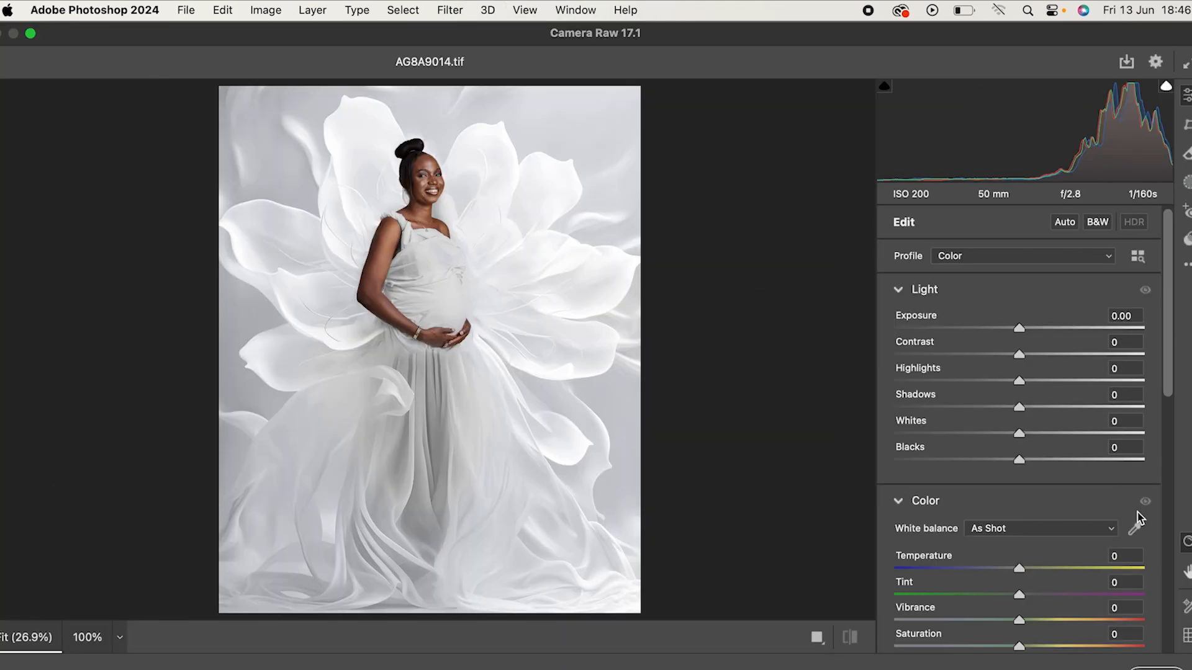
{"action": "left_click", "coordinate": [1186, 263]}
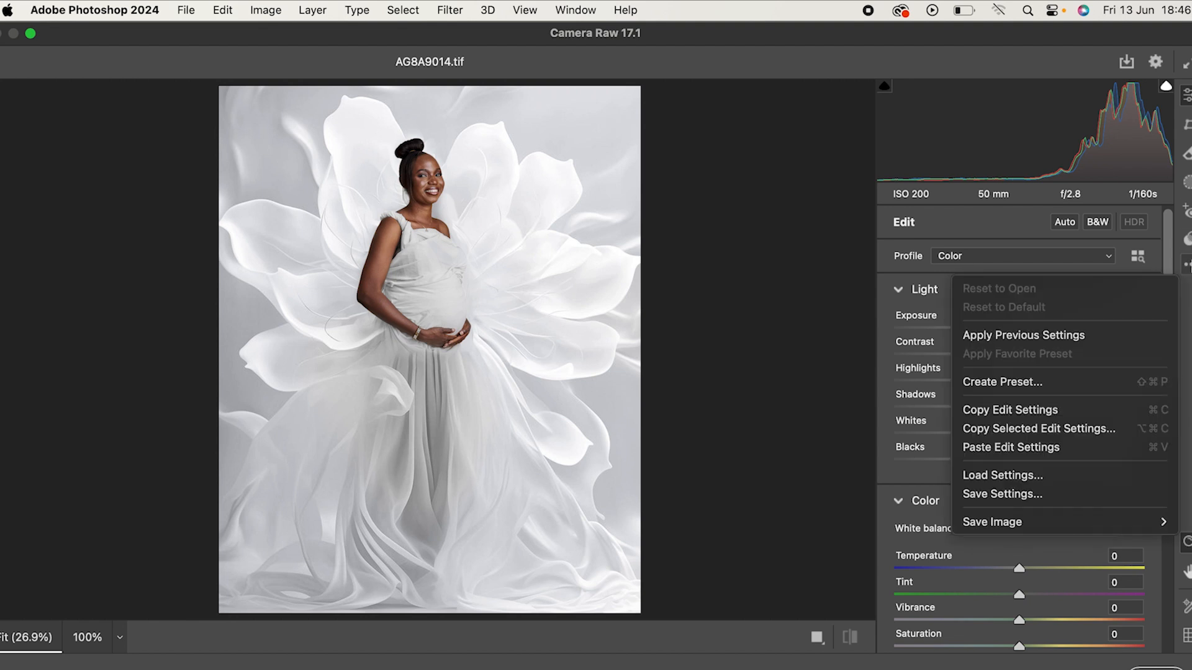
{"action": "left_click", "coordinate": [994, 478]}
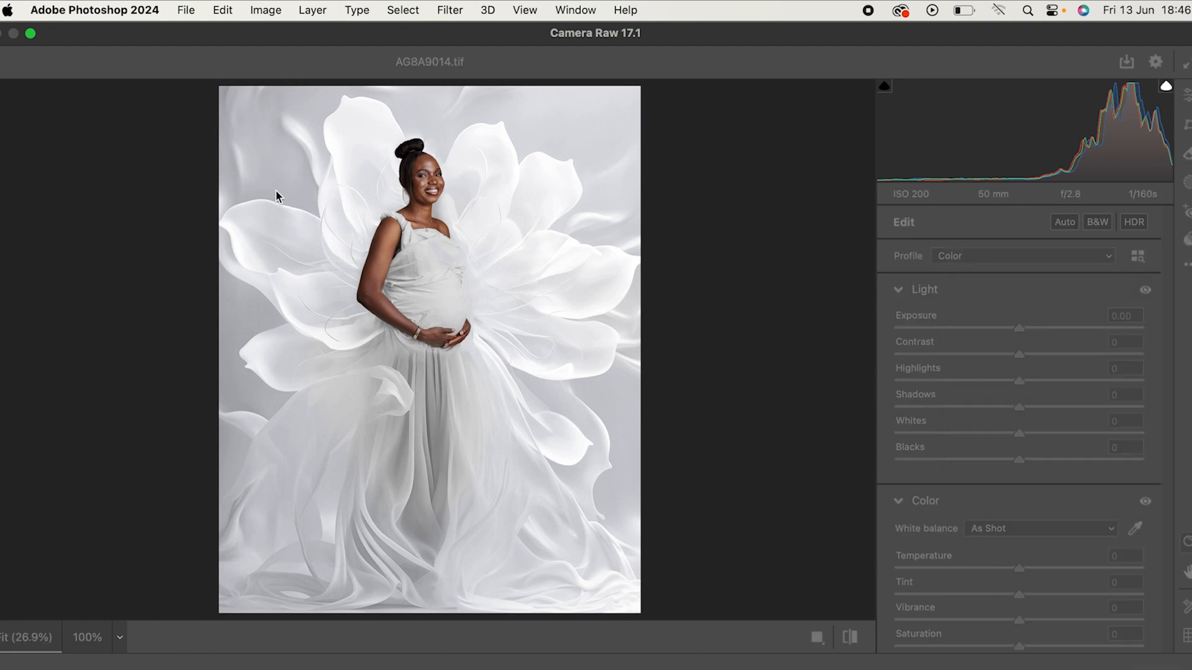
{"action": "scroll", "coordinate": [547, 259], "scroll_direction": "down", "scroll_amount": 10}
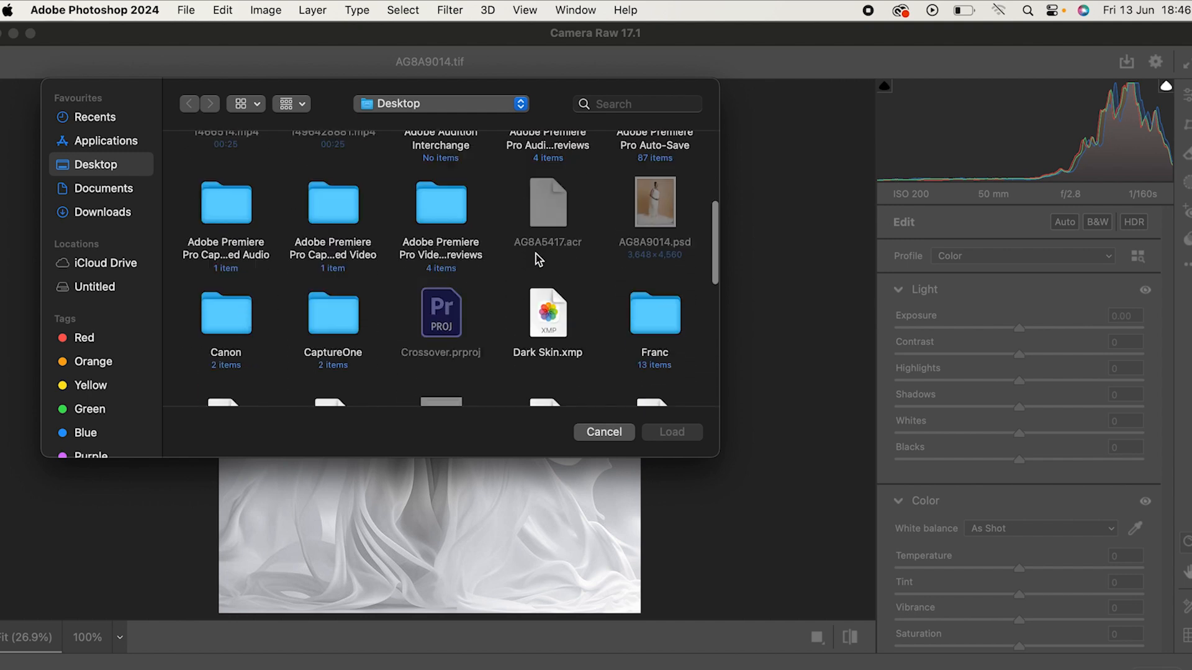
{"action": "scroll", "coordinate": [539, 258], "scroll_direction": "down", "scroll_amount": 10}
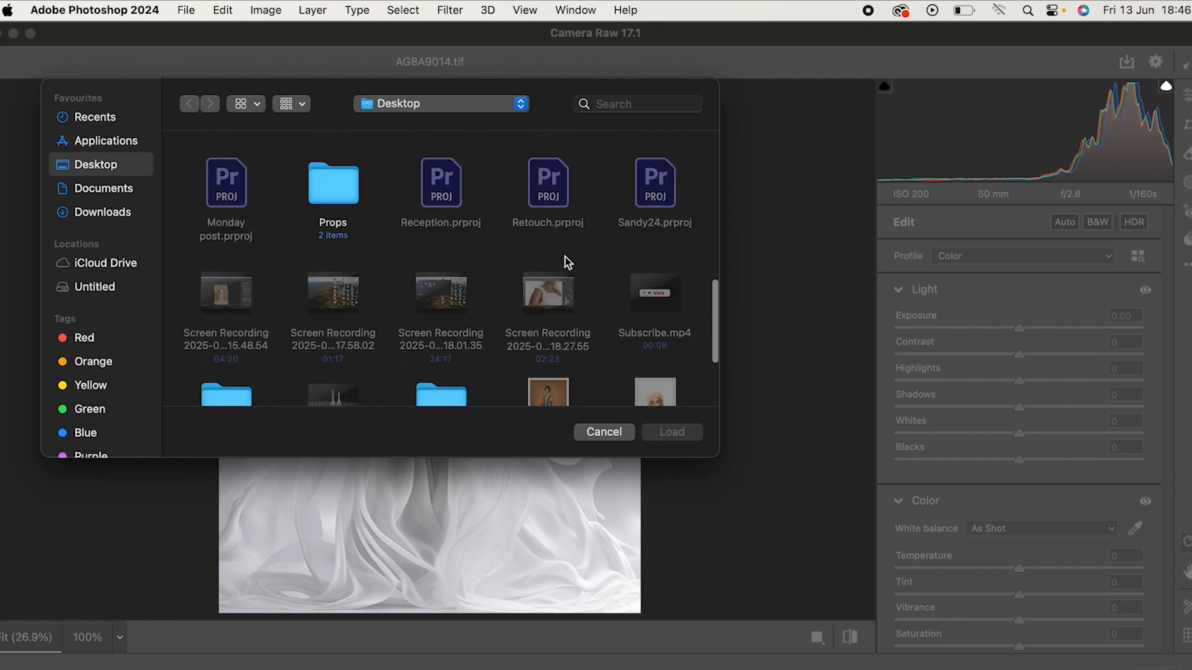
{"action": "left_click", "coordinate": [227, 329]}
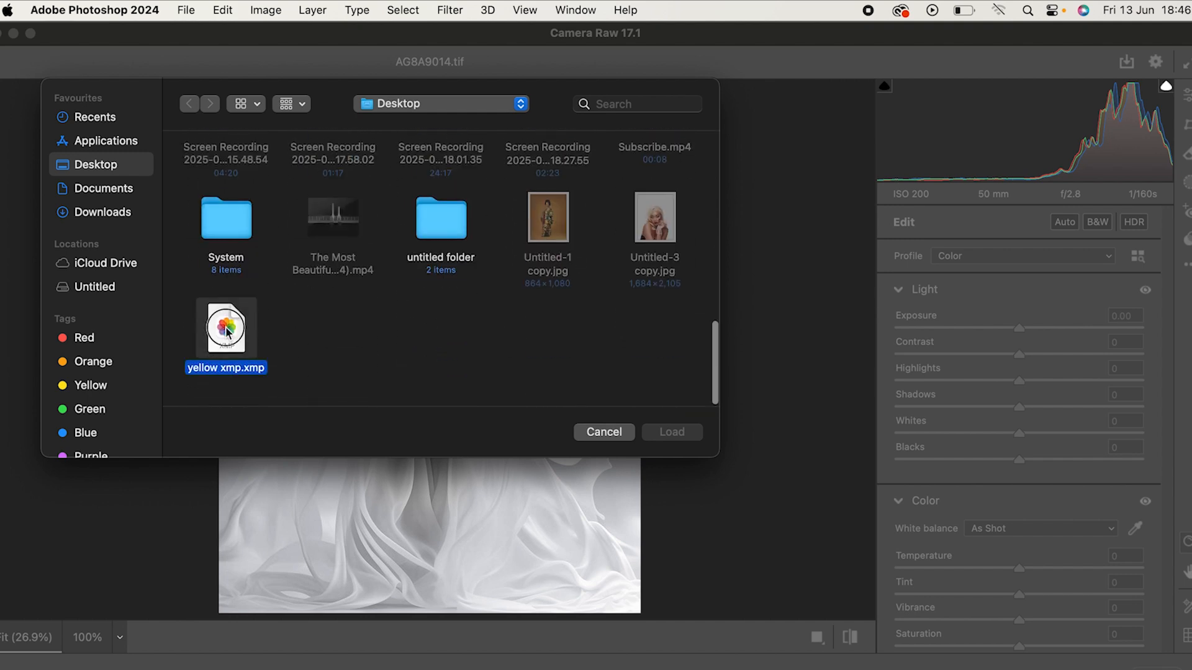
{"action": "scroll", "coordinate": [614, 333], "scroll_direction": "up", "scroll_amount": 6}
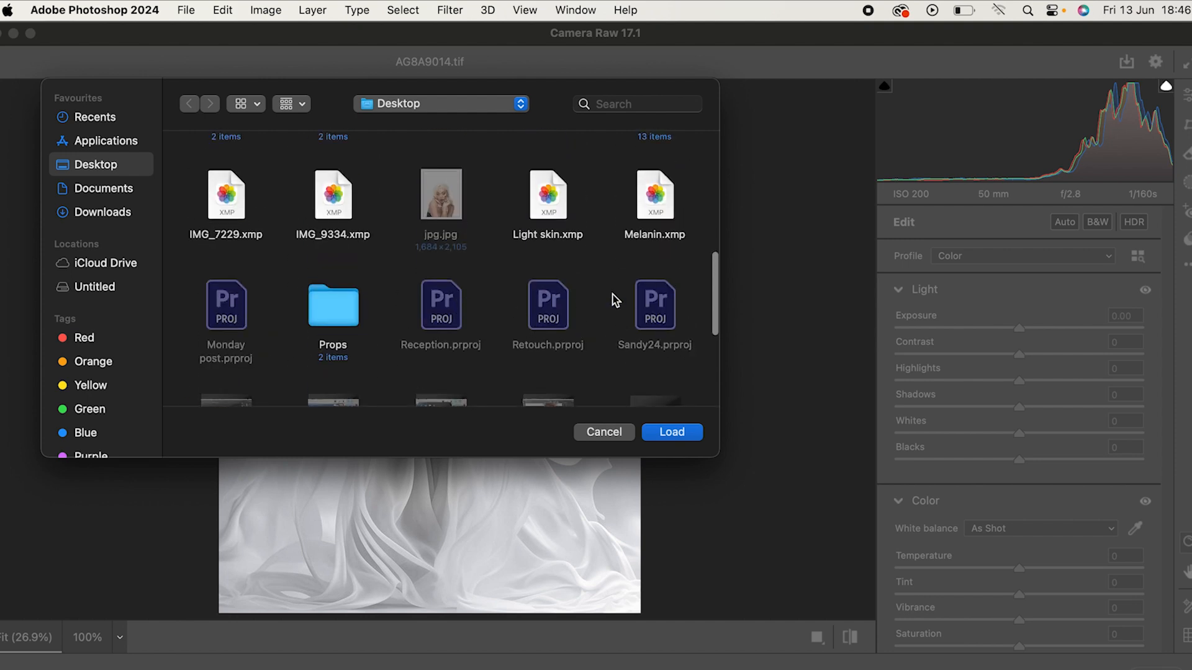
{"action": "scroll", "coordinate": [613, 298], "scroll_direction": "up", "scroll_amount": 2}
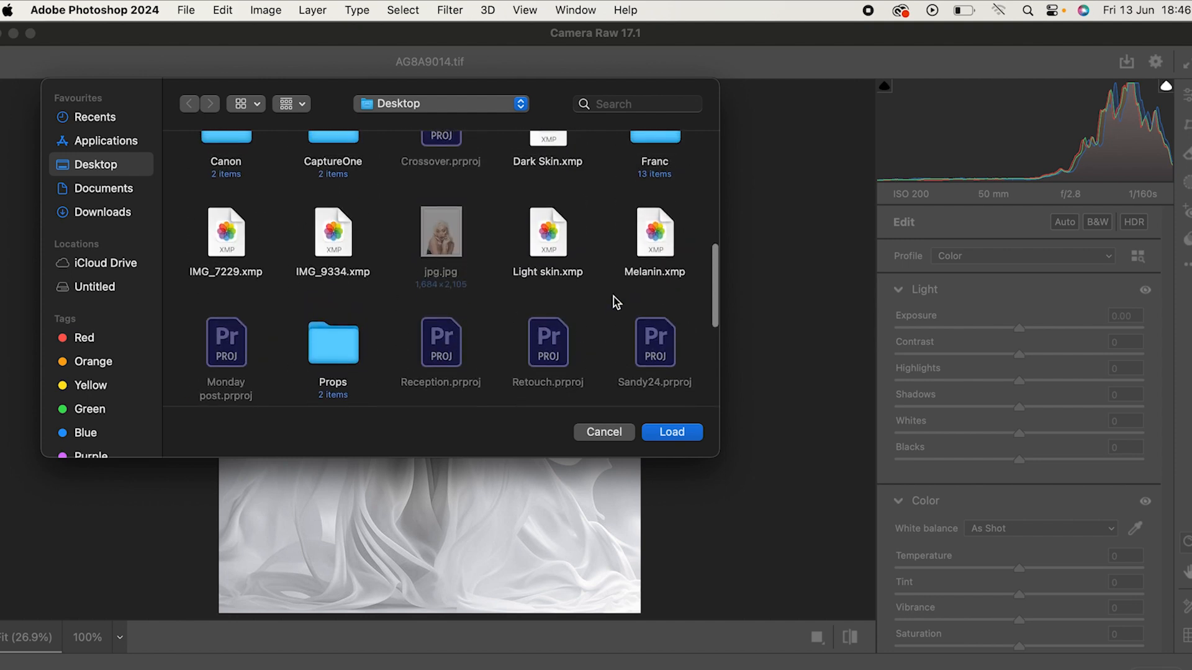
{"action": "scroll", "coordinate": [584, 335], "scroll_direction": "up", "scroll_amount": 1}
{"action": "scroll", "coordinate": [586, 329], "scroll_direction": "down", "scroll_amount": 10}
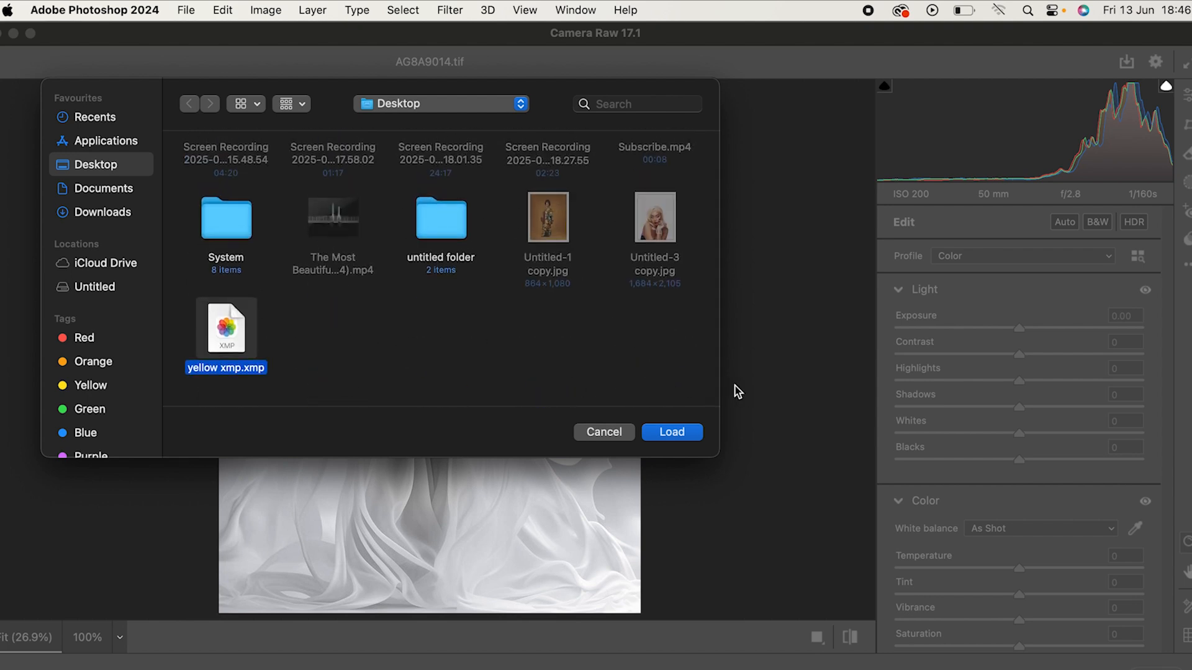
{"action": "left_click", "coordinate": [670, 434]}
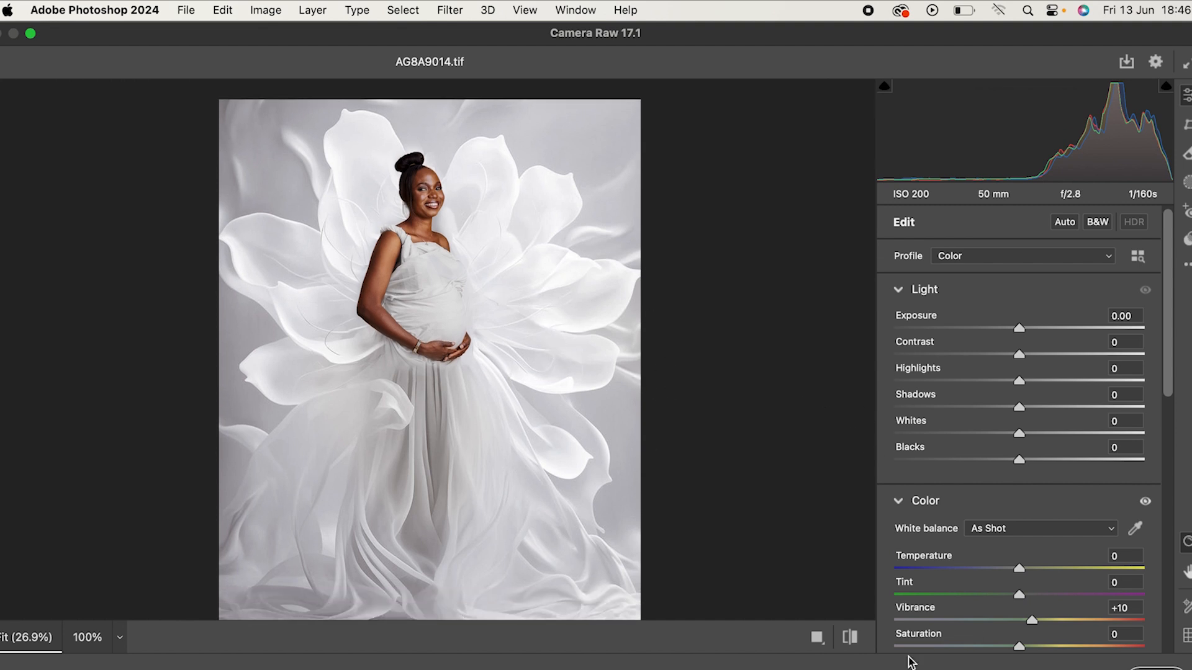
Compare the Camera Raw grading before and after, and apply it to the merged layer.
{"action": "left_click", "coordinate": [851, 640]}
{"action": "left_click", "coordinate": [850, 639]}
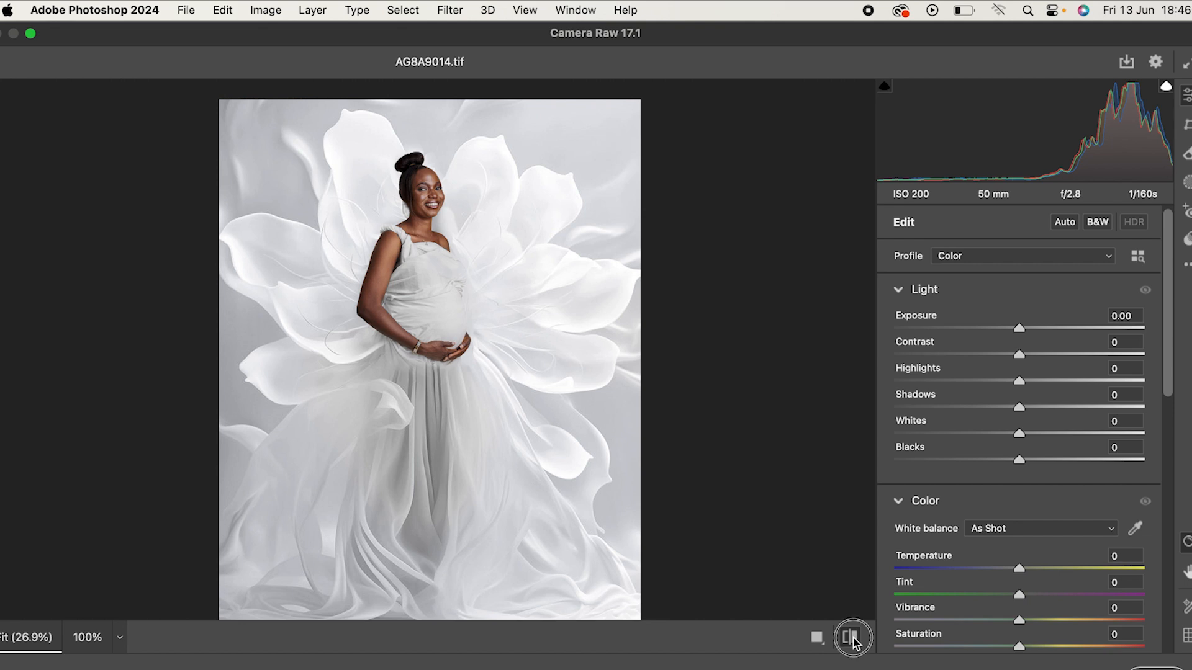
{"action": "left_click", "coordinate": [850, 638]}
{"action": "left_click", "coordinate": [851, 638]}
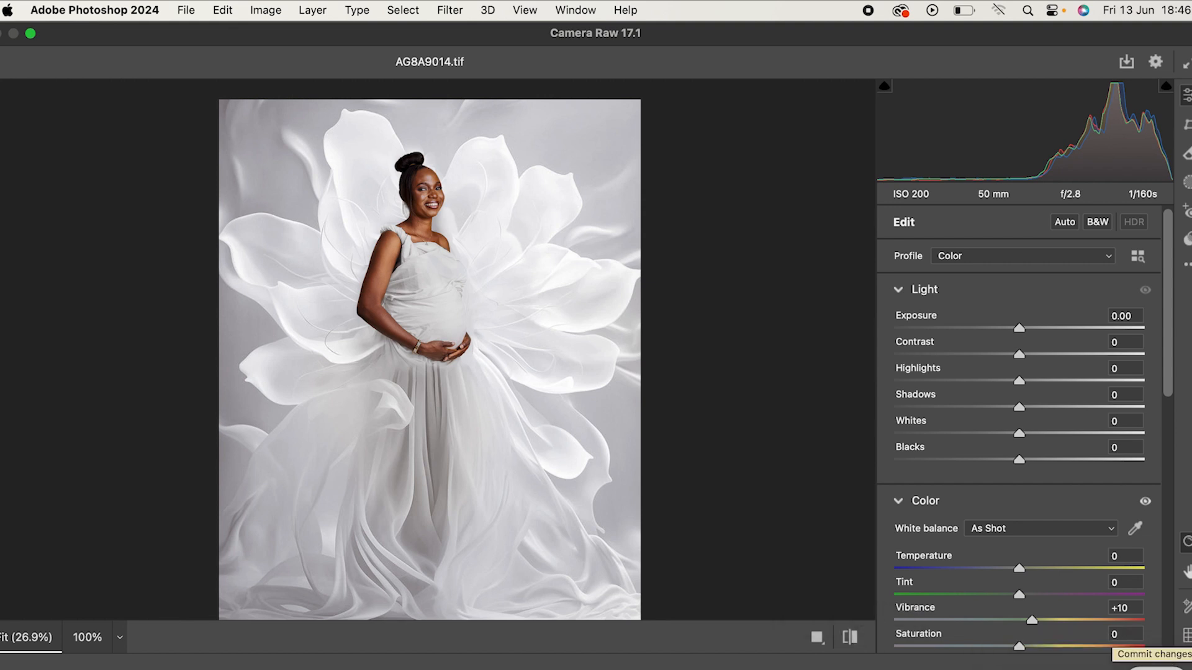
{"action": "left_click", "coordinate": [1155, 665]}
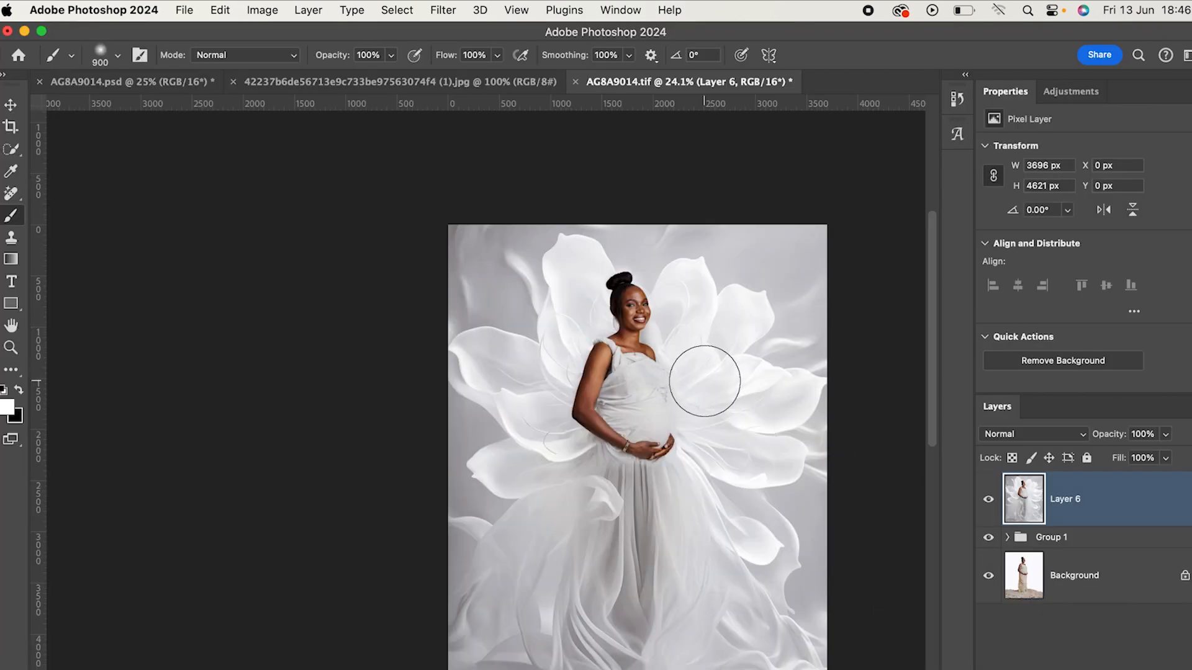
Inspect the graded skin and dress up close and set the opacity of Layer 6 to 50%.
{"action": "scroll", "coordinate": [701, 376], "scroll_direction": "up", "scroll_amount": 5}
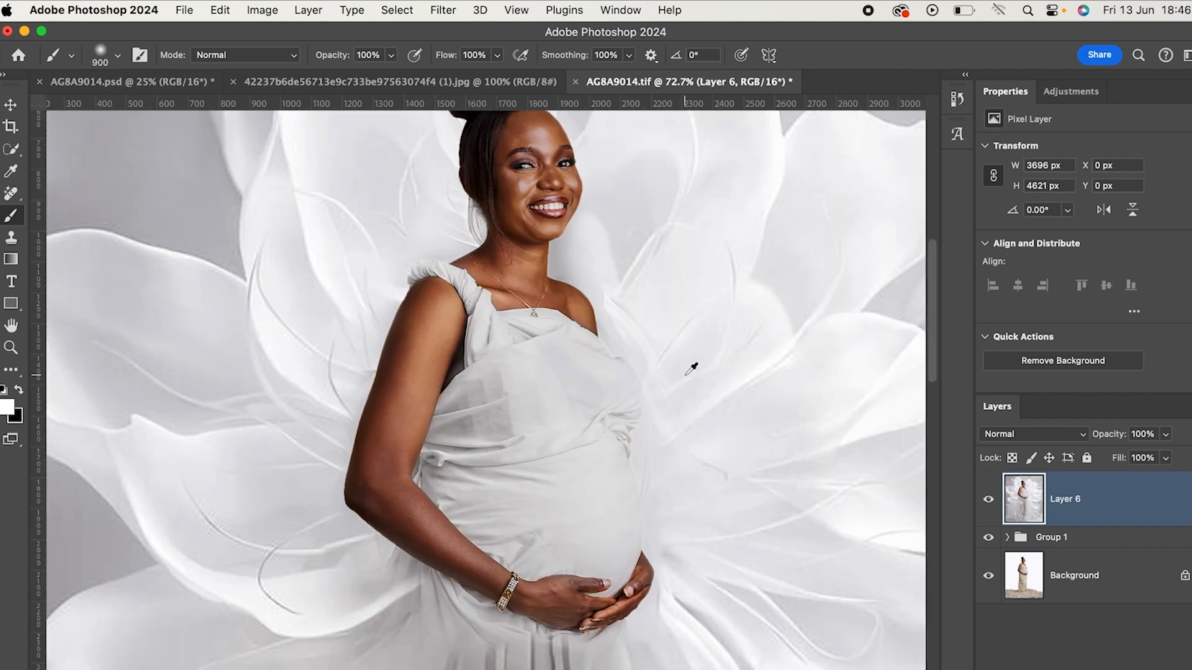
{"action": "scroll", "coordinate": [686, 360], "scroll_direction": "down", "scroll_amount": 3}
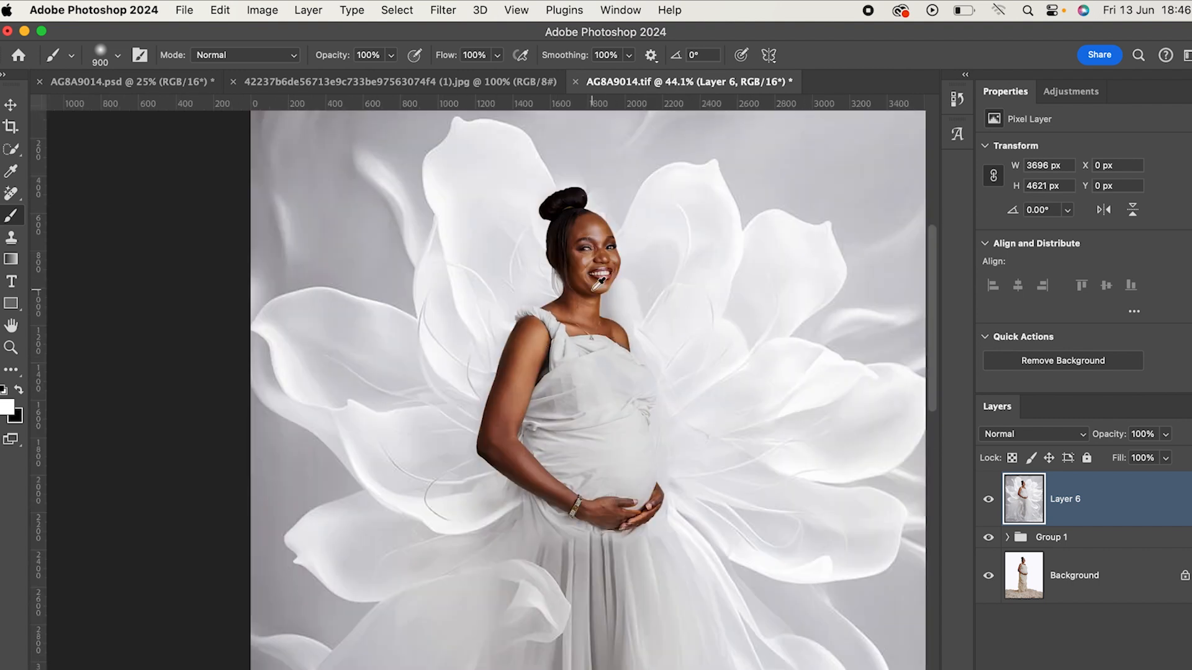
{"action": "scroll", "coordinate": [600, 283], "scroll_direction": "up", "scroll_amount": 4}
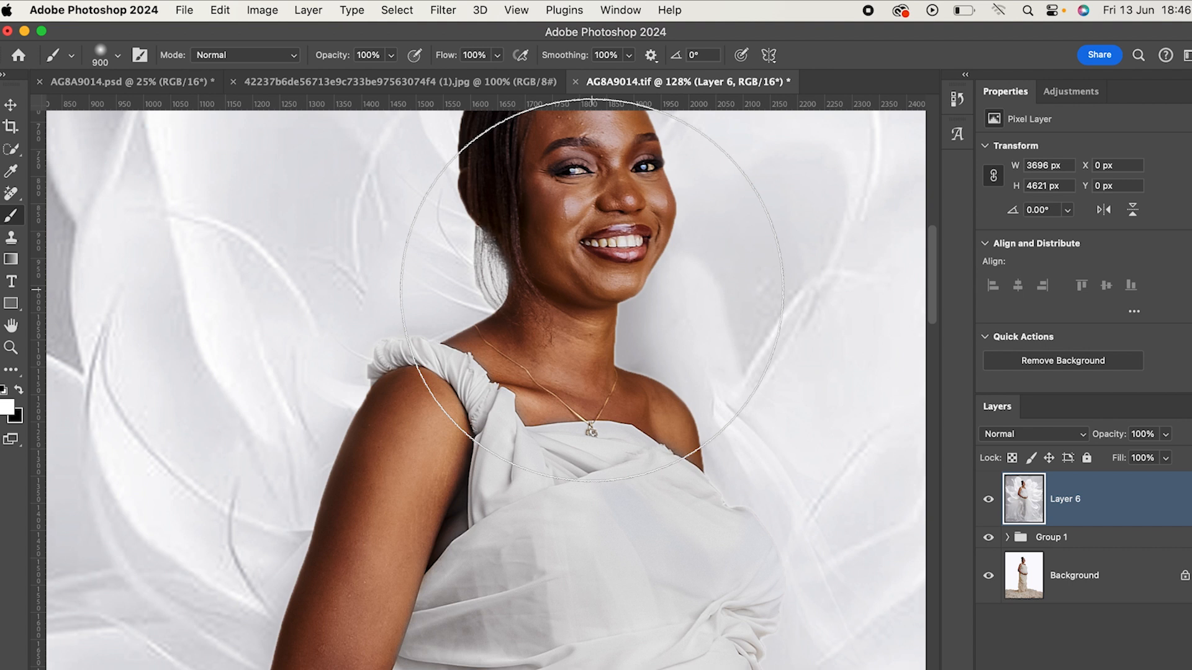
{"action": "scroll", "coordinate": [626, 373], "scroll_direction": "down", "scroll_amount": 4}
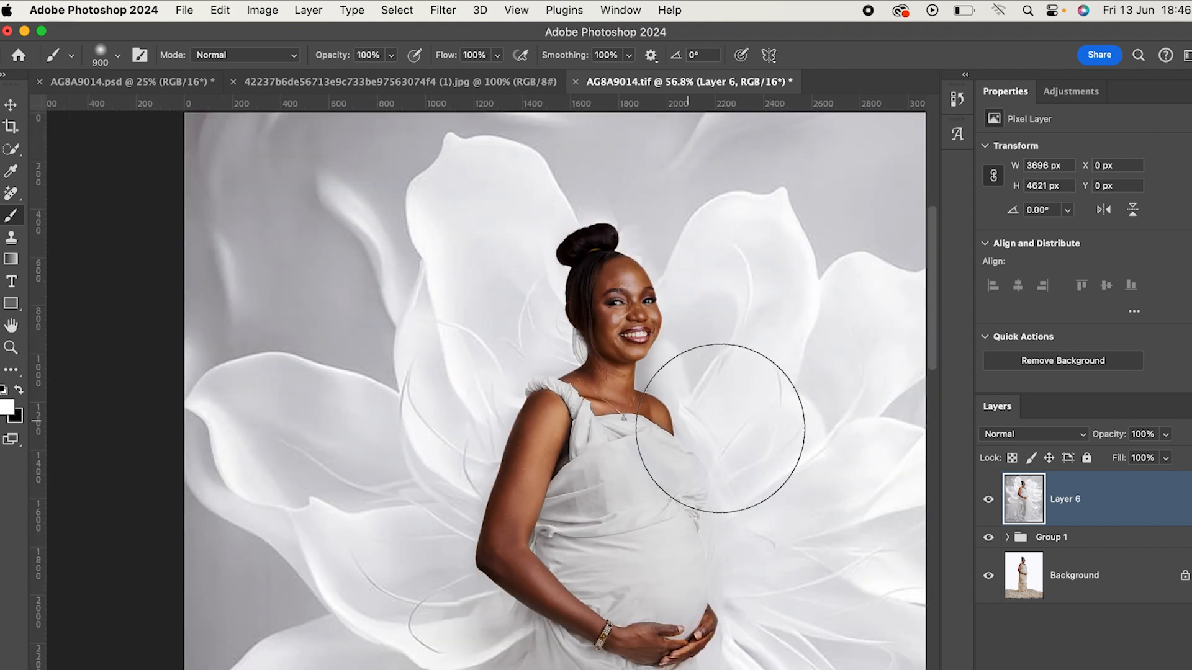
{"action": "left_click", "coordinate": [1166, 434]}
{"action": "left_click_drag", "start_coordinate": [1170, 454], "coordinate": [1127, 456]}
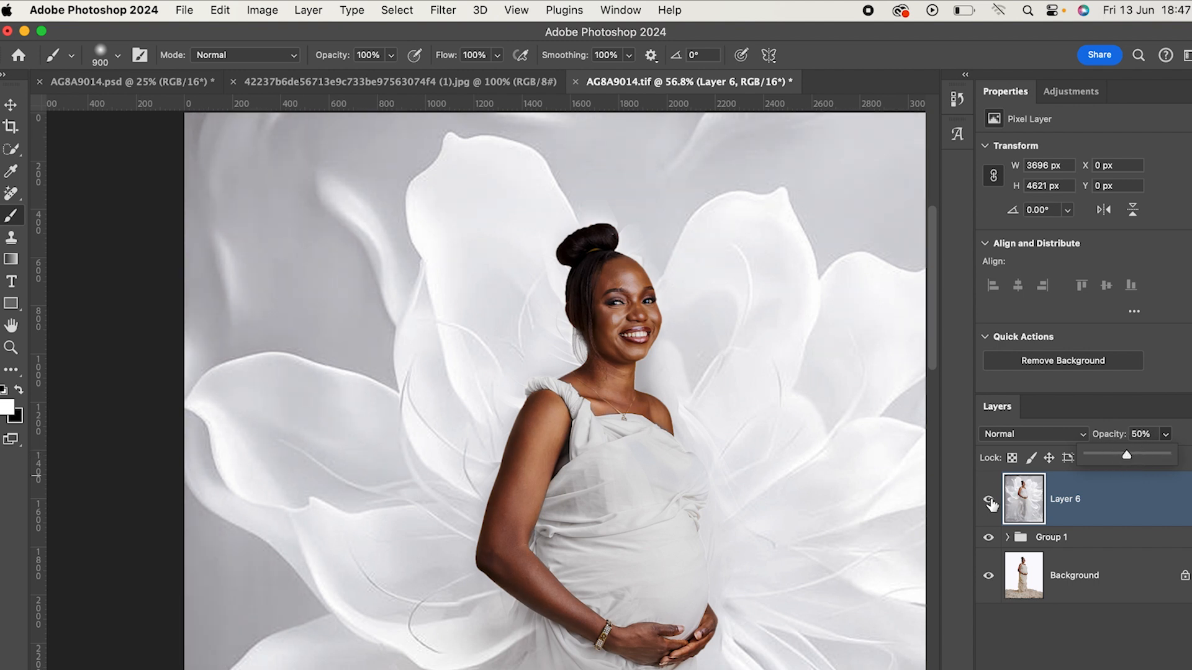
Compare the image with Layer 6 off and on, both close up and at full view.
{"action": "left_click", "coordinate": [989, 502]}
{"action": "left_click", "coordinate": [989, 501]}
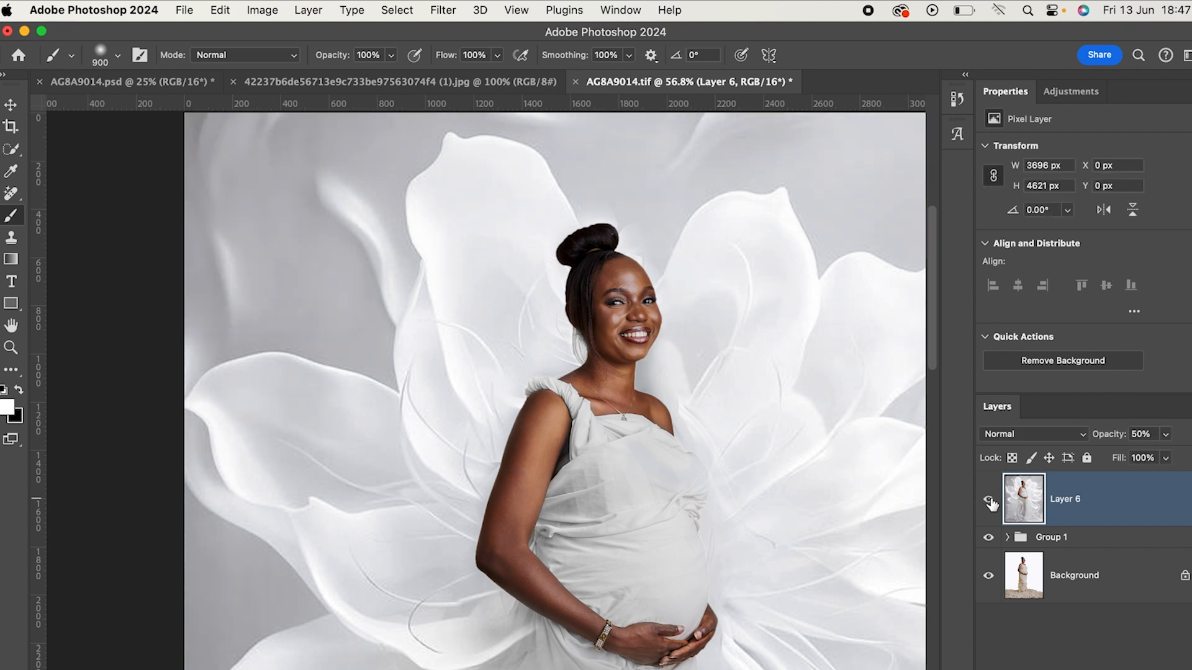
{"action": "left_click", "coordinate": [989, 501]}
{"action": "left_click", "coordinate": [989, 501]}
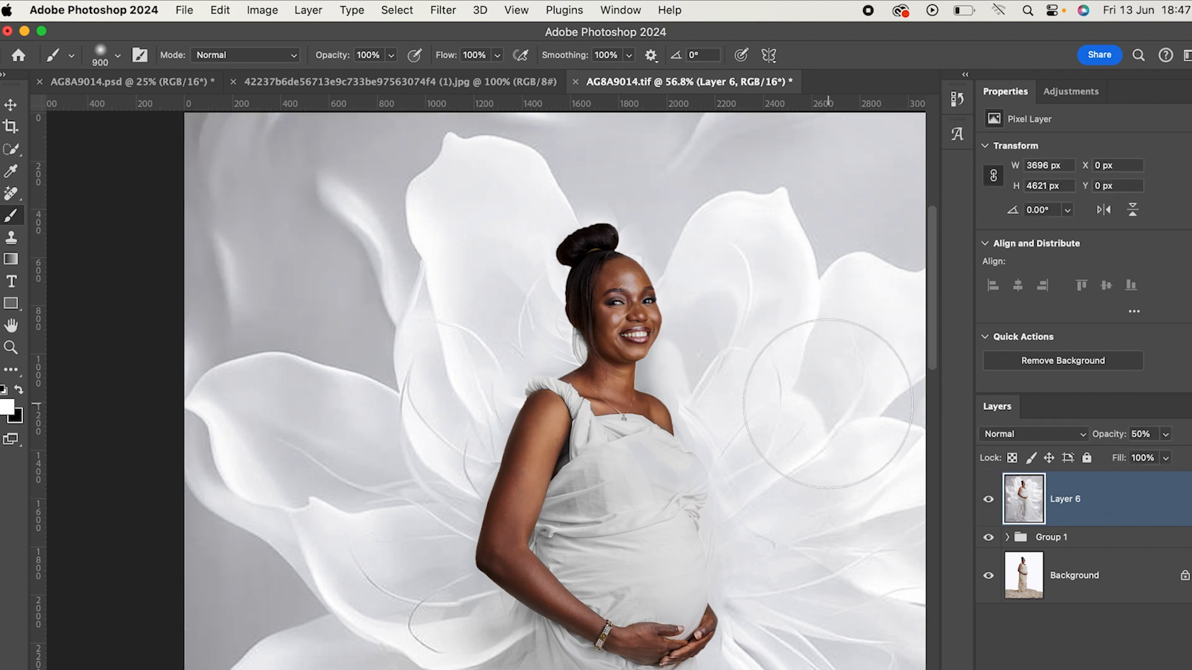
{"action": "scroll", "coordinate": [750, 394], "scroll_direction": "down", "scroll_amount": 3}
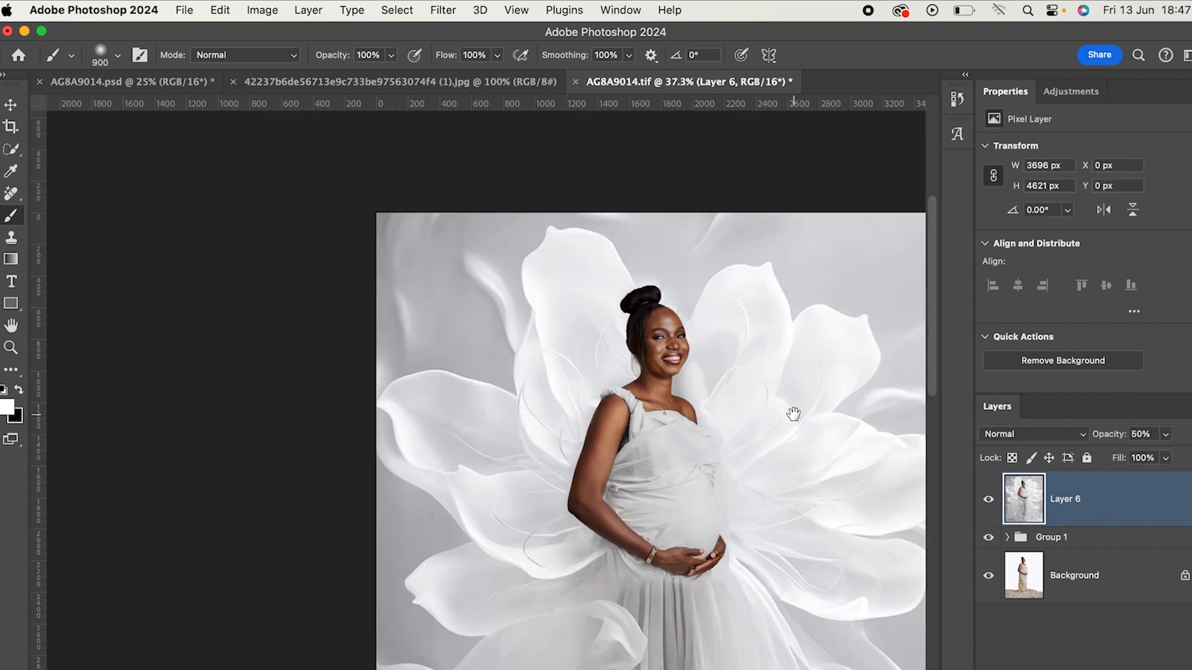
{"action": "scroll", "coordinate": [596, 341], "scroll_direction": "down", "scroll_amount": 4}
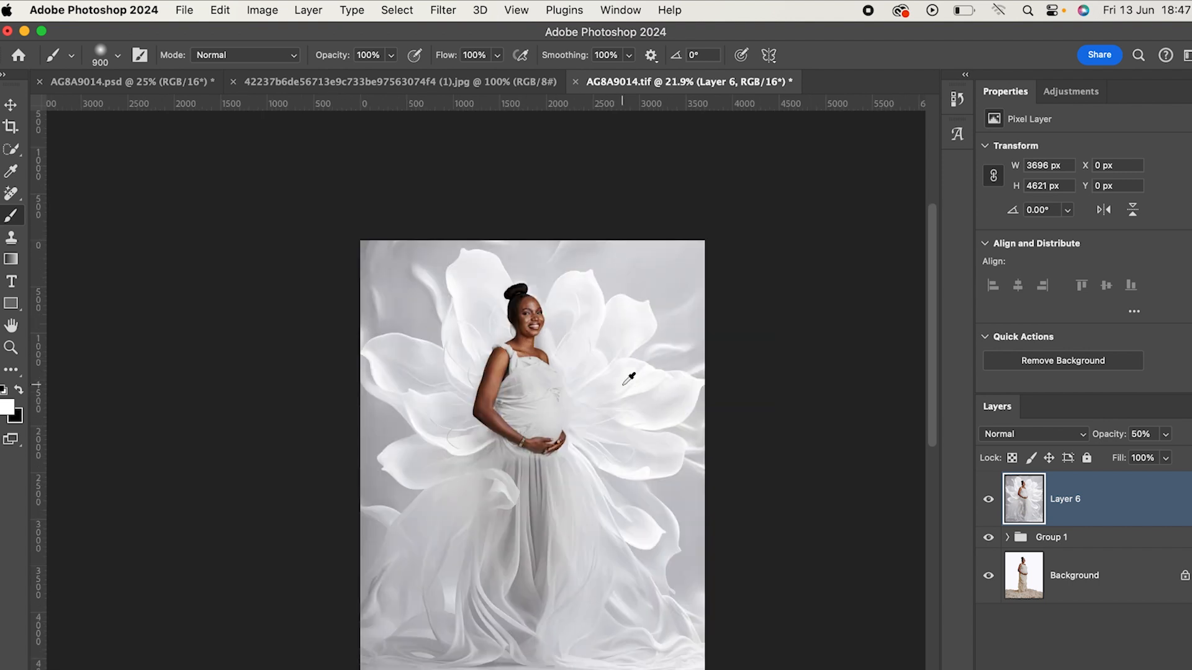
{"action": "left_click", "coordinate": [990, 503]}
{"action": "left_click", "coordinate": [990, 503]}
Switch the panel layout to the Photography workspace.
{"action": "left_click_drag", "start_coordinate": [813, 30], "coordinate": [804, 31]}
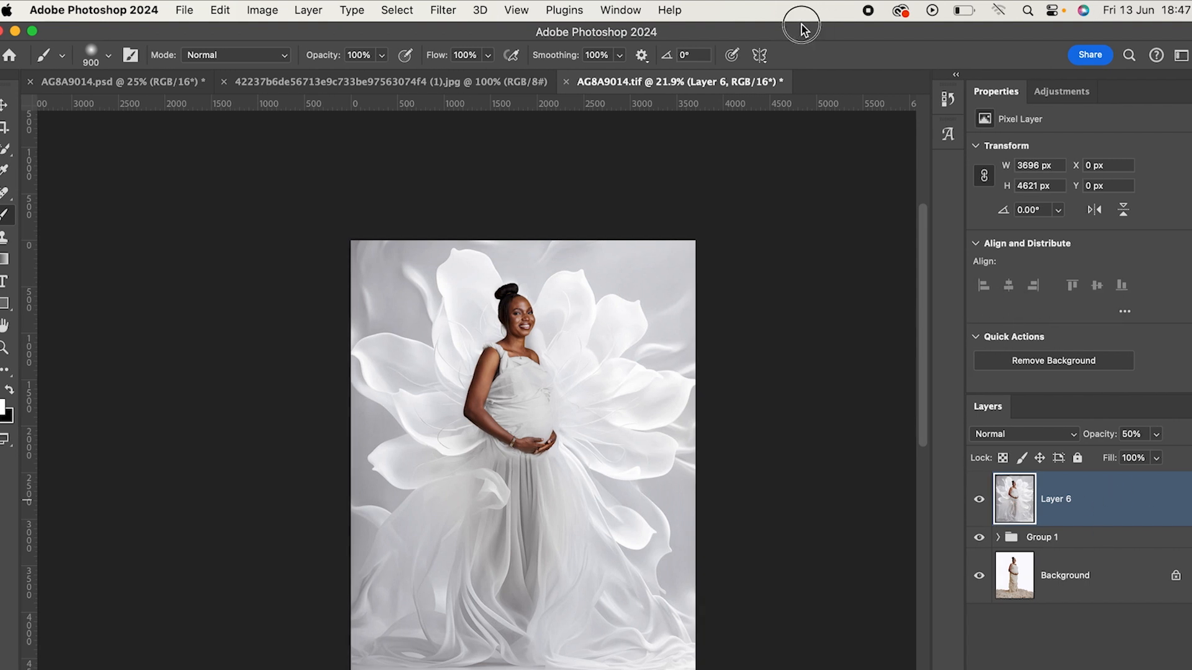
{"action": "left_click", "coordinate": [1182, 56]}
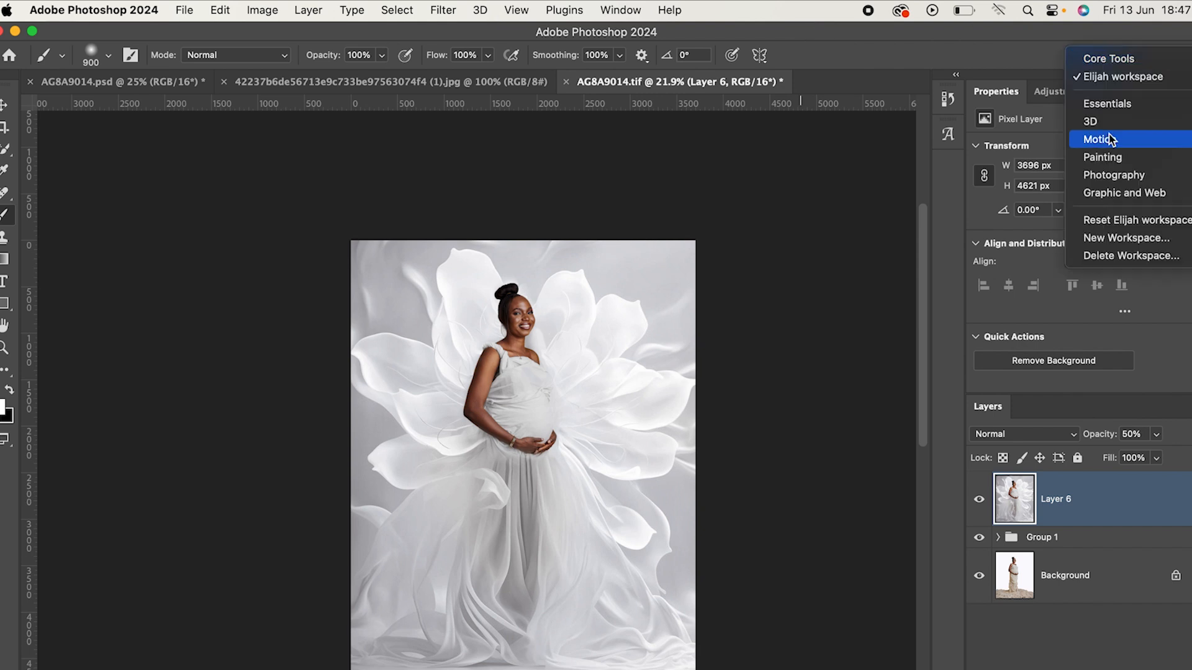
{"action": "left_click", "coordinate": [969, 194]}
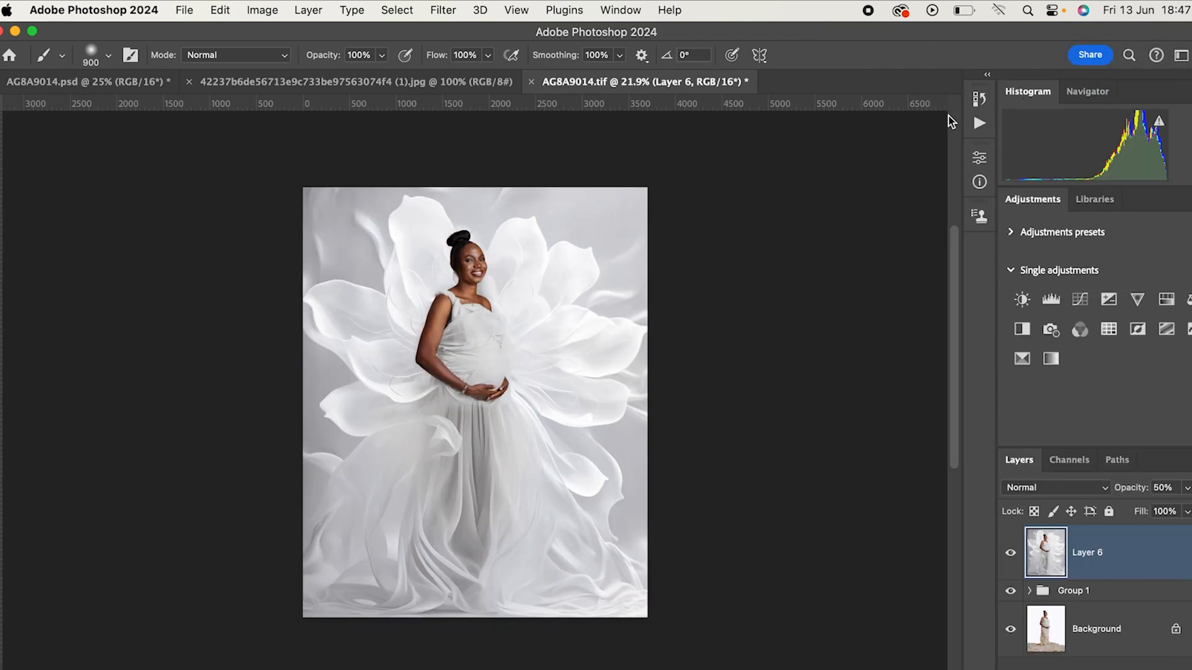
Run the Frequency Separation 16Bit action from the FX-Ray Retouch set with a Gaussian Blur radius of 4 pixels.
{"action": "left_click", "coordinate": [980, 123]}
{"action": "left_click", "coordinate": [856, 184]}
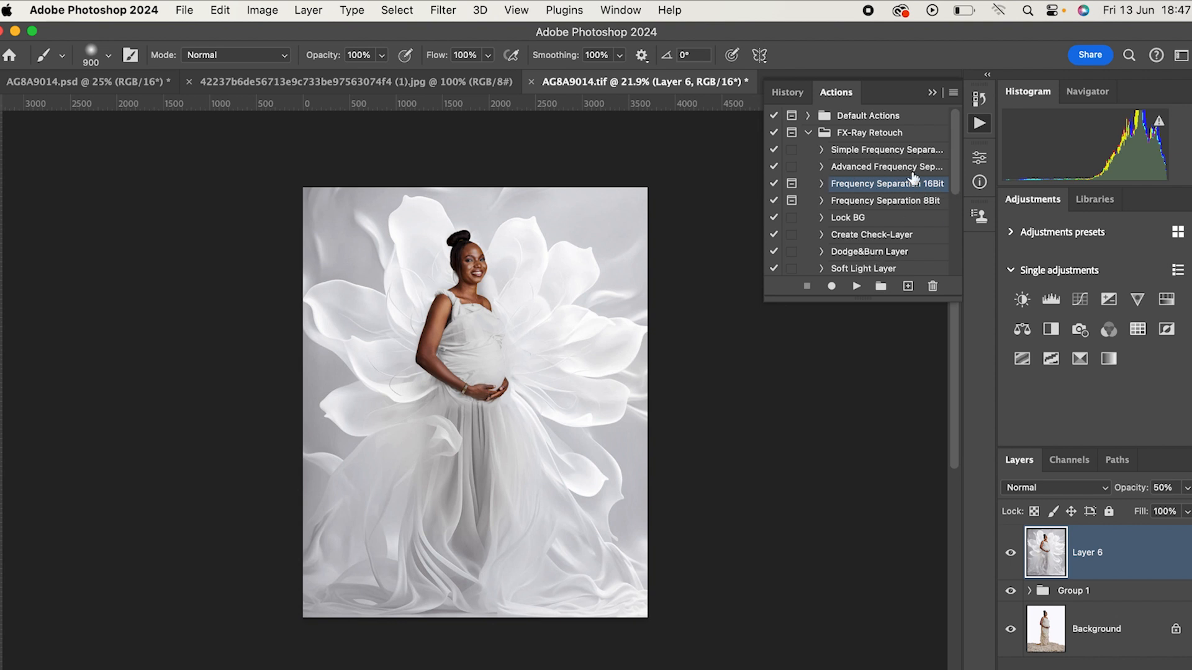
{"action": "left_click", "coordinate": [858, 286]}
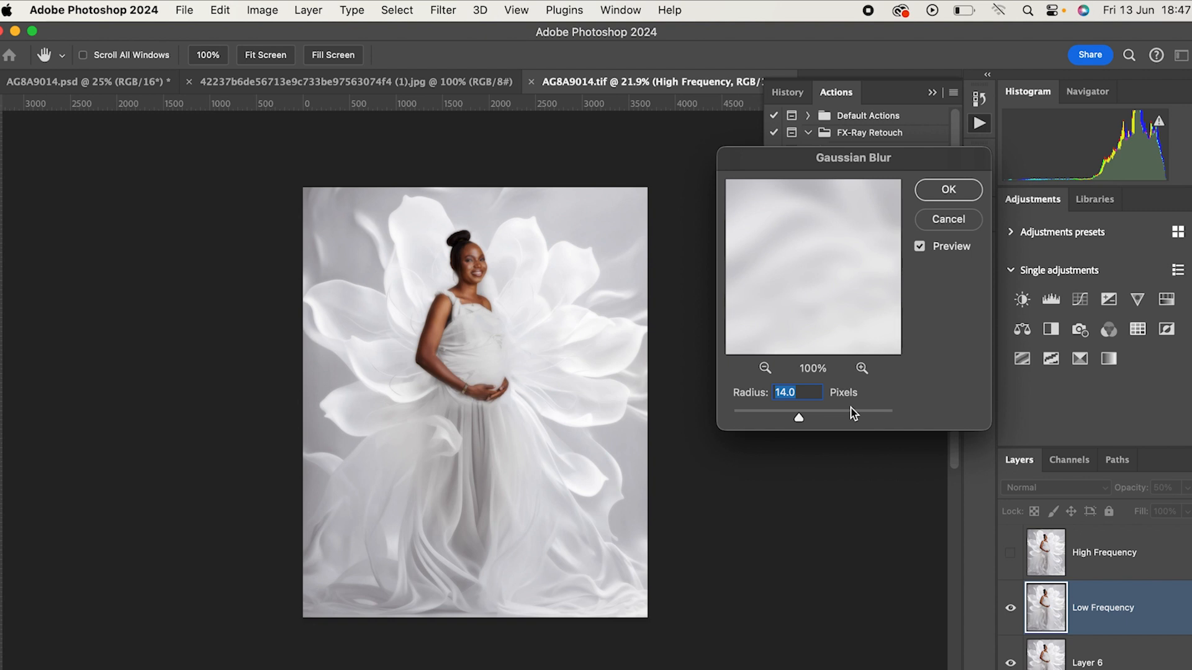
{"action": "type", "text": "4"}
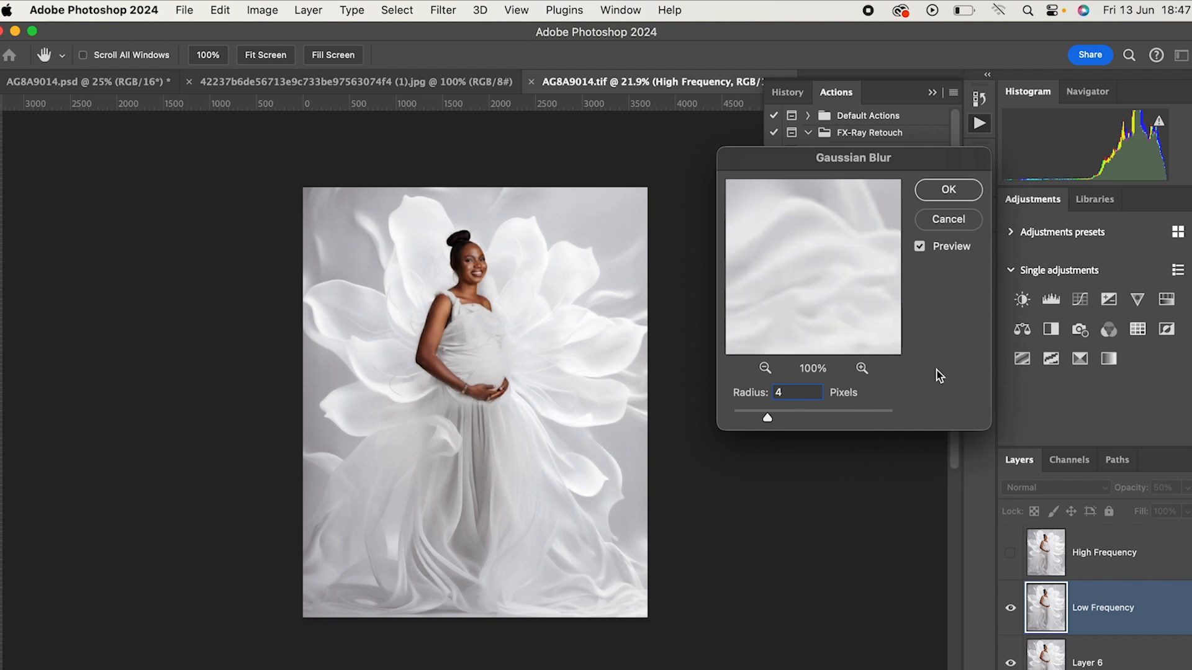
{"action": "left_click", "coordinate": [959, 192]}
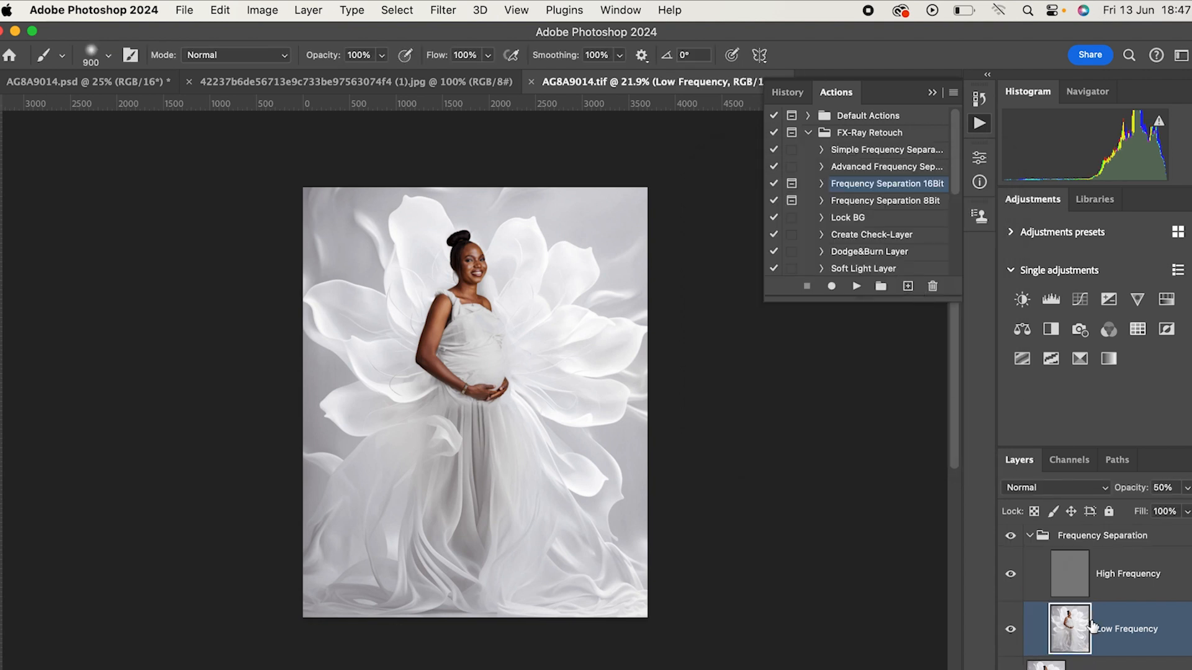
Ready the Mixer Brush at 45 px on the Low Frequency layer and switch to the workspace showing the toolbar and Properties.
{"action": "left_click", "coordinate": [1030, 537]}
{"action": "left_click", "coordinate": [1030, 537]}
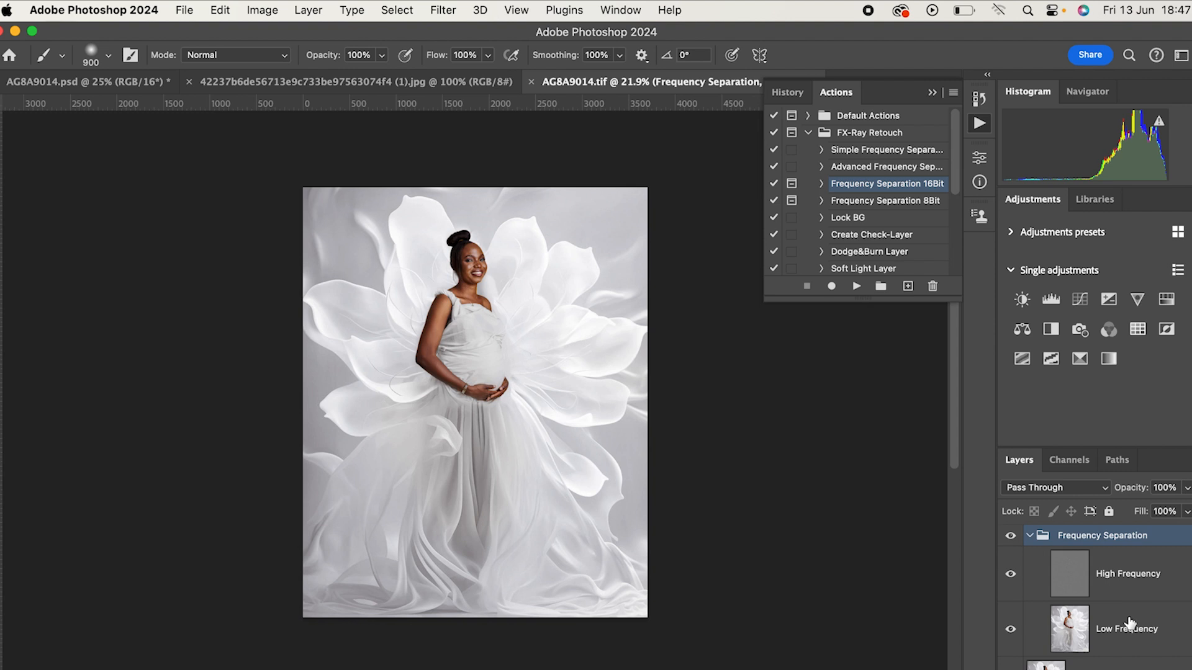
{"action": "left_click", "coordinate": [1129, 623]}
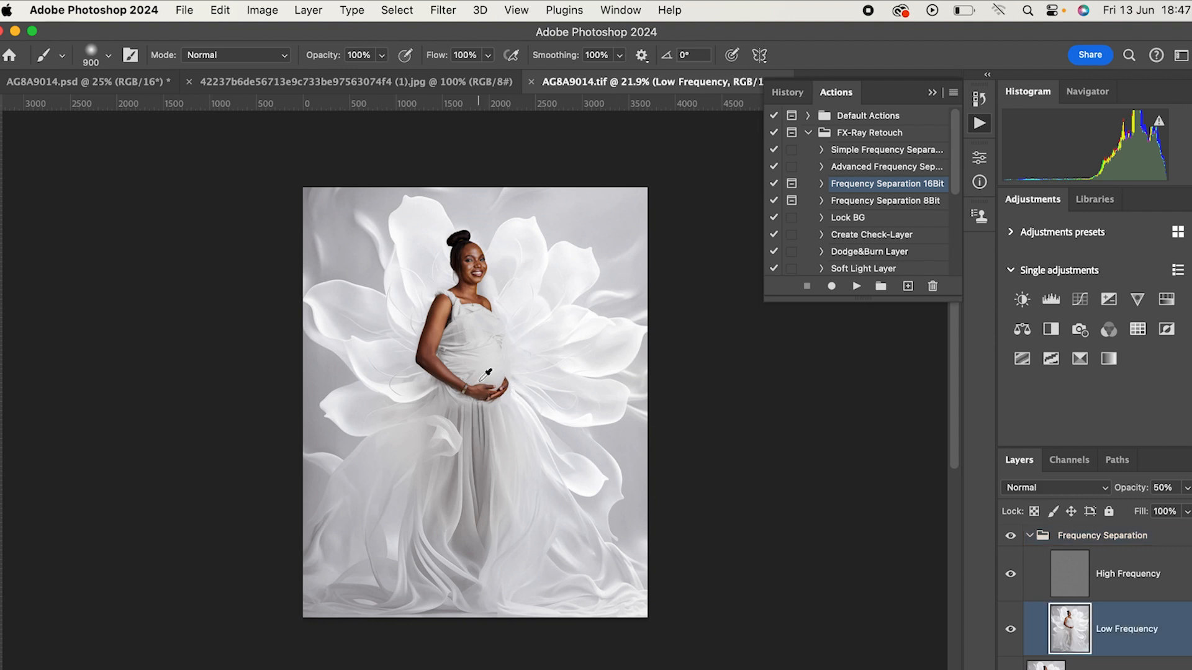
{"action": "scroll", "coordinate": [483, 379], "scroll_direction": "up", "scroll_amount": 5}
{"action": "scroll", "coordinate": [478, 388], "scroll_direction": "down", "scroll_amount": 1}
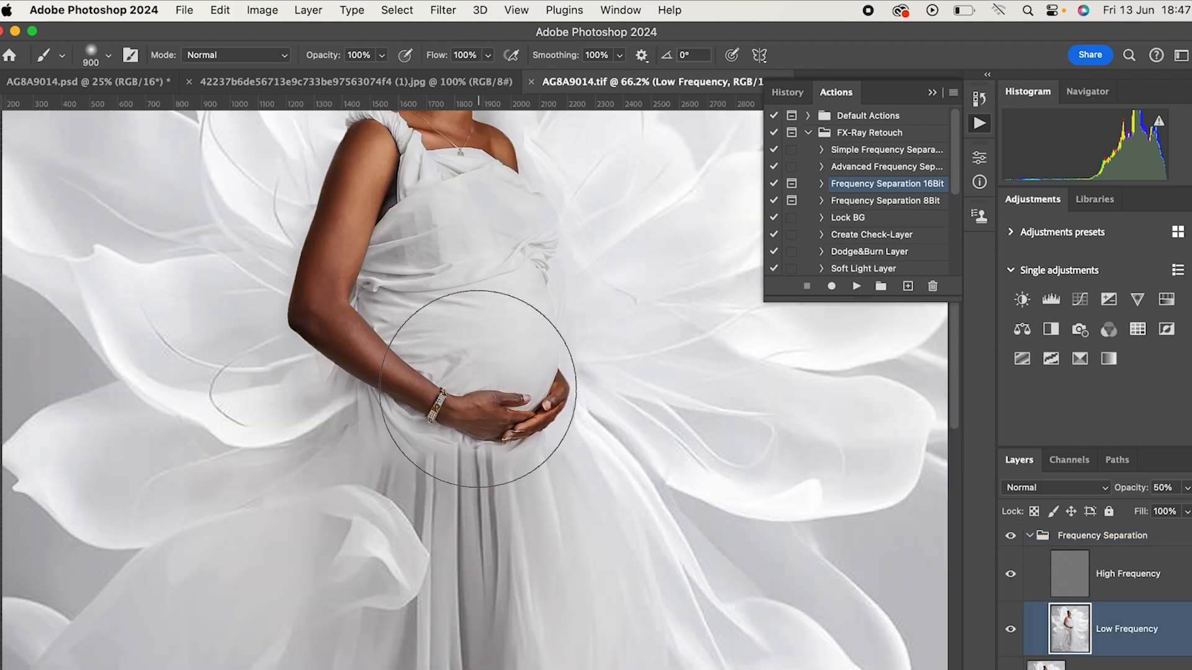
{"action": "key", "text": "bracketleft"}
{"action": "key", "text": "bracketleft"}
{"action": "key", "text": "bracketleft"}
{"action": "key", "text": "bracketleft"}
{"action": "key", "text": "bracketleft"}
{"action": "key", "text": "bracketleft"}
{"action": "key", "text": "bracketleft"}
{"action": "key", "text": "bracketleft"}
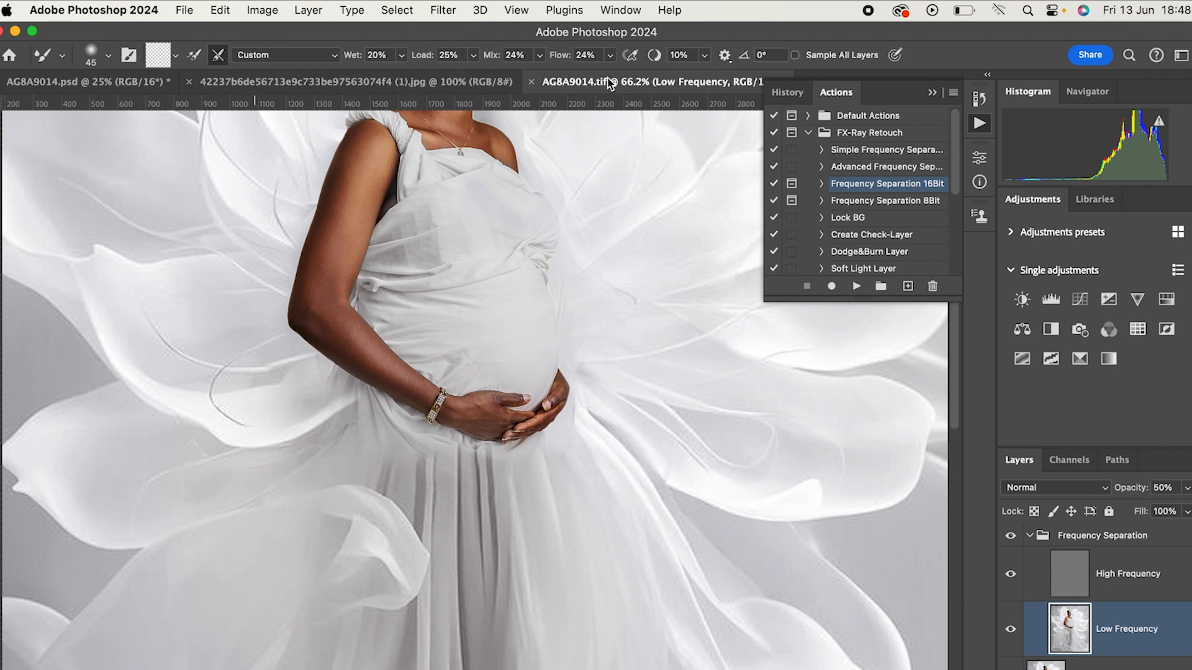
{"action": "left_click", "coordinate": [1180, 55]}
{"action": "left_click", "coordinate": [1129, 75]}
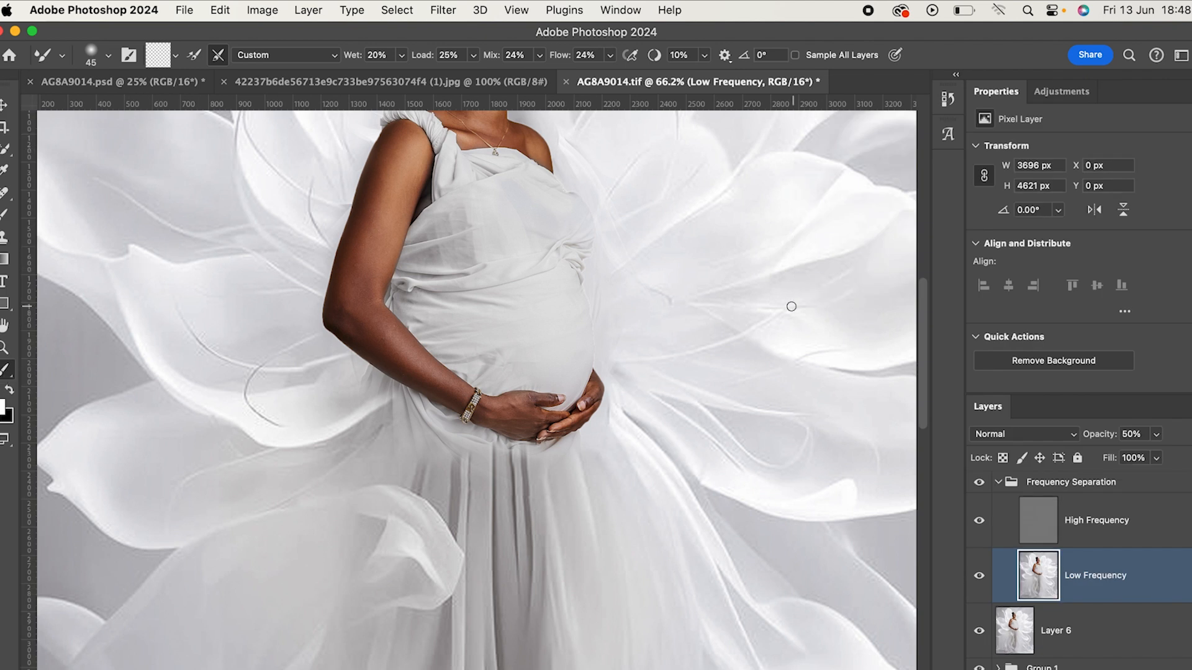
Smooth the skin tones of the upper arm and elbow on the Low Frequency layer with a Mixer Brush of about 125 px.
{"action": "key", "text": "bracketright"}
{"action": "key", "text": "bracketright"}
{"action": "key", "text": "bracketright"}
{"action": "key", "text": "bracketright"}
{"action": "key", "text": "bracketright"}
{"action": "key", "text": "bracketright"}
{"action": "key", "text": "bracketright"}
{"action": "key", "text": "bracketright"}
{"action": "key", "text": "bracketleft"}
{"action": "key", "text": "bracketleft"}
{"action": "key", "text": "bracketright"}
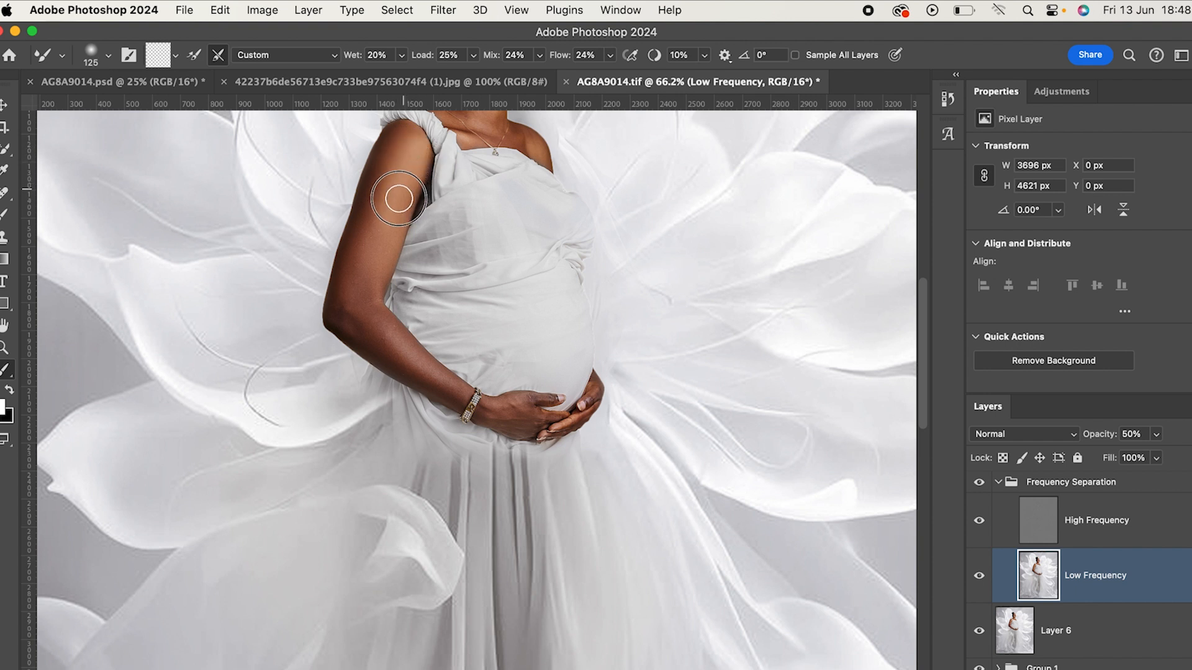
{"action": "left_click_drag", "start_coordinate": [361, 283], "coordinate": [366, 298]}
{"action": "left_click_drag", "start_coordinate": [399, 353], "coordinate": [382, 327]}
{"action": "key", "text": "bracketright"}
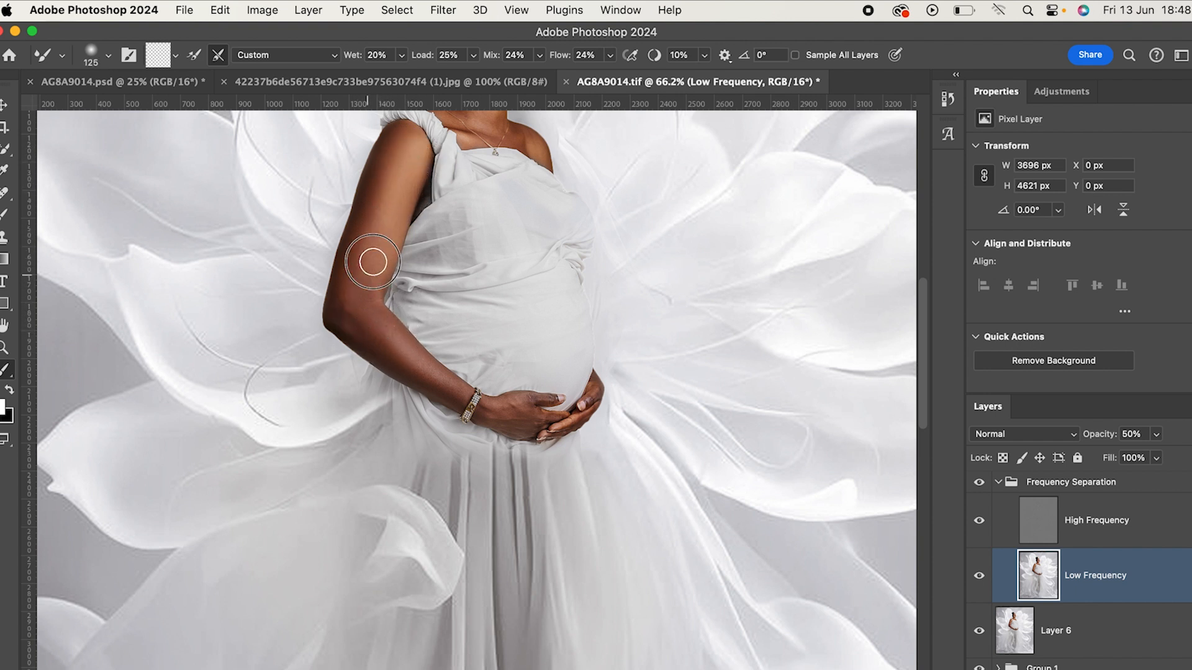
{"action": "mouse_move", "coordinate": [368, 293]}
{"action": "left_mouse_down"}
{"action": "mouse_move", "coordinate": [368, 275]}
{"action": "mouse_move", "coordinate": [358, 298]}
{"action": "left_mouse_up"}
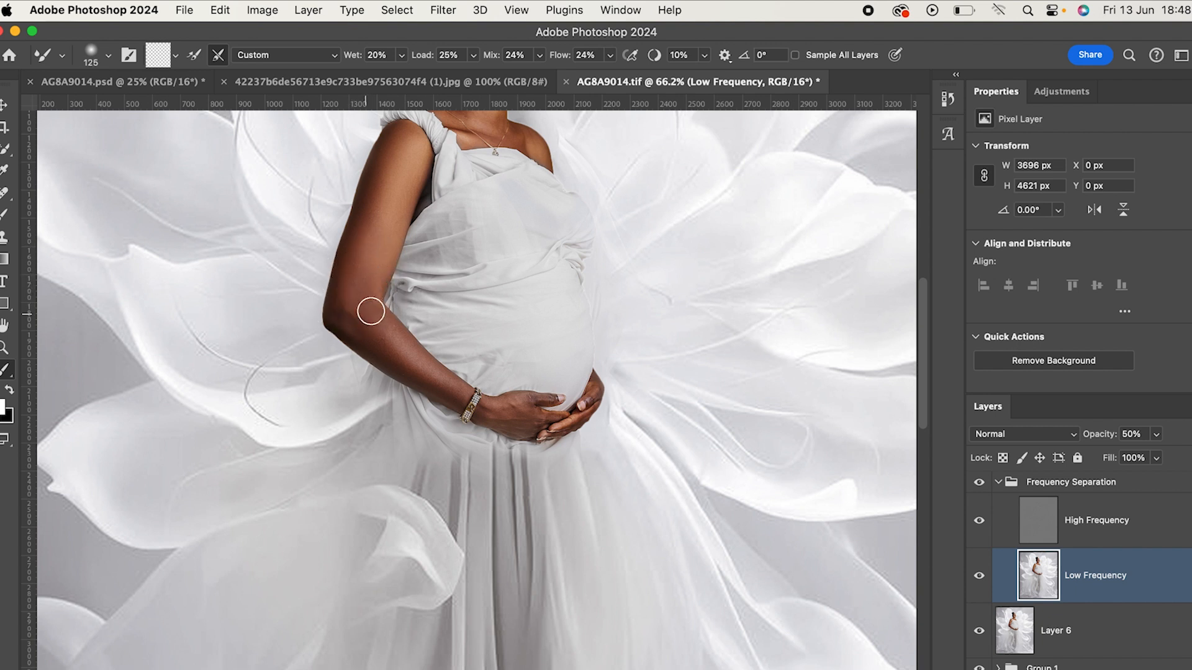
Blend the skin tones along the forearm on the Low Frequency layer, adjusting the Mixer Brush size to the area.
{"action": "key", "text": "bracketleft"}
{"action": "key", "text": "bracketleft"}
{"action": "scroll", "coordinate": [402, 364], "scroll_direction": "up", "scroll_amount": 1}
{"action": "mouse_move", "coordinate": [391, 354]}
{"action": "left_mouse_down"}
{"action": "mouse_move", "coordinate": [404, 370]}
{"action": "mouse_move", "coordinate": [380, 339]}
{"action": "left_mouse_up"}
{"action": "mouse_move", "coordinate": [430, 390]}
{"action": "left_mouse_down"}
{"action": "mouse_move", "coordinate": [453, 400]}
{"action": "mouse_move", "coordinate": [404, 367]}
{"action": "mouse_move", "coordinate": [460, 411]}
{"action": "mouse_move", "coordinate": [364, 354]}
{"action": "mouse_move", "coordinate": [336, 326]}
{"action": "mouse_move", "coordinate": [344, 308]}
{"action": "mouse_move", "coordinate": [383, 351]}
{"action": "left_mouse_up"}
{"action": "key", "text": "bracketleft"}
{"action": "key", "text": "bracketright"}
{"action": "key", "text": "bracketright"}
{"action": "key", "text": "bracketleft"}
{"action": "key", "text": "bracketleft"}
{"action": "key", "text": "bracketright"}
{"action": "key", "text": "bracketleft"}
{"action": "key", "text": "bracketright"}
{"action": "key", "text": "bracketright"}
Blend the skin from the elbow up to the shoulder with a Mixer Brush of about 150 px.
{"action": "left_click_drag", "start_coordinate": [364, 255], "coordinate": [367, 308]}
{"action": "key", "text": "bracketright"}
{"action": "key", "text": "bracketleft"}
{"action": "key", "text": "bracketleft"}
{"action": "left_click_drag", "start_coordinate": [373, 301], "coordinate": [373, 298]}
{"action": "key", "text": "bracketleft"}
{"action": "key", "text": "bracketright"}
{"action": "key", "text": "bracketright"}
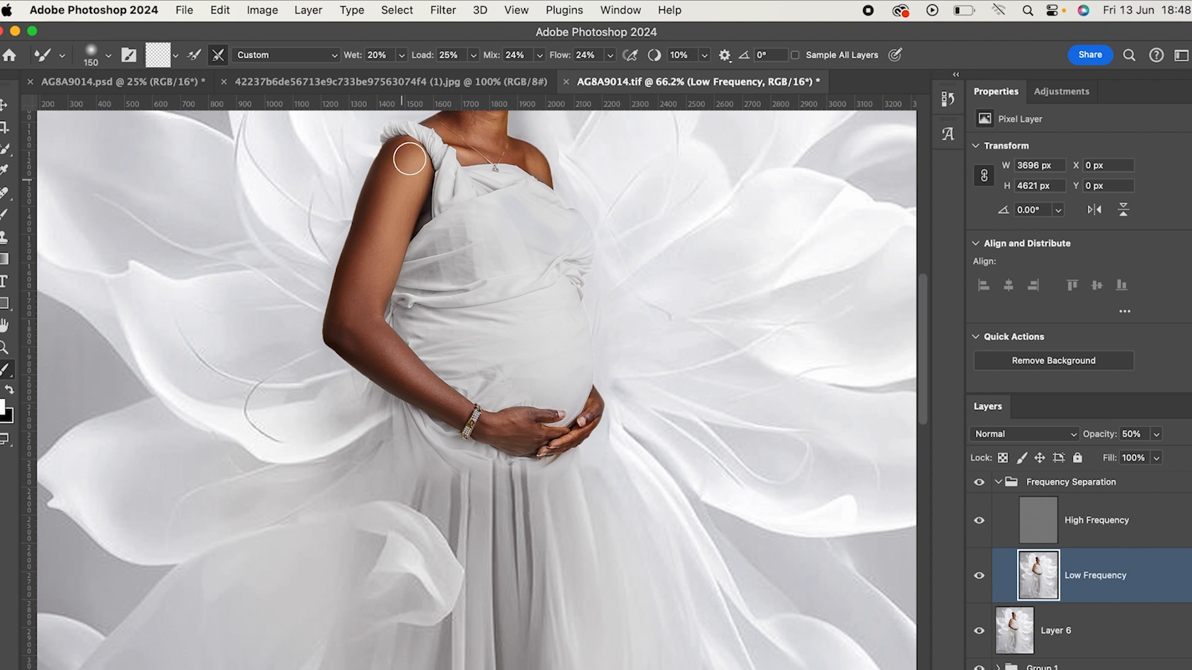
{"action": "key", "text": "bracketleft"}
{"action": "key", "text": "bracketright"}
{"action": "mouse_move", "coordinate": [378, 215]}
{"action": "left_mouse_down"}
{"action": "mouse_move", "coordinate": [402, 158]}
{"action": "mouse_move", "coordinate": [404, 183]}
{"action": "left_mouse_up"}
Smooth the skin tones on the hands with a smaller Mixer Brush and compare the Frequency Separation group's before and after.
{"action": "key", "text": "bracketleft"}
{"action": "key", "text": "bracketleft"}
{"action": "key", "text": "bracketleft"}
{"action": "key", "text": "bracketleft"}
{"action": "scroll", "coordinate": [518, 432], "scroll_direction": "up", "scroll_amount": 1}
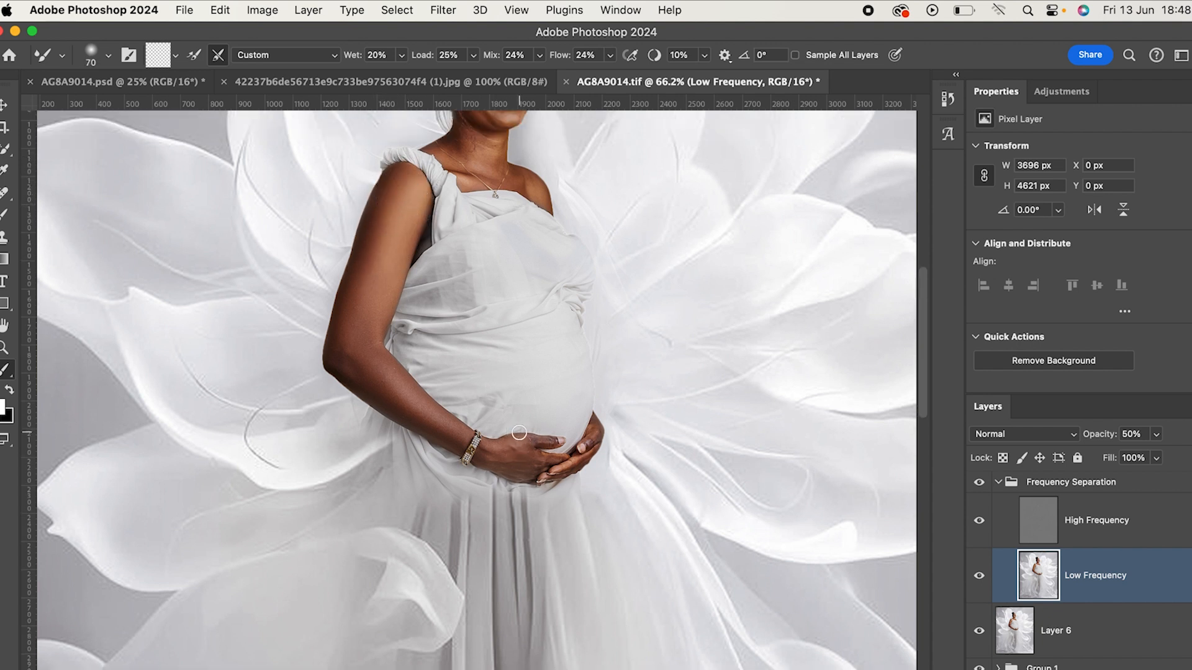
{"action": "key", "text": "bracketright"}
{"action": "mouse_move", "coordinate": [512, 460]}
{"action": "left_mouse_down"}
{"action": "mouse_move", "coordinate": [492, 455]}
{"action": "mouse_move", "coordinate": [511, 454]}
{"action": "mouse_move", "coordinate": [509, 443]}
{"action": "left_mouse_up"}
{"action": "key", "text": "bracketright"}
{"action": "key", "text": "bracketright"}
{"action": "left_click", "coordinate": [979, 484]}
{"action": "key", "text": "]"}
{"action": "mouse_move", "coordinate": [514, 442]}
{"action": "left_mouse_down"}
{"action": "mouse_move", "coordinate": [475, 455]}
{"action": "mouse_move", "coordinate": [490, 454]}
{"action": "left_mouse_up"}
{"action": "key", "text": "]"}
{"action": "key", "text": "]"}
{"action": "key", "text": "["}
Smooth the skin tones of the chest and neck above the neckline with a Mixer Brush of about 70 px.
{"action": "scroll", "coordinate": [455, 157], "scroll_direction": "down", "scroll_amount": 2}
{"action": "key", "text": "bracketleft"}
{"action": "key", "text": "bracketleft"}
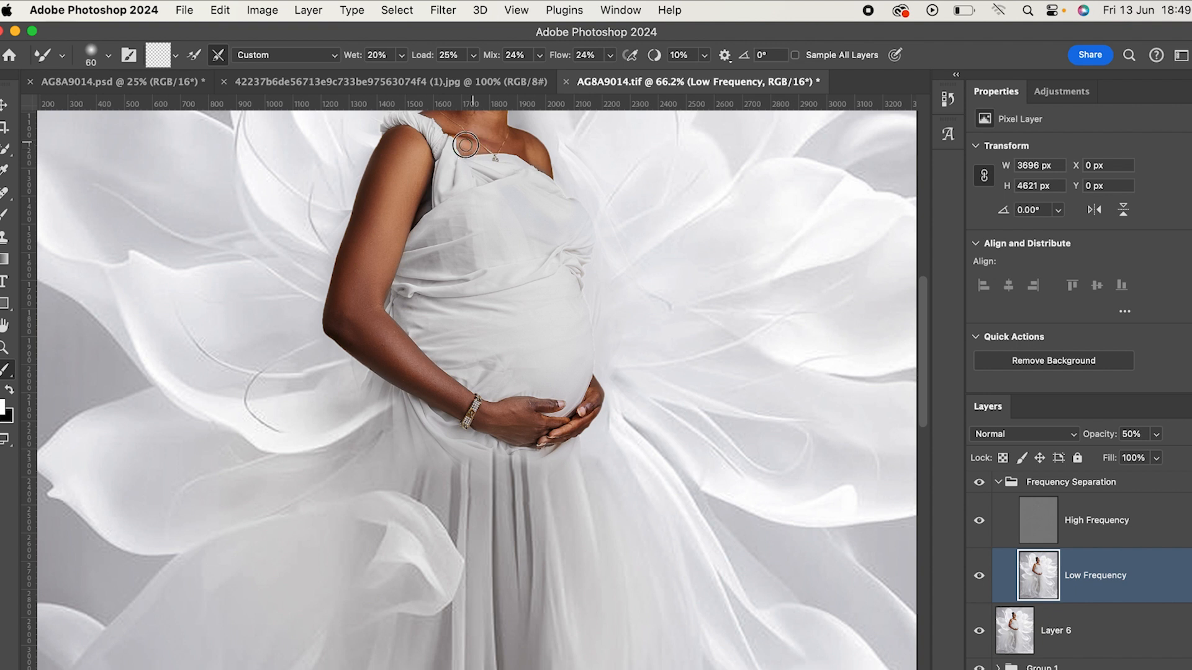
{"action": "key", "text": "bracketright"}
{"action": "left_click_drag", "start_coordinate": [500, 138], "coordinate": [535, 152]}
{"action": "key", "text": "bracketleft"}
{"action": "scroll", "coordinate": [540, 180], "scroll_direction": "up", "scroll_amount": 3}
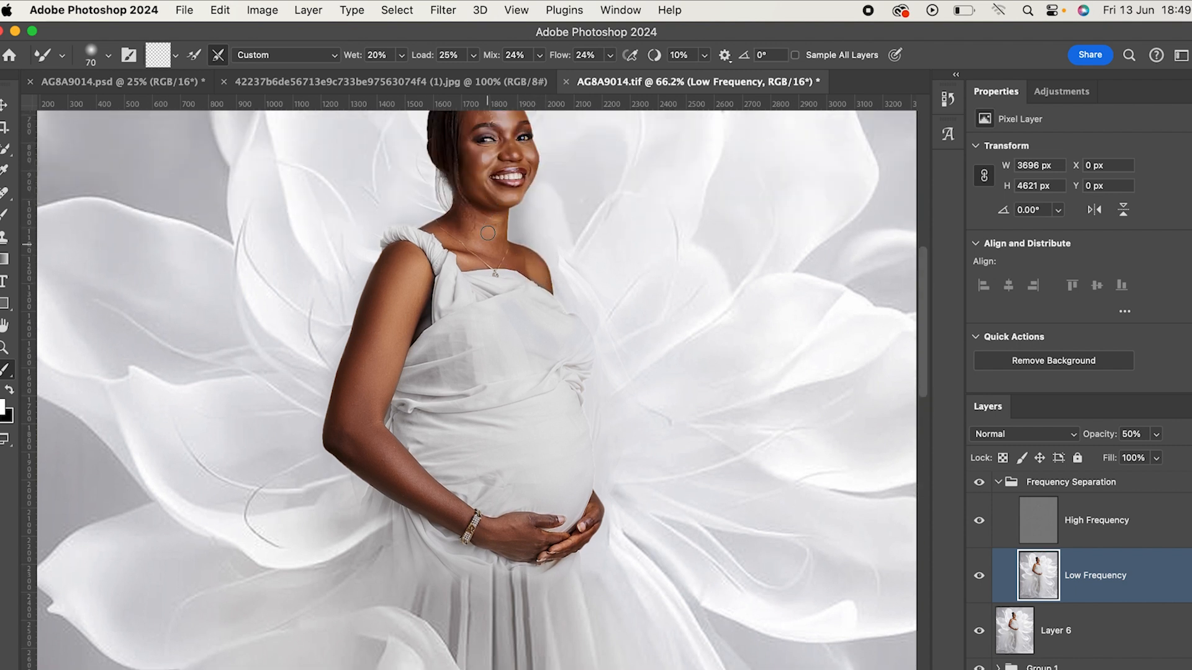
{"action": "key", "text": "bracketright"}
{"action": "key", "text": "bracketright"}
{"action": "key", "text": "bracketright"}
{"action": "key", "text": "bracketleft"}
{"action": "key", "text": "bracketleft"}
{"action": "key", "text": "bracketright"}
Blend the forehead highlights on the Low Frequency layer with a small Mixer Brush.
{"action": "scroll", "coordinate": [509, 228], "scroll_direction": "up", "scroll_amount": 4}
{"action": "key", "text": "bracketleft"}
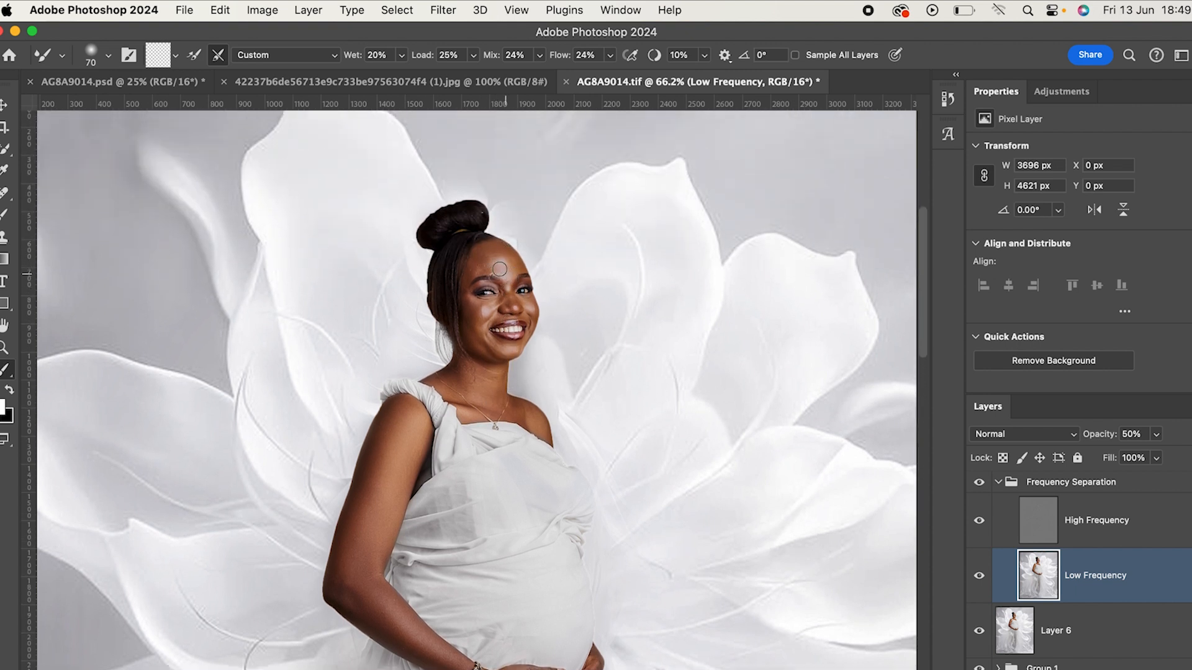
{"action": "scroll", "coordinate": [506, 284], "scroll_direction": "up", "scroll_amount": 5}
{"action": "key", "text": "bracketright"}
{"action": "scroll", "coordinate": [516, 297], "scroll_direction": "down", "scroll_amount": 3}
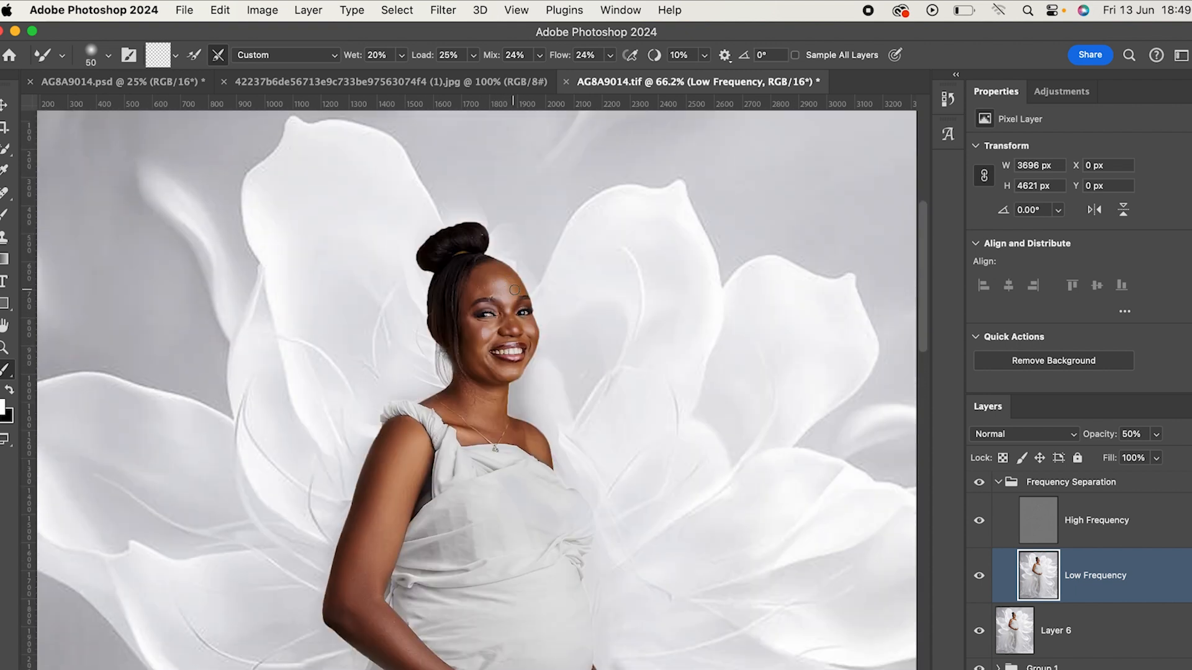
{"action": "key", "text": "bracketright"}
{"action": "key", "text": "bracketleft"}
{"action": "key", "text": "bracketleft"}
{"action": "key", "text": "bracketleft"}
{"action": "key", "text": "bracketright"}
{"action": "key", "text": "bracketright"}
{"action": "mouse_move", "coordinate": [505, 281]}
{"action": "left_mouse_down"}
{"action": "mouse_move", "coordinate": [515, 273]}
{"action": "mouse_move", "coordinate": [492, 285]}
{"action": "left_mouse_up"}
Smooth the cheek and remaining facial skin tones, keeping the Mixer Brush small at around 45 px.
{"action": "key", "text": "bracketright"}
{"action": "key", "text": "bracketright"}
{"action": "key", "text": "bracketleft"}
{"action": "key", "text": "bracketleft"}
{"action": "key", "text": "bracketleft"}
{"action": "key", "text": "bracketright"}
{"action": "key", "text": "bracketright"}
{"action": "key", "text": "bracketright"}
{"action": "key", "text": "bracketleft"}
{"action": "key", "text": "bracketright"}
{"action": "key", "text": "bracketleft"}
{"action": "key", "text": "bracketleft"}
{"action": "key", "text": "bracketright"}
{"action": "left_click_drag", "start_coordinate": [484, 329], "coordinate": [472, 333]}
{"action": "key", "text": "bracketleft"}
{"action": "key", "text": "bracketleft"}
{"action": "key", "text": "bracketright"}
{"action": "key", "text": "bracketleft"}
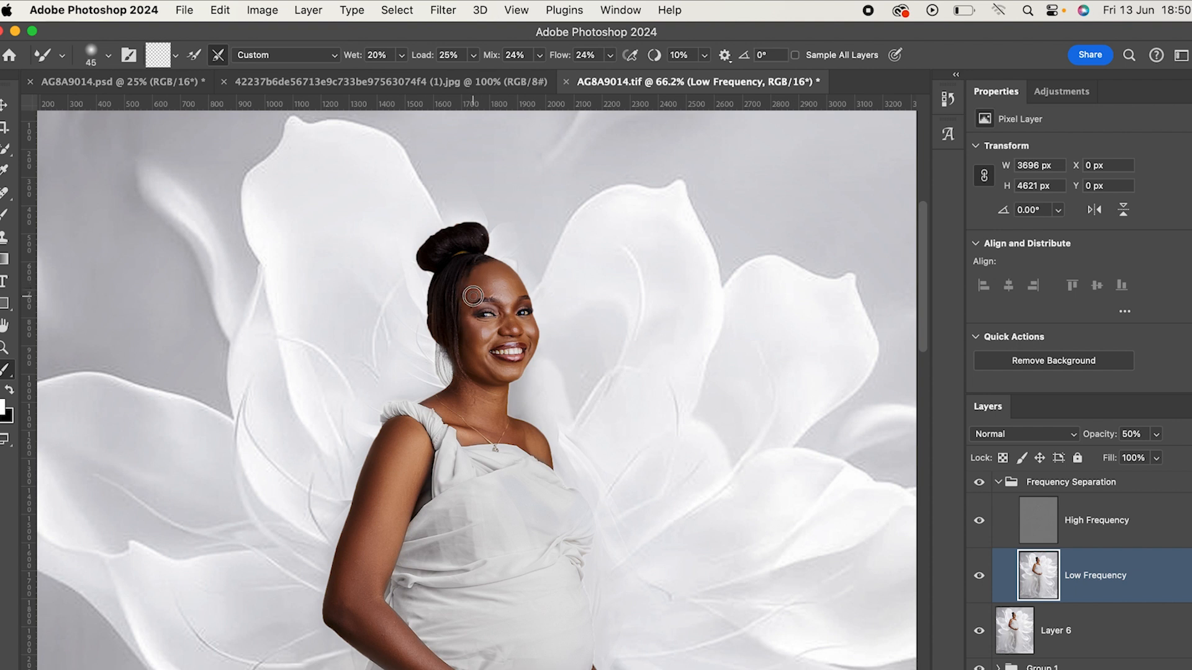
Finish blending tones on the Low Frequency layer with varying Mixer Brush sizes and make the High Frequency layer active.
{"action": "key", "text": "bracketright"}
{"action": "key", "text": "bracketright"}
{"action": "key", "text": "bracketright"}
{"action": "key", "text": "bracketright"}
{"action": "key", "text": "bracketright"}
{"action": "key", "text": "bracketright"}
{"action": "key", "text": "bracketright"}
{"action": "key", "text": "bracketright"}
{"action": "key", "text": "bracketright"}
{"action": "key", "text": "bracketright"}
{"action": "key", "text": "bracketleft"}
{"action": "key", "text": "bracketleft"}
{"action": "key", "text": "bracketleft"}
{"action": "key", "text": "bracketleft"}
{"action": "key", "text": "bracketleft"}
{"action": "key", "text": "bracketleft"}
{"action": "key", "text": "bracketleft"}
{"action": "key", "text": "bracketleft"}
{"action": "key", "text": "bracketleft"}
{"action": "key", "text": "bracketleft"}
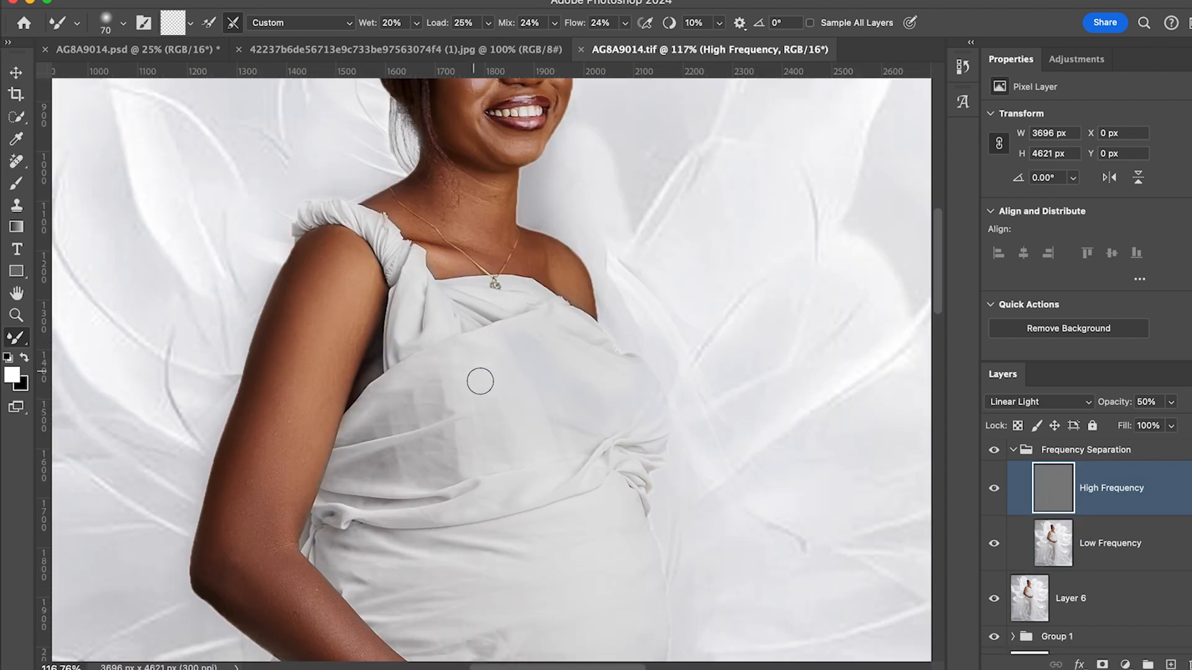
Clone clean skin texture over the cheek blemishes on the High Frequency layer with a small Clone Stamp.
{"action": "scroll", "coordinate": [464, 413], "scroll_direction": "up", "scroll_amount": 8}
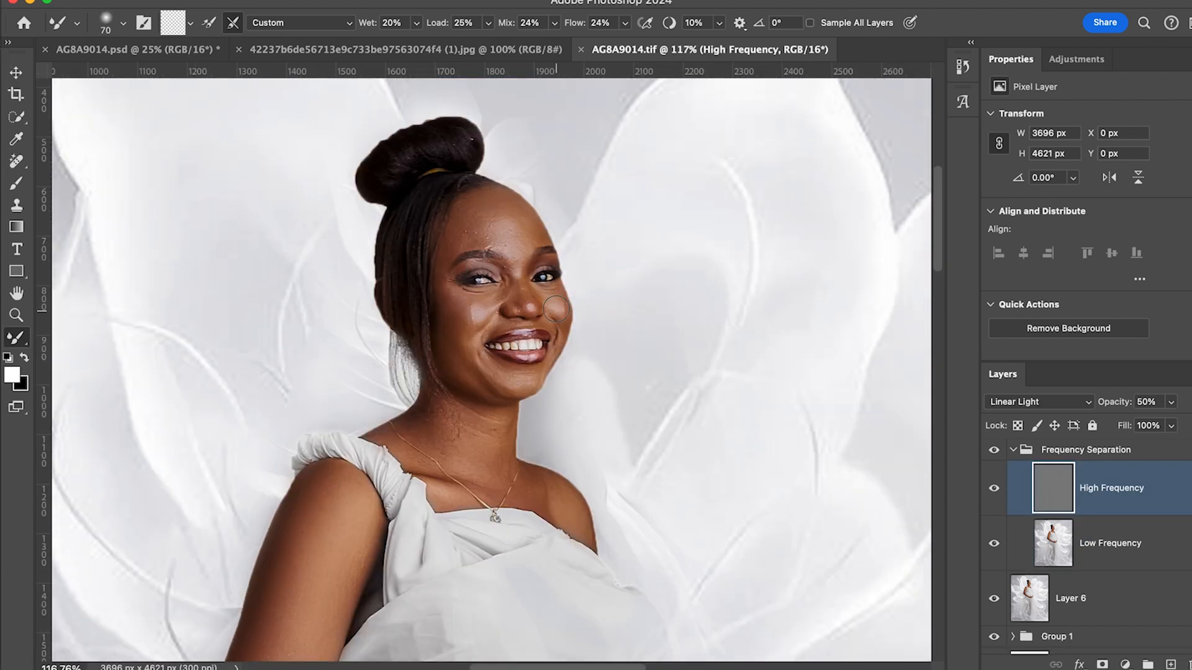
{"action": "scroll", "coordinate": [556, 308], "scroll_direction": "left", "scroll_amount": 3}
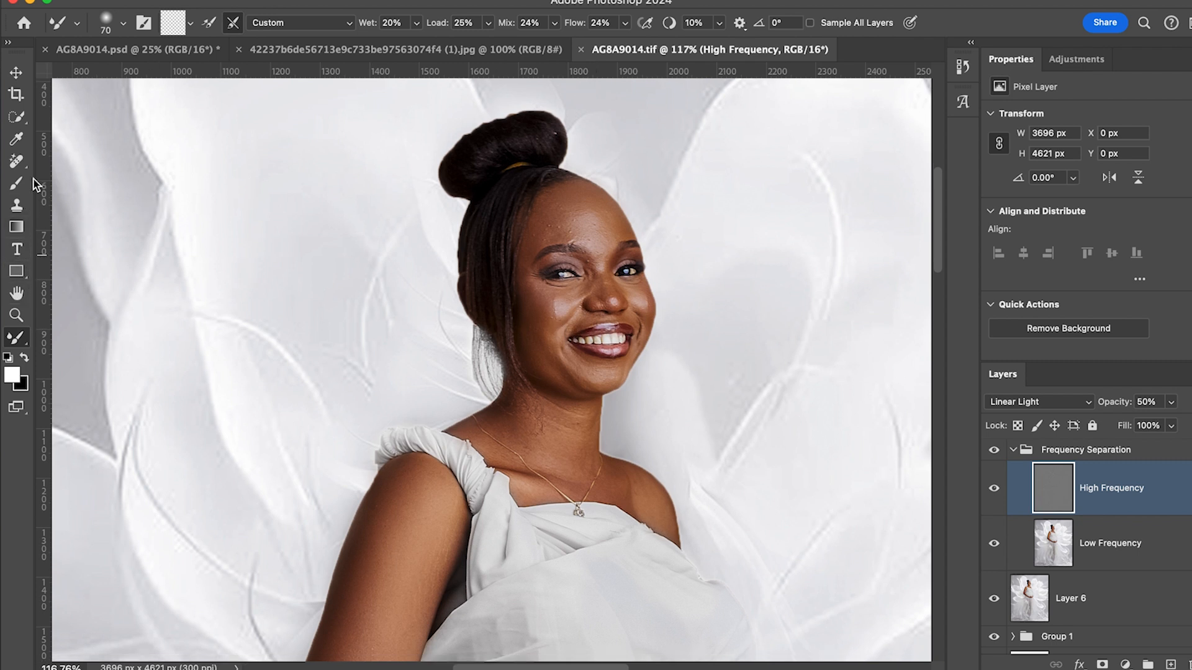
{"action": "key", "text": "s"}
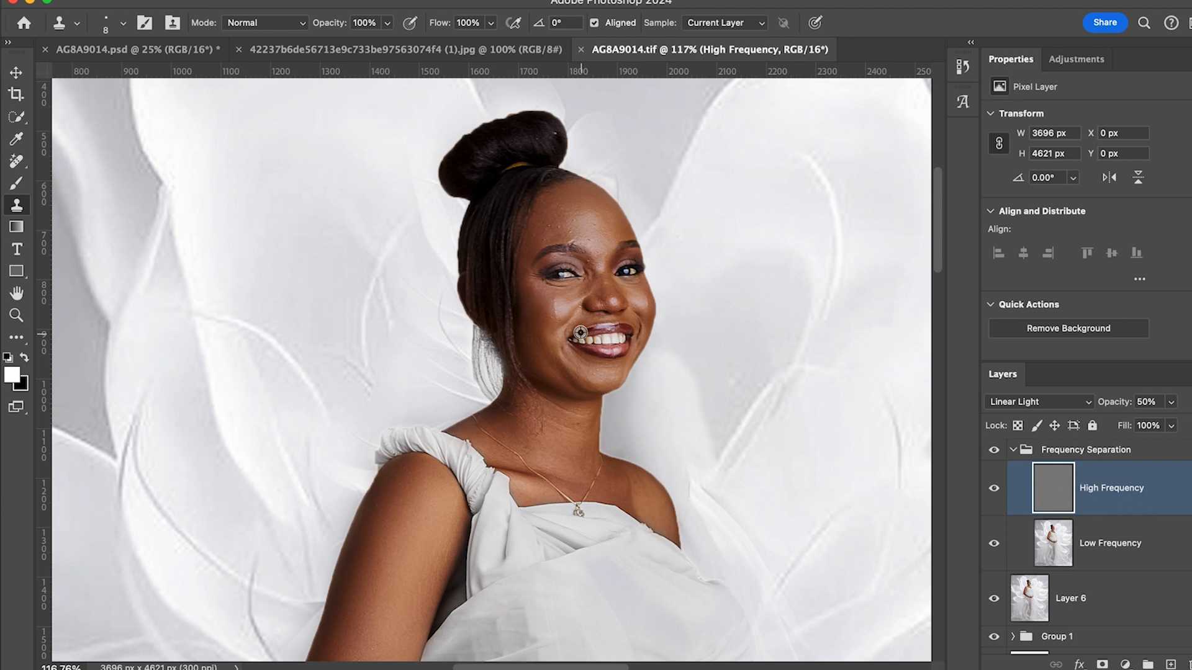
{"action": "scroll", "coordinate": [580, 332], "scroll_direction": "up", "scroll_amount": 6}
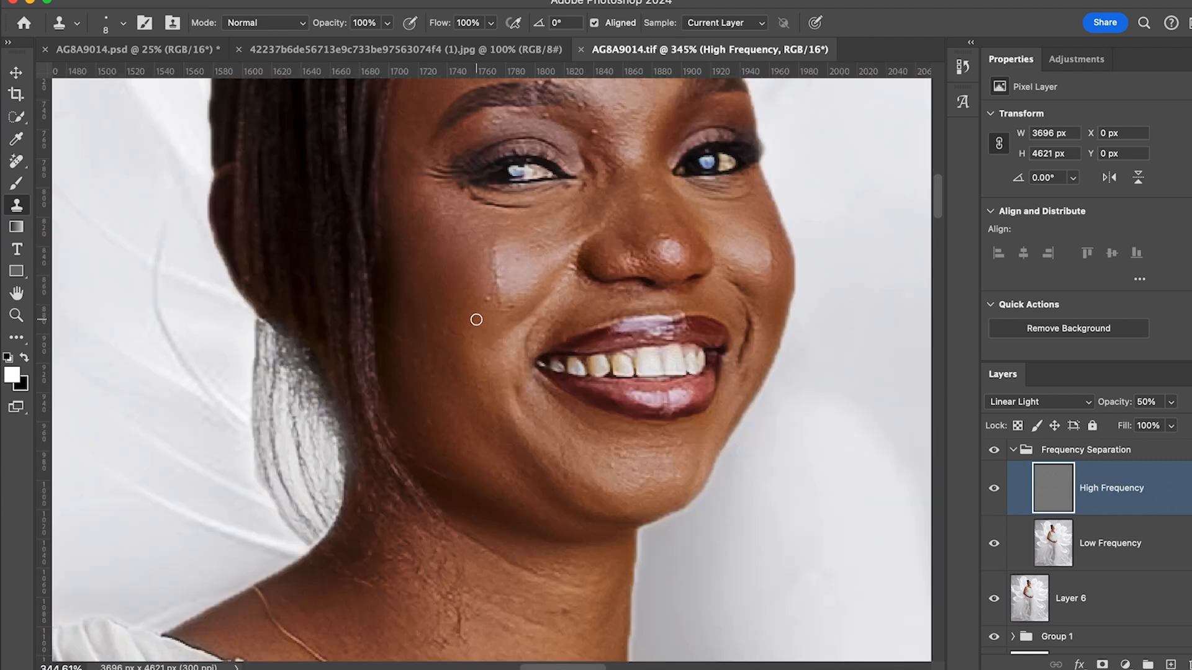
{"action": "left_click", "coordinate": [484, 311], "text": "alt"}
{"action": "left_click", "coordinate": [518, 324]}
Set the Clone Stamp brush hardness to 74%.
{"action": "left_click", "coordinate": [123, 24]}
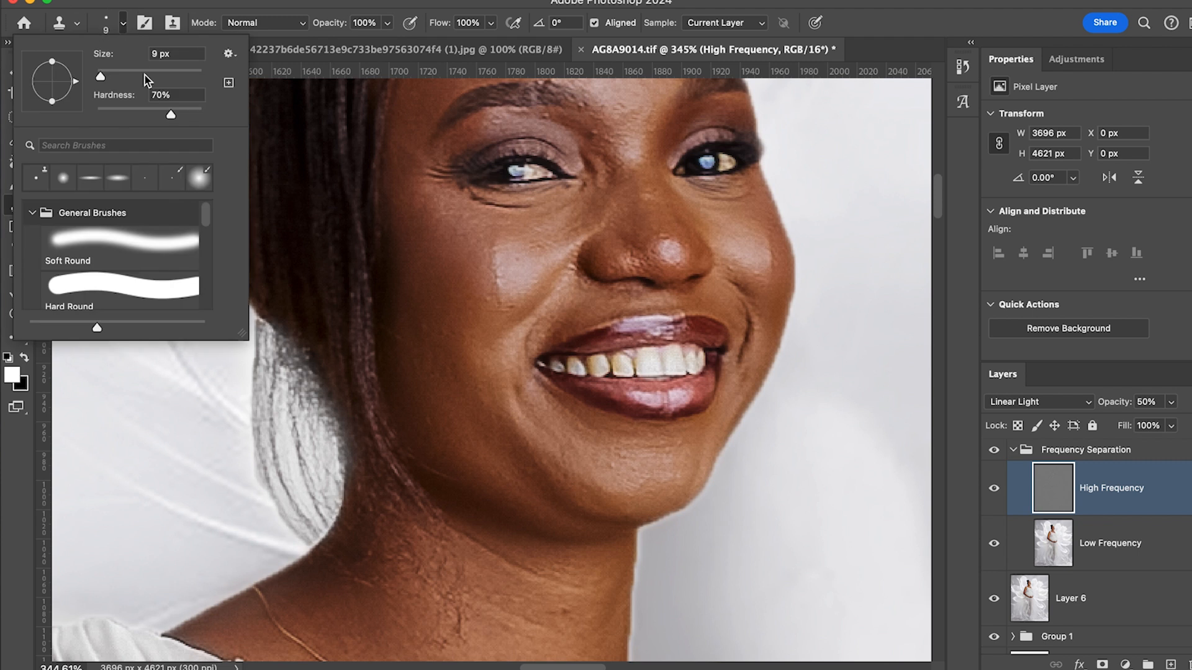
{"action": "left_click_drag", "start_coordinate": [173, 116], "coordinate": [175, 117]}
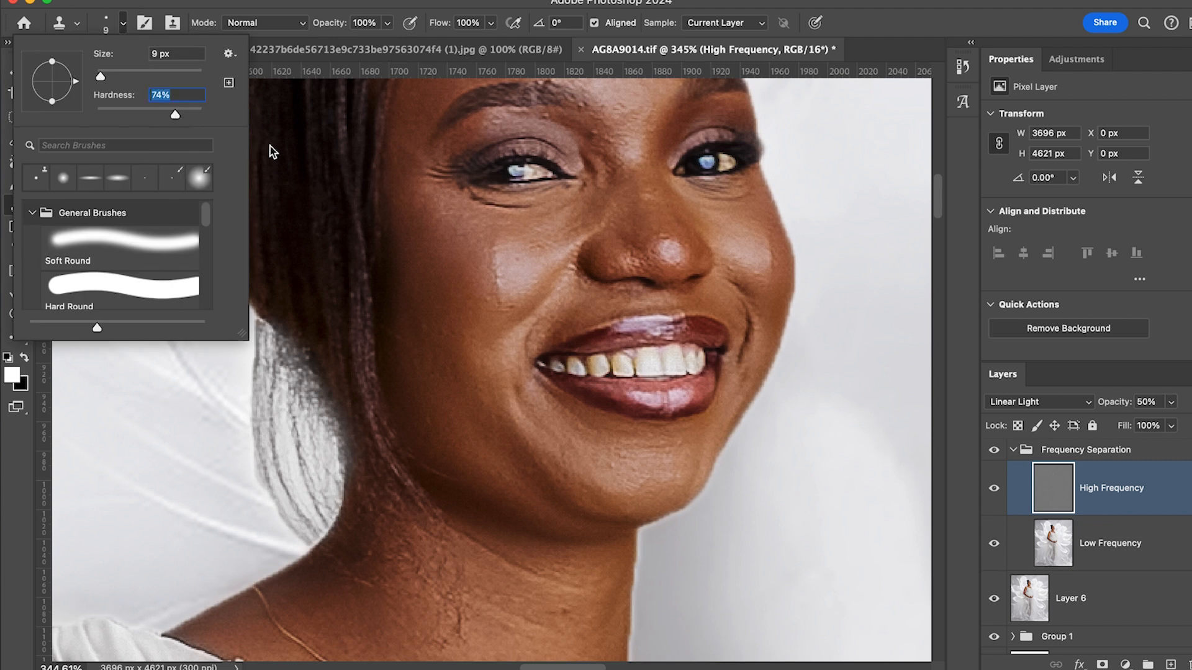
{"action": "left_click", "coordinate": [316, 155]}
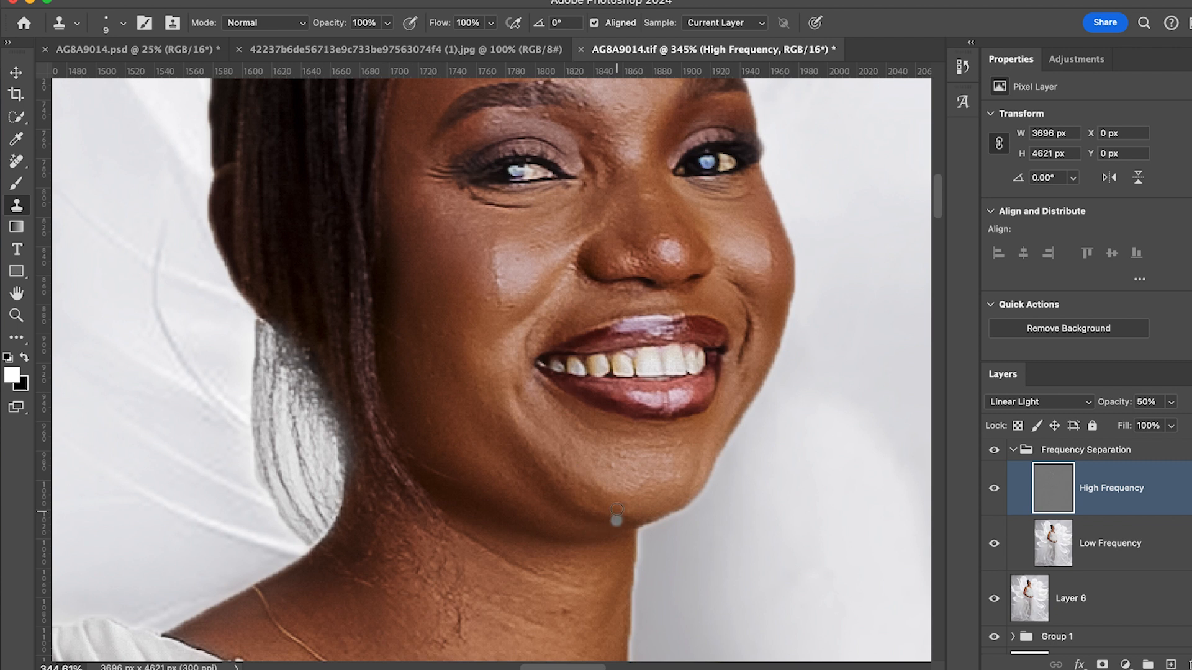
Clone clean skin texture over the blemishes on the chin, beside the mouth and on the far cheek.
{"action": "left_click", "coordinate": [615, 484], "text": "alt"}
{"action": "left_click", "coordinate": [611, 466]}
{"action": "left_click", "coordinate": [624, 469], "text": "alt"}
{"action": "left_click", "coordinate": [622, 458]}
{"action": "left_click", "coordinate": [731, 391], "text": "alt"}
{"action": "left_click", "coordinate": [737, 265], "text": "alt"}
{"action": "left_click_drag", "start_coordinate": [759, 248], "coordinate": [732, 269]}
Clone clean texture over the remaining spots on the nose, between the brows and across the forehead.
{"action": "left_click", "coordinate": [648, 208], "text": "alt"}
{"action": "left_click_drag", "start_coordinate": [646, 199], "coordinate": [649, 203]}
{"action": "left_click", "coordinate": [600, 146], "text": "alt"}
{"action": "mouse_move", "coordinate": [603, 142]}
{"action": "left_mouse_down"}
{"action": "mouse_move", "coordinate": [587, 126]}
{"action": "mouse_move", "coordinate": [637, 378]}
{"action": "left_mouse_up"}
{"action": "left_click", "coordinate": [582, 117], "text": "alt"}
{"action": "left_click", "coordinate": [572, 119], "text": "alt"}
{"action": "left_click", "coordinate": [500, 277], "text": "alt"}
{"action": "mouse_move", "coordinate": [523, 278]}
{"action": "left_mouse_down"}
{"action": "mouse_move", "coordinate": [522, 263]}
{"action": "mouse_move", "coordinate": [481, 274]}
{"action": "mouse_move", "coordinate": [496, 264]}
{"action": "left_mouse_up"}
{"action": "left_click", "coordinate": [527, 274], "text": "alt"}
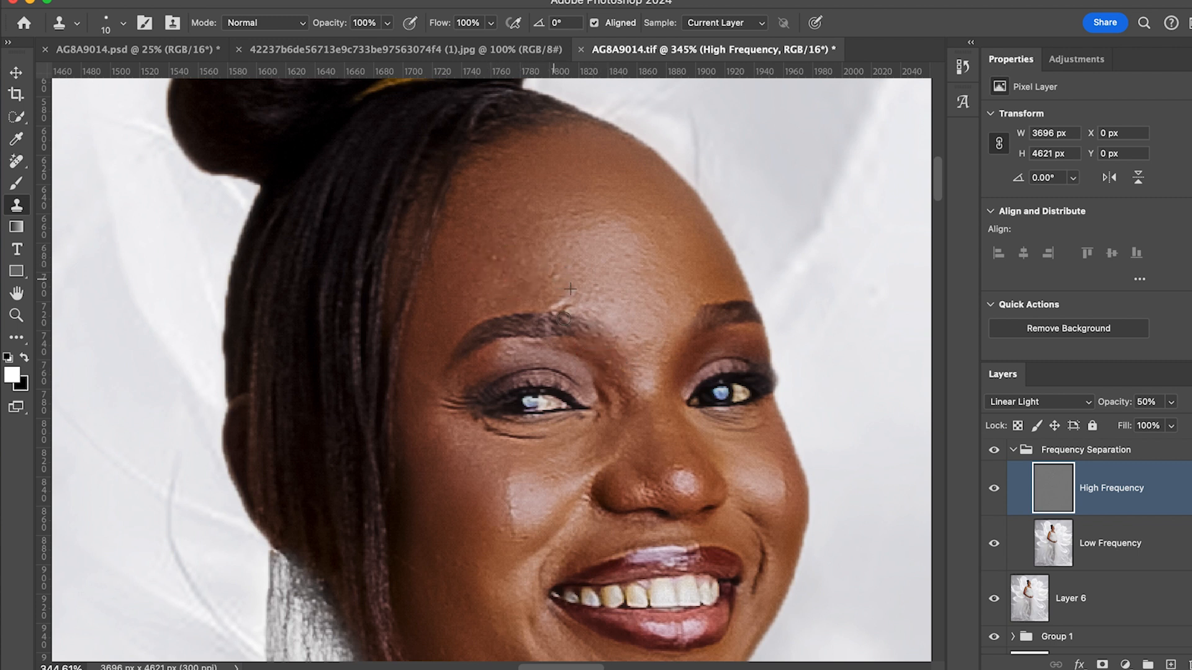
Clone clean skin texture over the marks on the neck and shoulder with a Clone Stamp of about 10 px.
{"action": "scroll", "coordinate": [566, 287], "scroll_direction": "down", "scroll_amount": 10}
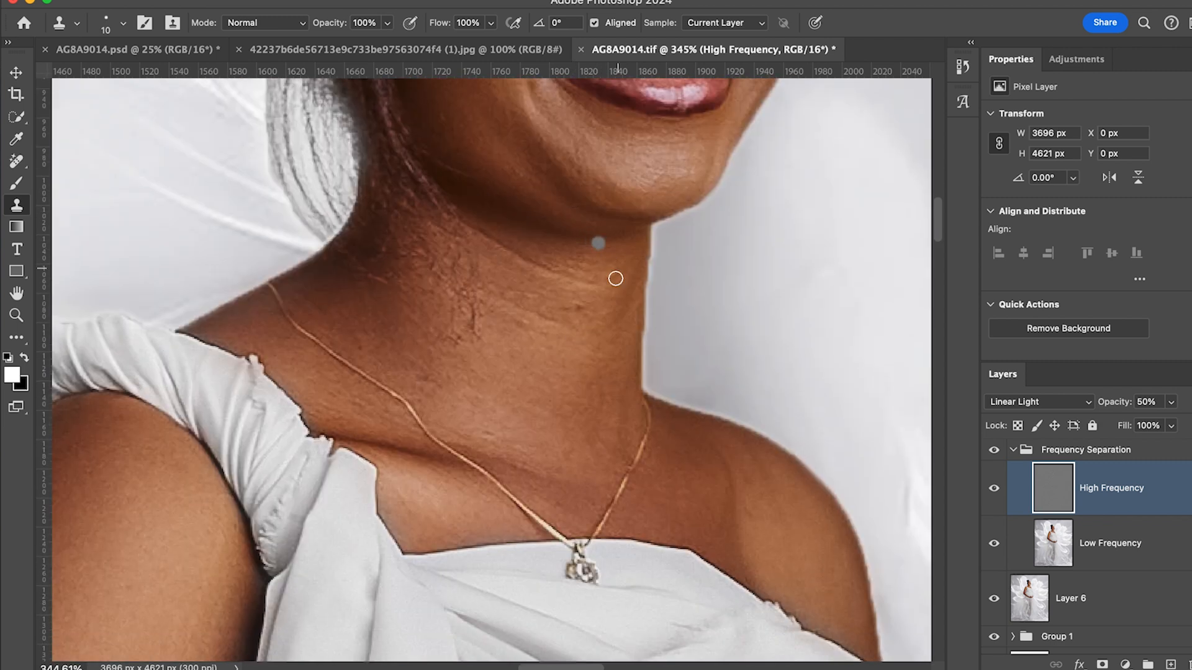
{"action": "left_click", "coordinate": [563, 303]}
{"action": "mouse_move", "coordinate": [791, 578]}
{"action": "left_mouse_down"}
{"action": "mouse_move", "coordinate": [748, 516]}
{"action": "mouse_move", "coordinate": [748, 481]}
{"action": "mouse_move", "coordinate": [718, 473]}
{"action": "mouse_move", "coordinate": [723, 454]}
{"action": "mouse_move", "coordinate": [743, 516]}
{"action": "mouse_move", "coordinate": [787, 505]}
{"action": "left_mouse_up"}
{"action": "mouse_move", "coordinate": [380, 407]}
{"action": "left_mouse_down"}
{"action": "mouse_move", "coordinate": [353, 394]}
{"action": "mouse_move", "coordinate": [375, 412]}
{"action": "mouse_move", "coordinate": [345, 425]}
{"action": "left_mouse_up"}
{"action": "mouse_move", "coordinate": [419, 371]}
{"action": "left_mouse_down"}
{"action": "mouse_move", "coordinate": [477, 303]}
{"action": "mouse_move", "coordinate": [440, 337]}
{"action": "mouse_move", "coordinate": [459, 308]}
{"action": "mouse_move", "coordinate": [494, 350]}
{"action": "mouse_move", "coordinate": [515, 405]}
{"action": "mouse_move", "coordinate": [452, 433]}
{"action": "mouse_move", "coordinate": [521, 438]}
{"action": "left_mouse_up"}
{"action": "mouse_move", "coordinate": [584, 330]}
{"action": "left_mouse_down"}
{"action": "mouse_move", "coordinate": [566, 305]}
{"action": "mouse_move", "coordinate": [535, 329]}
{"action": "mouse_move", "coordinate": [502, 310]}
{"action": "mouse_move", "coordinate": [540, 312]}
{"action": "mouse_move", "coordinate": [491, 279]}
{"action": "mouse_move", "coordinate": [547, 304]}
{"action": "mouse_move", "coordinate": [478, 343]}
{"action": "left_mouse_up"}
Clone clean texture over the bumps and spots along the lower stretch of the arm and its inner edge.
{"action": "mouse_move", "coordinate": [384, 411]}
{"action": "left_mouse_down"}
{"action": "mouse_move", "coordinate": [391, 160]}
{"action": "mouse_move", "coordinate": [341, 404]}
{"action": "mouse_move", "coordinate": [534, 506]}
{"action": "mouse_move", "coordinate": [615, 527]}
{"action": "mouse_move", "coordinate": [588, 493]}
{"action": "left_mouse_up"}
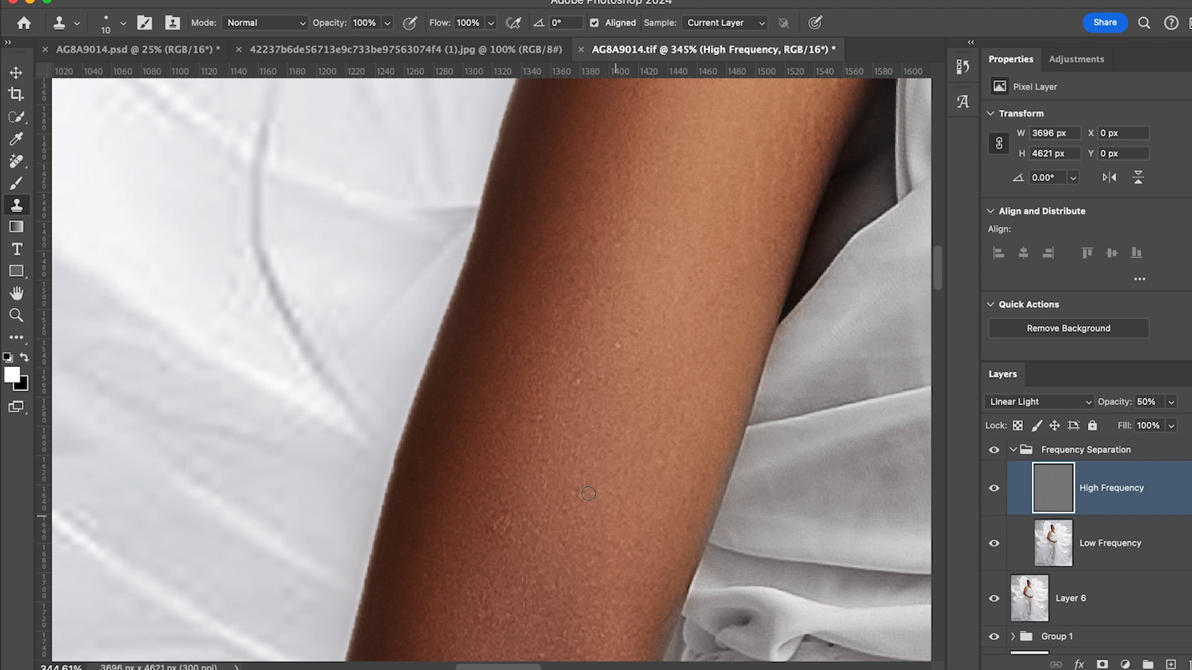
{"action": "left_click", "coordinate": [617, 341]}
{"action": "left_click_drag", "start_coordinate": [538, 419], "coordinate": [553, 420]}
{"action": "left_click_drag", "start_coordinate": [525, 527], "coordinate": [502, 516]}
{"action": "left_click", "coordinate": [495, 538]}
{"action": "left_click", "coordinate": [776, 219]}
{"action": "left_click", "coordinate": [745, 261]}
{"action": "left_click", "coordinate": [733, 289]}
{"action": "left_click", "coordinate": [772, 186]}
{"action": "left_click", "coordinate": [818, 146]}
Clone clean texture over the spots and streaks on the upper arm, near the shoulder and the dress edge.
{"action": "left_click_drag", "start_coordinate": [818, 147], "coordinate": [672, 353]}
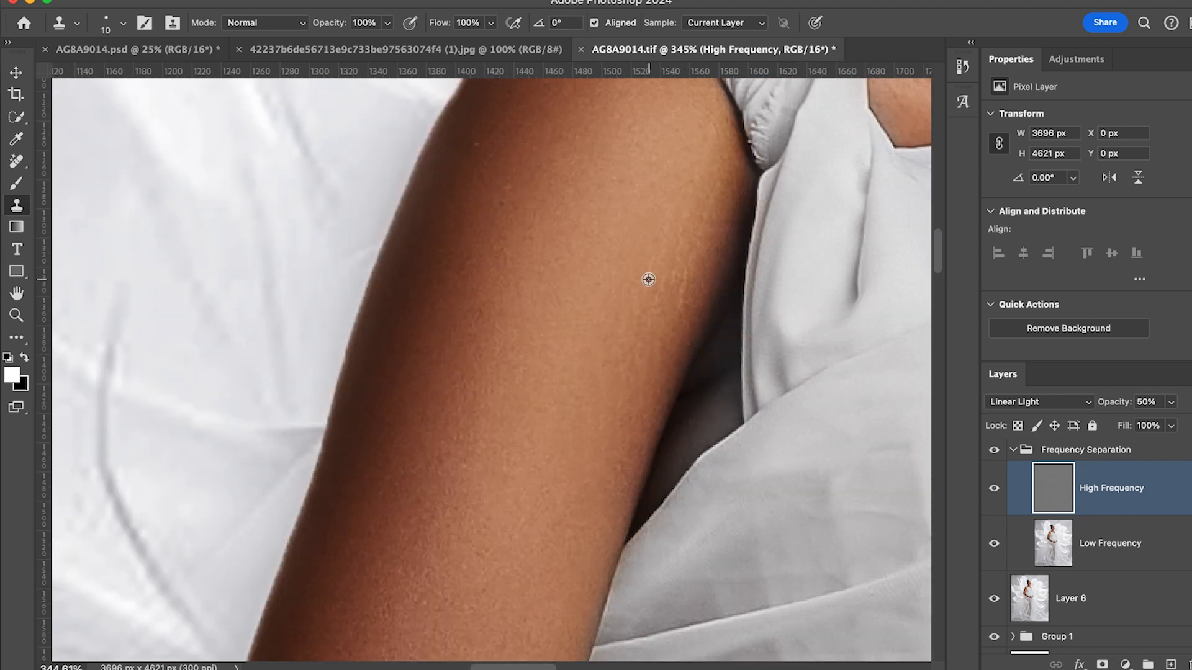
{"action": "left_click", "coordinate": [649, 325]}
{"action": "left_click", "coordinate": [506, 194]}
{"action": "left_click", "coordinate": [522, 238], "text": "alt"}
{"action": "left_click", "coordinate": [473, 141]}
{"action": "left_click", "coordinate": [665, 148], "text": "alt"}
{"action": "left_click_drag", "start_coordinate": [712, 132], "coordinate": [708, 144]}
{"action": "left_click", "coordinate": [688, 188]}
{"action": "left_click", "coordinate": [713, 181]}
Examine the retouched skin on the full figure and close up on the face, neck and arm.
{"action": "scroll", "coordinate": [663, 264], "scroll_direction": "down", "scroll_amount": 10}
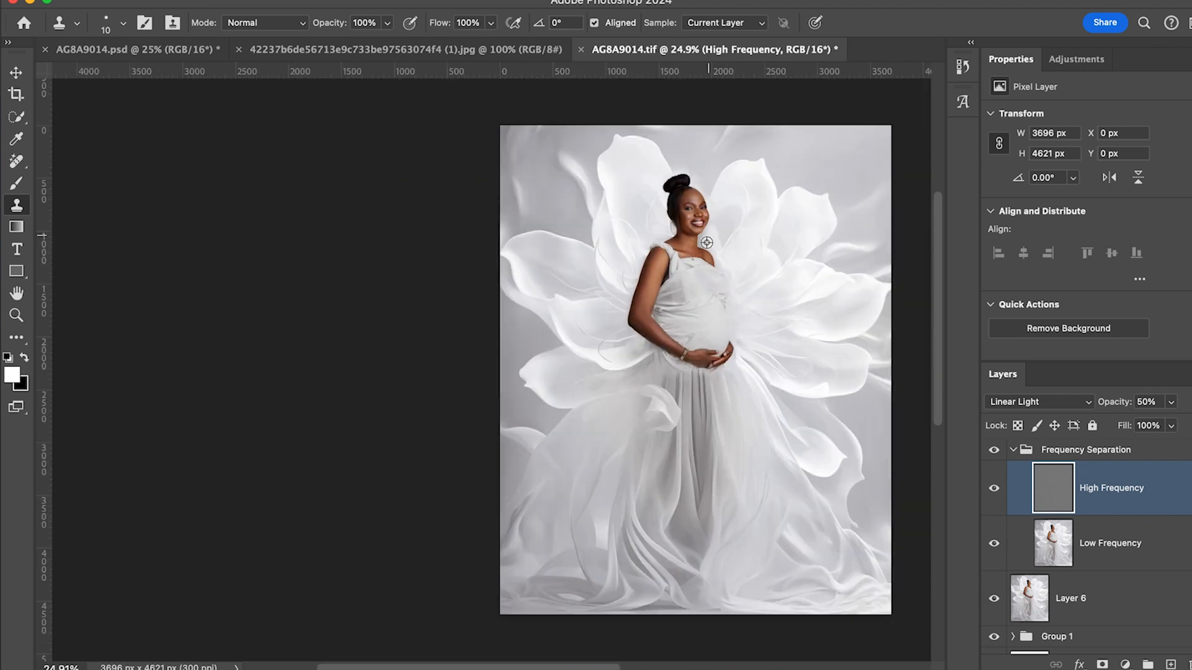
{"action": "scroll", "coordinate": [710, 233], "scroll_direction": "up", "scroll_amount": 8}
{"action": "scroll", "coordinate": [707, 249], "scroll_direction": "down", "scroll_amount": 3}
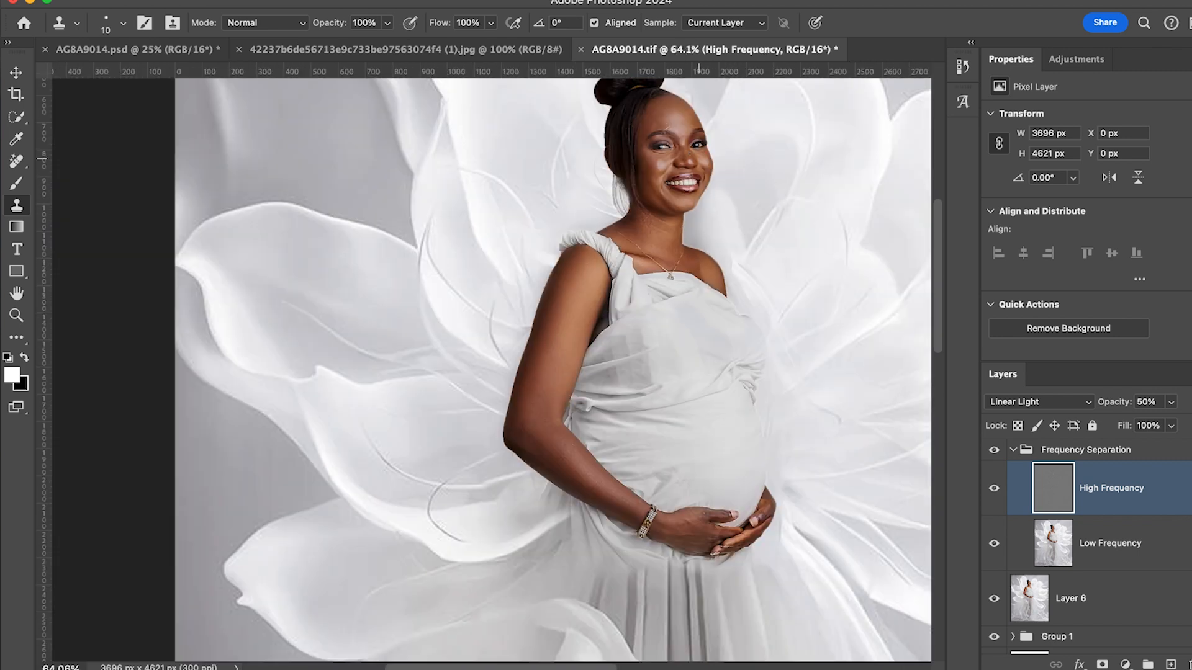
{"action": "scroll", "coordinate": [680, 134], "scroll_direction": "up", "scroll_amount": 6}
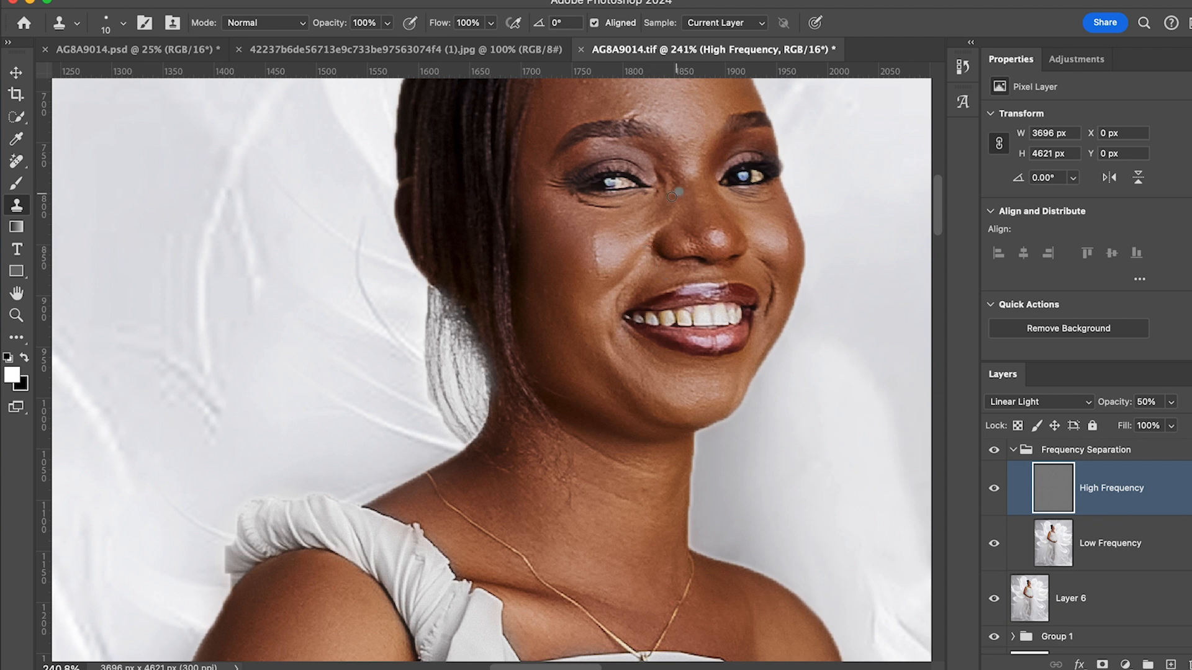
{"action": "left_click", "coordinate": [637, 224], "text": "alt"}
{"action": "scroll", "coordinate": [666, 157], "scroll_direction": "down", "scroll_amount": 4}
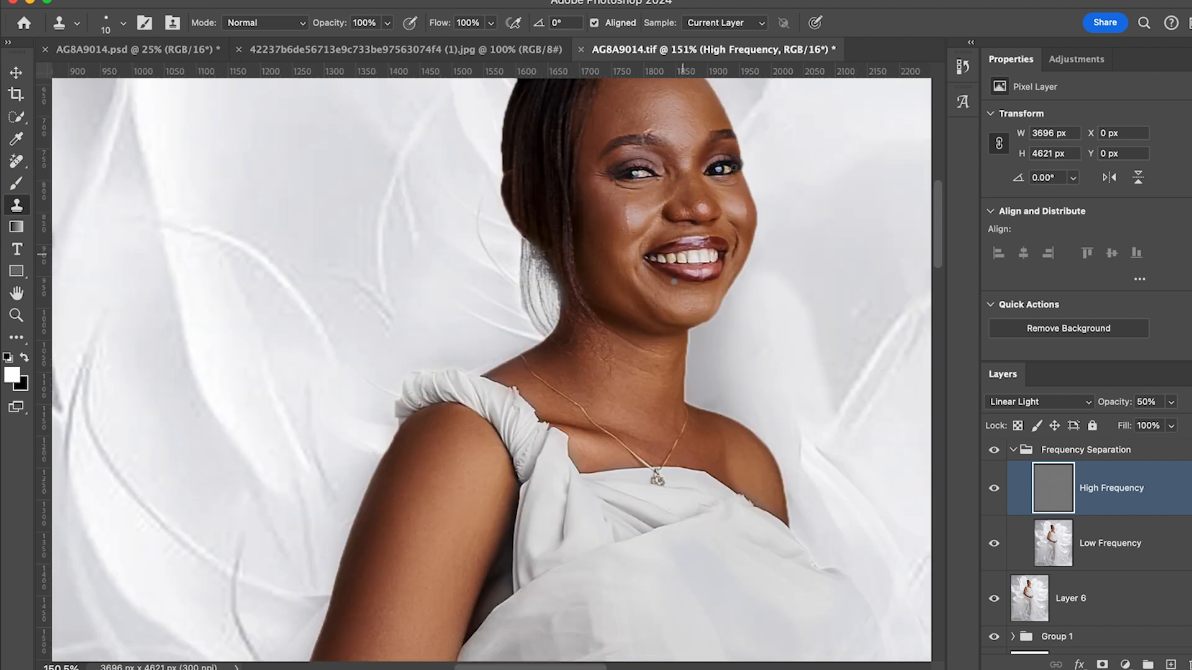
{"action": "scroll", "coordinate": [679, 190], "scroll_direction": "down", "scroll_amount": 2}
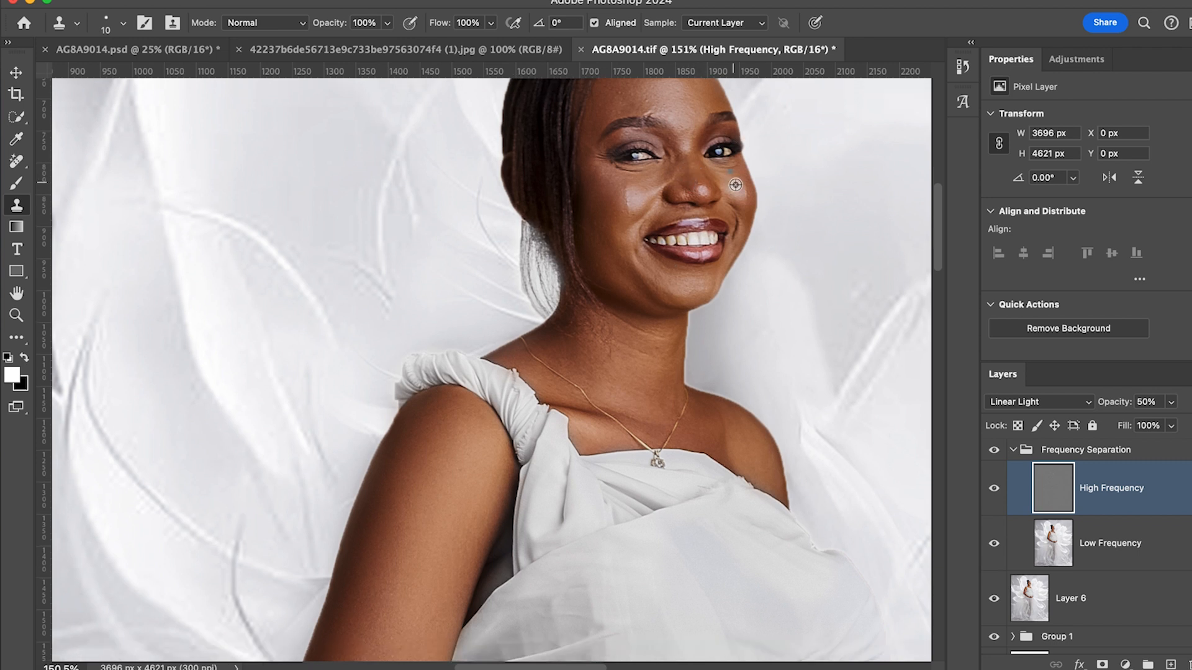
{"action": "scroll", "coordinate": [675, 131], "scroll_direction": "up", "scroll_amount": 5}
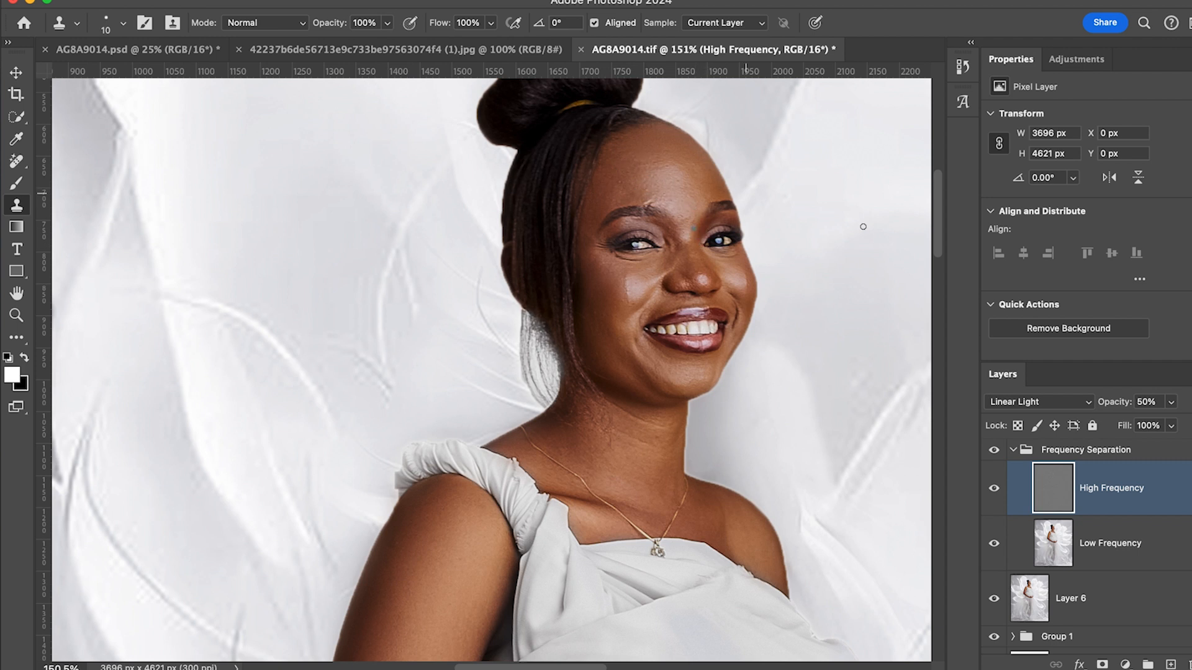
Add a Black & White adjustment above the collapsed Frequency Separation group with Reds 300 and Yellows 300, and invert its mask.
{"action": "left_click", "coordinate": [1013, 449]}
{"action": "left_click", "coordinate": [1079, 61]}
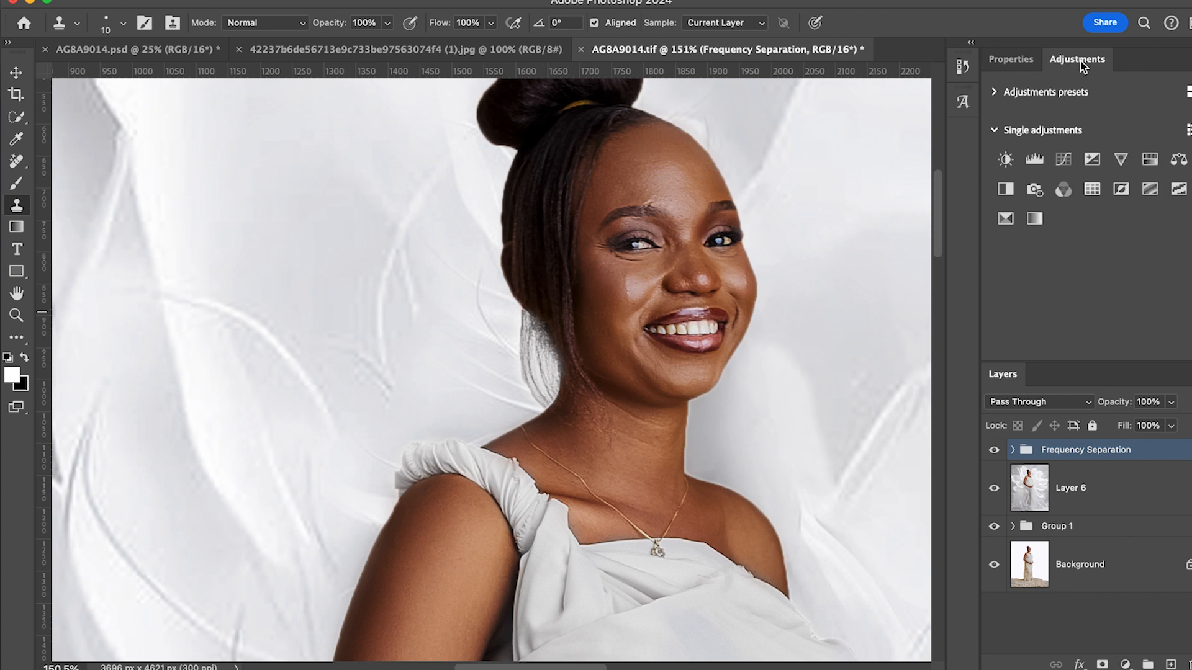
{"action": "left_click", "coordinate": [1005, 189]}
{"action": "left_click_drag", "start_coordinate": [1096, 181], "coordinate": [1191, 181]}
{"action": "left_click_drag", "start_coordinate": [1101, 211], "coordinate": [1188, 194]}
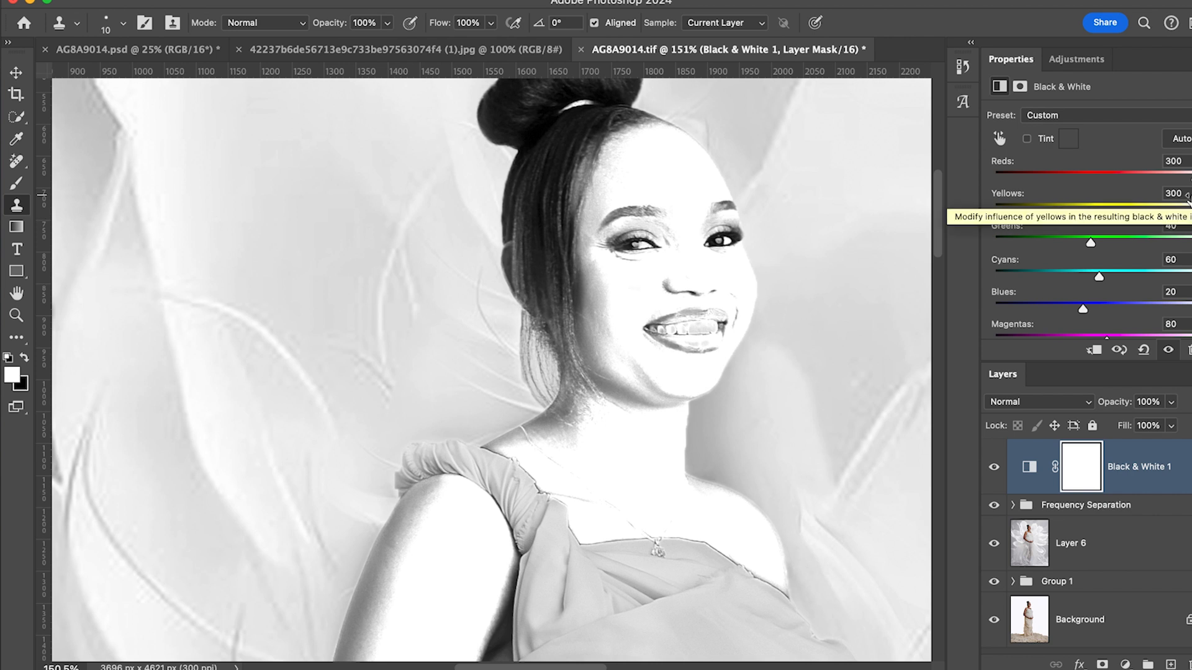
{"action": "key", "text": "super+i"}
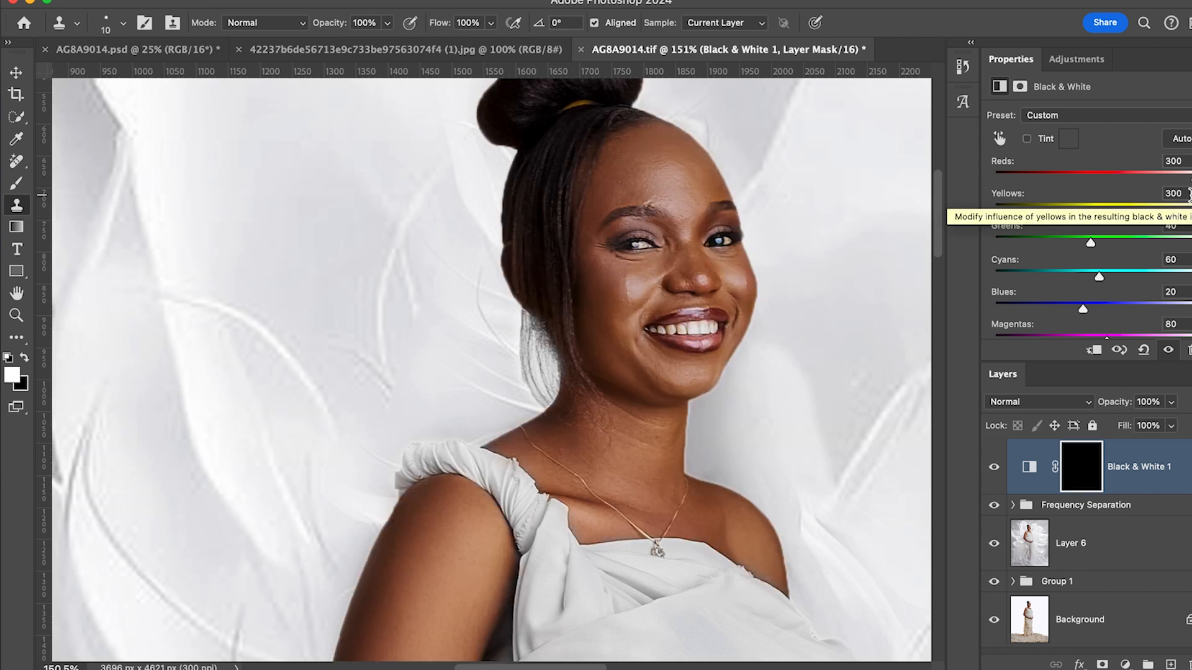
Paint white on the Black & White mask over the whites of both eyes, using a tiny brush at 50% opacity and 50% flow.
{"action": "left_click", "coordinate": [16, 183]}
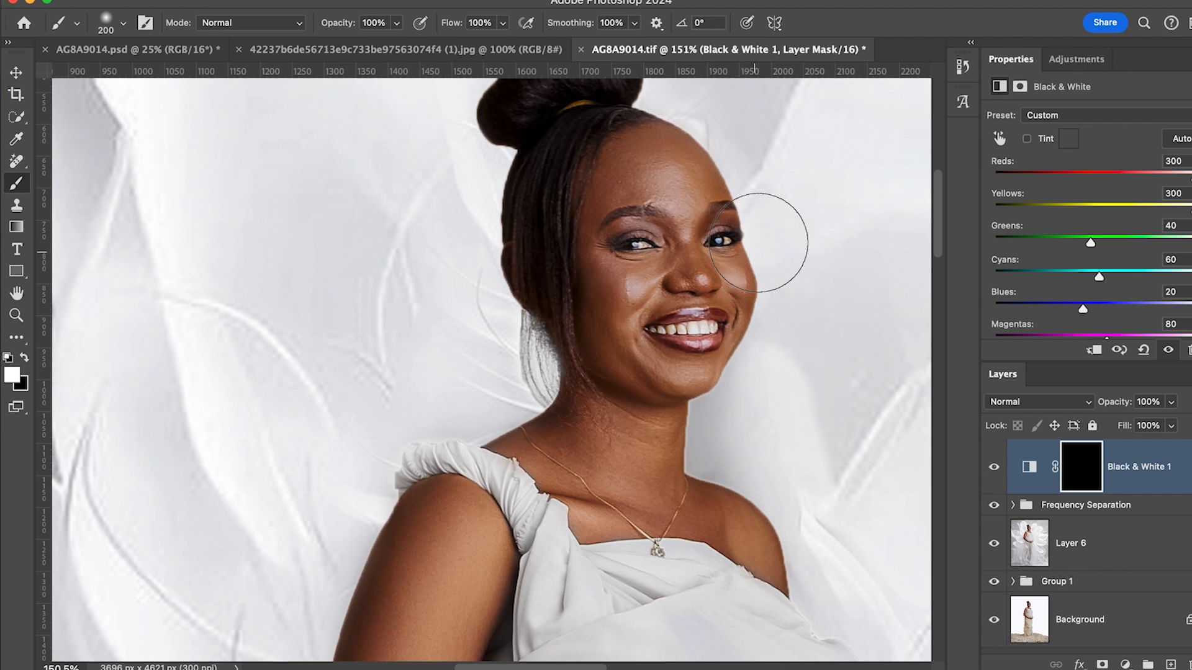
{"action": "scroll", "coordinate": [720, 234], "scroll_direction": "up", "scroll_amount": 5}
{"action": "scroll", "coordinate": [721, 235], "scroll_direction": "down", "scroll_amount": 3}
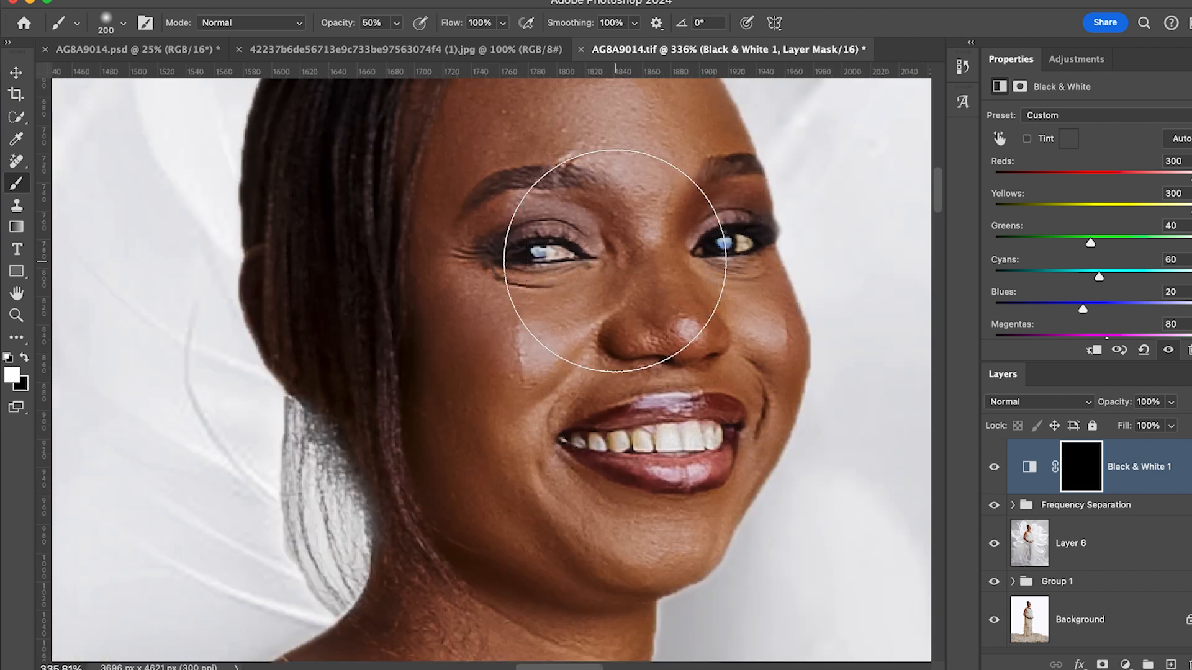
{"action": "key", "text": "bracketleft"}
{"action": "key", "text": "bracketleft"}
{"action": "key", "text": "bracketleft"}
{"action": "key", "text": "bracketleft"}
{"action": "key", "text": "bracketleft"}
{"action": "key", "text": "bracketleft"}
{"action": "key", "text": "bracketleft"}
{"action": "key", "text": "bracketleft"}
{"action": "key", "text": "bracketleft"}
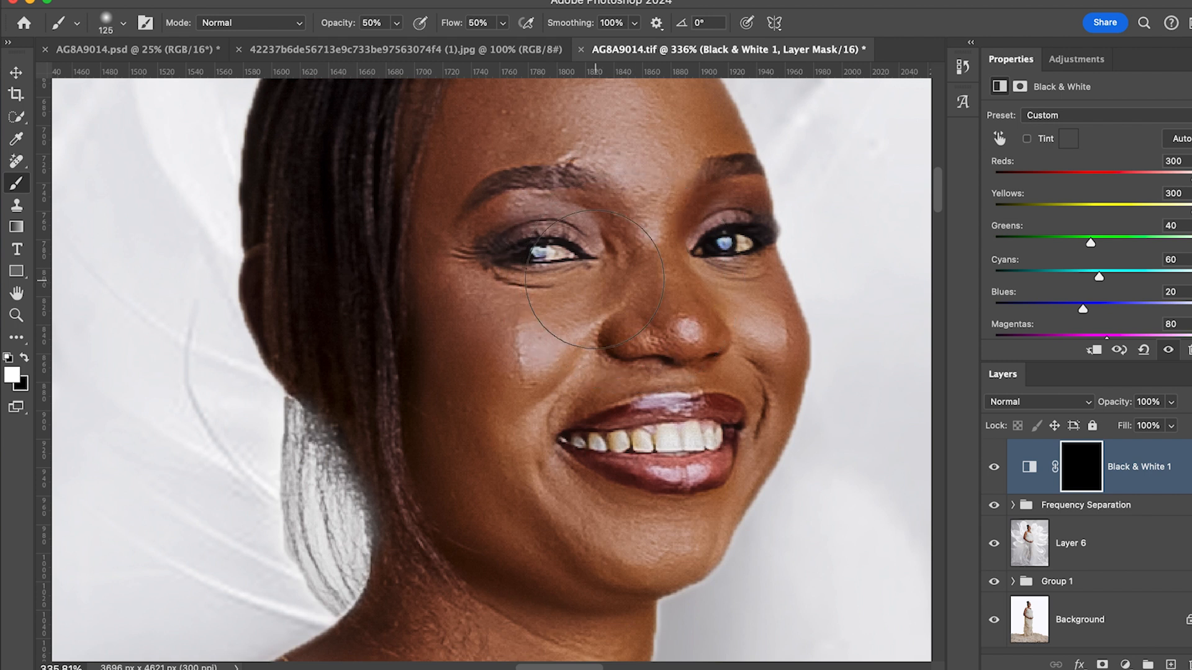
{"action": "key", "text": "bracketleft"}
{"action": "key", "text": "bracketleft"}
{"action": "key", "text": "bracketleft"}
{"action": "key", "text": "bracketleft"}
{"action": "key", "text": "bracketleft"}
{"action": "key", "text": "bracketleft"}
{"action": "key", "text": "bracketleft"}
{"action": "key", "text": "bracketleft"}
{"action": "key", "text": "bracketleft"}
{"action": "key", "text": "bracketleft"}
{"action": "left_click_drag", "start_coordinate": [553, 254], "coordinate": [563, 255]}
{"action": "left_click_drag", "start_coordinate": [740, 245], "coordinate": [749, 244]}
{"action": "key", "text": "bracketleft"}
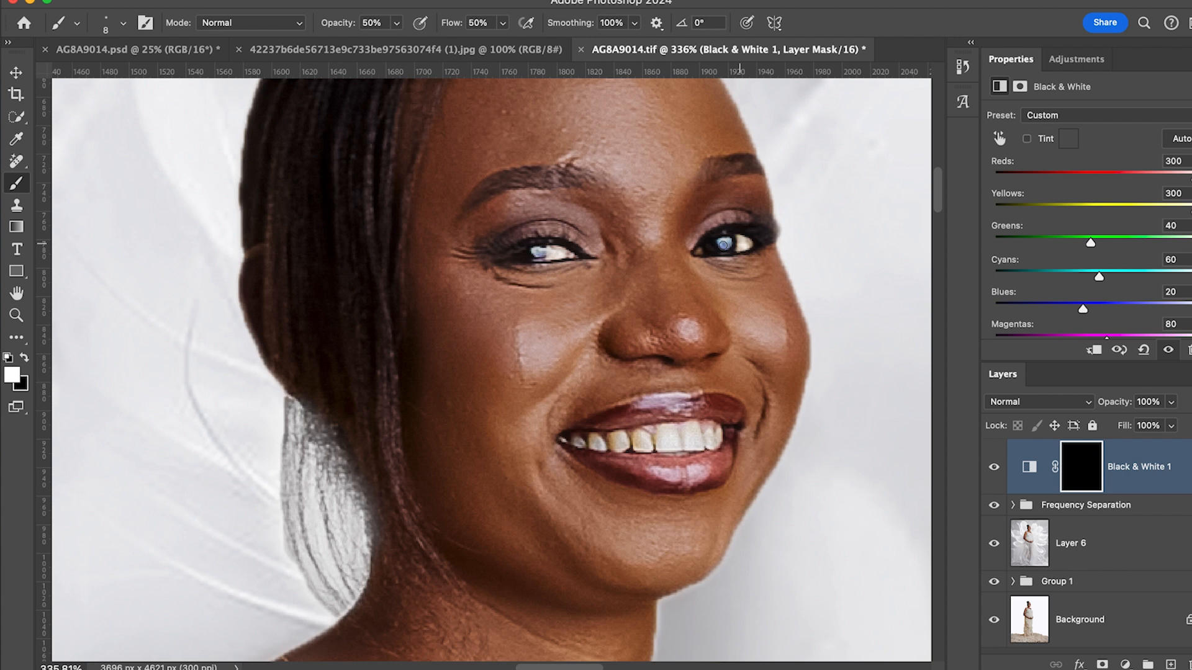
{"action": "left_click_drag", "start_coordinate": [699, 253], "coordinate": [700, 250]}
Paint white on the Black & White mask over the yellowed teeth with a brush of about 10 px.
{"action": "key", "text": "bracketright"}
{"action": "key", "text": "bracketright"}
{"action": "mouse_move", "coordinate": [603, 444]}
{"action": "left_mouse_down"}
{"action": "mouse_move", "coordinate": [660, 437]}
{"action": "mouse_move", "coordinate": [645, 440]}
{"action": "mouse_move", "coordinate": [643, 429]}
{"action": "mouse_move", "coordinate": [722, 440]}
{"action": "mouse_move", "coordinate": [627, 441]}
{"action": "left_mouse_up"}
{"action": "key", "text": "bracketright"}
{"action": "key", "text": "bracketright"}
{"action": "key", "text": "bracketleft"}
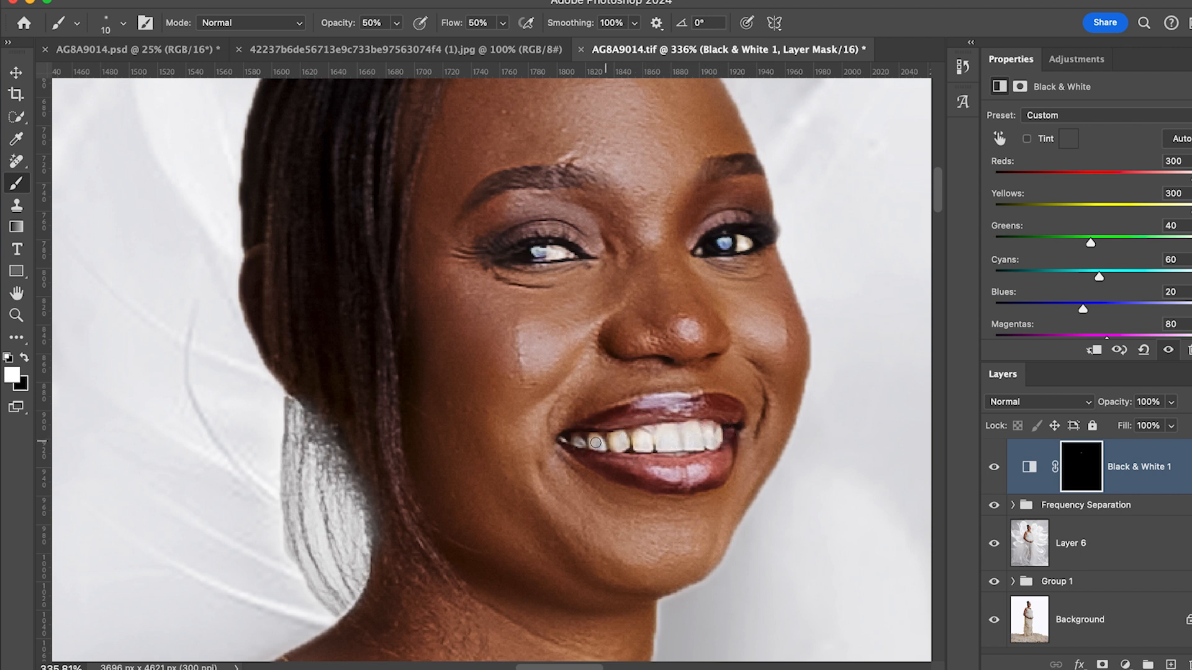
Compare the image with and without the Black & White layer and set its opacity to 60%.
{"action": "scroll", "coordinate": [667, 426], "scroll_direction": "down", "scroll_amount": 10}
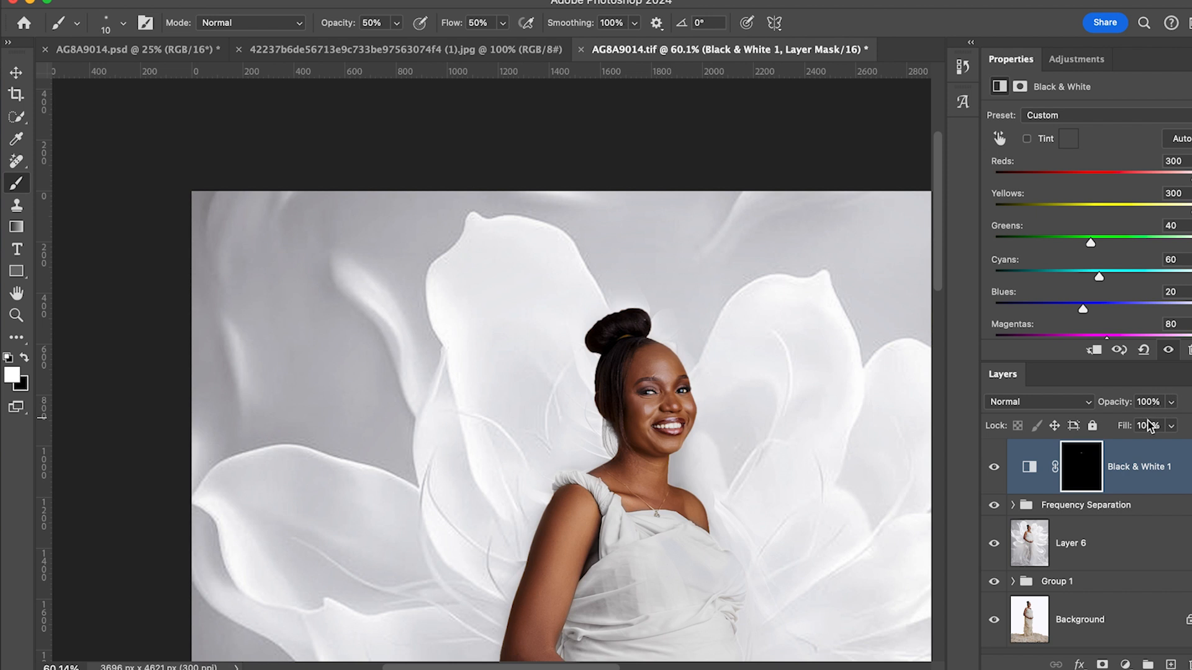
{"action": "left_click", "coordinate": [995, 472]}
{"action": "left_click", "coordinate": [995, 472]}
{"action": "scroll", "coordinate": [727, 409], "scroll_direction": "down", "scroll_amount": 3}
{"action": "scroll", "coordinate": [793, 407], "scroll_direction": "down", "scroll_amount": 3}
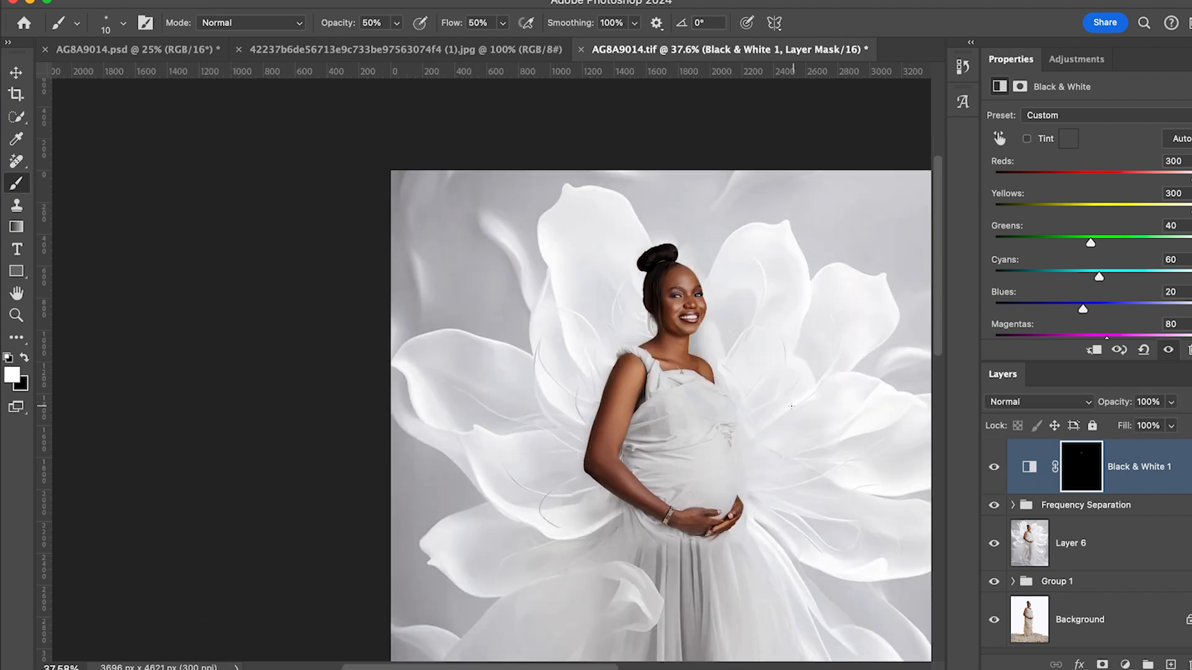
{"action": "left_click", "coordinate": [1172, 404]}
{"action": "left_click_drag", "start_coordinate": [1173, 425], "coordinate": [1146, 426]}
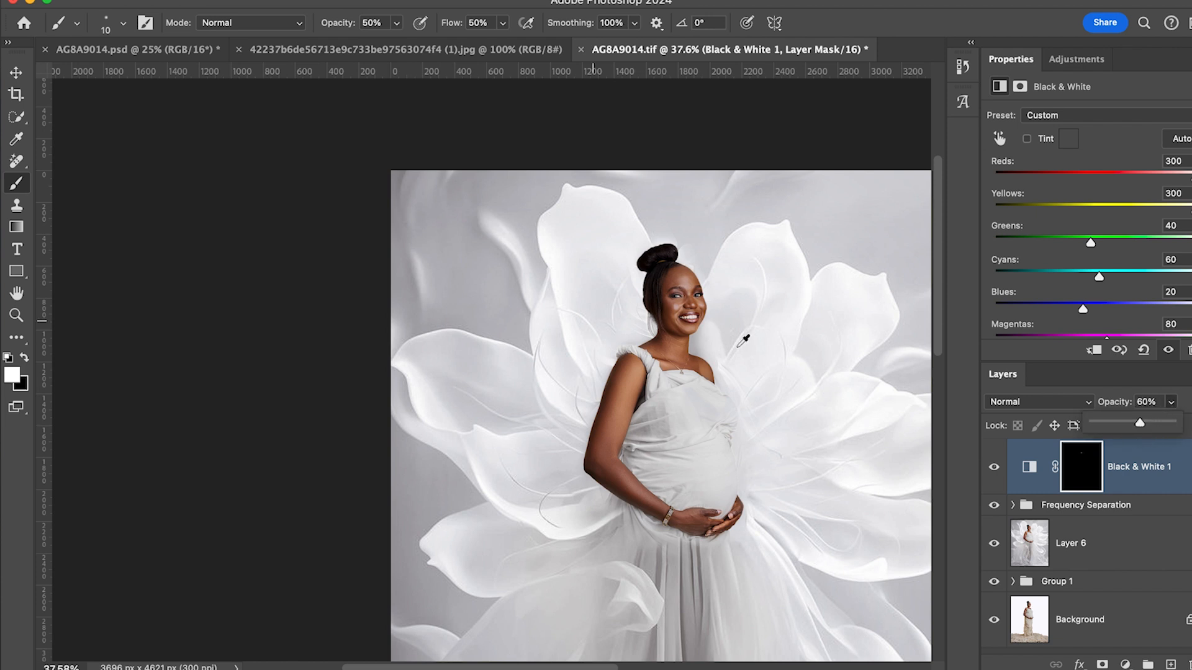
Add a Color Balance adjustment layer and set its midtones to +5 Cyan/Red and -2 Yellow/Blue.
{"action": "scroll", "coordinate": [743, 341], "scroll_direction": "down", "scroll_amount": 3}
{"action": "scroll", "coordinate": [764, 349], "scroll_direction": "up", "scroll_amount": 2}
{"action": "left_click_drag", "start_coordinate": [810, 402], "coordinate": [678, 346]}
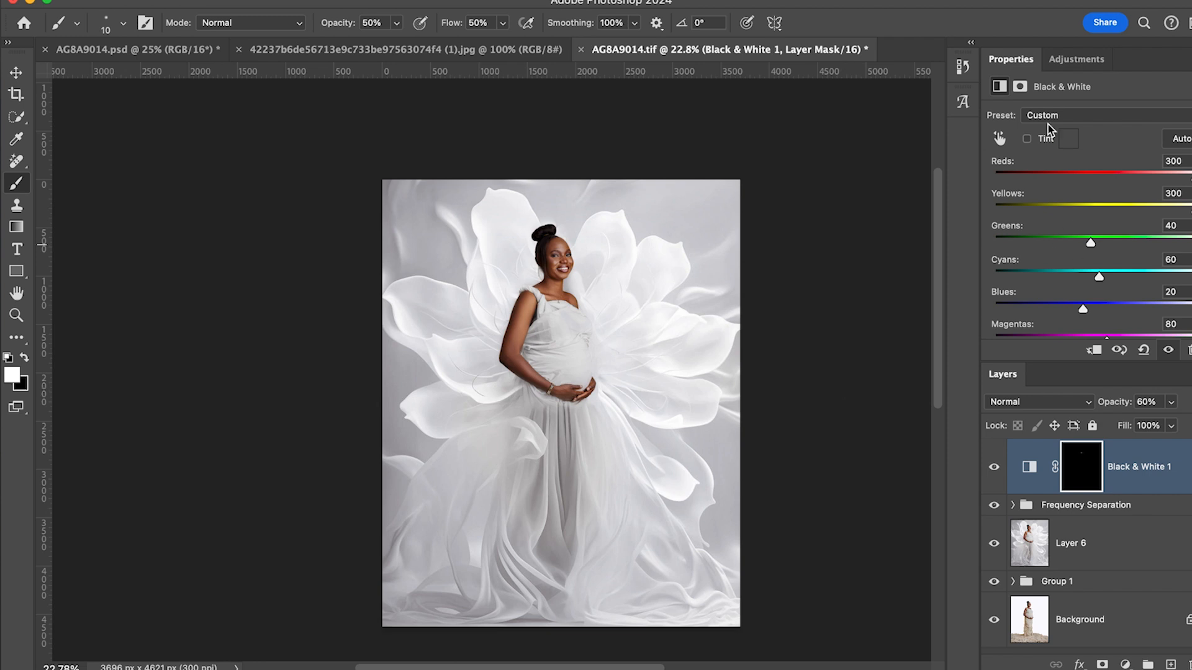
{"action": "left_click", "coordinate": [1125, 665]}
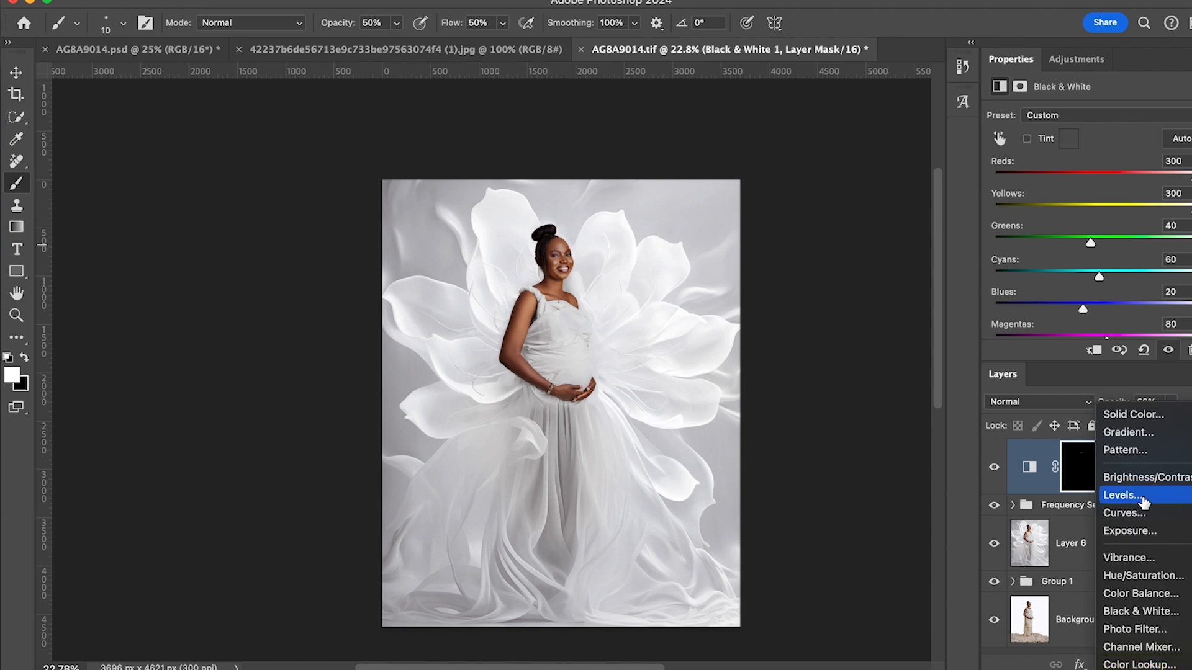
{"action": "left_click", "coordinate": [1142, 594]}
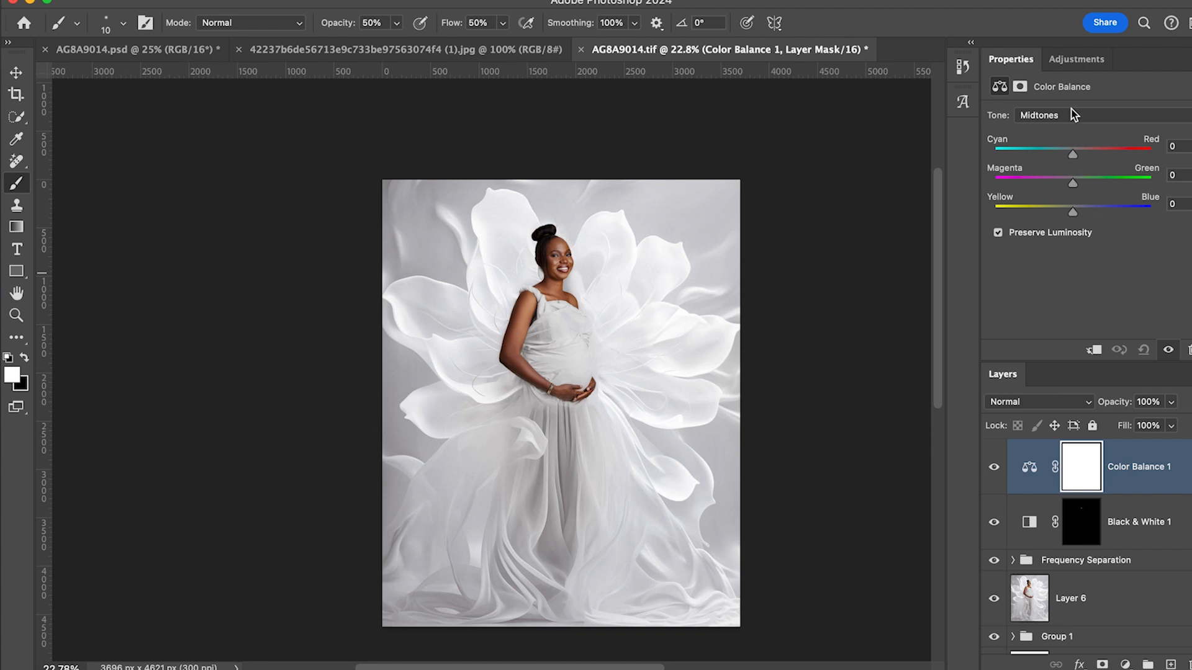
{"action": "left_click_drag", "start_coordinate": [1075, 156], "coordinate": [1079, 157]}
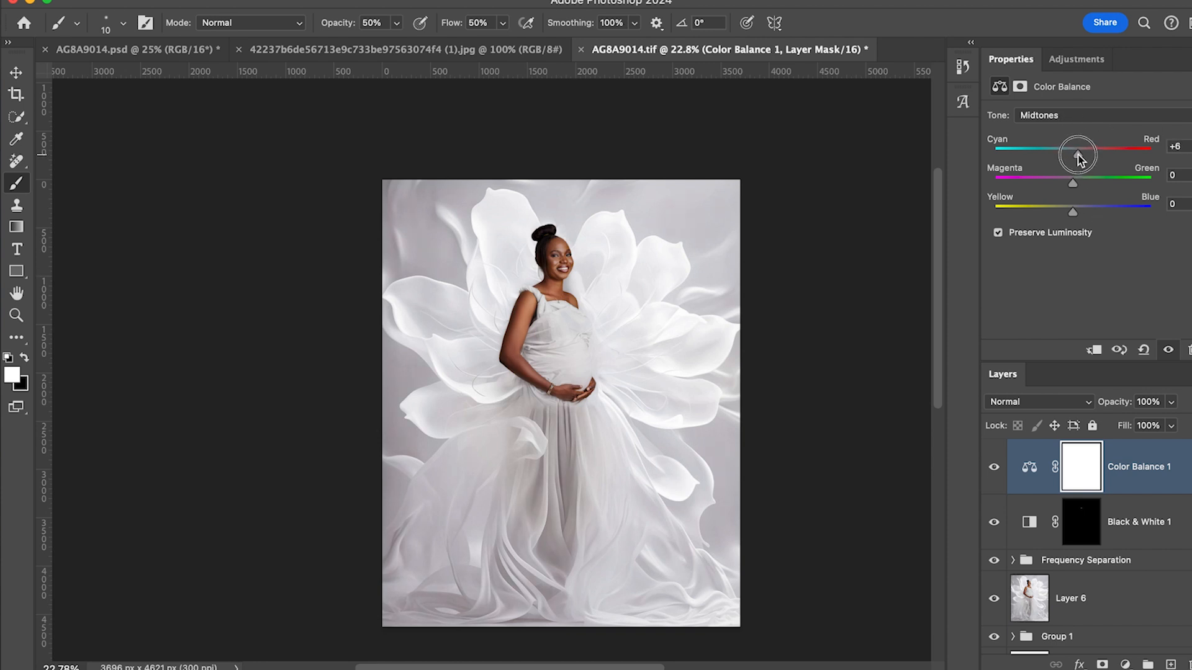
{"action": "left_click_drag", "start_coordinate": [1072, 214], "coordinate": [1071, 214]}
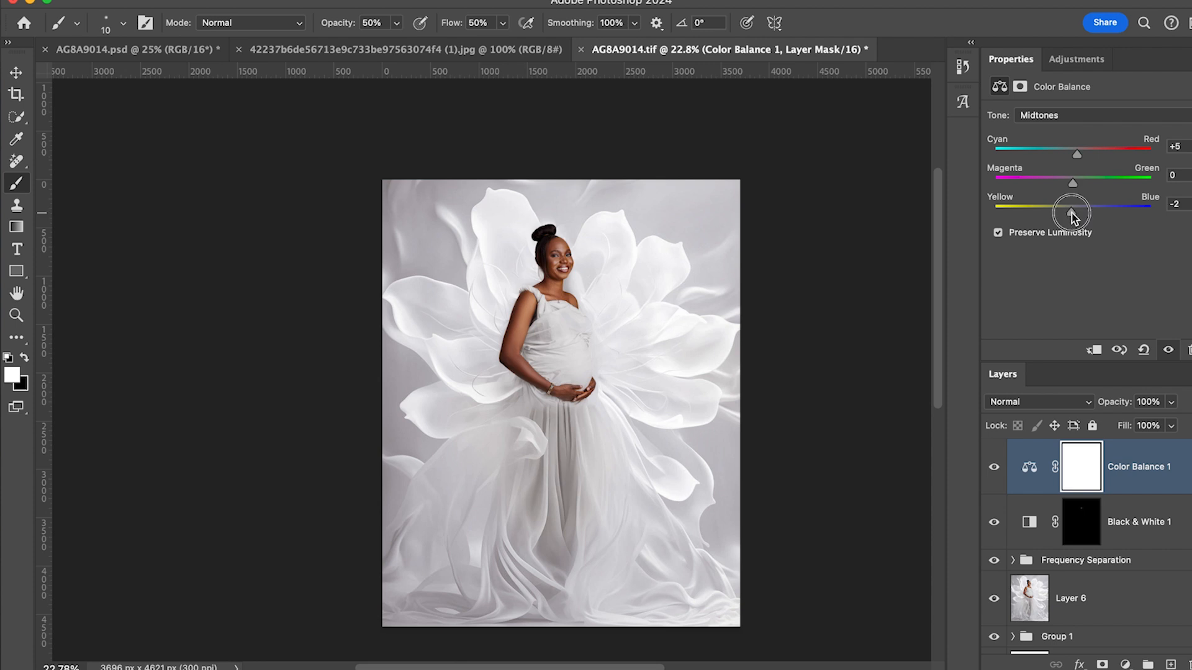
Set the Color Balance highlights to +2 Cyan/Red and -3 Yellow/Blue.
{"action": "left_click", "coordinate": [1075, 112]}
{"action": "left_click", "coordinate": [1060, 98]}
{"action": "left_click", "coordinate": [1083, 113]}
{"action": "left_click", "coordinate": [1048, 153]}
{"action": "scroll", "coordinate": [550, 306], "scroll_direction": "up", "scroll_amount": 2}
{"action": "scroll", "coordinate": [538, 307], "scroll_direction": "up", "scroll_amount": 3}
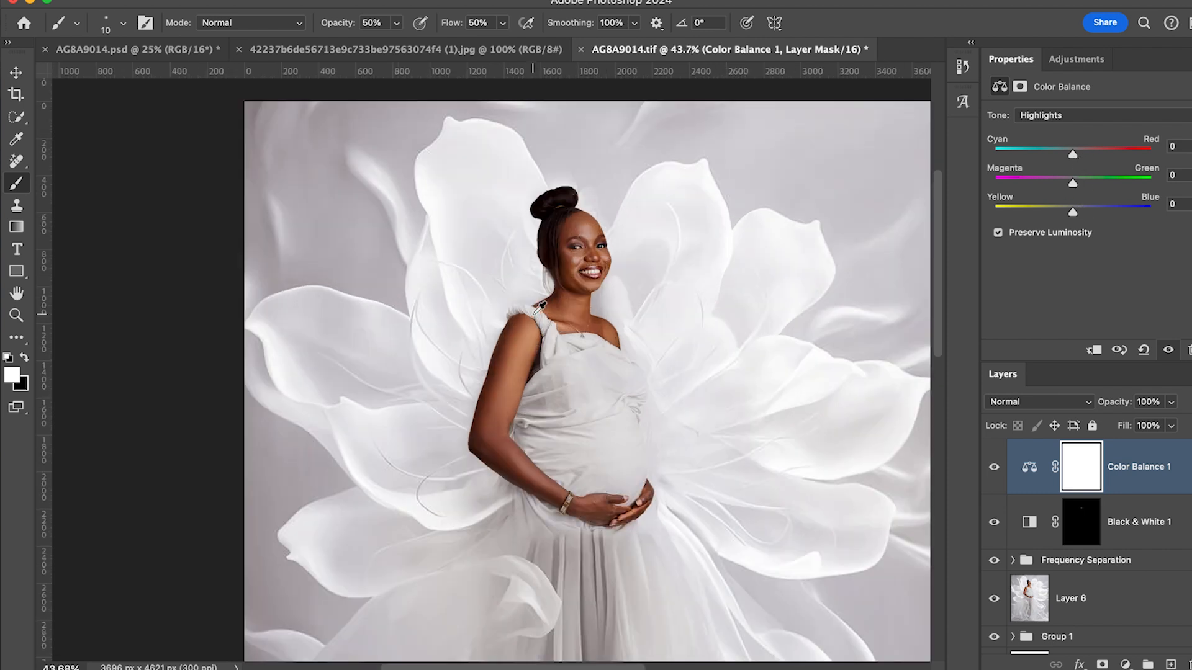
{"action": "scroll", "coordinate": [539, 307], "scroll_direction": "up", "scroll_amount": 2}
{"action": "scroll", "coordinate": [539, 307], "scroll_direction": "down", "scroll_amount": 2}
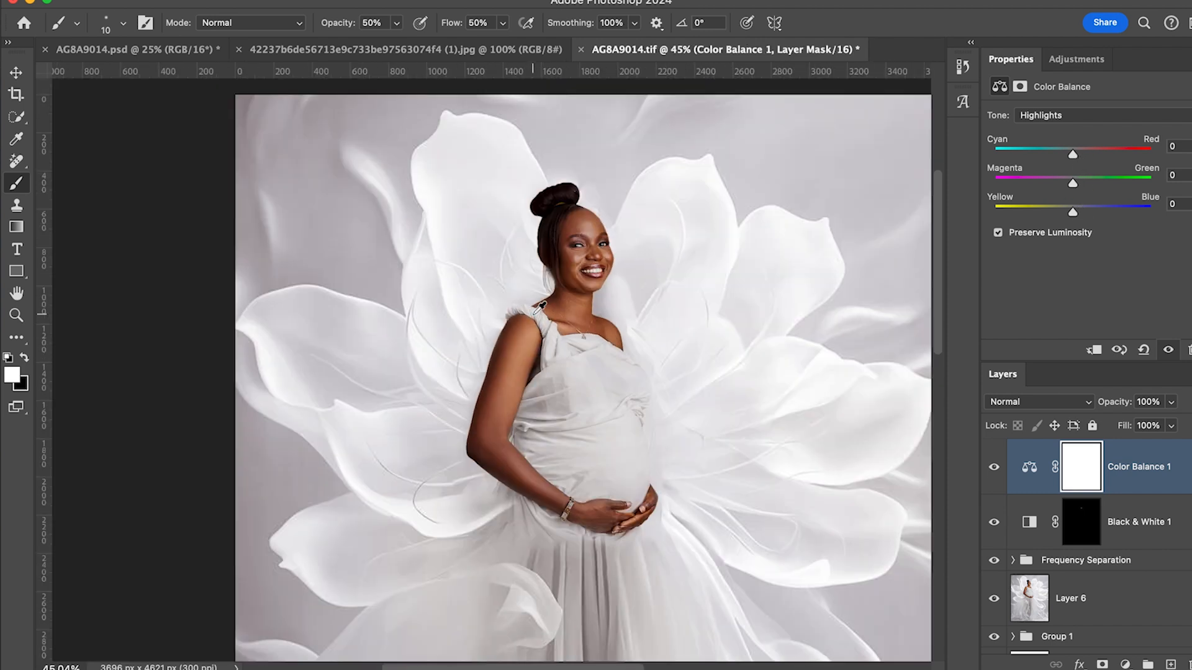
{"action": "left_click", "coordinate": [1073, 156]}
{"action": "left_click_drag", "start_coordinate": [1078, 152], "coordinate": [1075, 152]}
{"action": "left_click_drag", "start_coordinate": [1072, 216], "coordinate": [1070, 215]}
Compare the composite with and without the Color Balance layer, close up and as a whole.
{"action": "scroll", "coordinate": [720, 285], "scroll_direction": "down", "scroll_amount": 2}
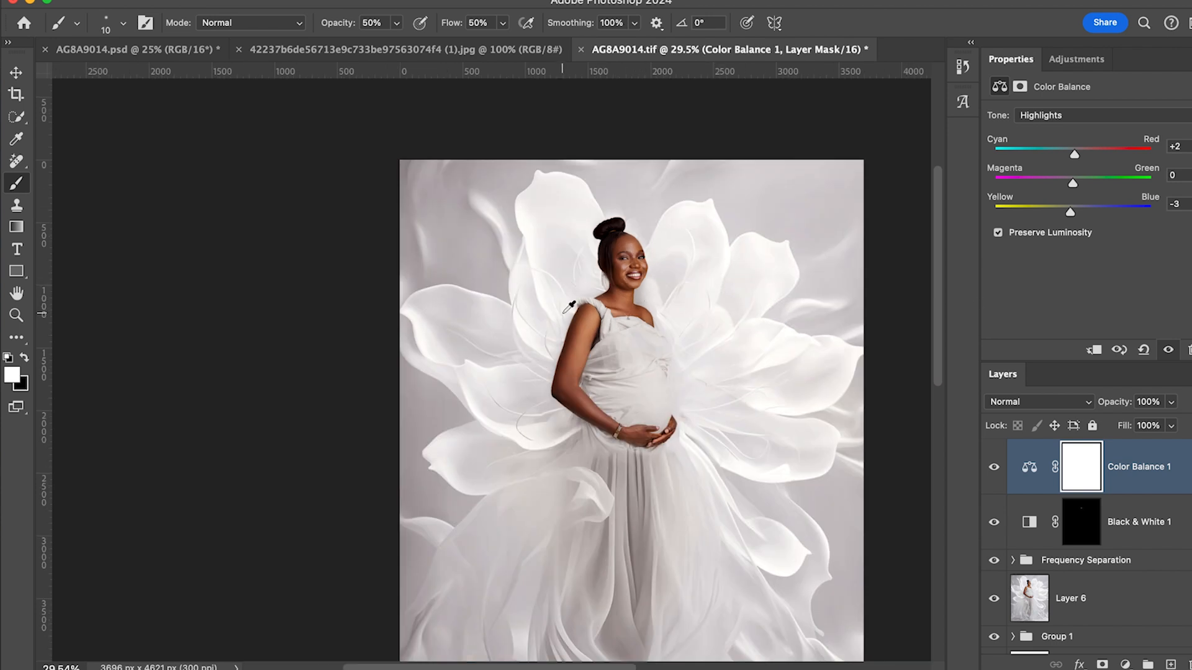
{"action": "scroll", "coordinate": [569, 306], "scroll_direction": "up", "scroll_amount": 4}
{"action": "scroll", "coordinate": [569, 306], "scroll_direction": "down", "scroll_amount": 2}
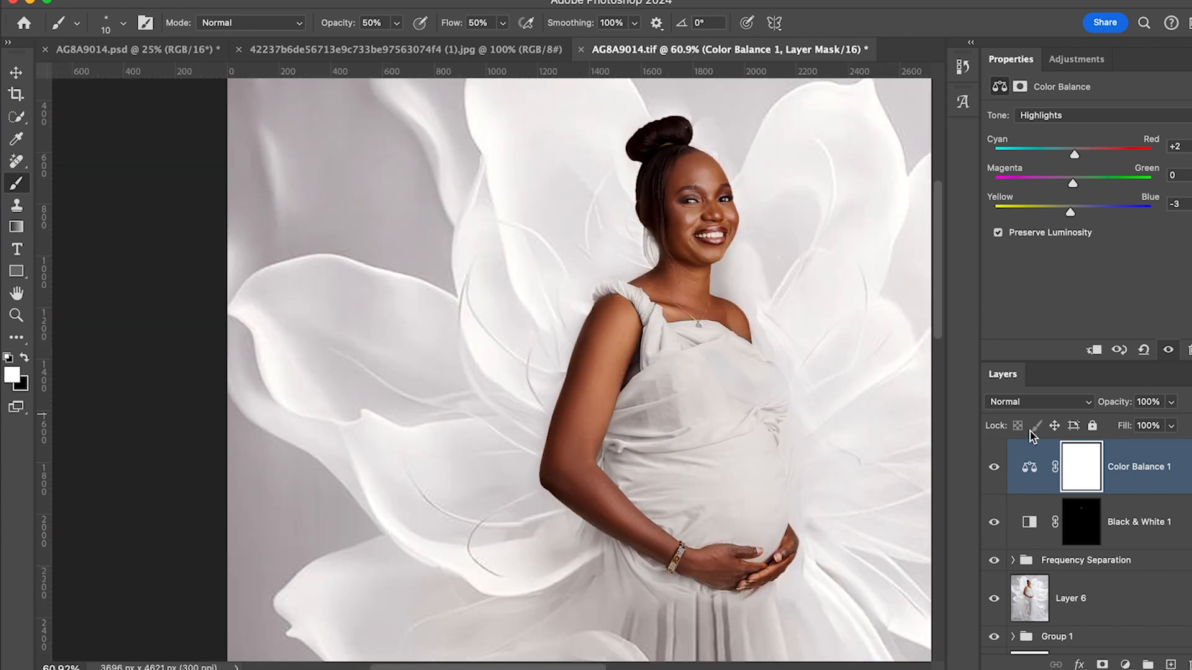
{"action": "left_click", "coordinate": [993, 467]}
{"action": "left_click", "coordinate": [995, 471]}
{"action": "left_click", "coordinate": [995, 472]}
{"action": "left_click", "coordinate": [995, 472]}
{"action": "scroll", "coordinate": [768, 358], "scroll_direction": "down", "scroll_amount": 5}
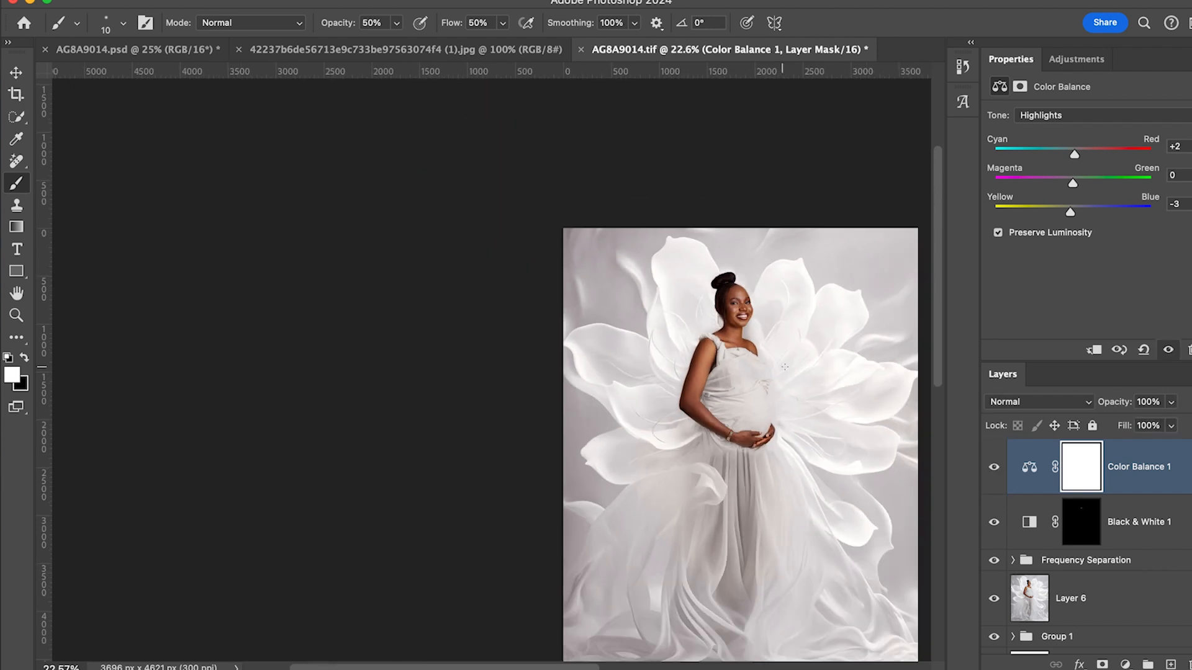
{"action": "left_click_drag", "start_coordinate": [806, 375], "coordinate": [633, 338]}
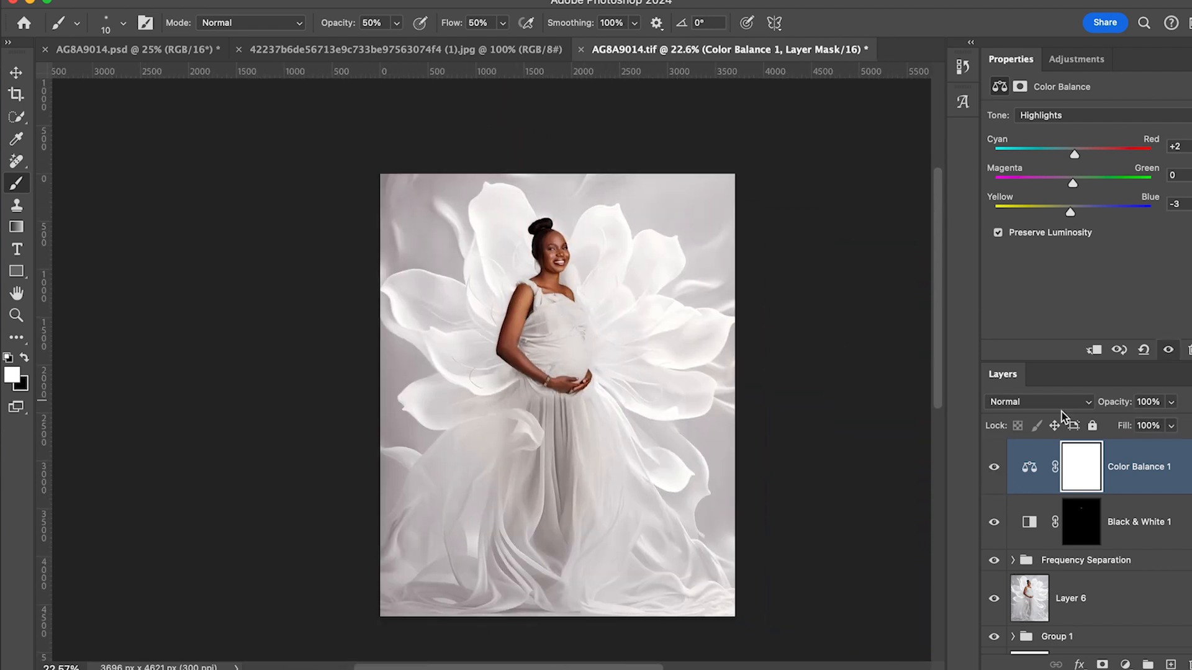
Set the Color Balance layer's opacity to 60% and toggle its visibility to compare the effect.
{"action": "left_click", "coordinate": [1171, 402]}
{"action": "left_click_drag", "start_coordinate": [1171, 425], "coordinate": [1143, 427]}
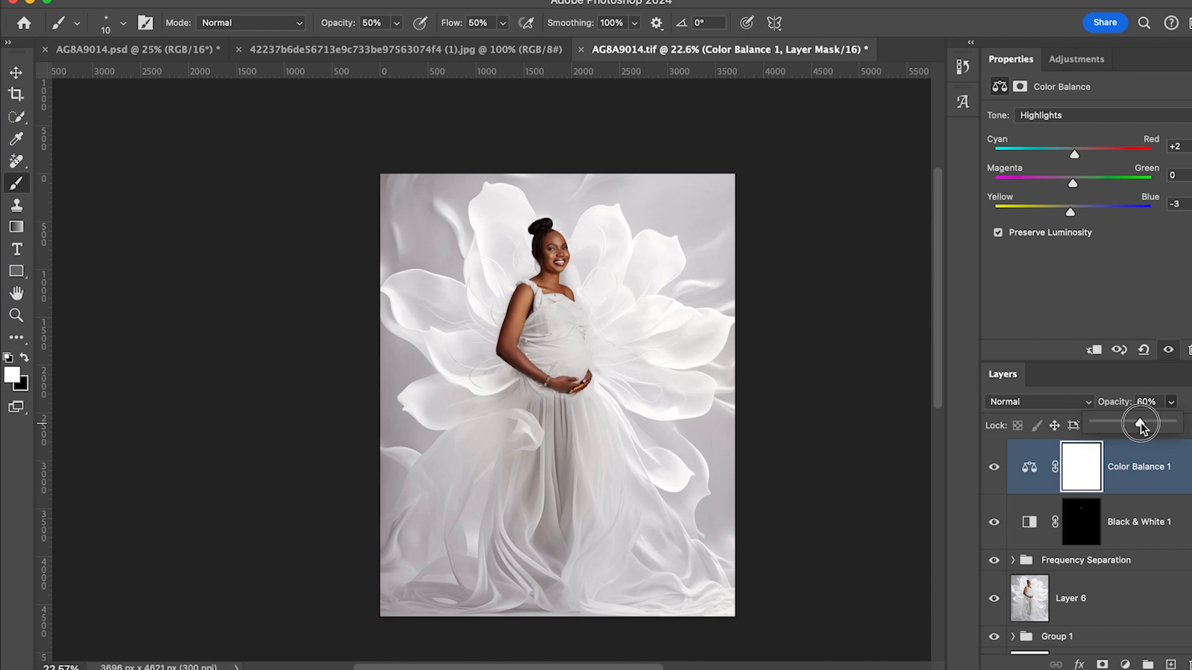
{"action": "left_click", "coordinate": [996, 469]}
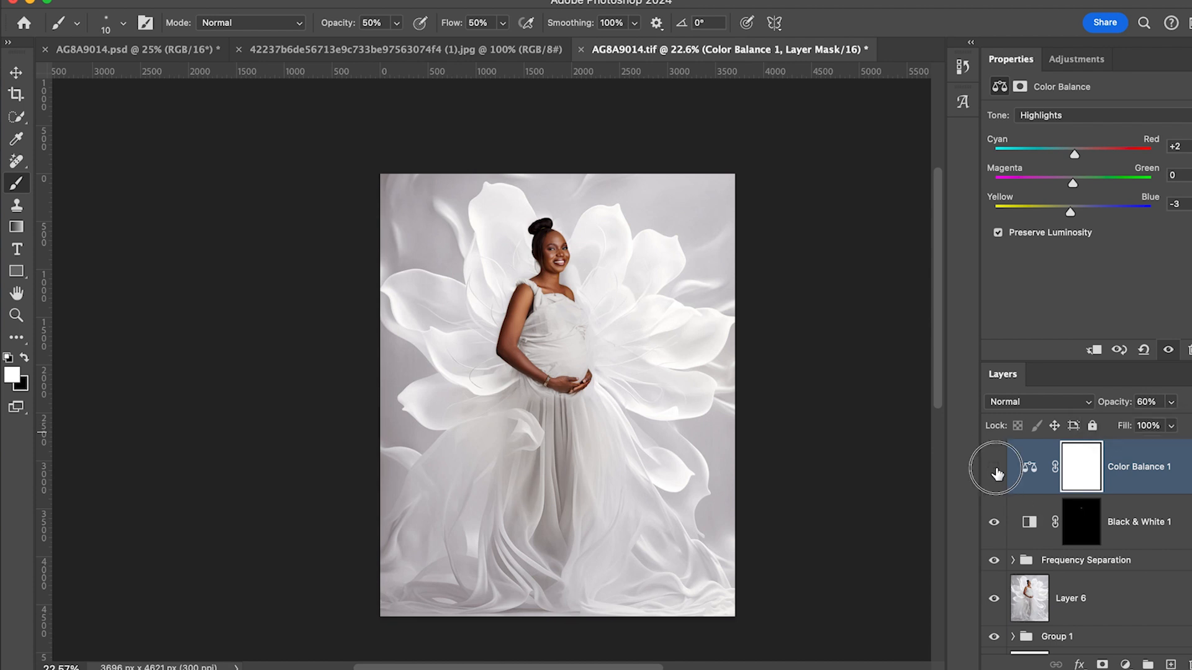
{"action": "left_click", "coordinate": [995, 469]}
{"action": "left_click", "coordinate": [995, 470]}
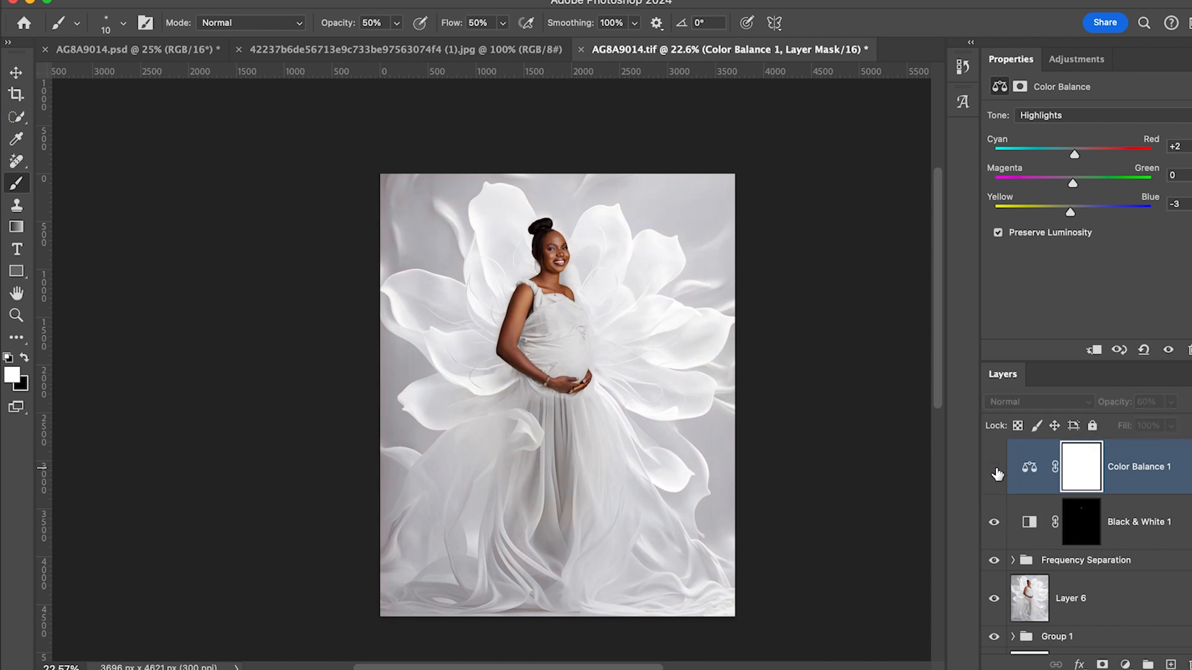
Show the Color Balance layer again and compare the original AG8A9014.jpg snapshot with the latest history state.
{"action": "left_click", "coordinate": [996, 470]}
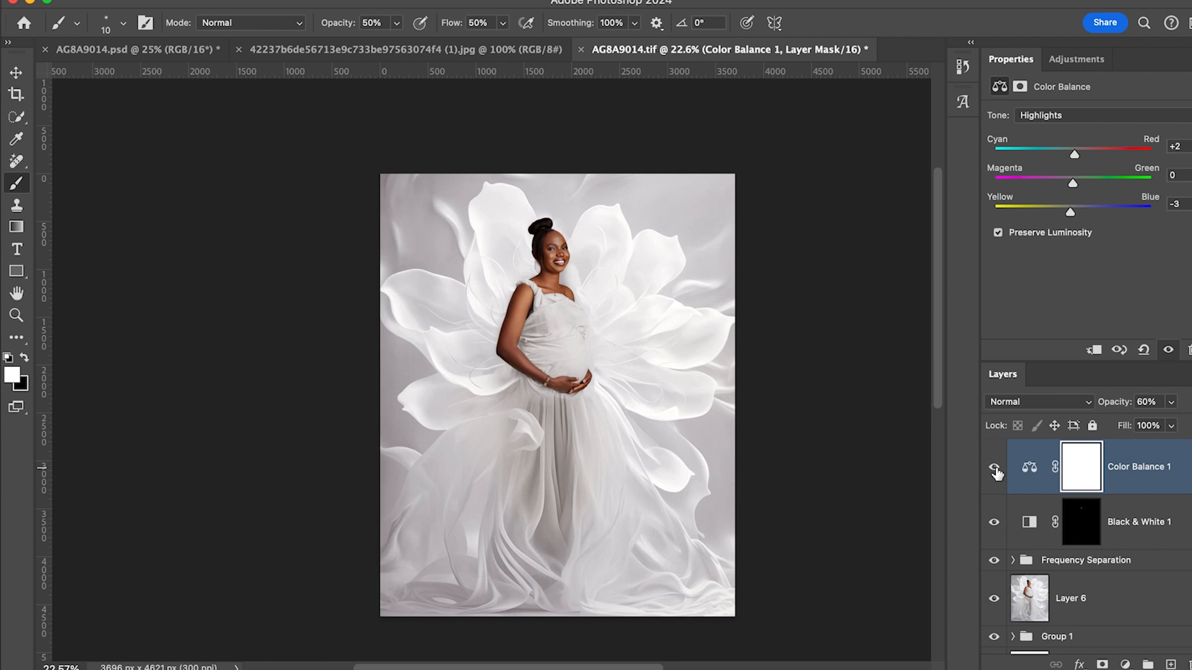
{"action": "left_click", "coordinate": [962, 67]}
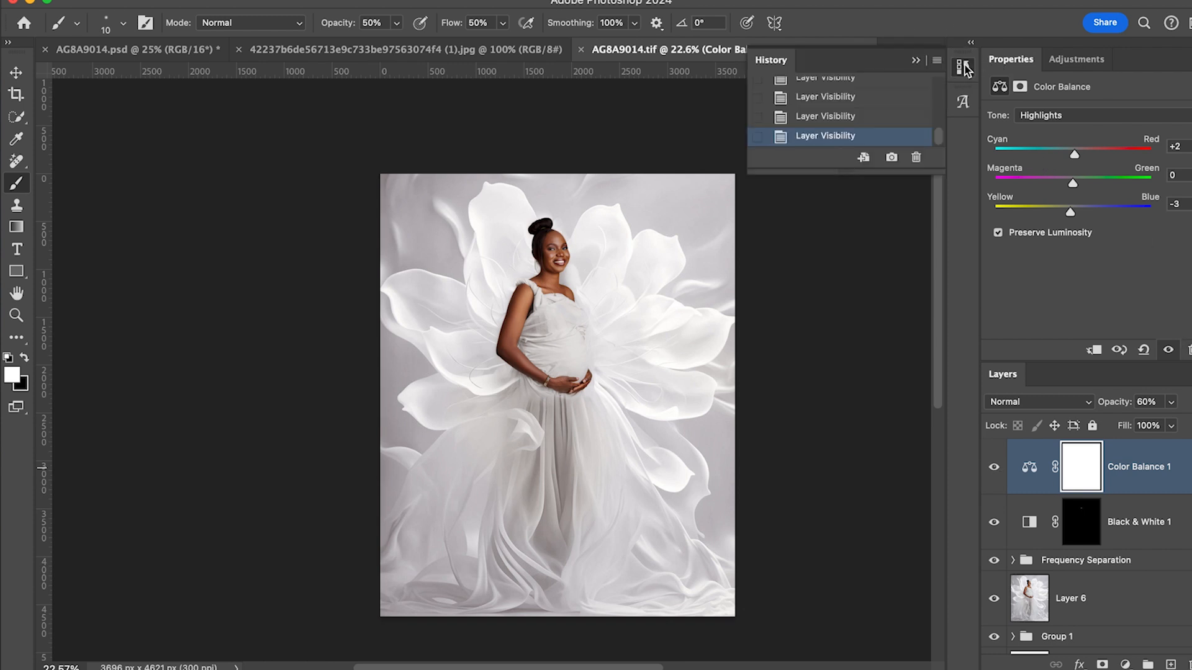
{"action": "scroll", "coordinate": [854, 122], "scroll_direction": "up", "scroll_amount": 10}
{"action": "left_click", "coordinate": [837, 93]}
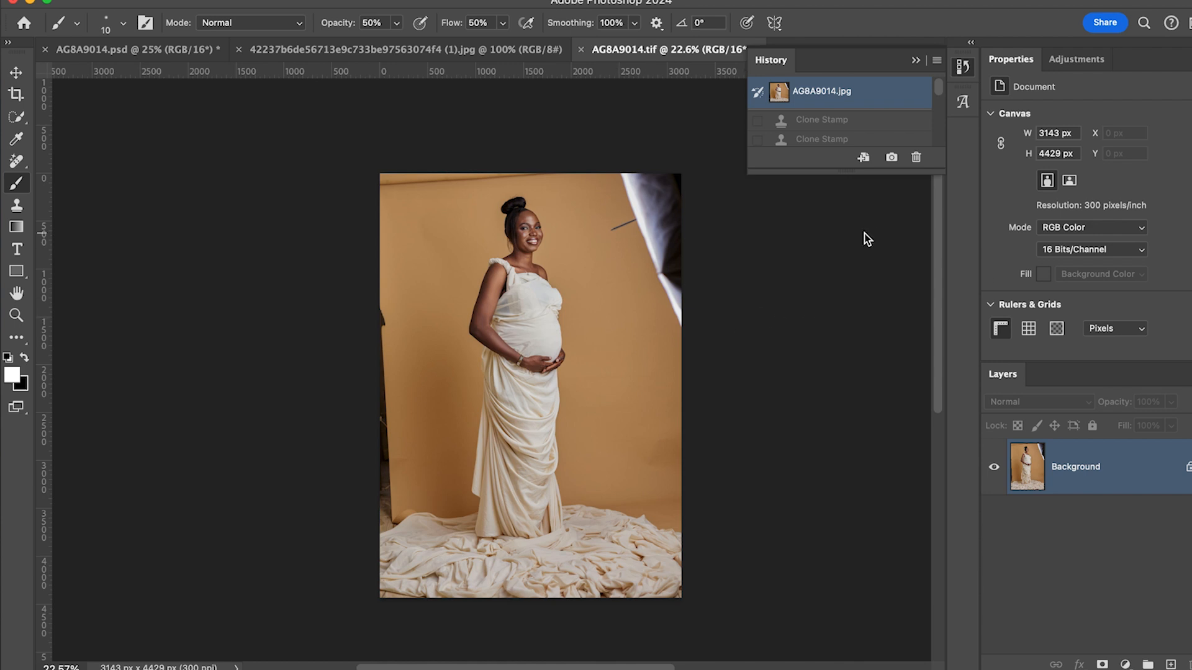
{"action": "scroll", "coordinate": [843, 125], "scroll_direction": "down", "scroll_amount": 5}
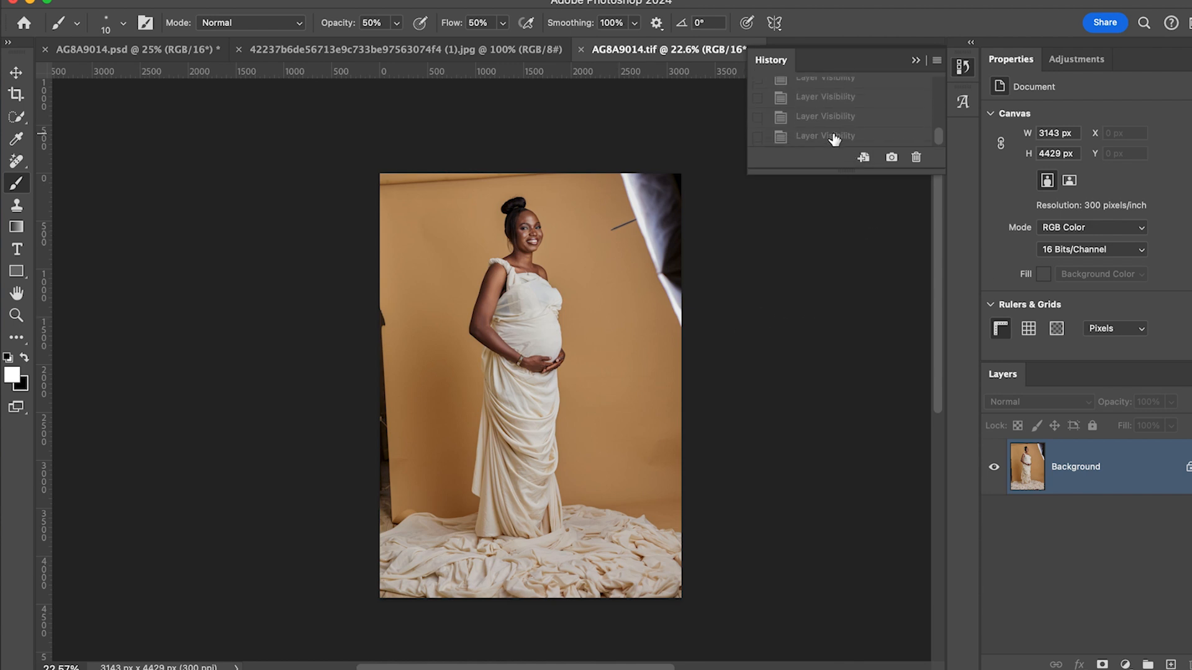
{"action": "left_click", "coordinate": [833, 136]}
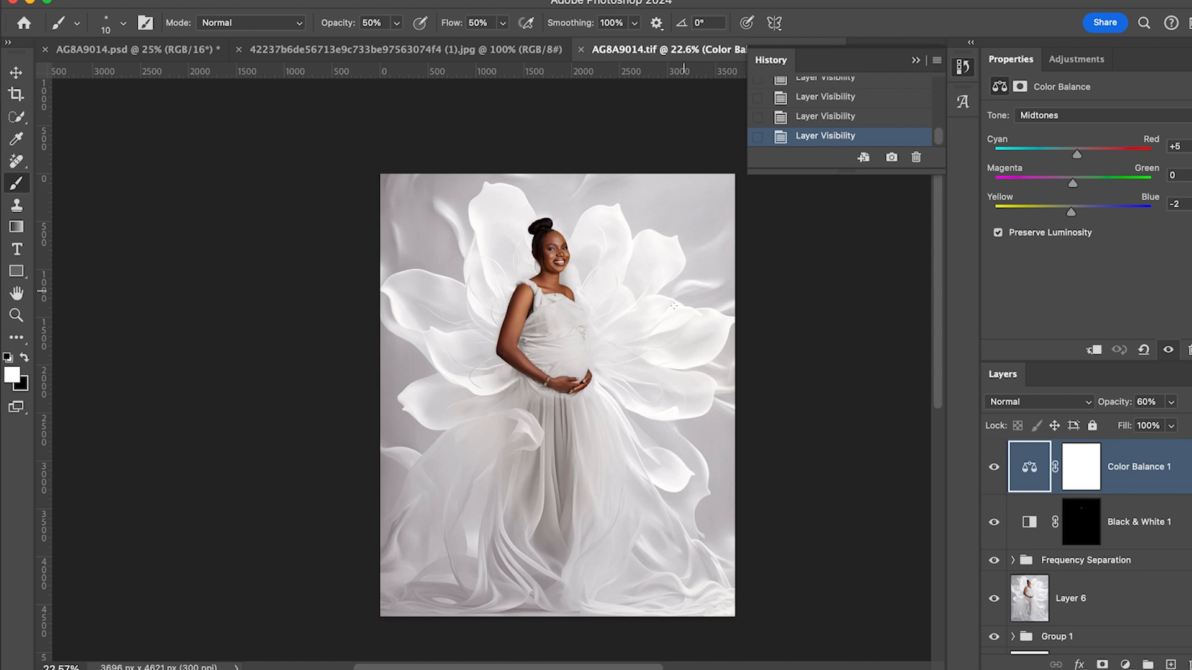
Review the finished maternity composite as a whole and save the document.
{"action": "scroll", "coordinate": [668, 299], "scroll_direction": "down", "scroll_amount": 3}
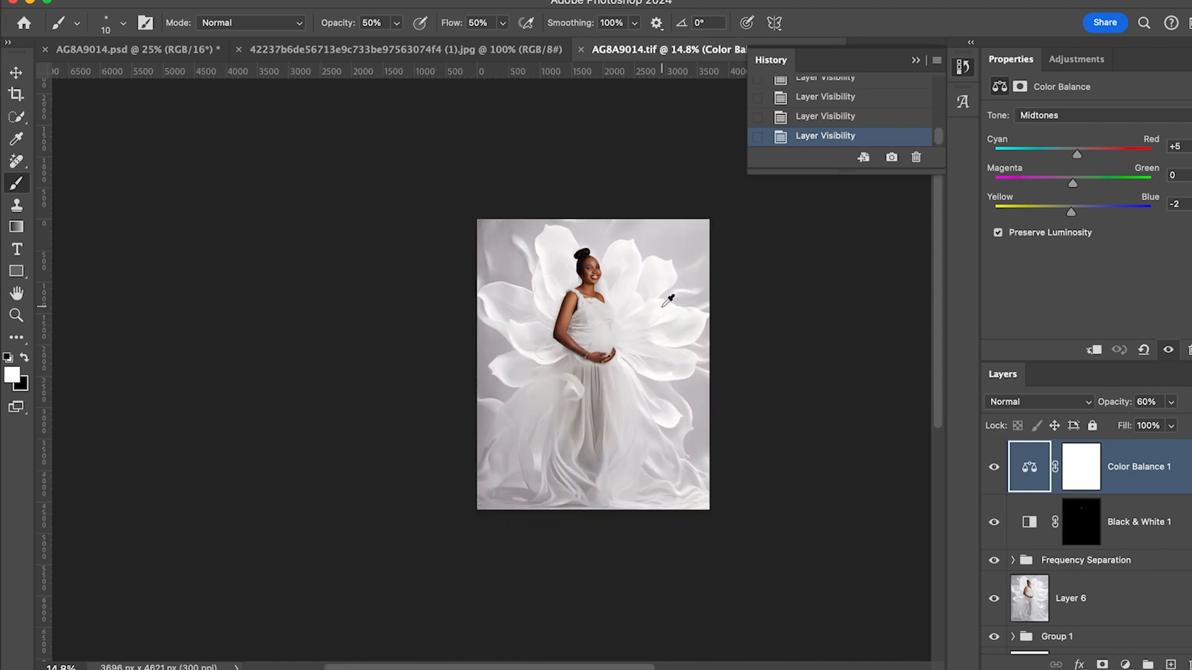
{"action": "left_click_drag", "start_coordinate": [621, 328], "coordinate": [570, 321]}
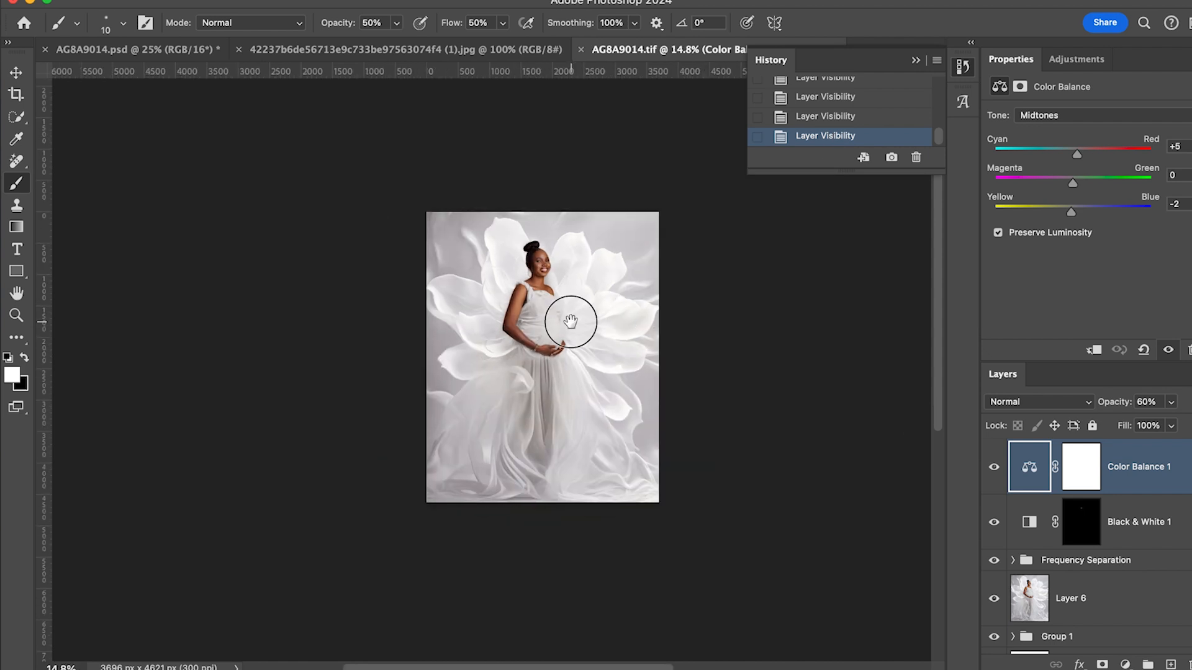
{"action": "left_click_drag", "start_coordinate": [571, 321], "coordinate": [498, 313]}
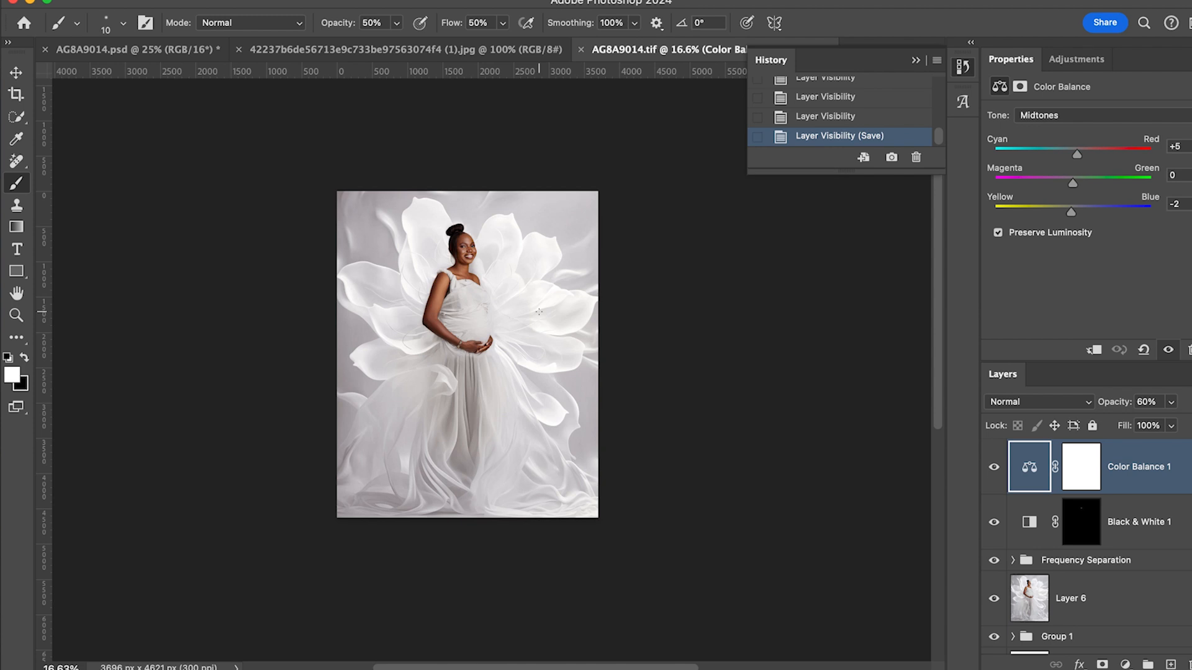